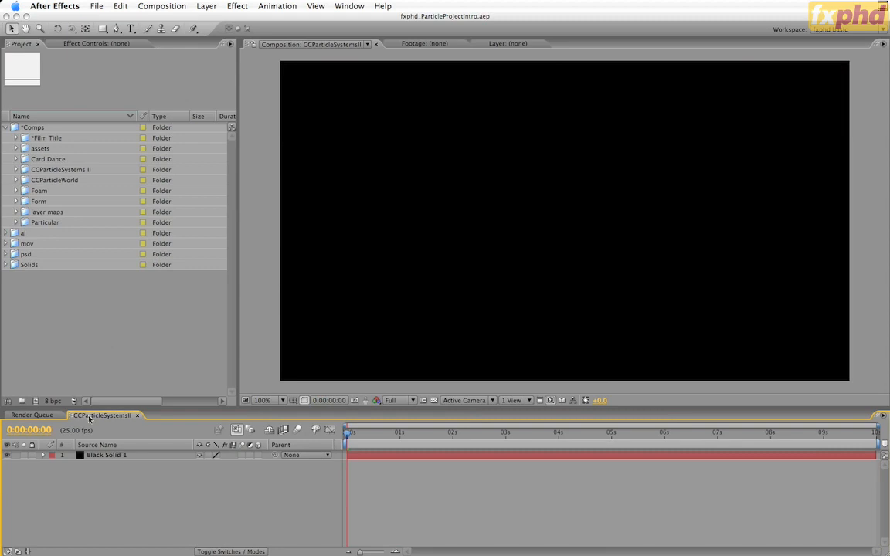
Apply the CC Particle Systems II simulation effect to Black Solid 1 and preview its default animation.
{"action": "left_click", "coordinate": [108, 455]}
{"action": "left_click", "coordinate": [250, 5]}
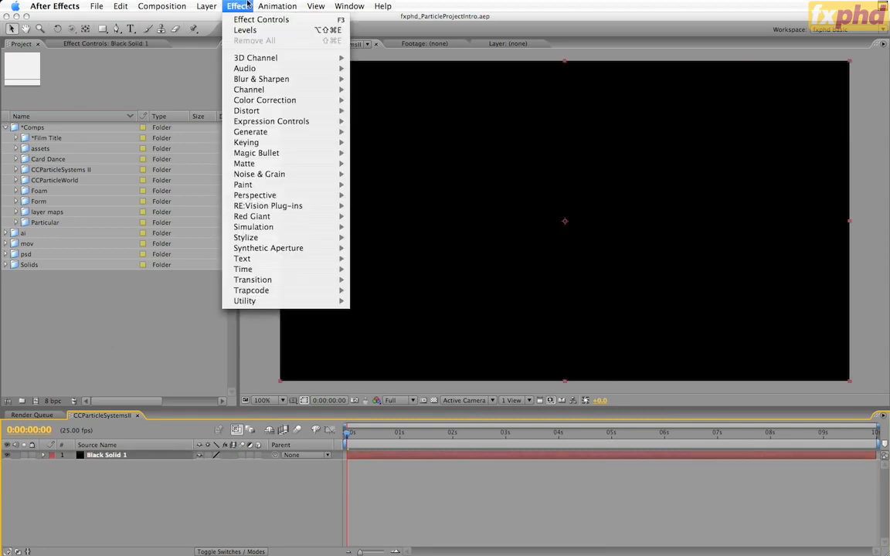
{"action": "mouse_move", "coordinate": [340, 227]}
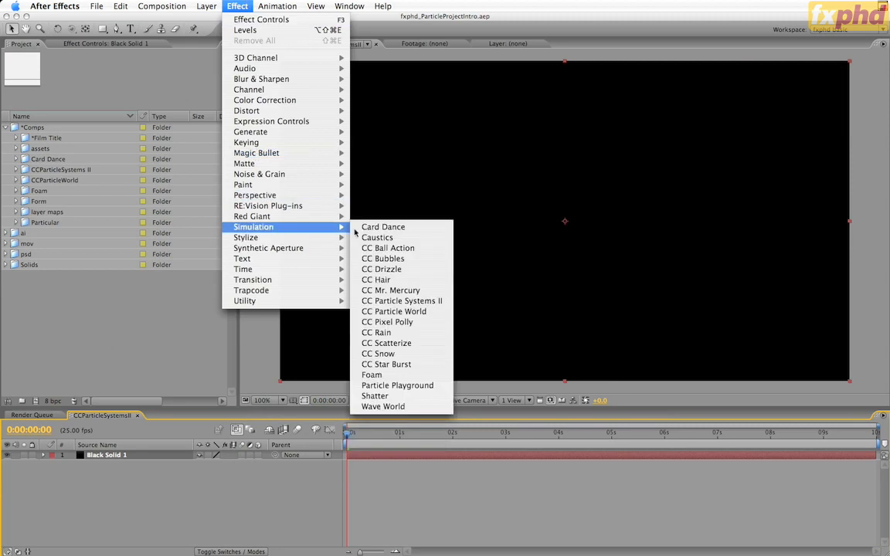
{"action": "left_click", "coordinate": [424, 304]}
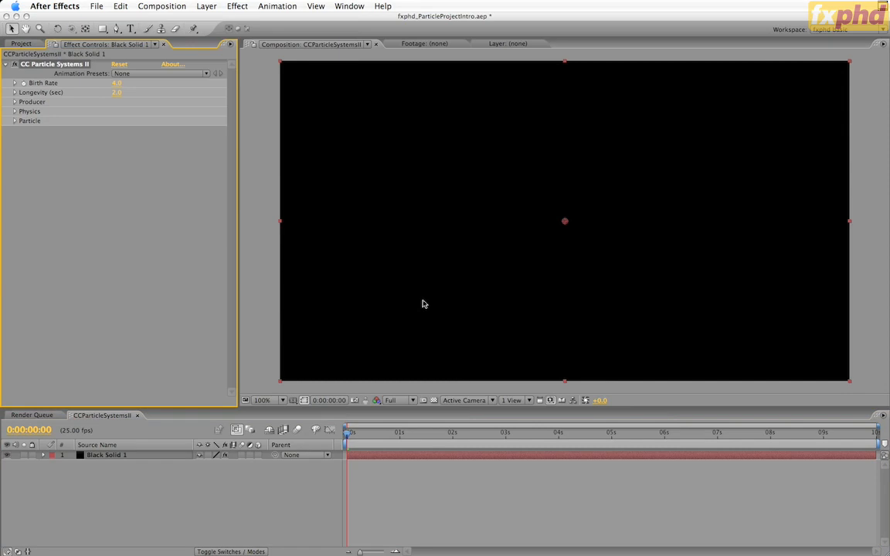
{"action": "key", "text": "space"}
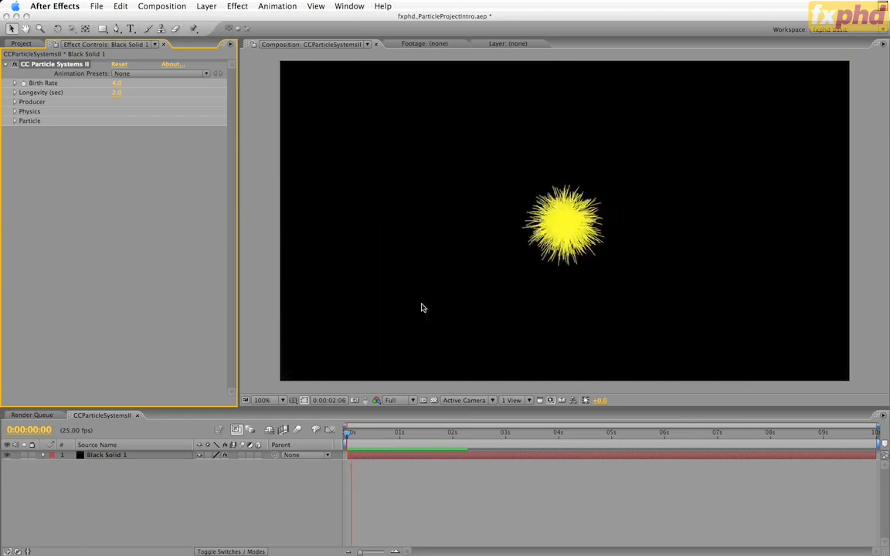
{"action": "key", "text": "space"}
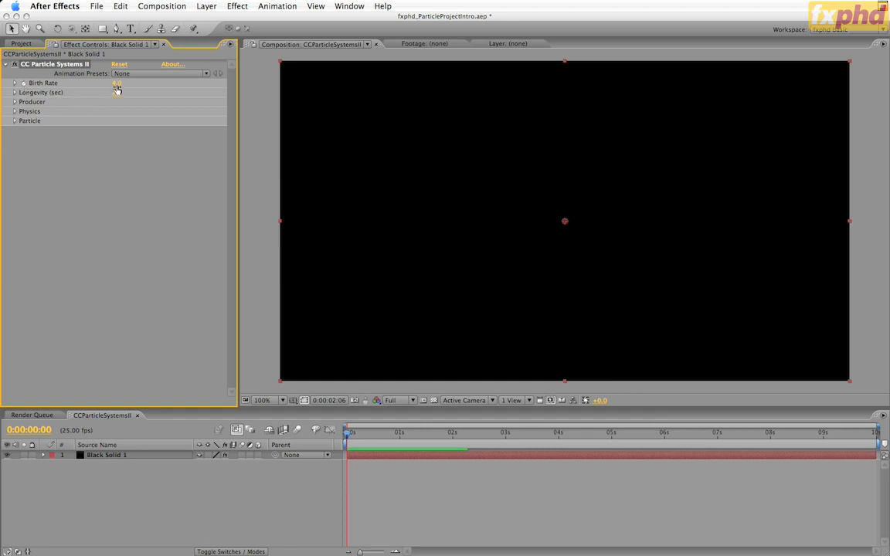
Expand the Producer, Physics and Particle parameter groups of CC Particle Systems II to examine their settings.
{"action": "left_click", "coordinate": [14, 102]}
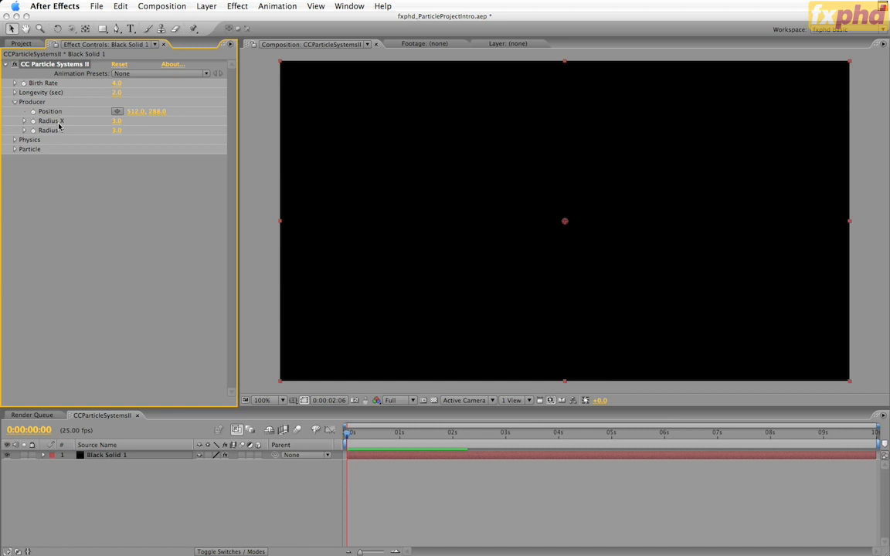
{"action": "left_click", "coordinate": [15, 140]}
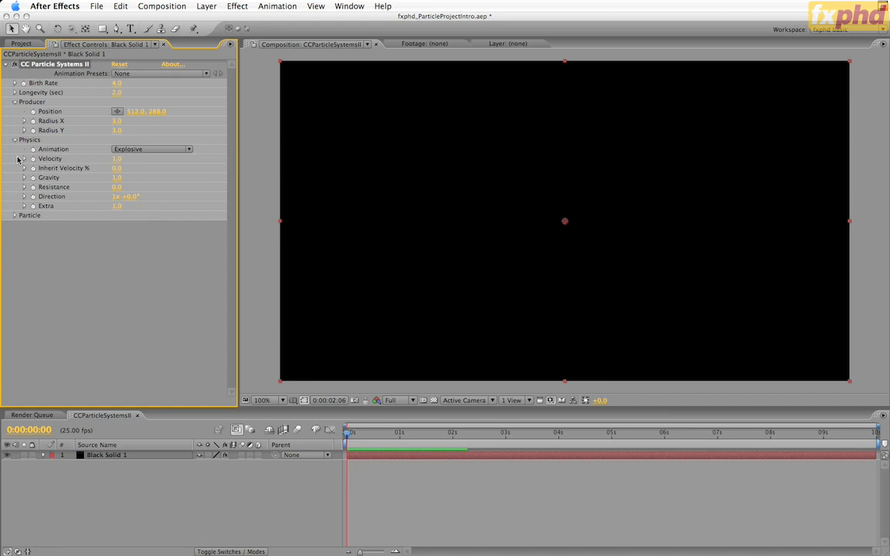
{"action": "left_click", "coordinate": [15, 216]}
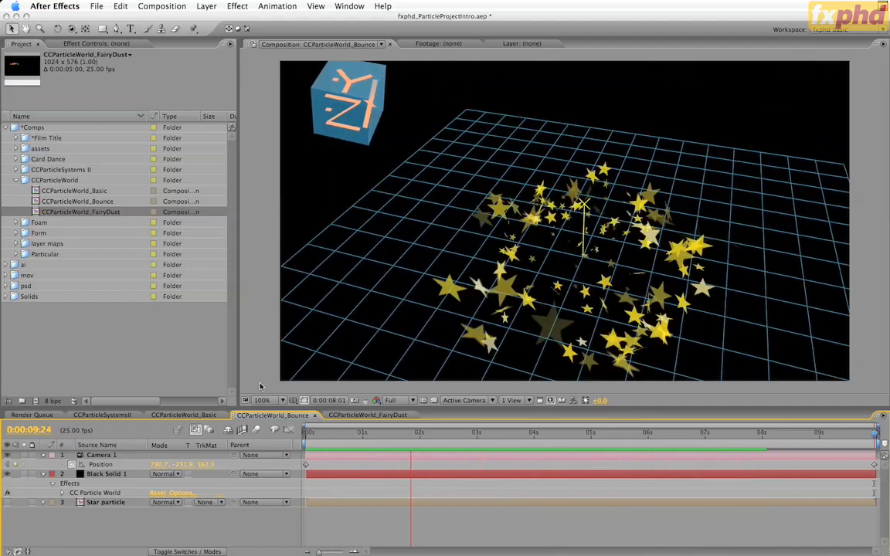
Preview the animation of the CCParticleWorld_Bounce composition.
{"action": "key", "text": "shift+period"}
{"action": "key", "text": "KP_0"}
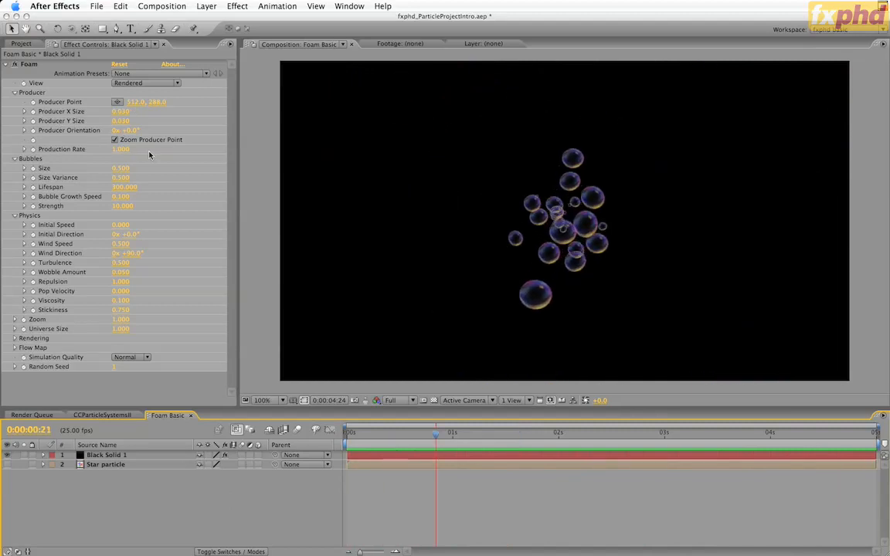
Set the Foam effect's Bubble Texture to User Defined in the Rendering settings and preview the result.
{"action": "left_click", "coordinate": [16, 339]}
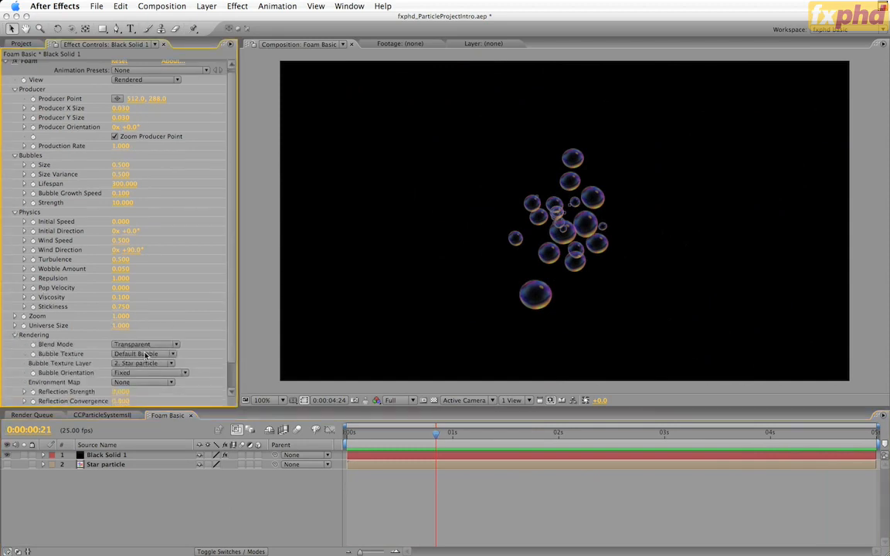
{"action": "left_click", "coordinate": [145, 353]}
{"action": "left_click", "coordinate": [132, 306]}
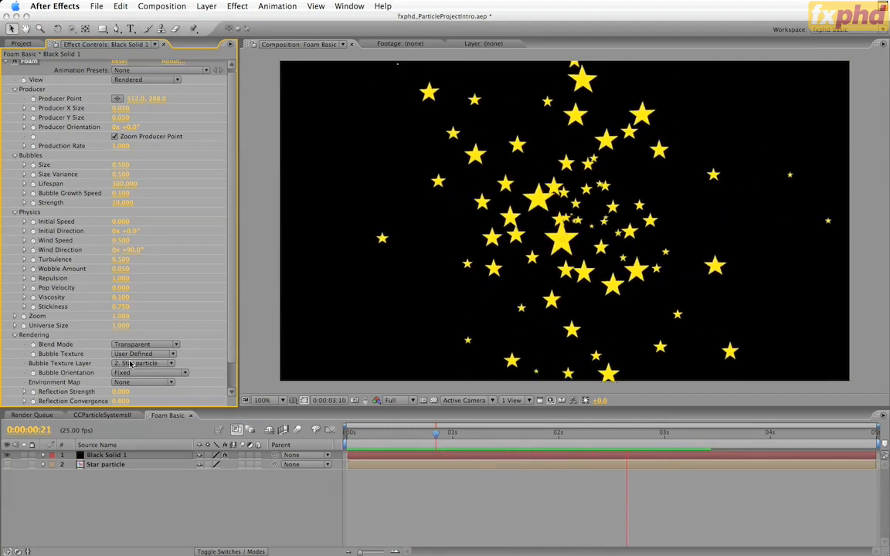
{"action": "key", "text": "space"}
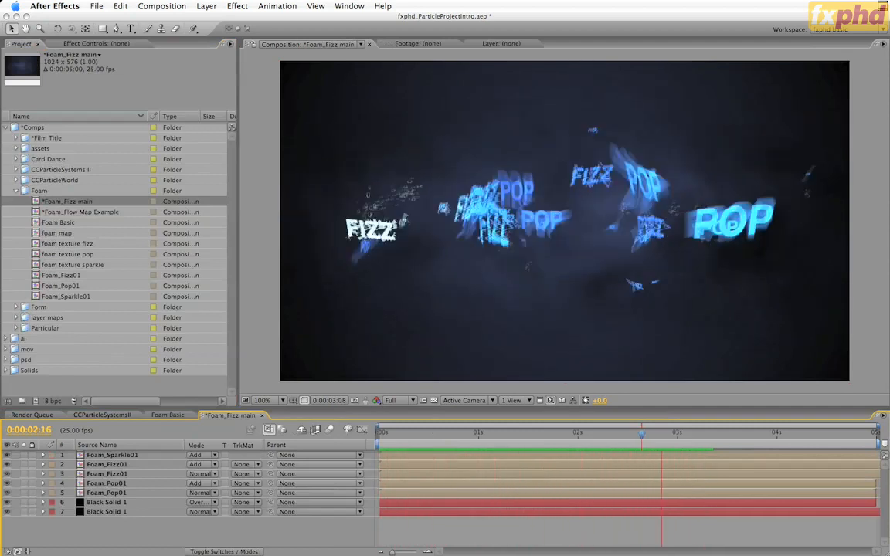
Open the foam map composition and preview the draft bubbles in *Foam_Flow Map Example without a flow map.
{"action": "double_click", "coordinate": [54, 234]}
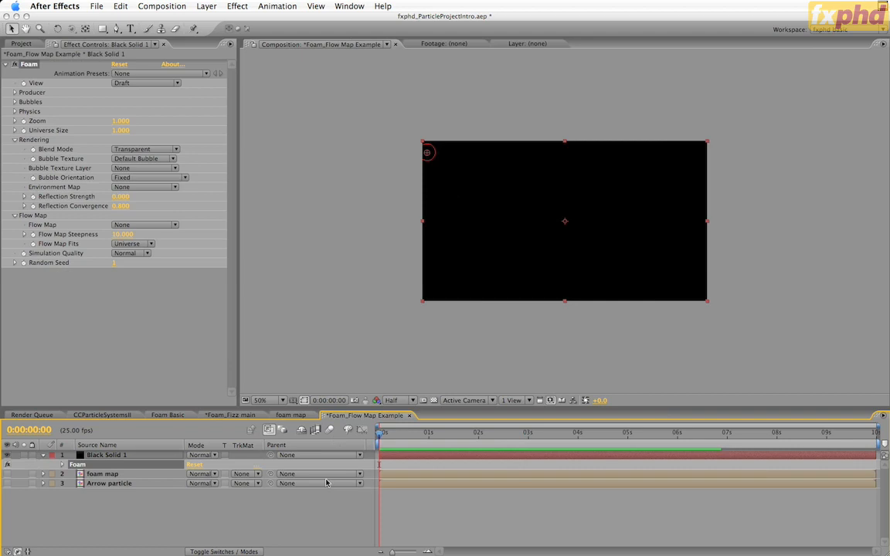
{"action": "key", "text": "space"}
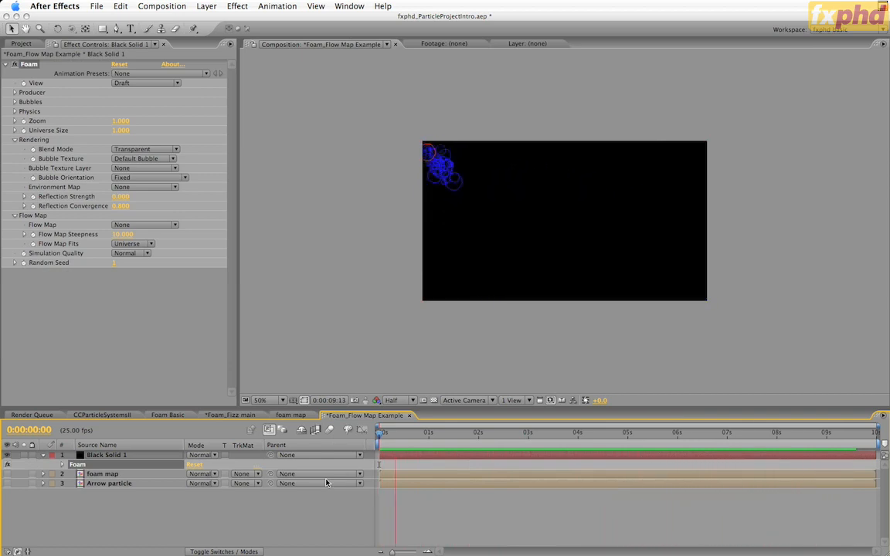
{"action": "key", "text": "space"}
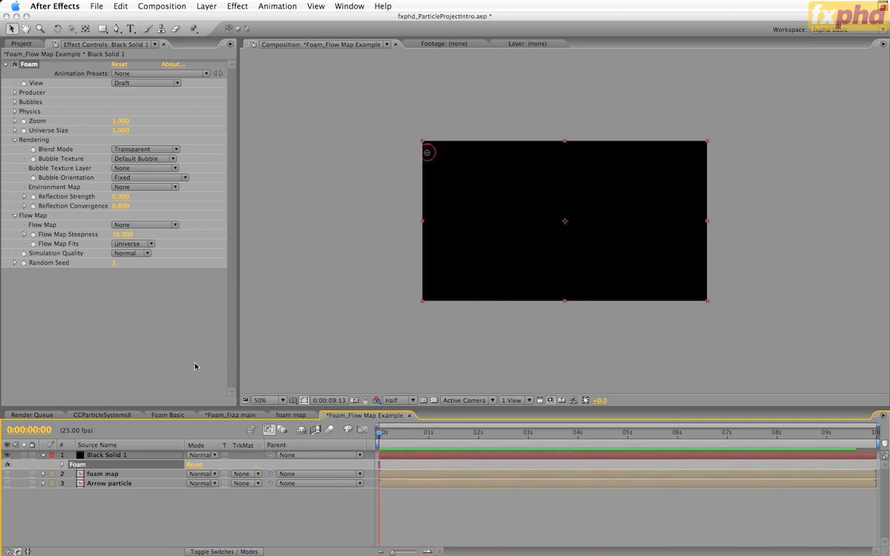
Set the Foam effect's Flow Map to the foam map layer, preview it and stop at 0:00:04:09.
{"action": "left_click", "coordinate": [148, 227]}
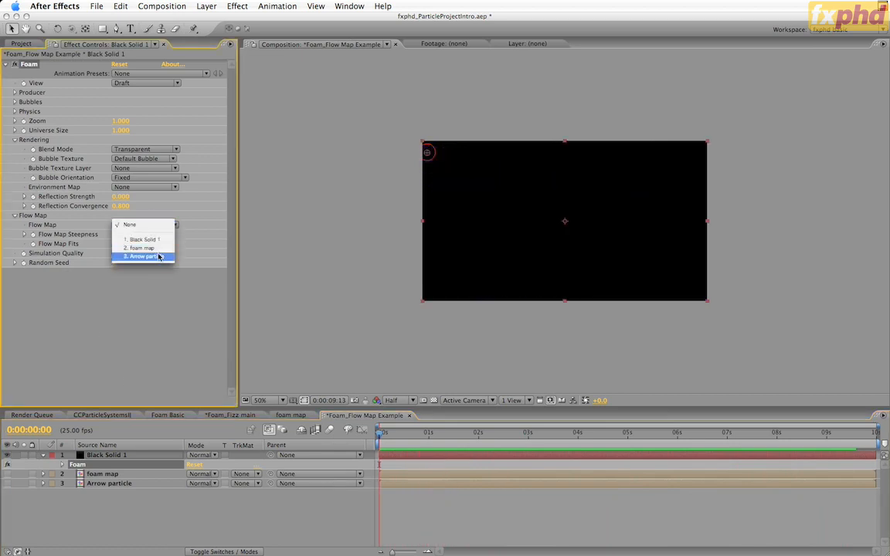
{"action": "left_click", "coordinate": [154, 249]}
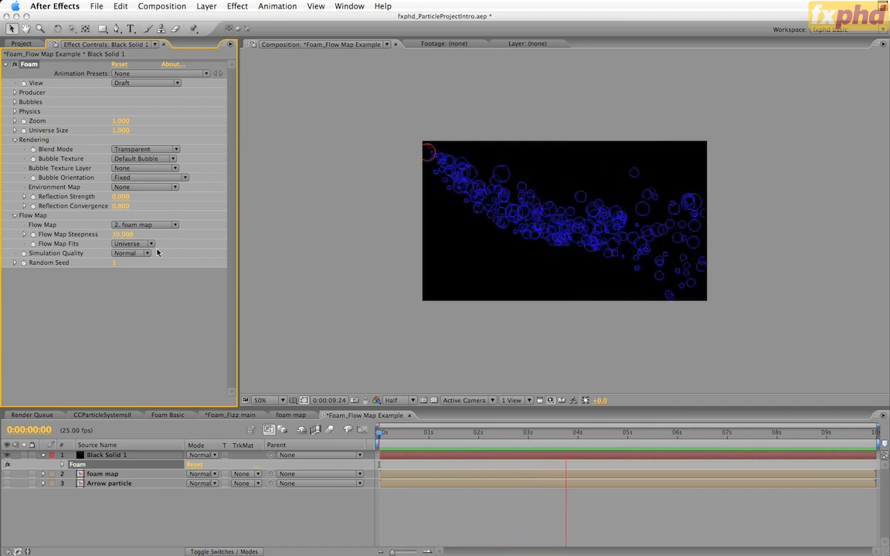
{"action": "left_click", "coordinate": [595, 433]}
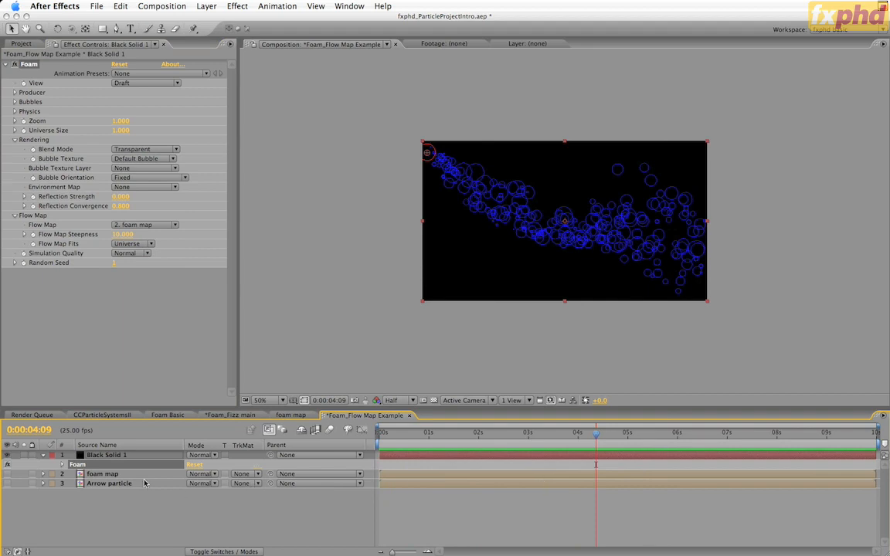
Set the Foam Bubble Texture to User Defined and choose Arrow particle as the Bubble Texture Layer.
{"action": "left_click", "coordinate": [146, 157]}
{"action": "left_click", "coordinate": [143, 143]}
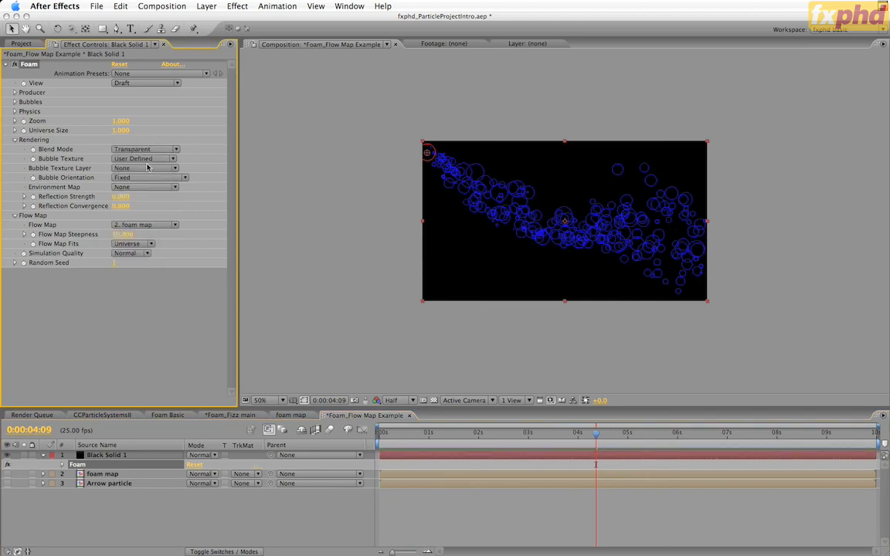
{"action": "left_click", "coordinate": [146, 157]}
{"action": "left_click", "coordinate": [151, 203]}
Switch the Foam effect's View to Rendered and preview the arrow particles.
{"action": "left_click", "coordinate": [147, 82]}
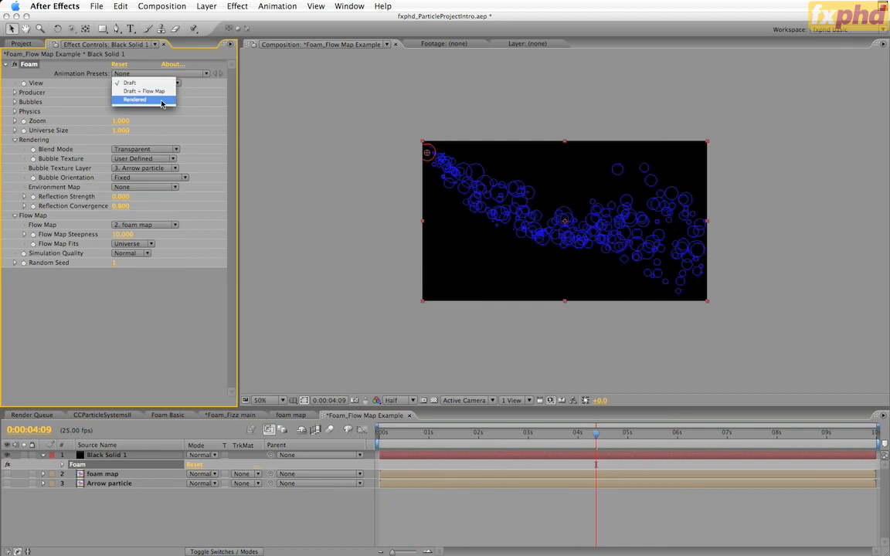
{"action": "left_click", "coordinate": [162, 99]}
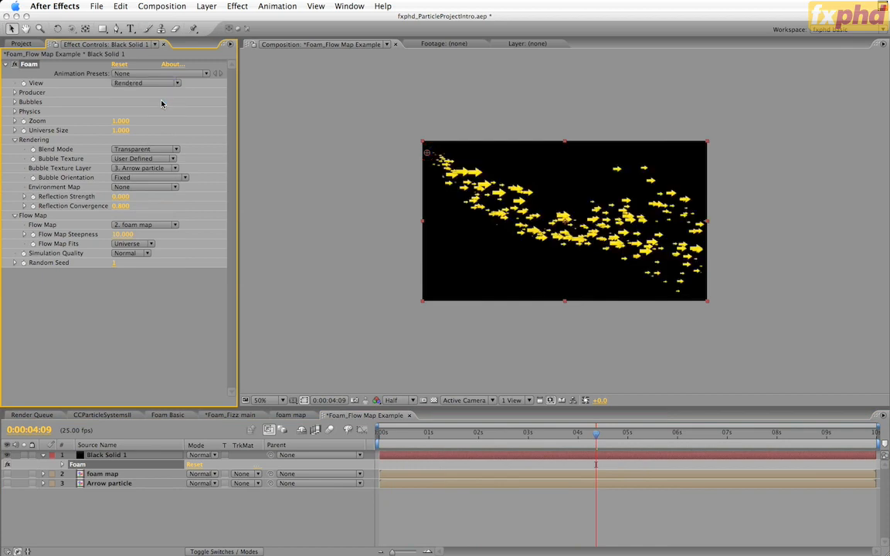
{"action": "key", "text": "KP_0"}
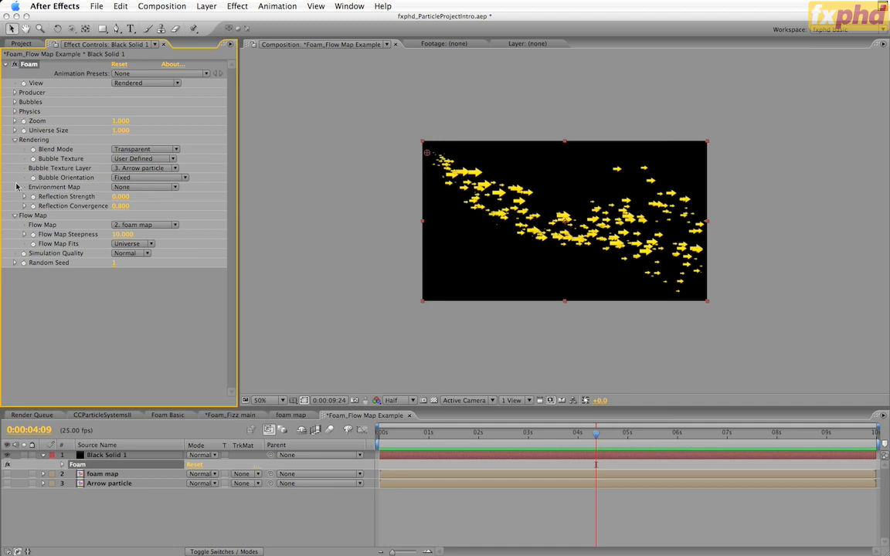
Set the Foam Bubble Orientation to Bubble Velocity and preview the animation.
{"action": "left_click", "coordinate": [139, 178]}
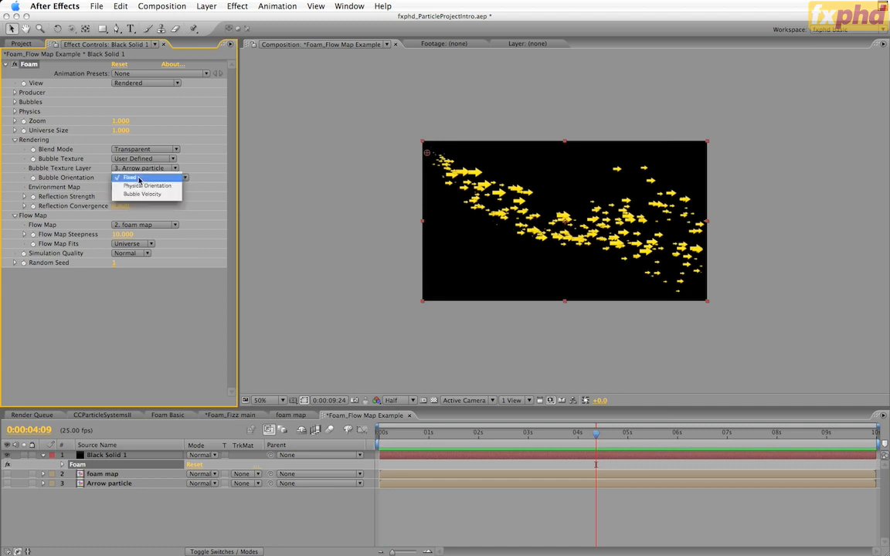
{"action": "left_click", "coordinate": [143, 194]}
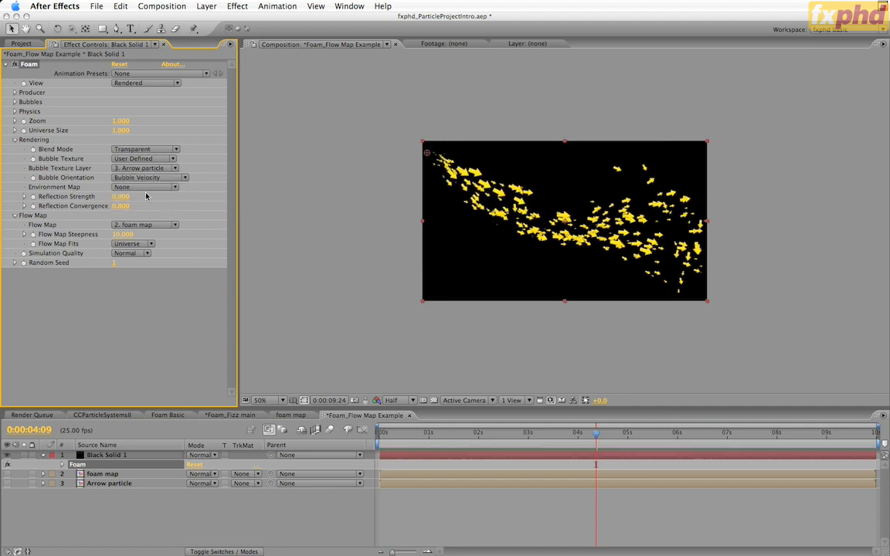
{"action": "key", "text": "KP_0"}
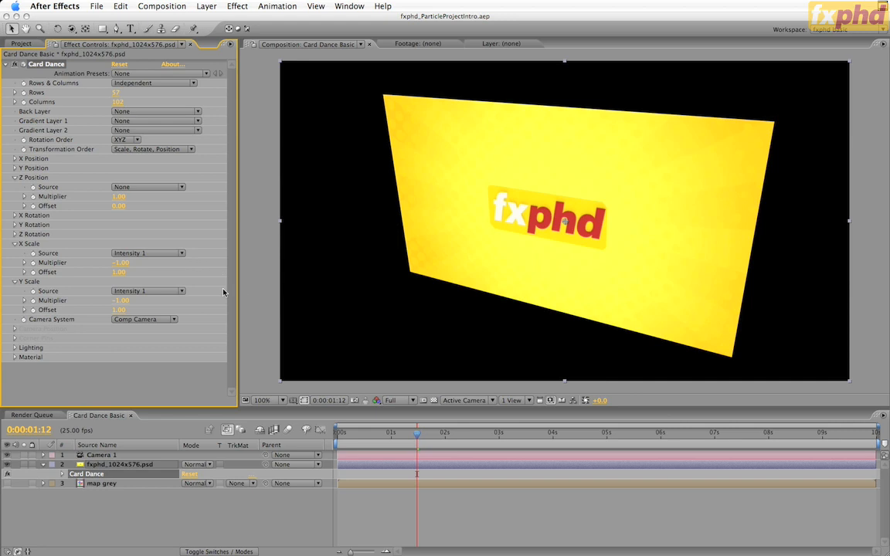
Examine the source options available for X Scale in the Card Dance effect.
{"action": "left_click", "coordinate": [152, 253]}
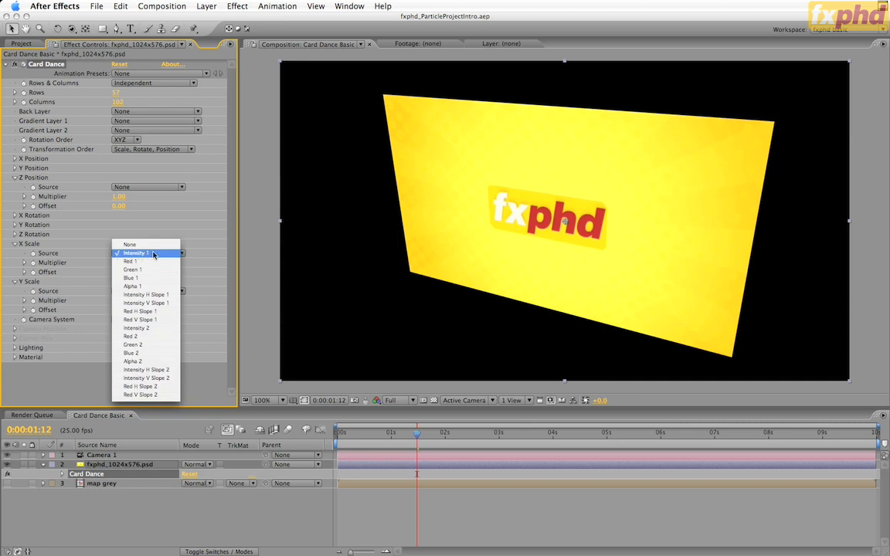
{"action": "left_click", "coordinate": [218, 232]}
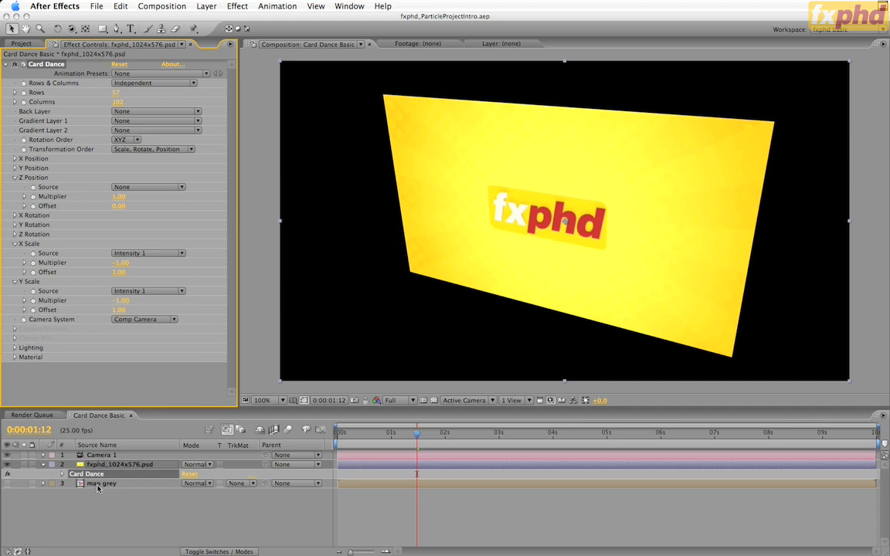
Show the map grey layer and inspect its RGB pixel values with the Info read-out.
{"action": "left_click", "coordinate": [8, 484]}
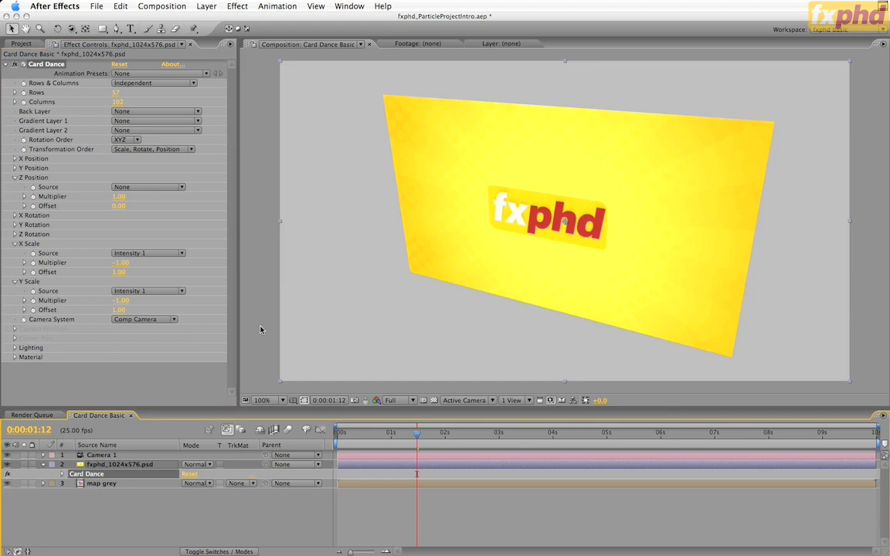
{"action": "left_click", "coordinate": [108, 485]}
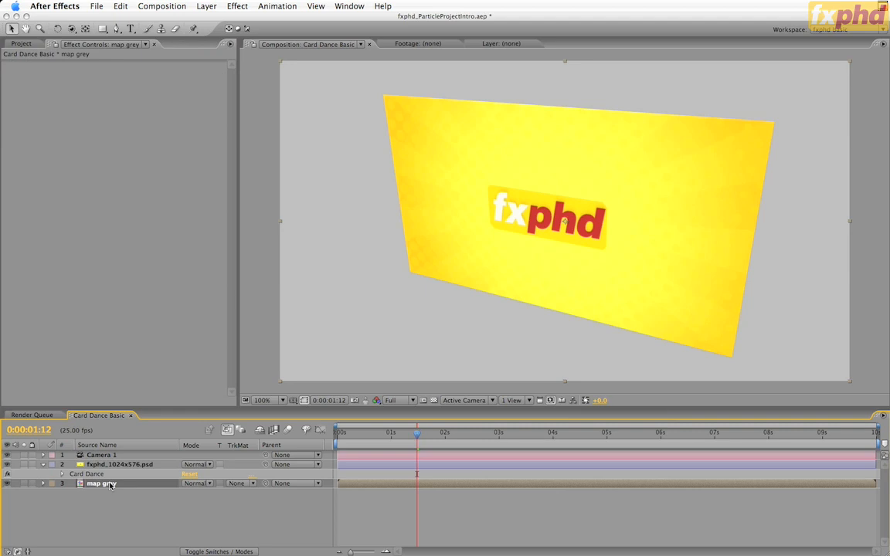
{"action": "left_click", "coordinate": [349, 6]}
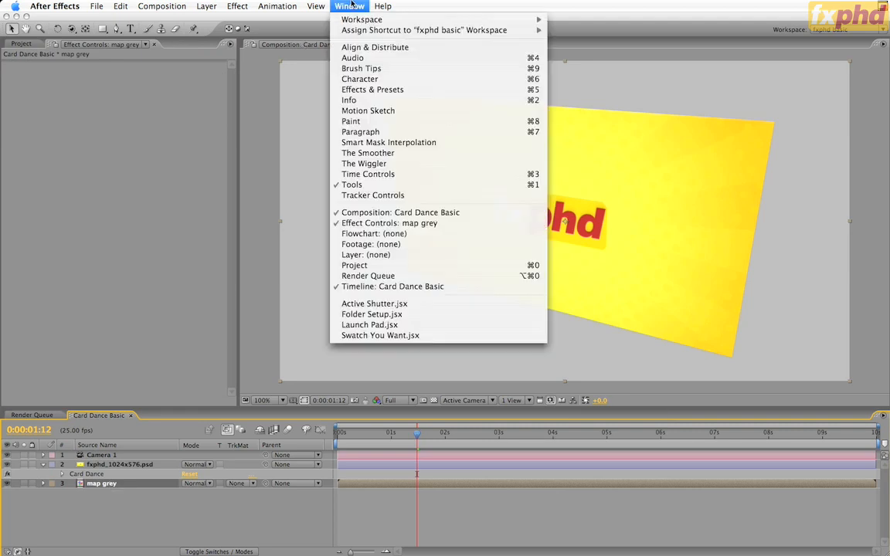
{"action": "left_click", "coordinate": [357, 101]}
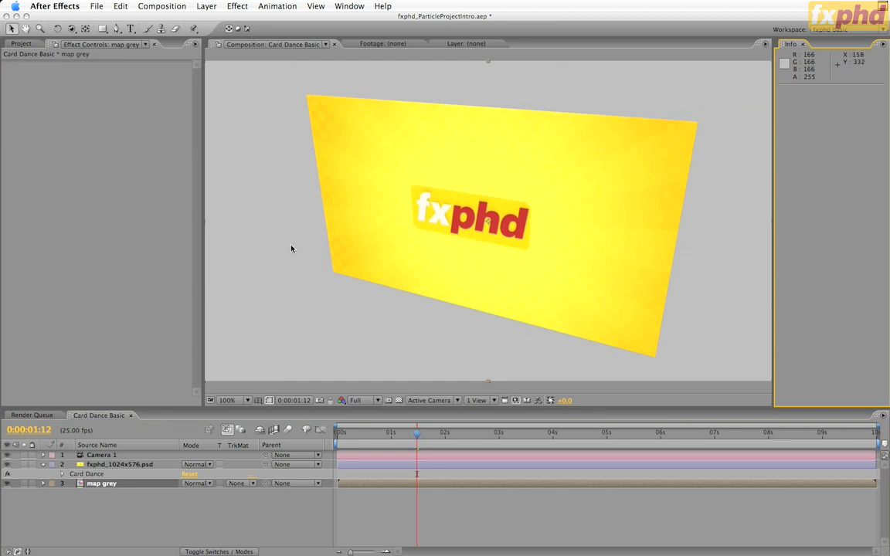
{"action": "left_click", "coordinate": [803, 44]}
Set Gradient Layer 1 of Card Dance on fxphd_1024x576.psd to map grey, and hide the map grey layer.
{"action": "left_click", "coordinate": [127, 464]}
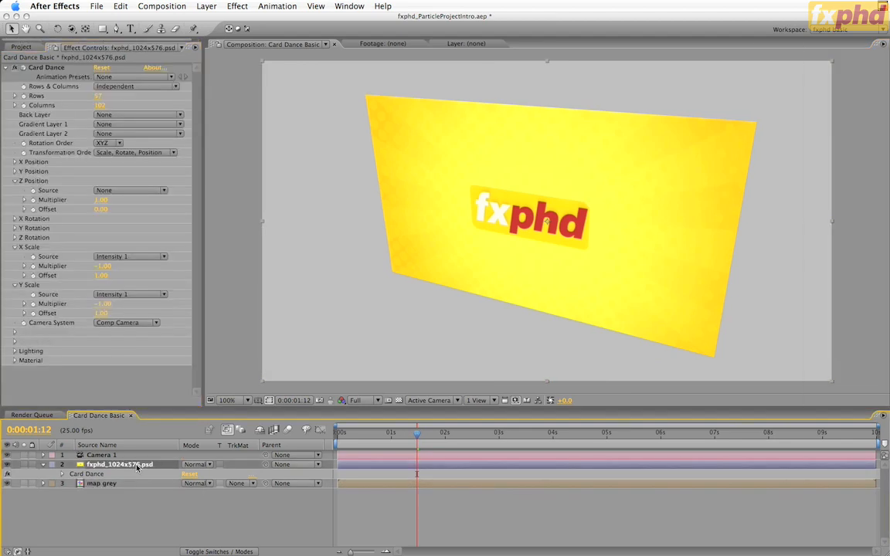
{"action": "left_click", "coordinate": [108, 115]}
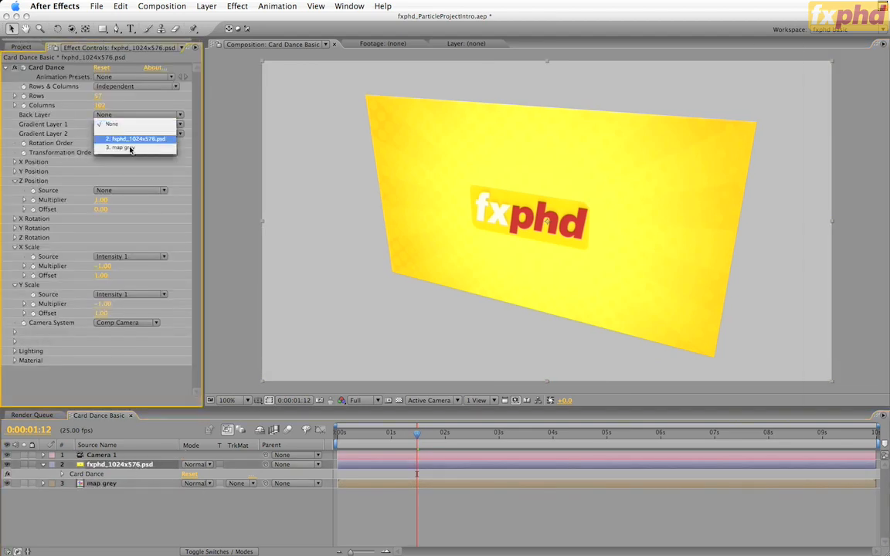
{"action": "left_click", "coordinate": [132, 148]}
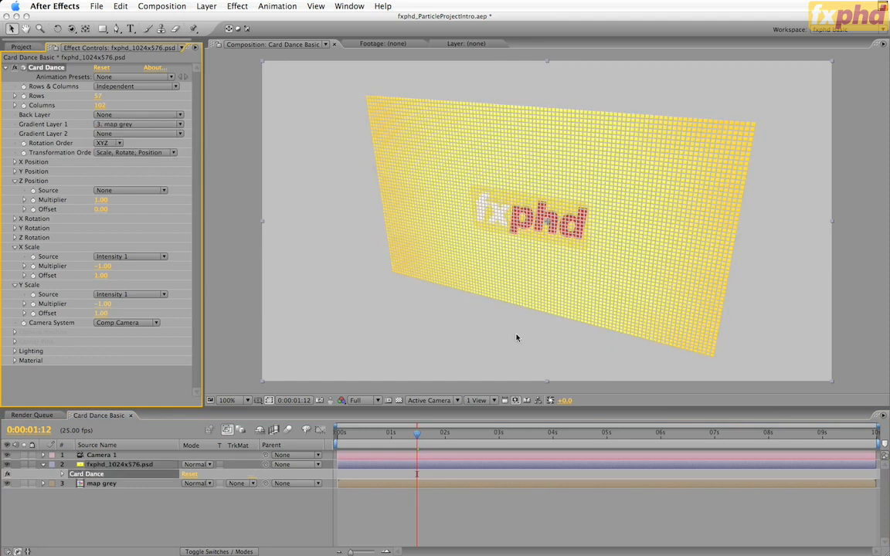
{"action": "left_click", "coordinate": [6, 483]}
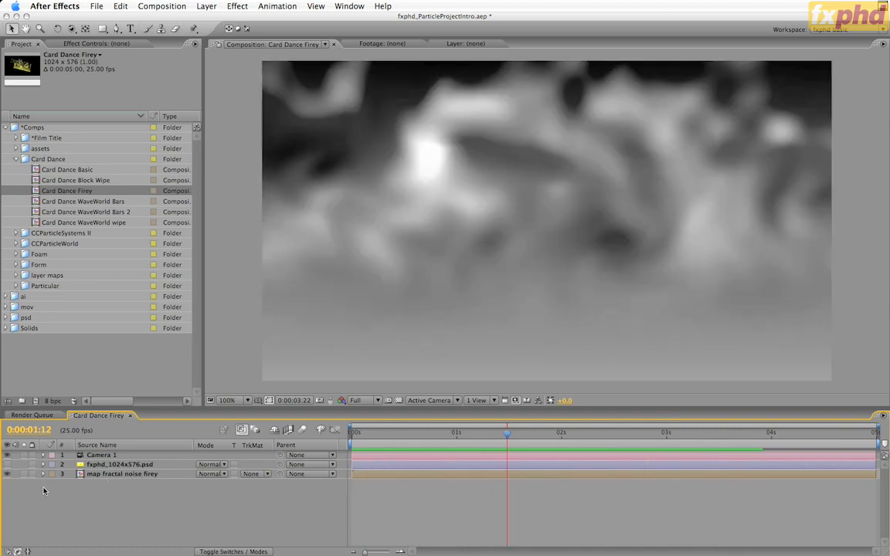
Hide the map fractal noise firey layer, show fxphd_1024x576.psd and open its Card Dance settings.
{"action": "left_click", "coordinate": [9, 474]}
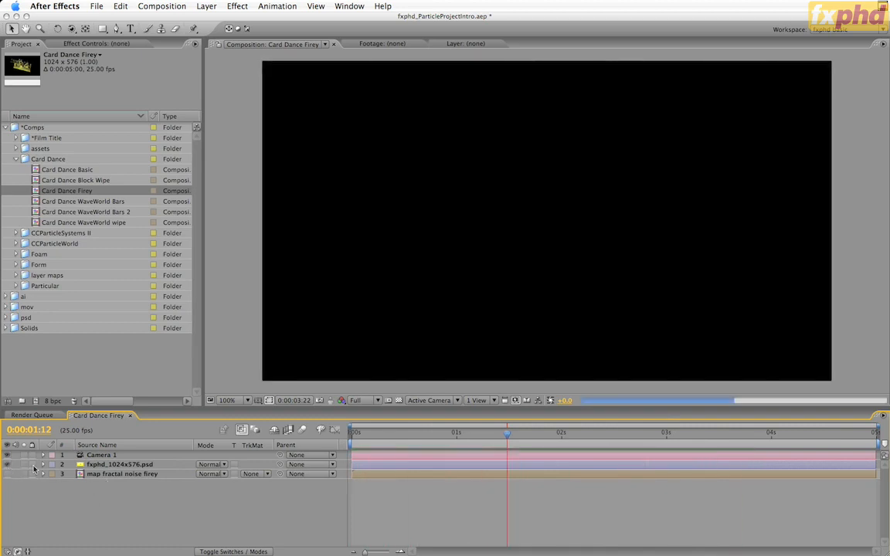
{"action": "left_click", "coordinate": [116, 465]}
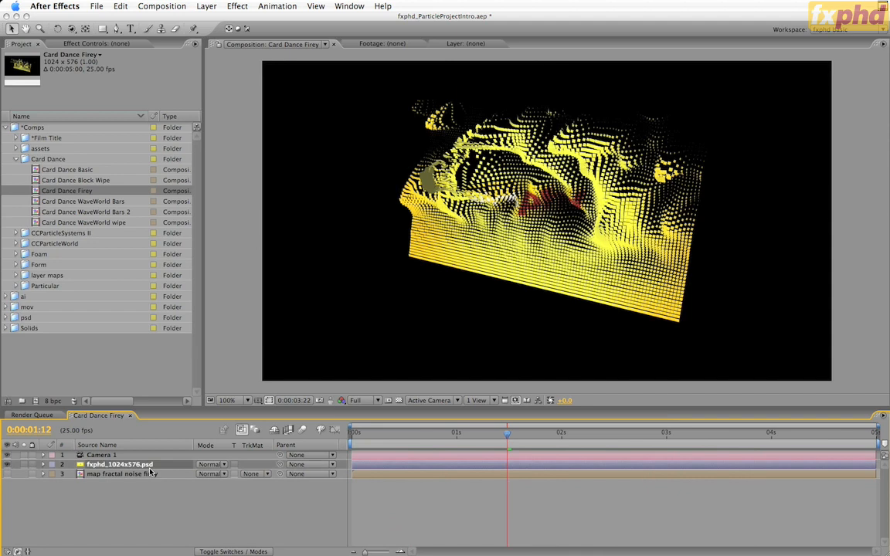
{"action": "key", "text": "e"}
{"action": "left_click", "coordinate": [85, 475]}
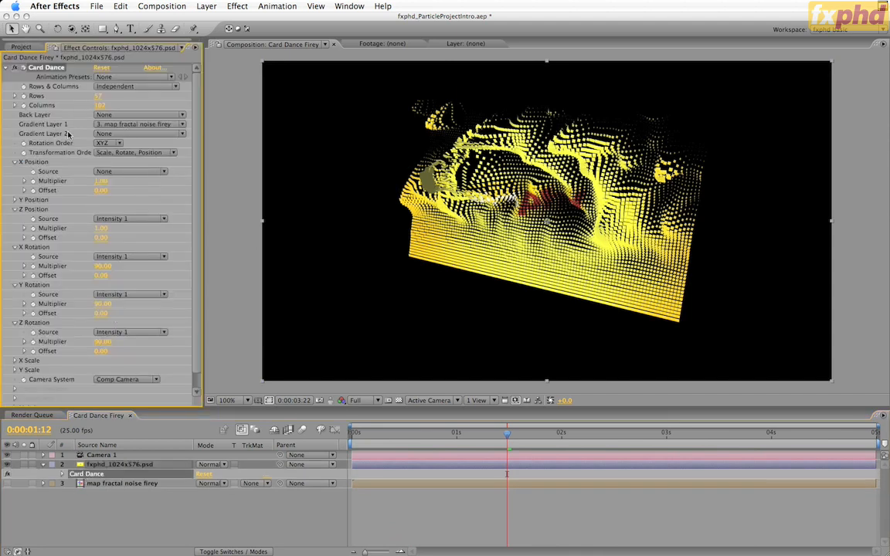
Check the Gradient Layer 1 choice in Card Dance, and try a lower Z Position Multiplier before undoing it.
{"action": "left_click", "coordinate": [143, 125]}
{"action": "left_click", "coordinate": [143, 126]}
{"action": "mouse_move", "coordinate": [100, 228]}
{"action": "left_mouse_down"}
{"action": "mouse_move", "coordinate": [113, 231]}
{"action": "mouse_move", "coordinate": [96, 229]}
{"action": "left_mouse_up"}
{"action": "key", "text": "super+z"}
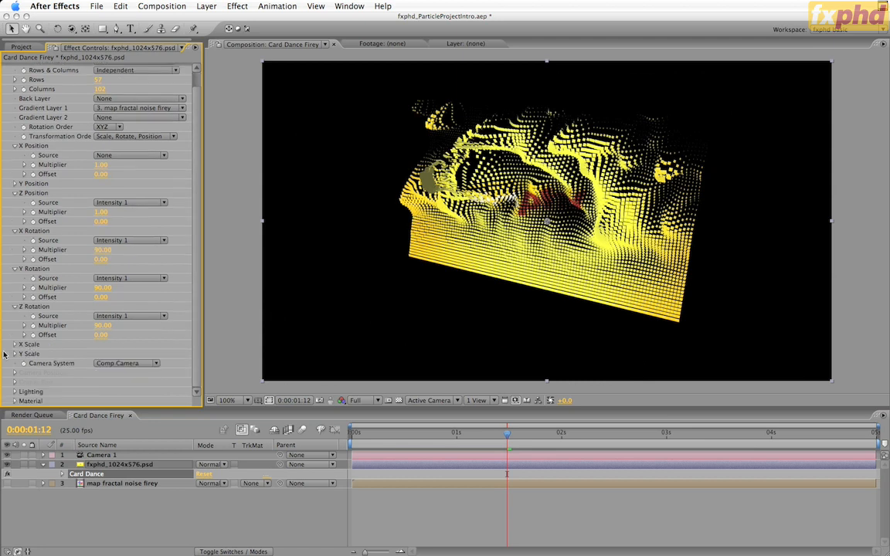
Expand the X Scale and Y Scale groups of Card Dance and review their source, multiplier and offset settings.
{"action": "left_click", "coordinate": [15, 344]}
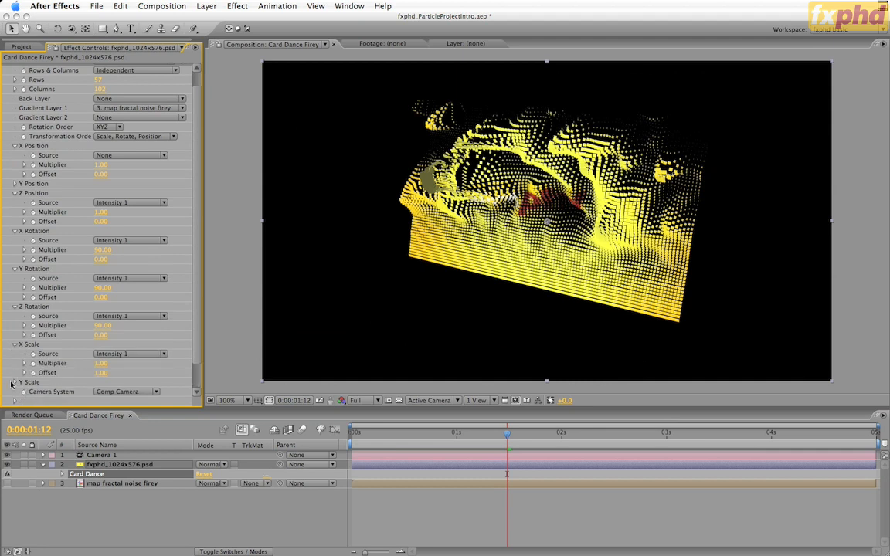
{"action": "left_click", "coordinate": [15, 382]}
{"action": "scroll", "coordinate": [31, 371], "scroll_direction": "down", "scroll_amount": 1}
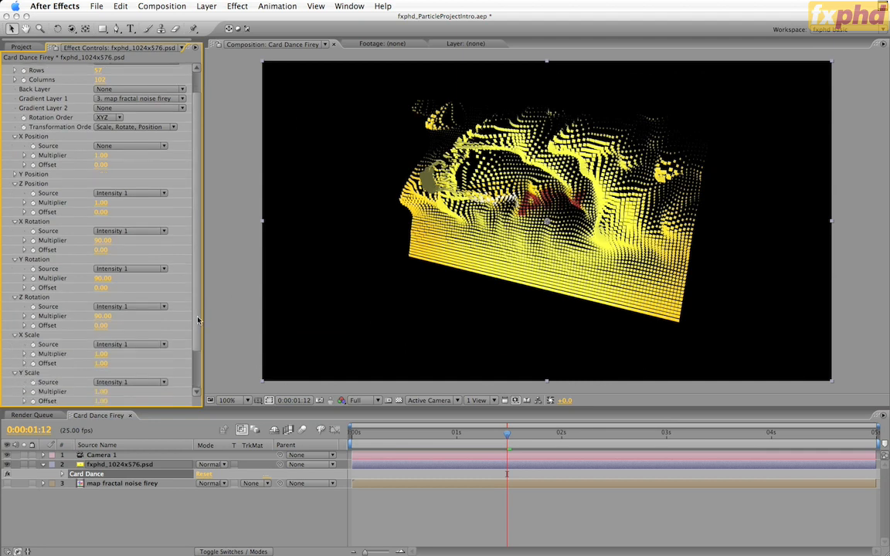
{"action": "scroll", "coordinate": [177, 284], "scroll_direction": "down", "scroll_amount": 3}
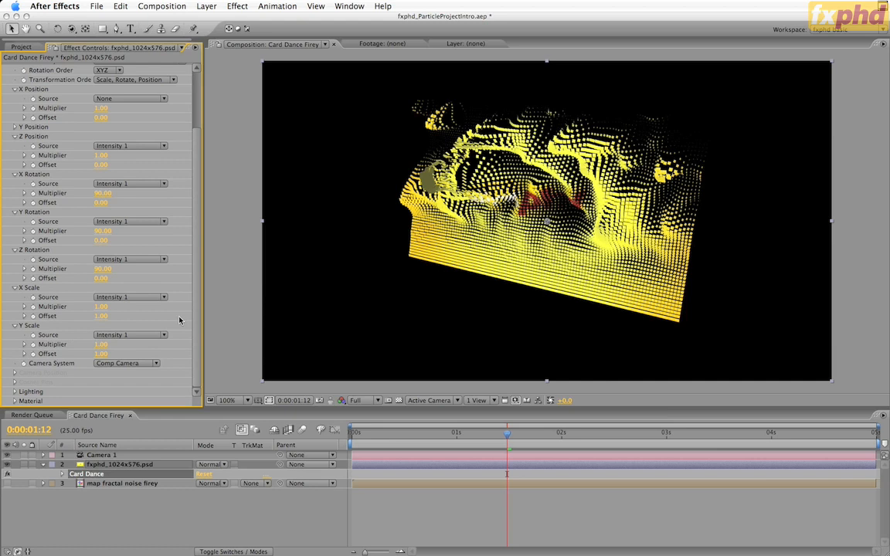
Preview Card Dance WaveWorld Bars 2 with map wave world 03 hidden, and open and preview Card Dance WaveWorld wipe.
{"action": "key", "text": "KP_0"}
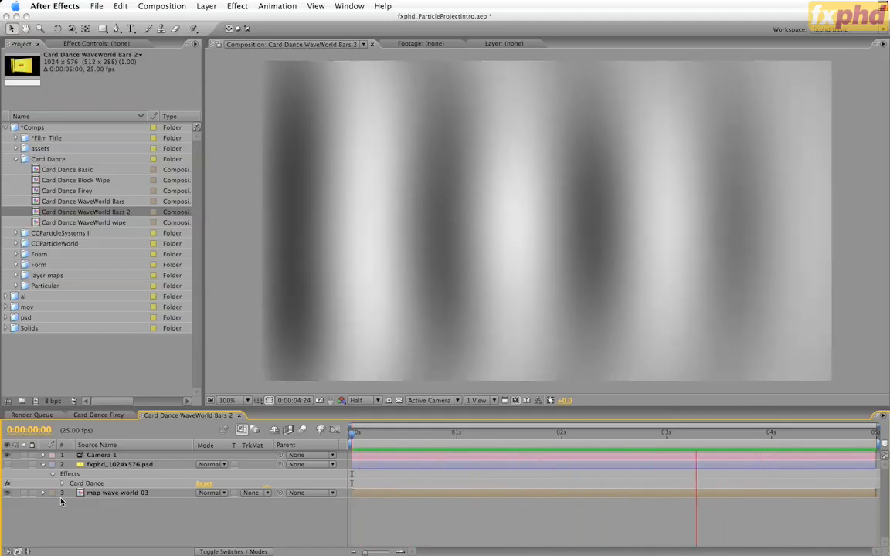
{"action": "left_click", "coordinate": [7, 493]}
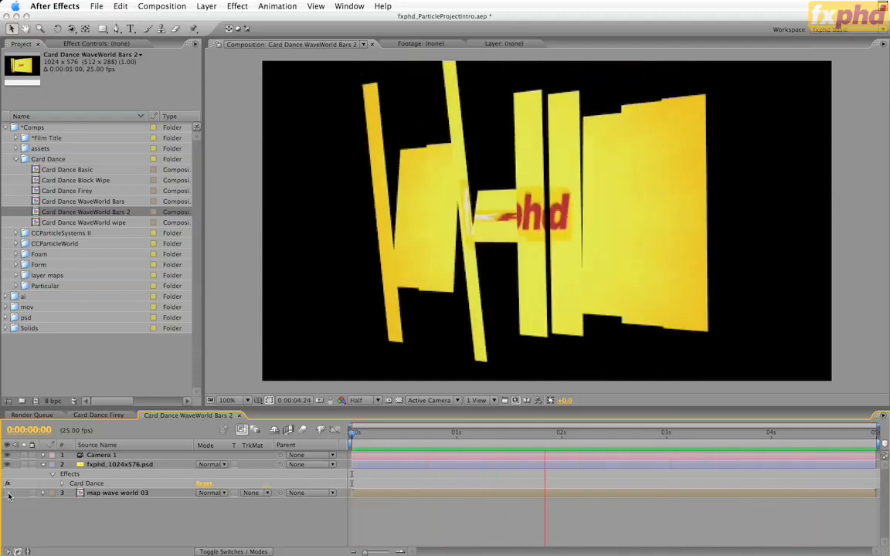
{"action": "double_click", "coordinate": [74, 223]}
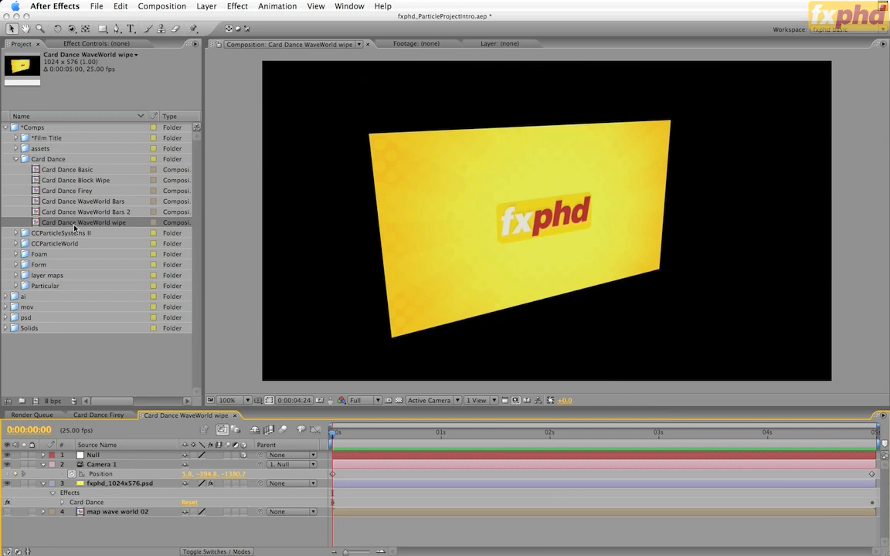
{"action": "key", "text": "KP_0"}
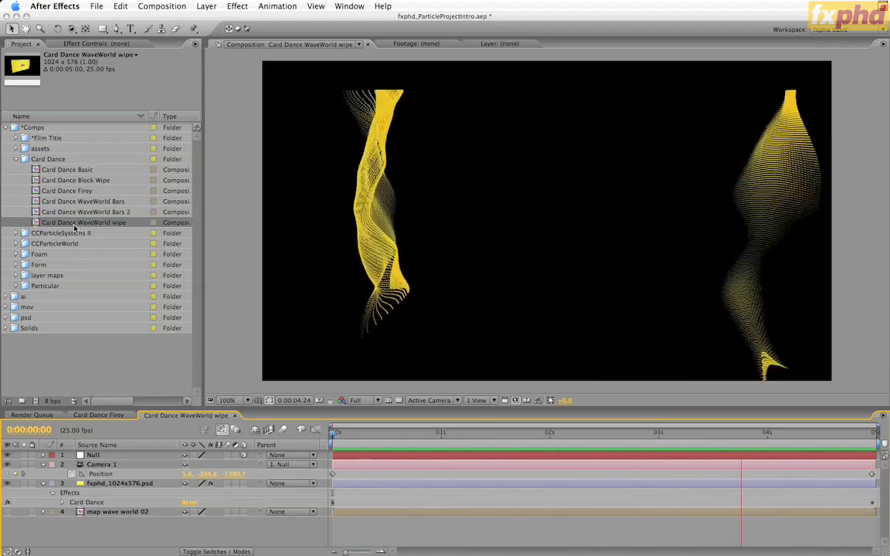
Open Card Dance Block Wipe and preview it with fxphd_1024x576.psd shown and map fractal noise block hidden.
{"action": "double_click", "coordinate": [76, 180]}
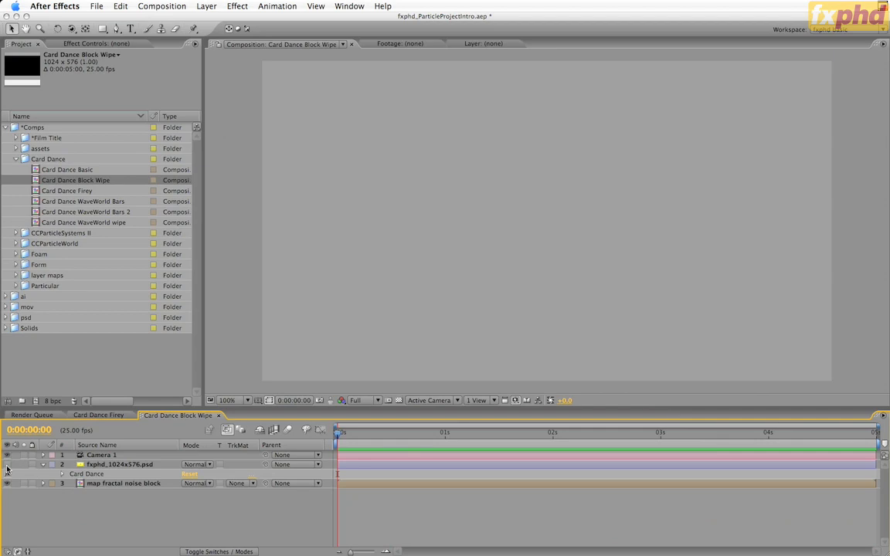
{"action": "key", "text": "space"}
{"action": "left_click", "coordinate": [7, 465]}
{"action": "left_click", "coordinate": [7, 483]}
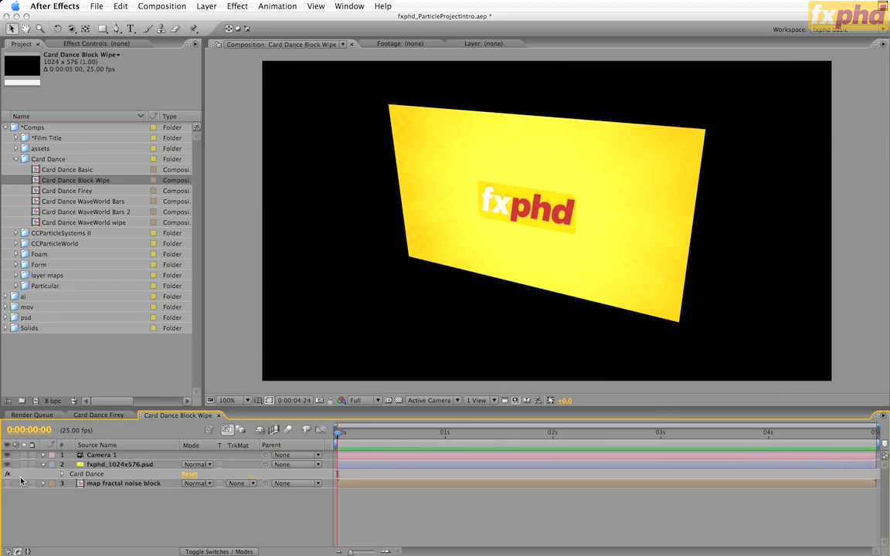
{"action": "key", "text": "space"}
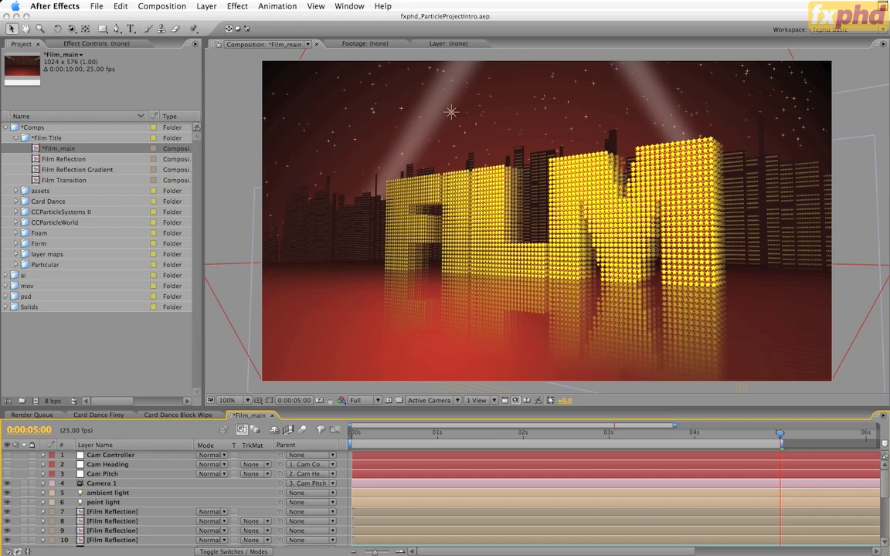
View the FILM artwork in Illustrator, and return to After Effects to open the FILM txt composition from layer maps.
{"action": "key", "text": "super+Tab"}
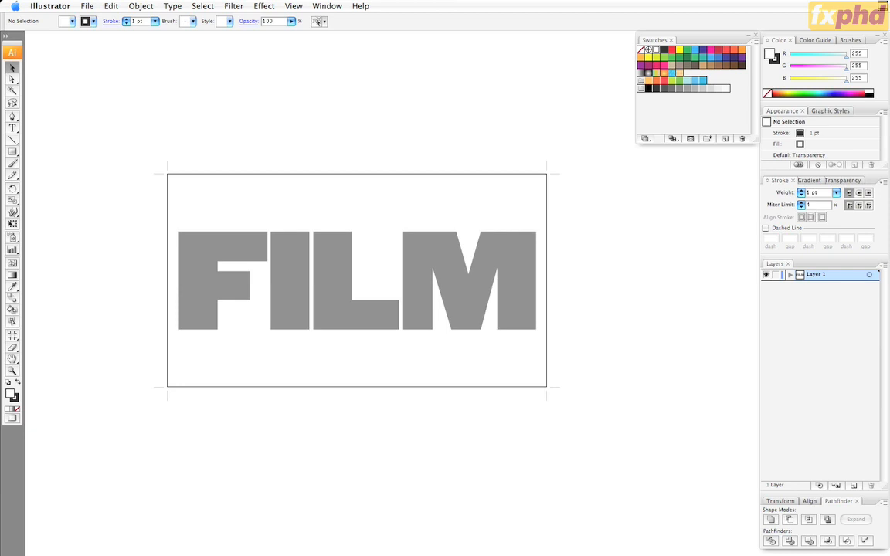
{"action": "key", "text": "super+Tab"}
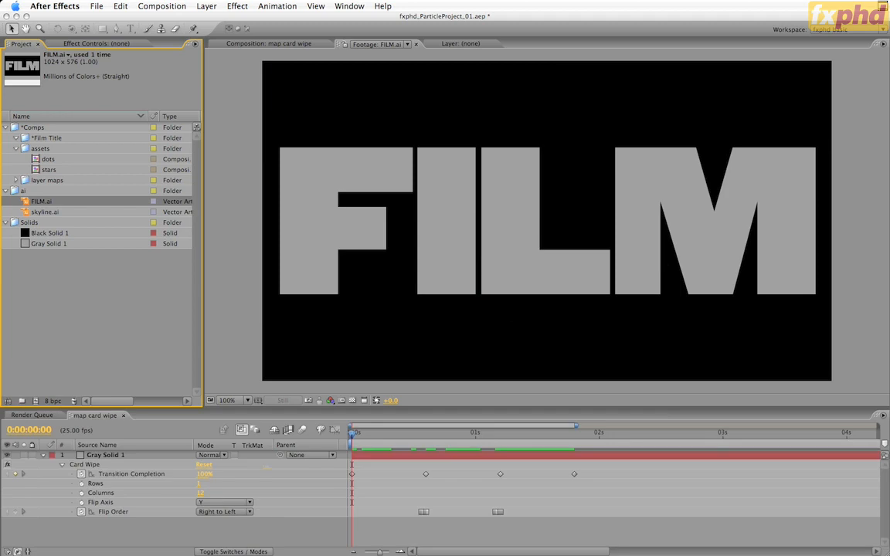
{"action": "left_click", "coordinate": [15, 180]}
{"action": "double_click", "coordinate": [53, 191]}
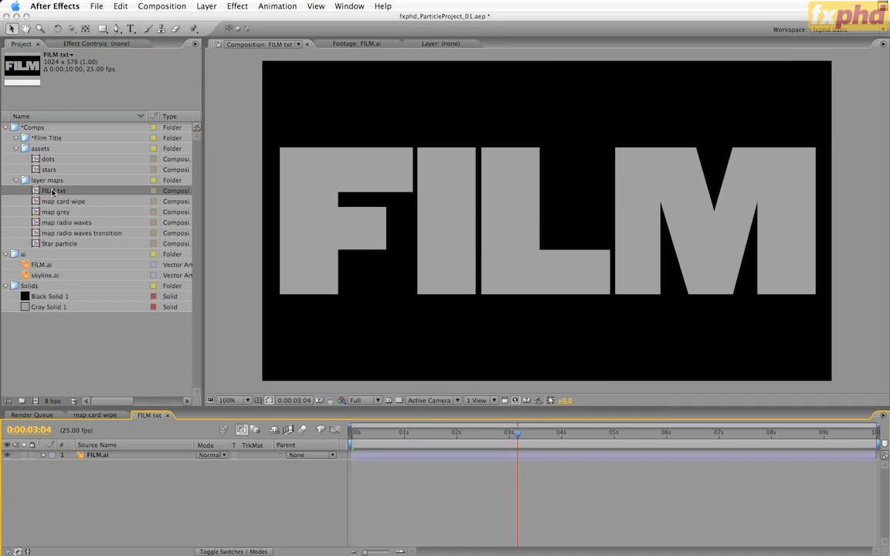
Create a composition named Film Transition in the *Film Title folder, keeping the 1024 x 576, 25 fps, 10-second settings.
{"action": "left_click", "coordinate": [14, 181]}
{"action": "left_click", "coordinate": [39, 138]}
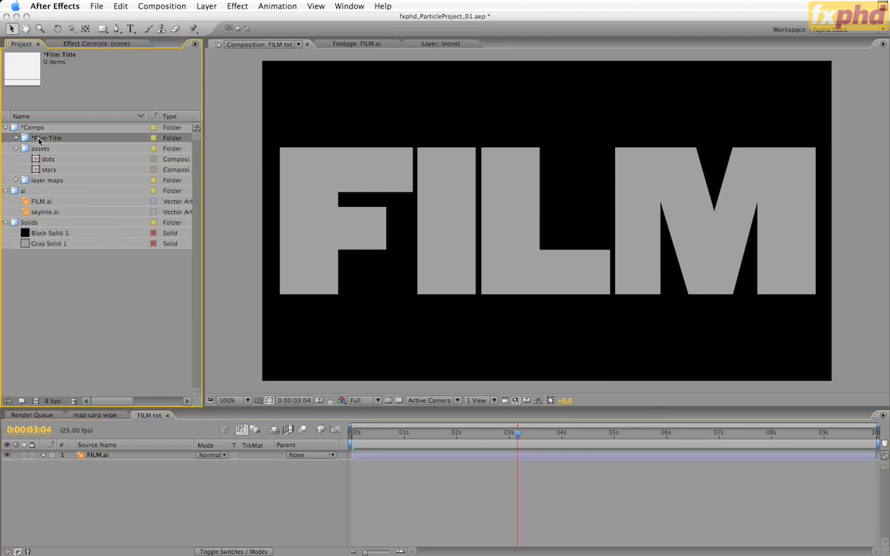
{"action": "key", "text": "super+n"}
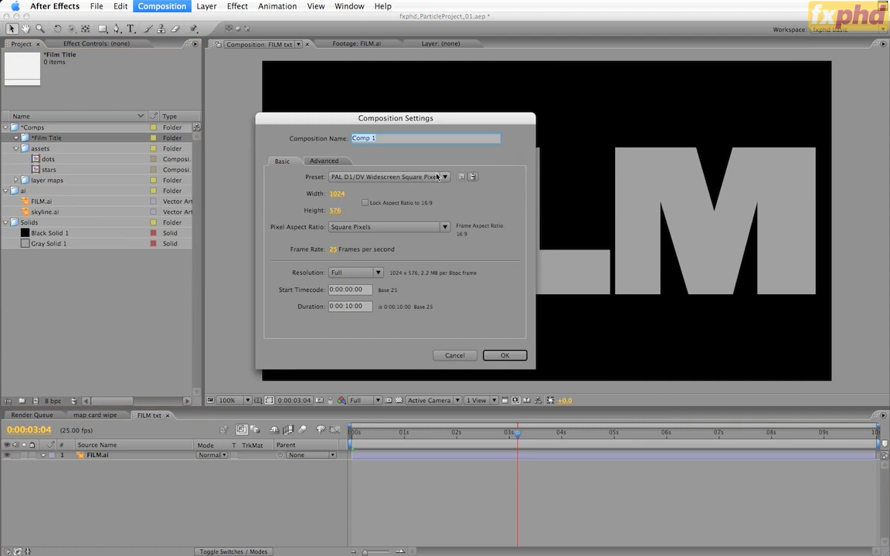
{"action": "type", "text": "Film Transition"}
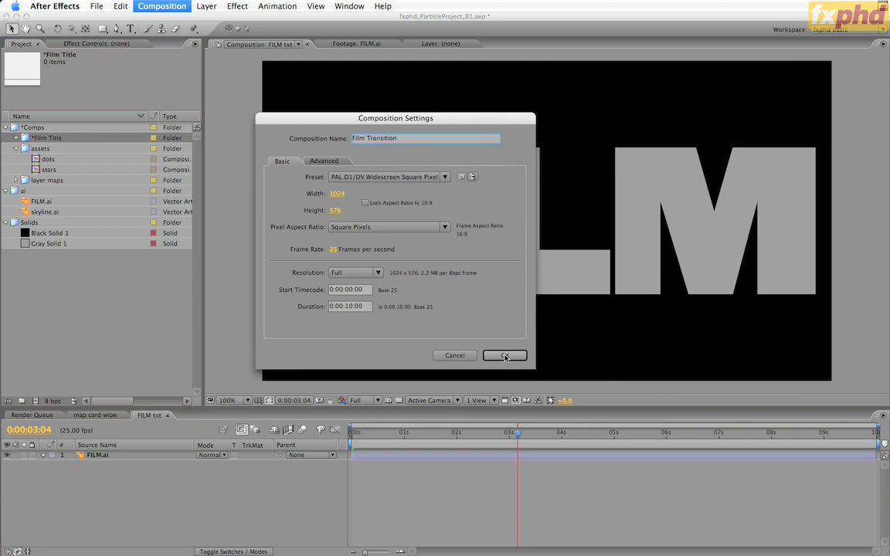
{"action": "left_click", "coordinate": [505, 356]}
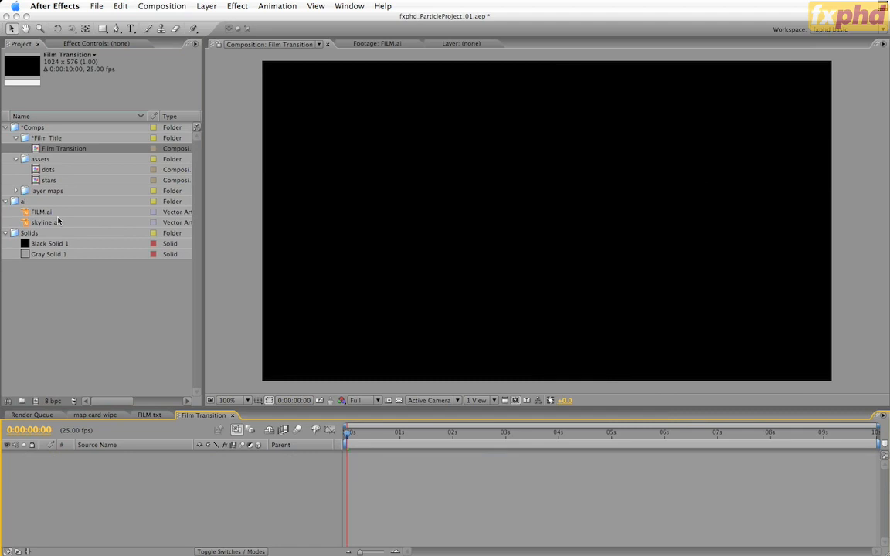
Add Black Solid 1 and, below it, Gray Solid 1 to Film Transition, and hide the gray layer.
{"action": "left_click_drag", "start_coordinate": [50, 243], "coordinate": [88, 490]}
{"action": "left_click", "coordinate": [35, 254]}
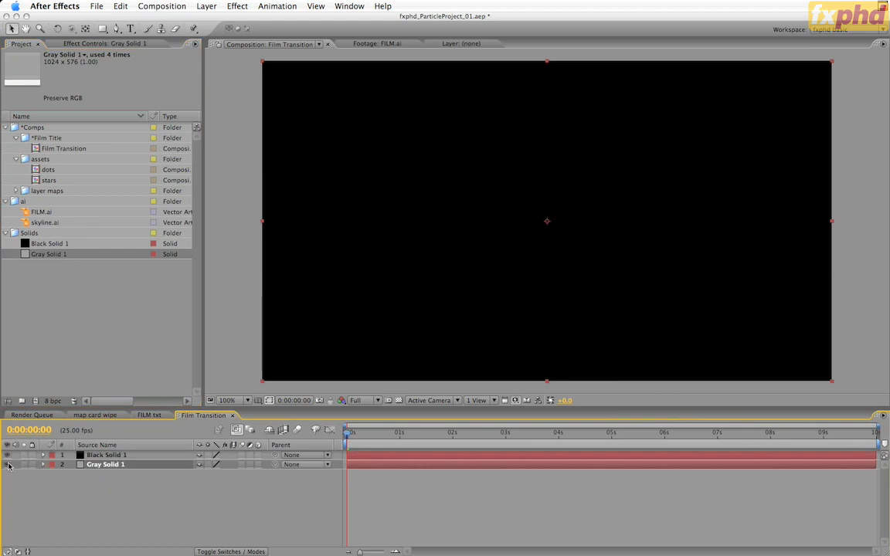
{"action": "left_click", "coordinate": [9, 465]}
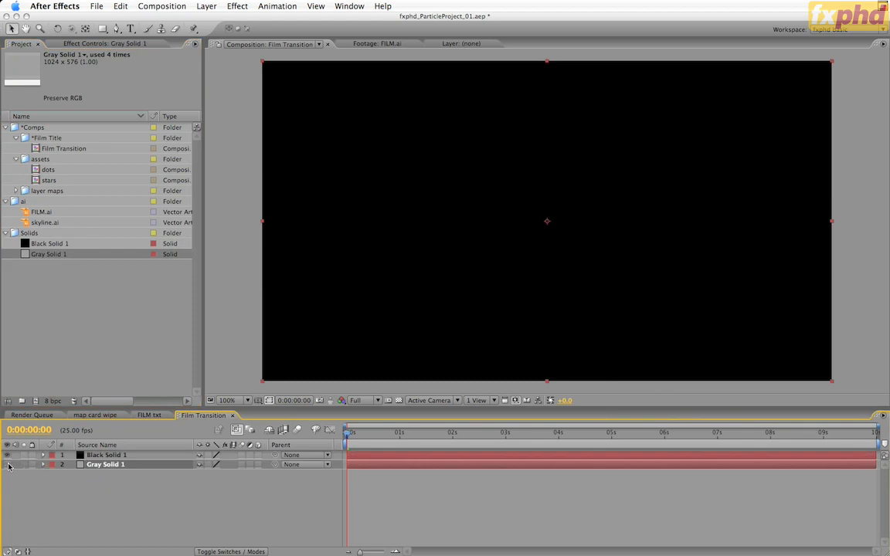
Apply the Card Dance simulation effect to the Black Solid 1 layer.
{"action": "left_click", "coordinate": [126, 457]}
{"action": "left_click", "coordinate": [235, 5]}
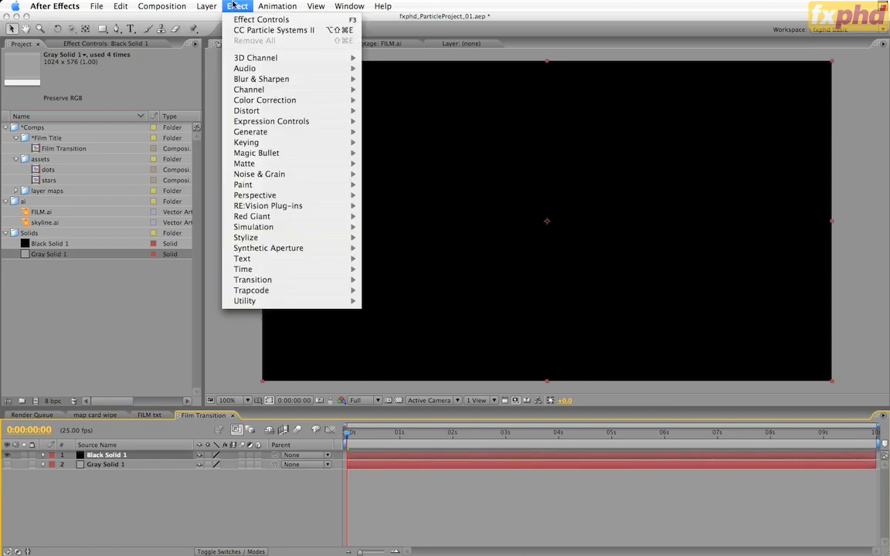
{"action": "mouse_move", "coordinate": [255, 227]}
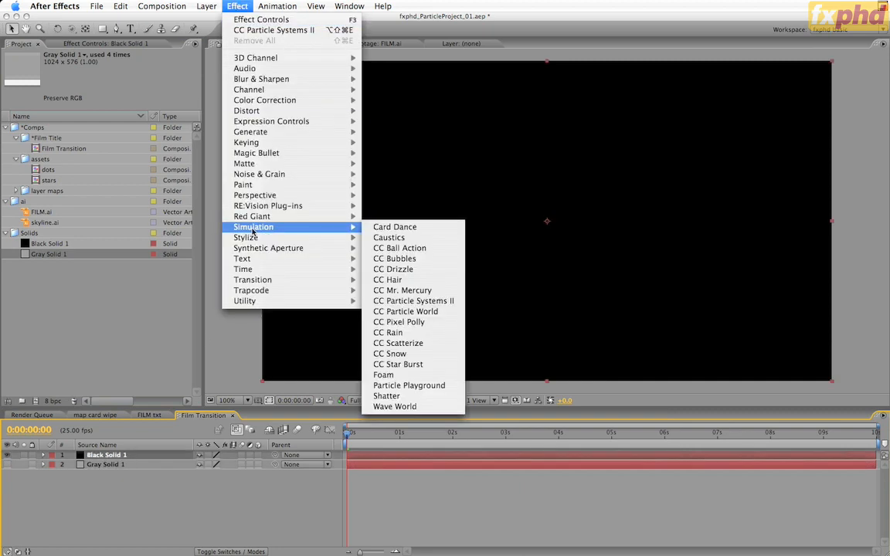
{"action": "left_click", "coordinate": [428, 229]}
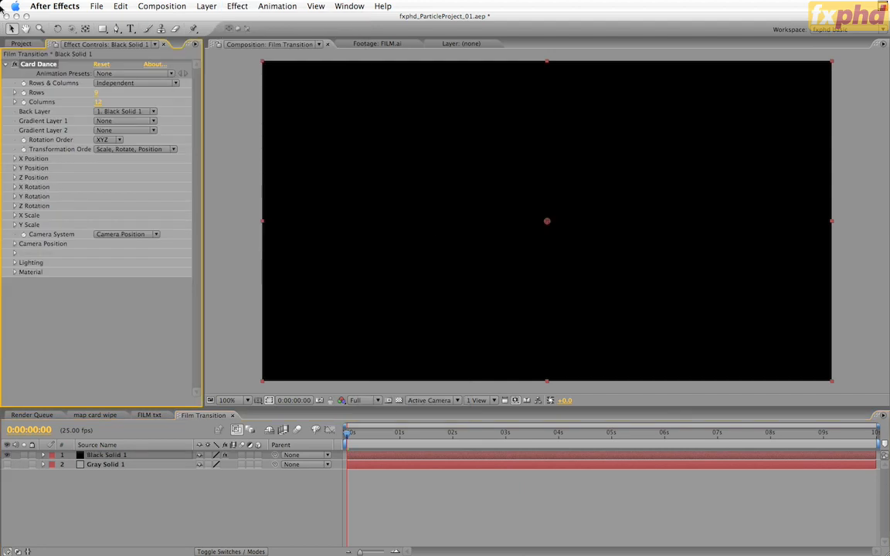
Replace the source of the Black Solid 1 layer with Gray Solid 1 and open the layer's Card Dance settings.
{"action": "left_click", "coordinate": [33, 45]}
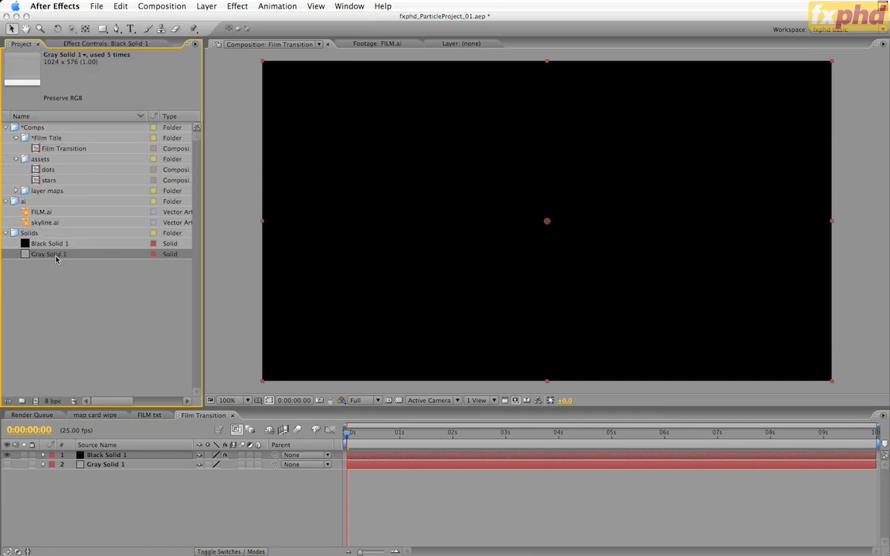
{"action": "left_click_drag", "start_coordinate": [54, 256], "coordinate": [112, 458]}
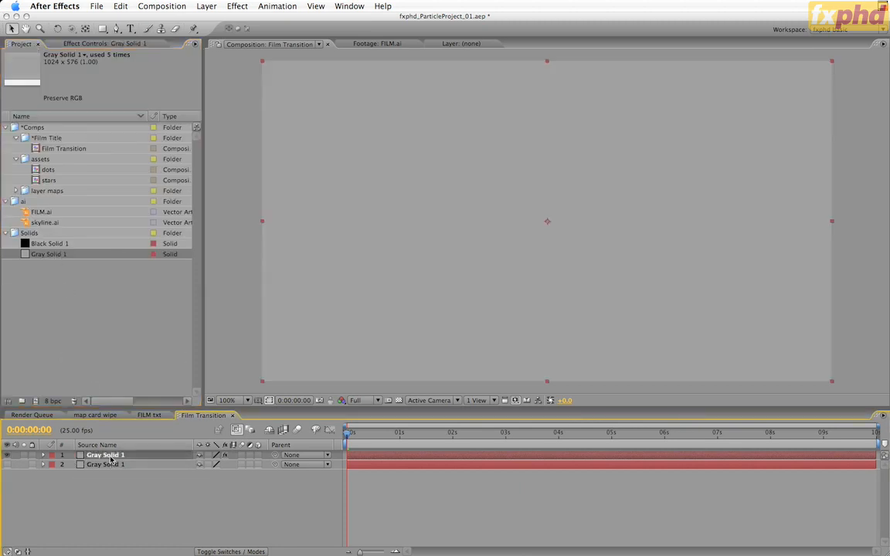
{"action": "key", "text": "e"}
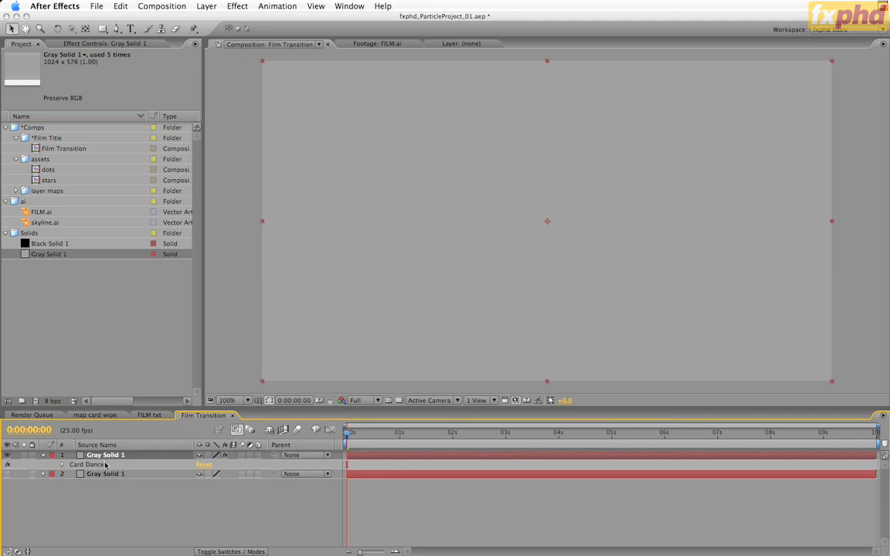
{"action": "double_click", "coordinate": [100, 466]}
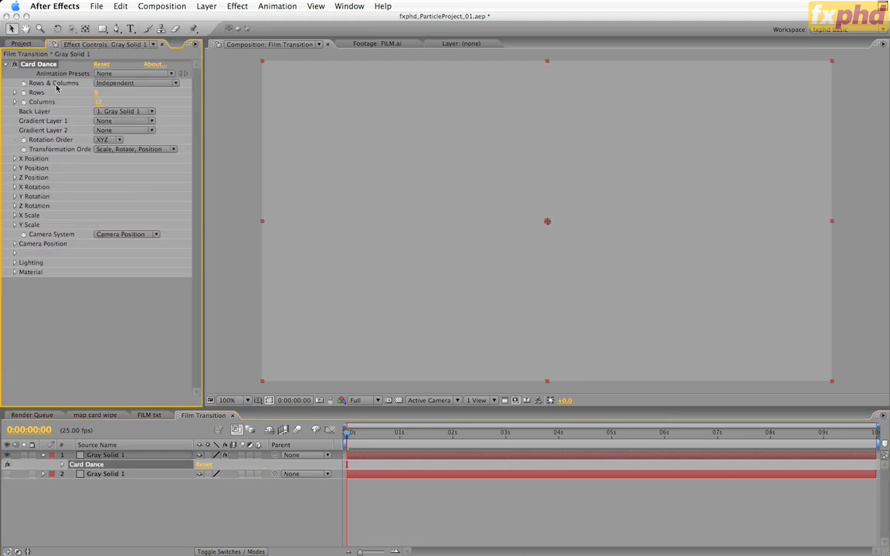
Set Card Dance's Gradient Layer 1 to 2. Gray Solid 1 and the X Scale and Y Scale sources to Intensity 1.
{"action": "left_click", "coordinate": [115, 111]}
{"action": "left_click", "coordinate": [129, 145]}
{"action": "left_click", "coordinate": [16, 217]}
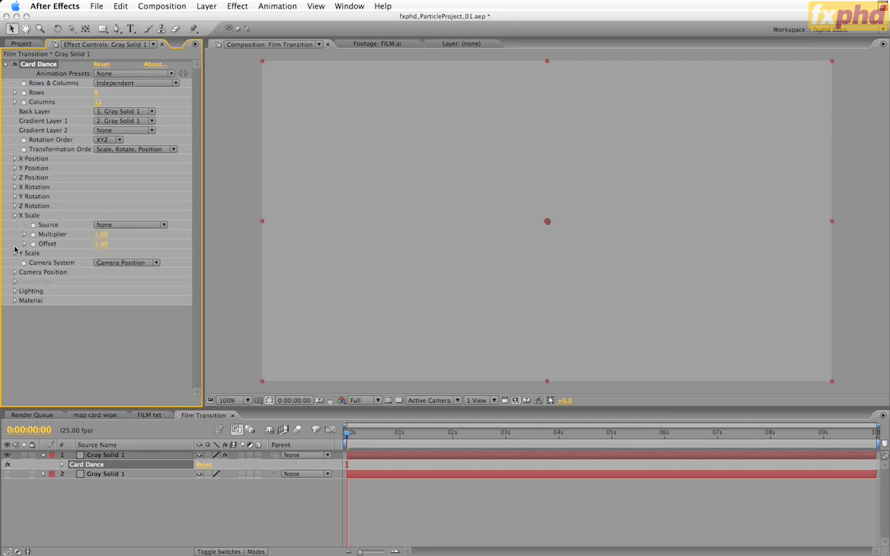
{"action": "left_click", "coordinate": [14, 253]}
{"action": "left_click", "coordinate": [143, 225]}
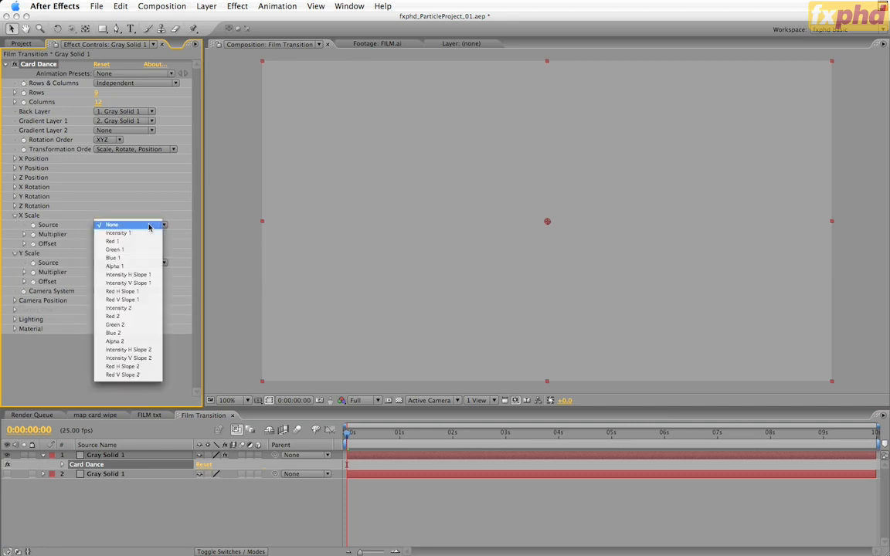
{"action": "left_click", "coordinate": [127, 233]}
{"action": "left_click", "coordinate": [141, 263]}
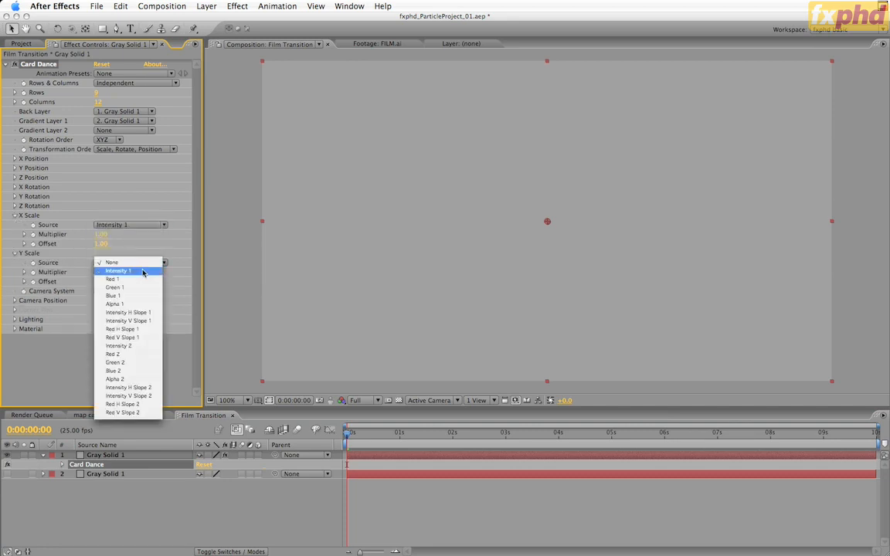
{"action": "left_click", "coordinate": [139, 271]}
Set Card Dance's X Scale and Y Scale multipliers to -2.
{"action": "left_click_drag", "start_coordinate": [100, 272], "coordinate": [102, 240]}
{"action": "left_click", "coordinate": [101, 235]}
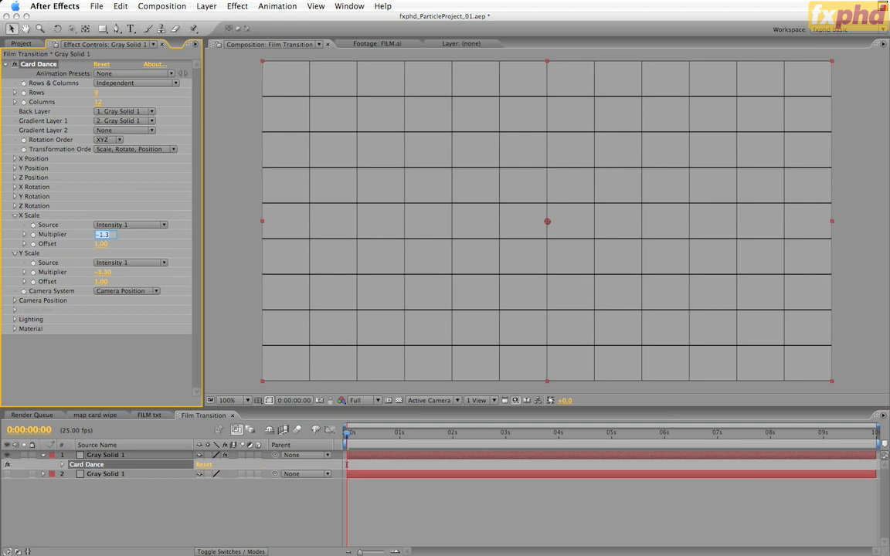
{"action": "type", "text": "-265"}
{"action": "key", "text": "BackSpace"}
{"action": "key", "text": "BackSpace"}
{"action": "key", "text": "Tab"}
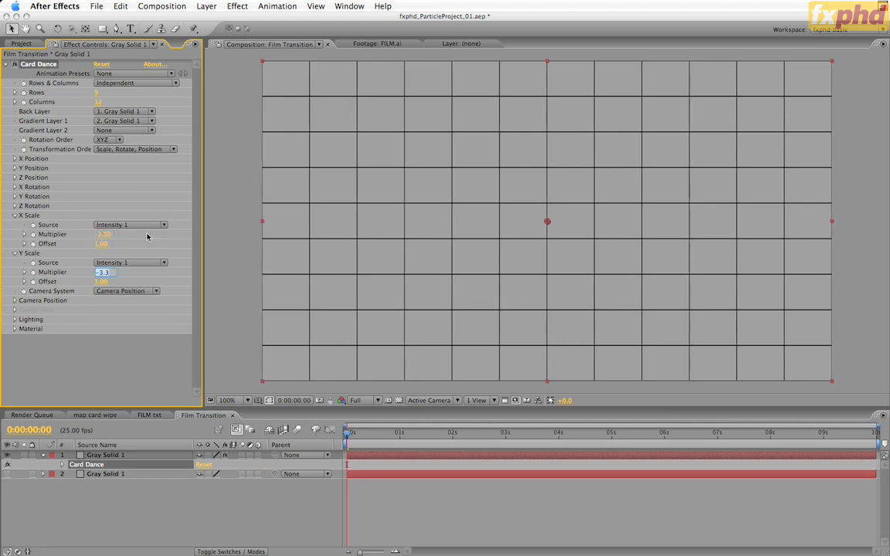
{"action": "type", "text": "-2"}
{"action": "key", "text": "Return"}
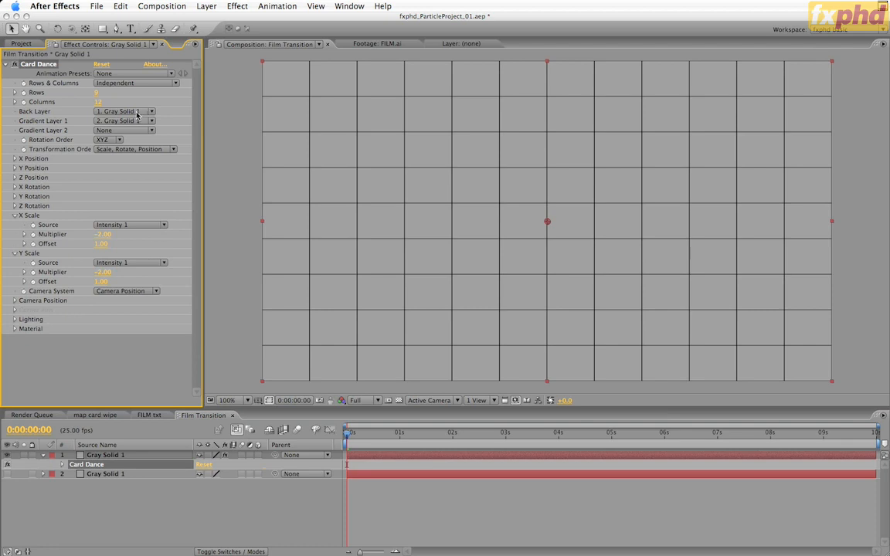
Set Card Dance to 57 rows and 102 columns.
{"action": "left_click", "coordinate": [96, 93]}
{"action": "type", "text": "57"}
{"action": "key", "text": "Tab"}
{"action": "type", "text": "202"}
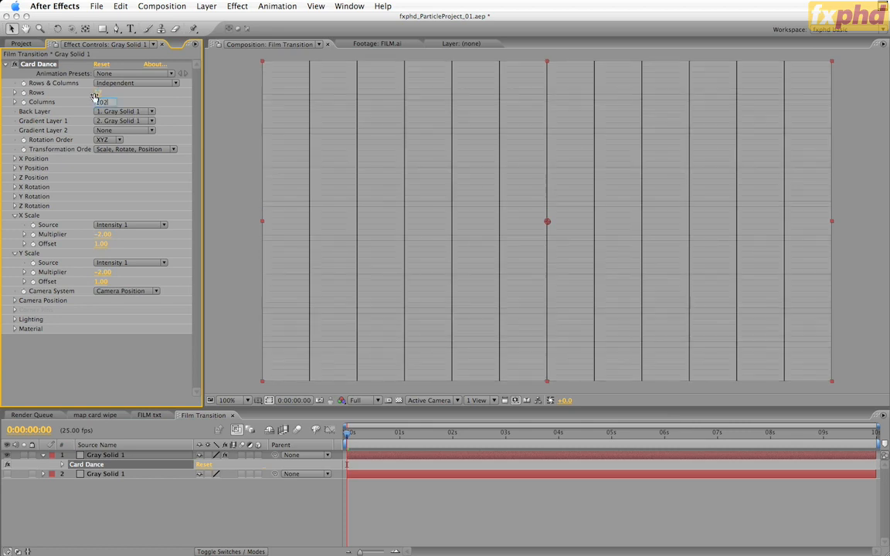
{"action": "key", "text": "Tab"}
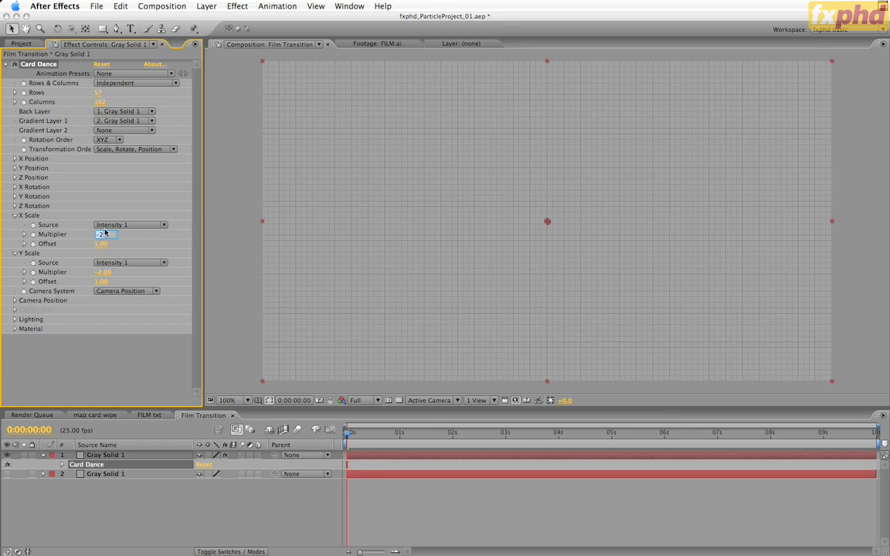
Make Card Dance's X Scale multiplier more strongly negative and set the Y Scale multiplier to -4.
{"action": "type", "text": "-1"}
{"action": "key", "text": "Tab"}
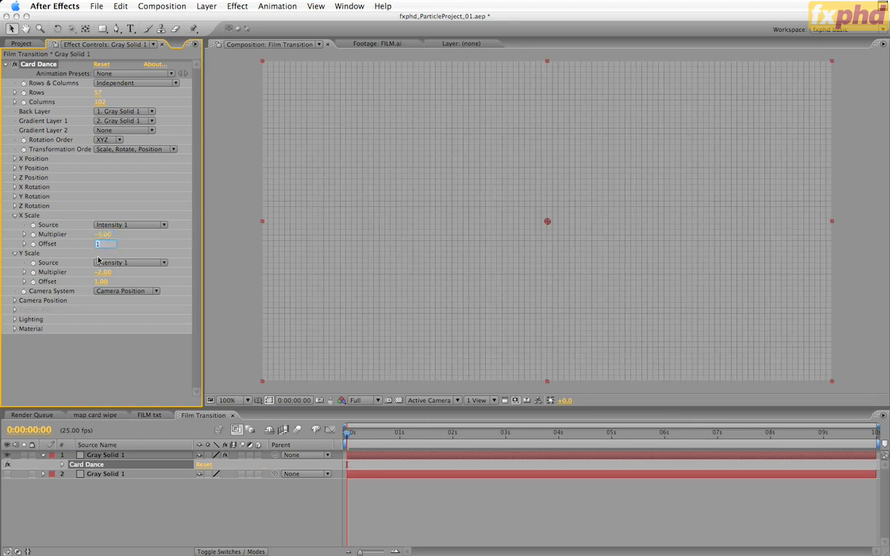
{"action": "left_click", "coordinate": [108, 273]}
{"action": "type", "text": "-4"}
{"action": "key", "text": "Return"}
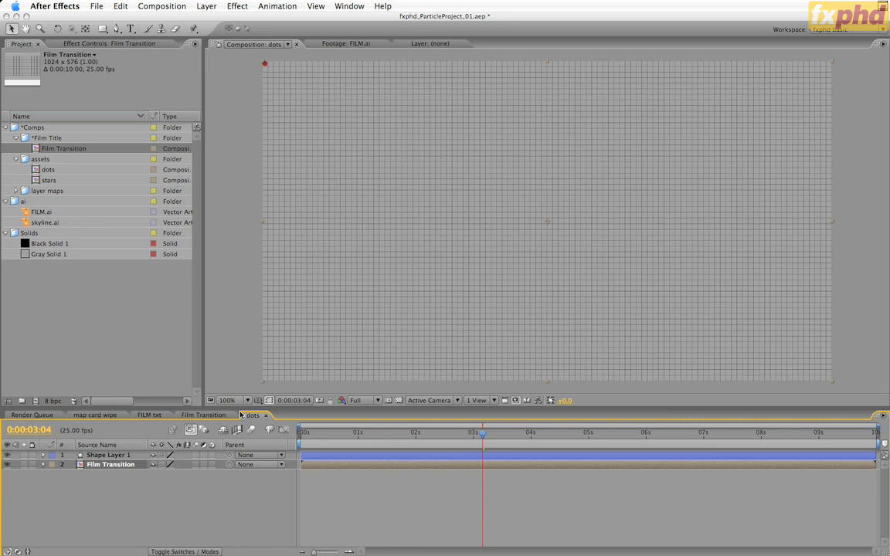
Add a Repeater to Ellipse 1 of Shape Layer 1 in the dots composition.
{"action": "left_click", "coordinate": [117, 457]}
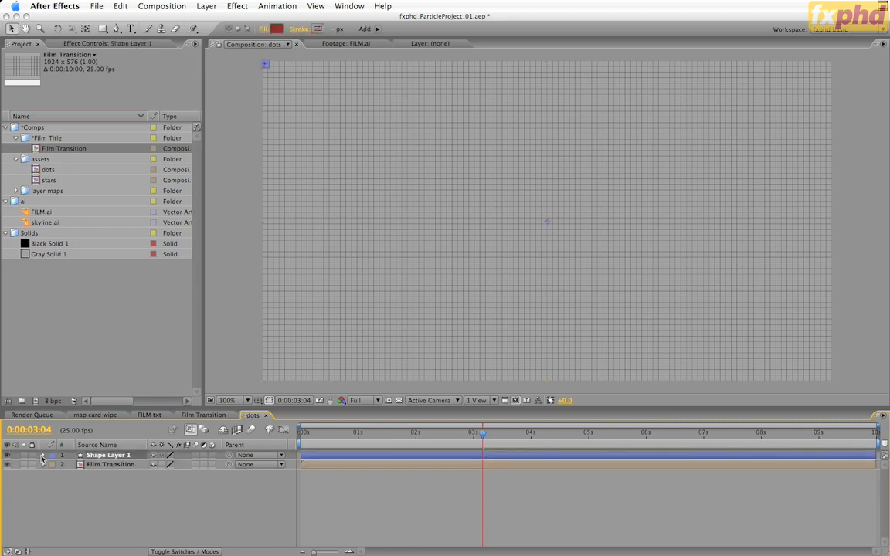
{"action": "left_click", "coordinate": [44, 456]}
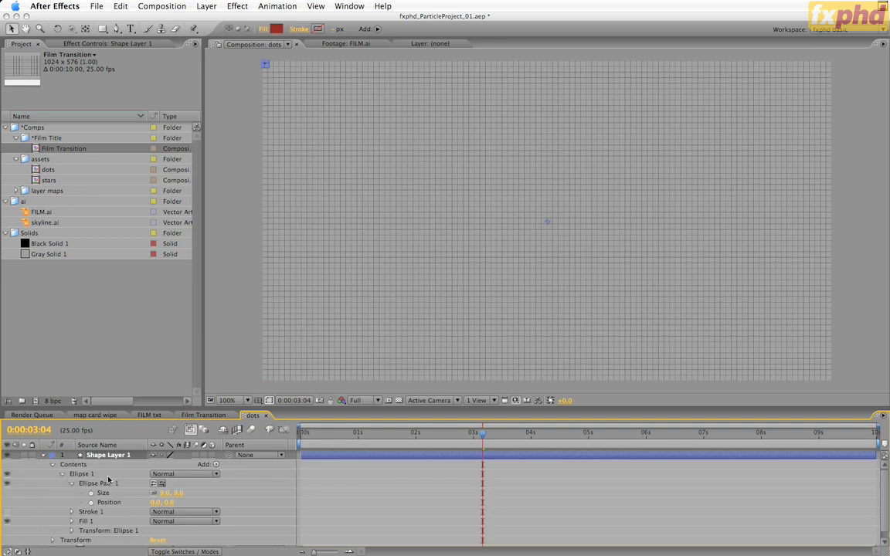
{"action": "left_click", "coordinate": [62, 474]}
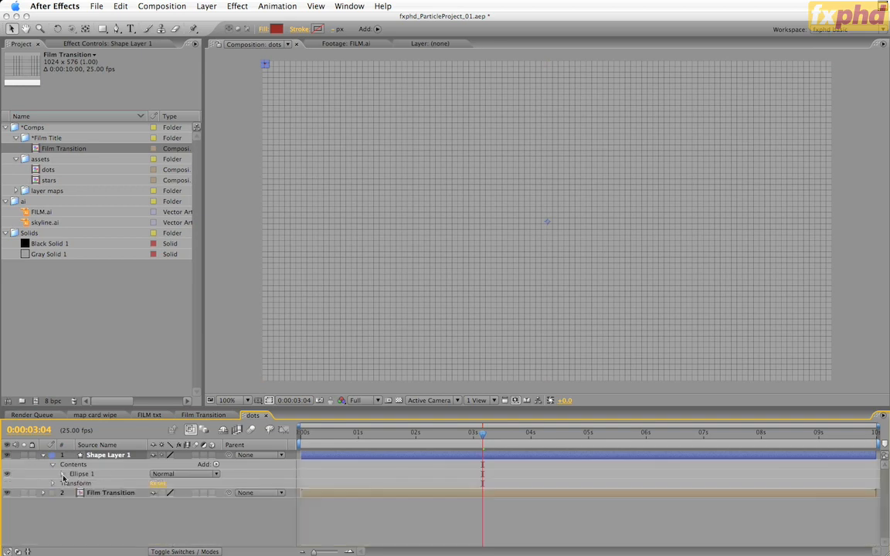
{"action": "left_click", "coordinate": [81, 474]}
{"action": "left_click", "coordinate": [216, 465]}
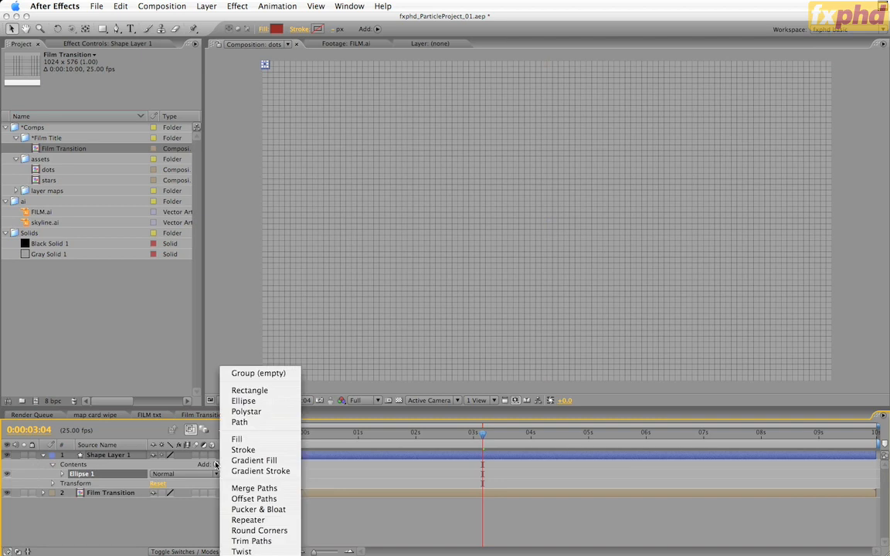
{"action": "left_click", "coordinate": [249, 520]}
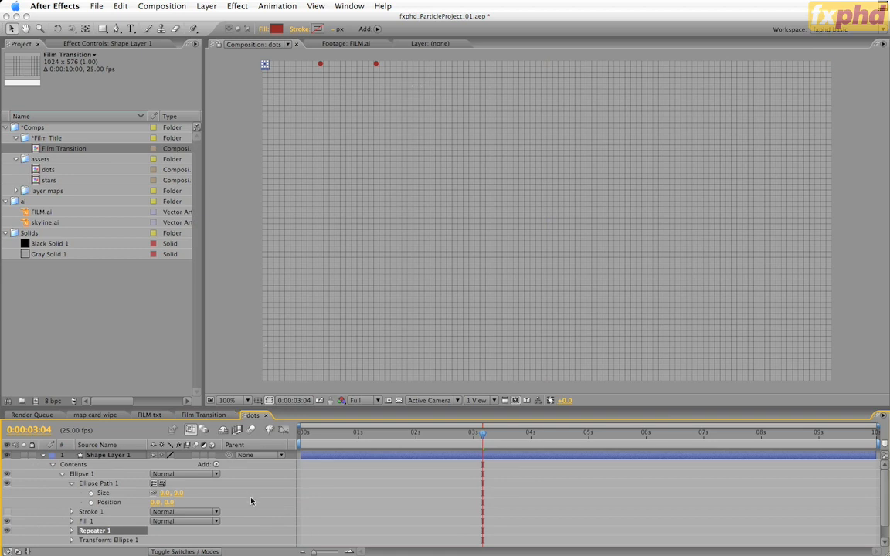
Set the number of copies in Repeater 1 to 102.
{"action": "left_click", "coordinate": [71, 531]}
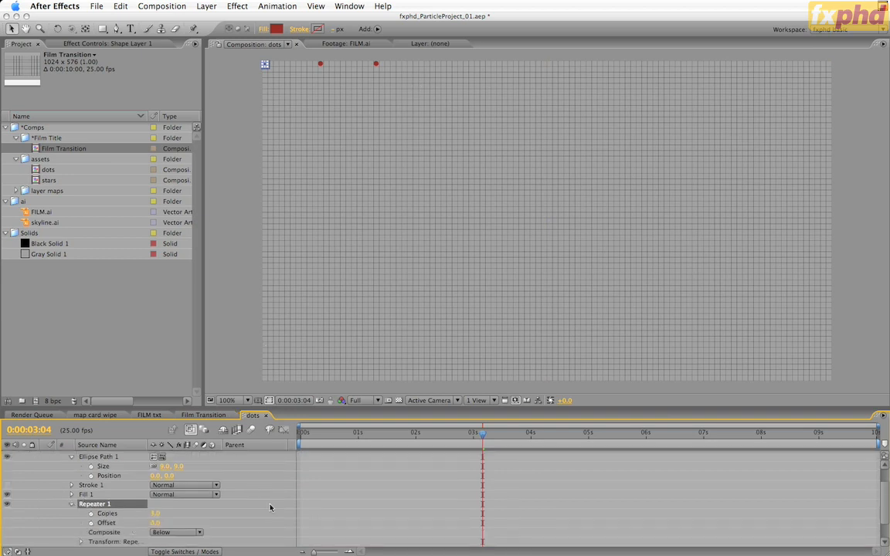
{"action": "left_click", "coordinate": [152, 515]}
{"action": "type", "text": "102"}
{"action": "key", "text": "Return"}
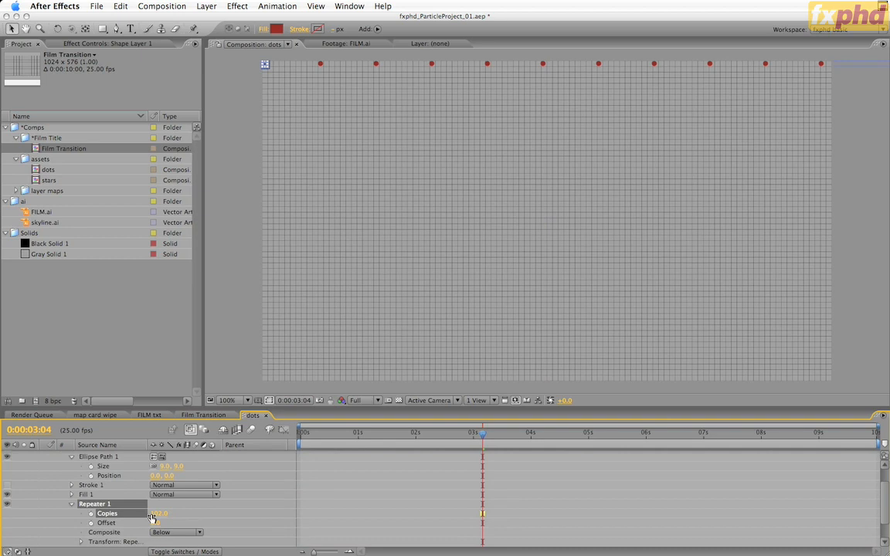
Set Repeater 1's horizontal transform position to about 10, fine-tuning it so the dot row matches the grid columns.
{"action": "left_click", "coordinate": [80, 542]}
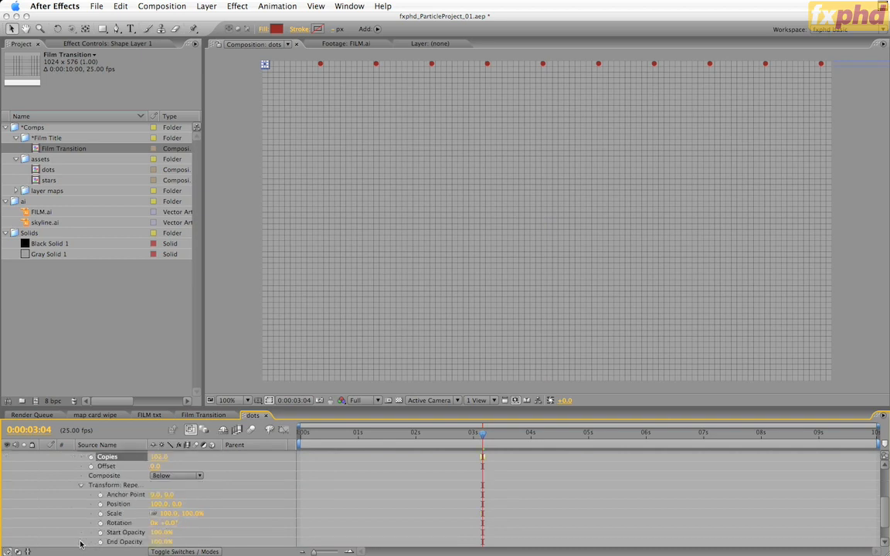
{"action": "left_click_drag", "start_coordinate": [160, 507], "coordinate": [136, 523]}
{"action": "left_click", "coordinate": [155, 504]}
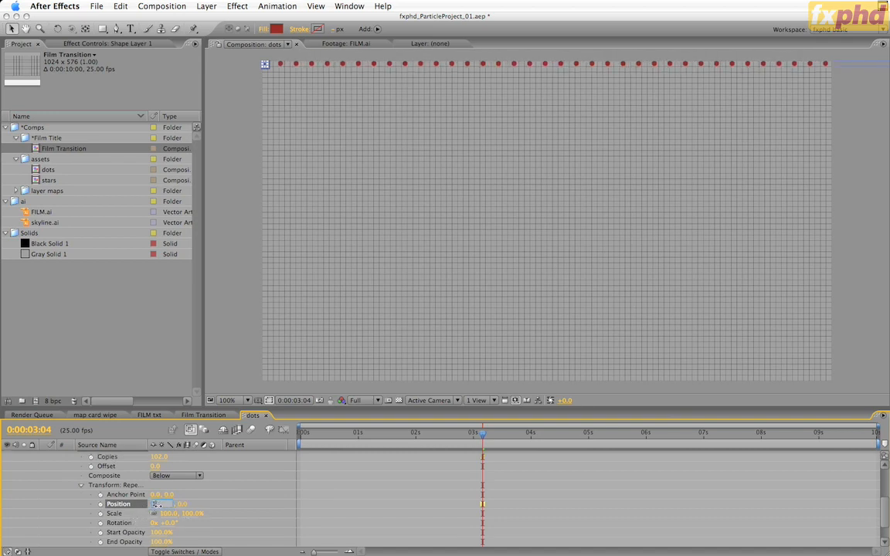
{"action": "type", "text": "10"}
{"action": "key", "text": "Return"}
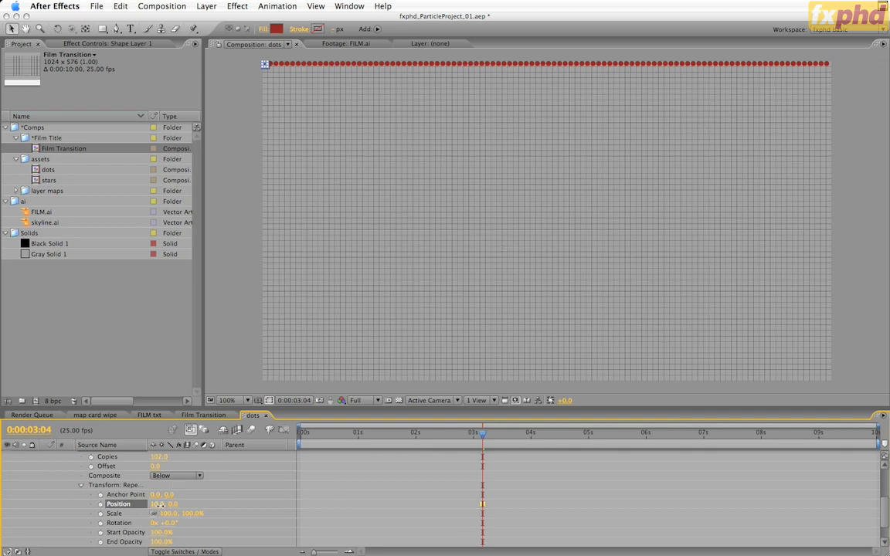
{"action": "left_click_drag", "start_coordinate": [160, 506], "coordinate": [160, 507]}
{"action": "left_click_drag", "start_coordinate": [160, 507], "coordinate": [158, 508]}
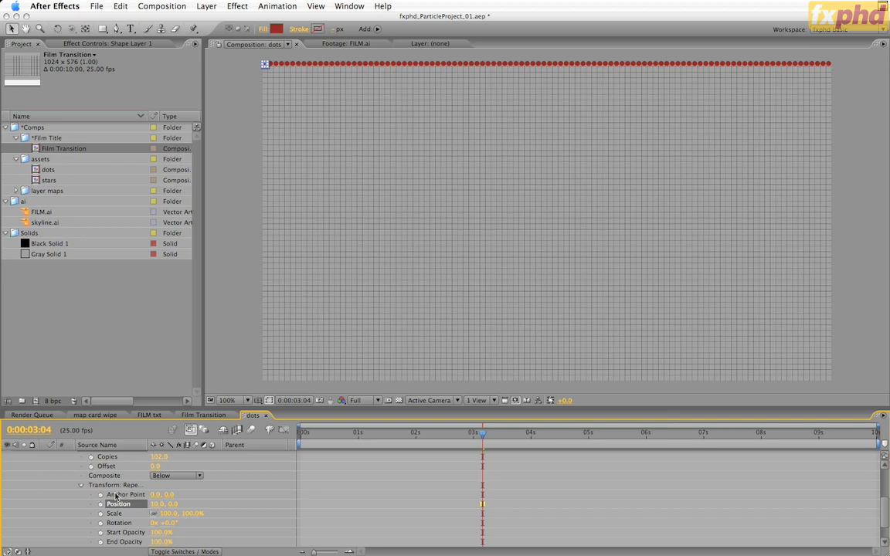
Add a second Repeater to Ellipse 1 below Repeater 1.
{"action": "left_click", "coordinate": [81, 485]}
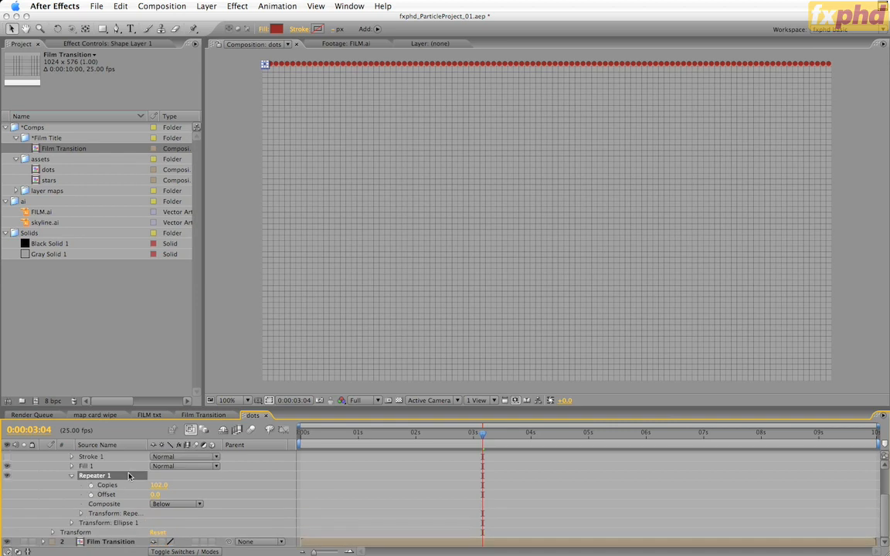
{"action": "scroll", "coordinate": [217, 506], "scroll_direction": "up", "scroll_amount": 3}
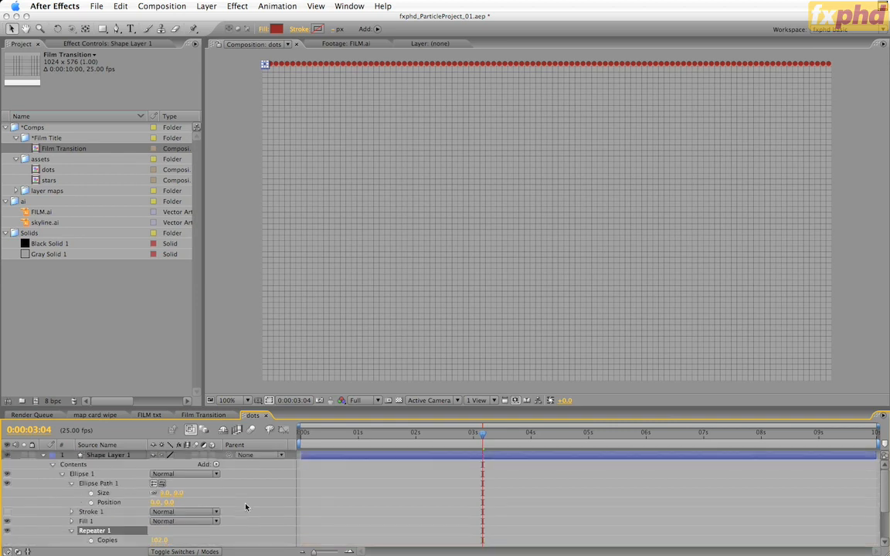
{"action": "left_click", "coordinate": [217, 465]}
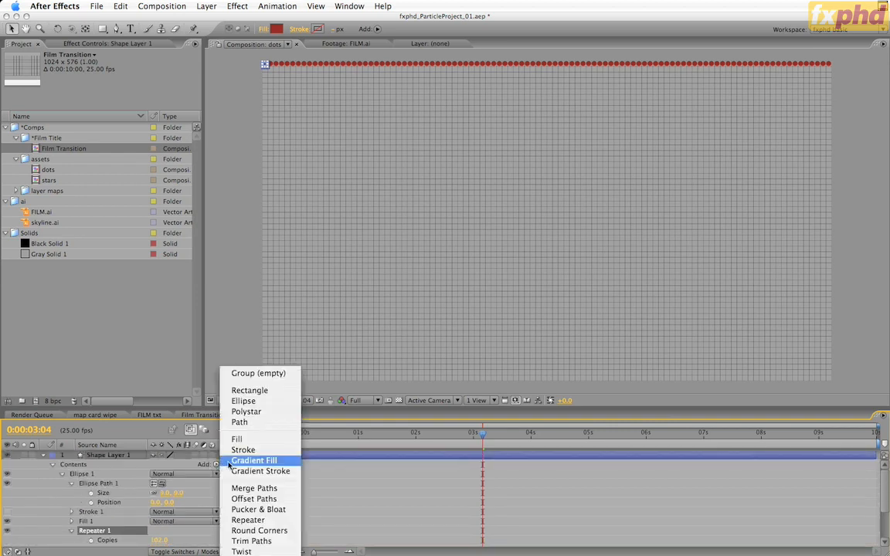
{"action": "left_click", "coordinate": [249, 520]}
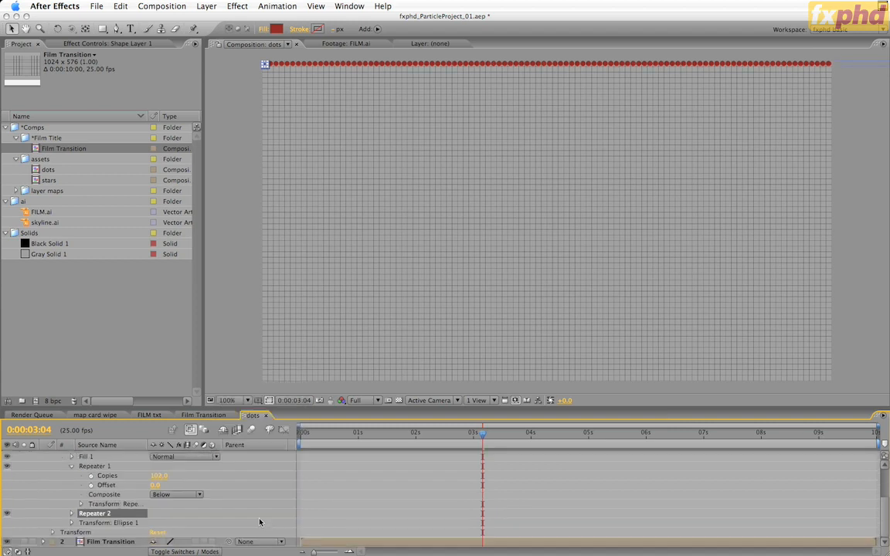
Expand Repeater 2 with its transform settings and set its copies to 57.
{"action": "left_click", "coordinate": [72, 514]}
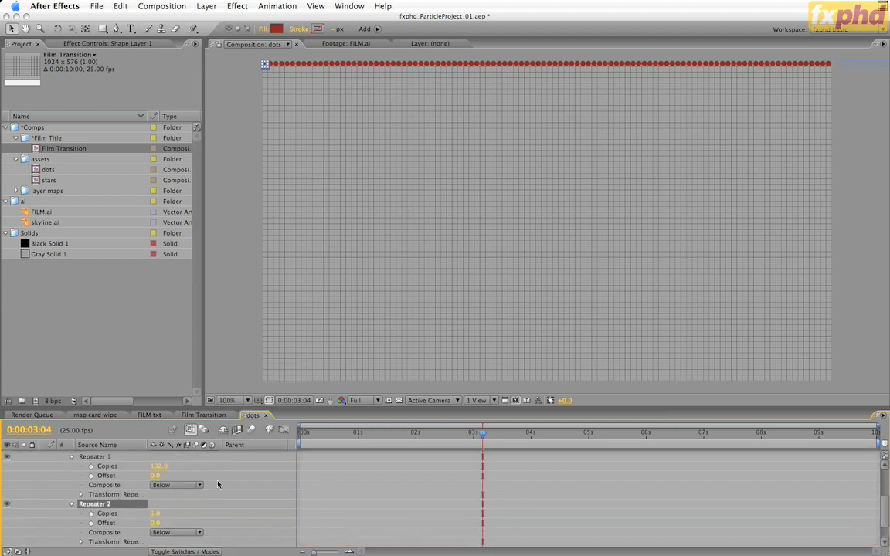
{"action": "scroll", "coordinate": [154, 487], "scroll_direction": "down", "scroll_amount": 2}
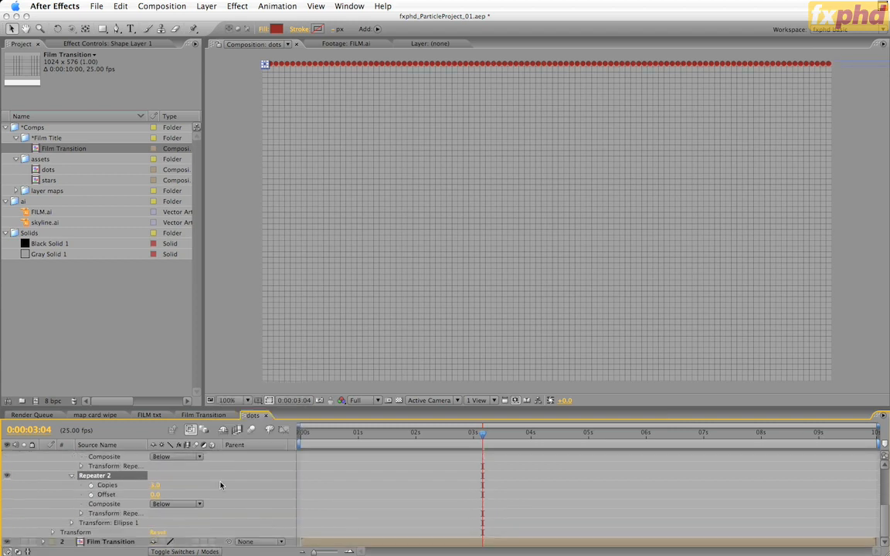
{"action": "left_click", "coordinate": [80, 513]}
{"action": "scroll", "coordinate": [81, 513], "scroll_direction": "down", "scroll_amount": 2}
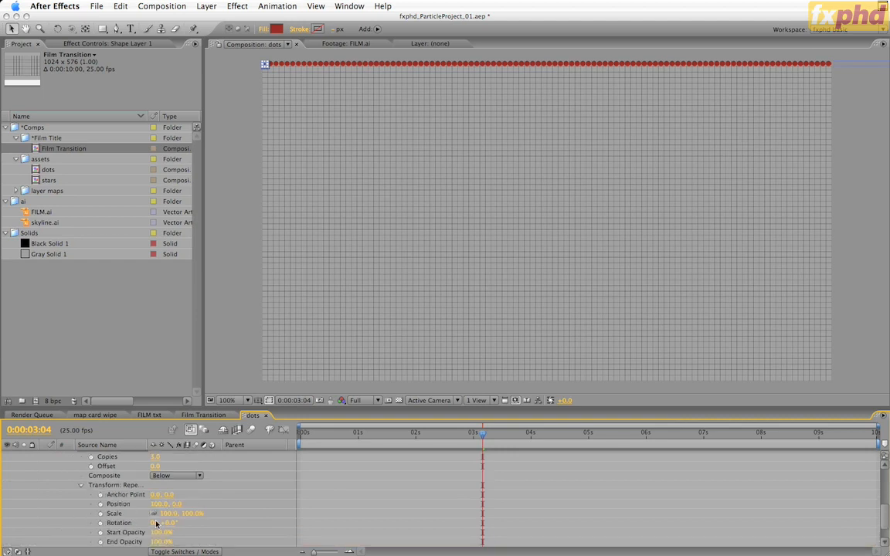
{"action": "left_click", "coordinate": [155, 459]}
{"action": "type", "text": "57"}
{"action": "key", "text": "Return"}
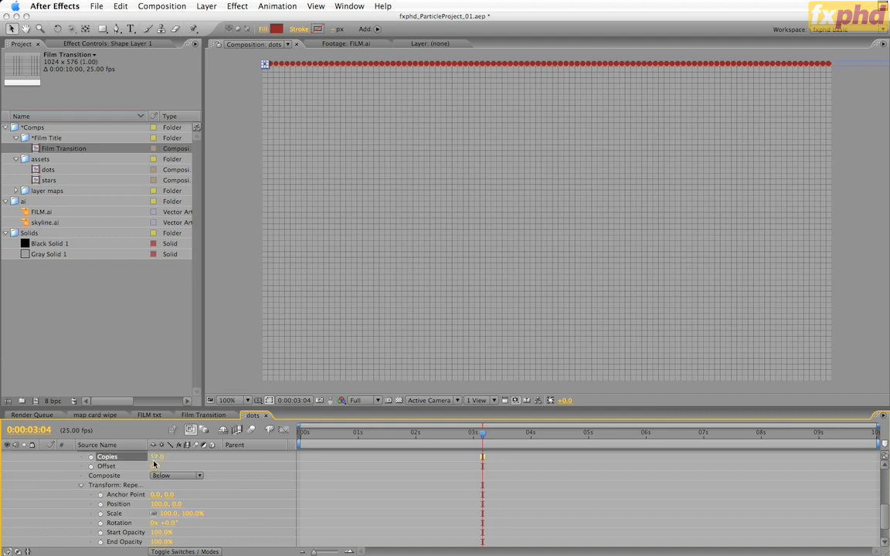
Set Repeater 2's transform position to 0.0, 10.1 so the rows of dots follow the grid down the frame.
{"action": "key", "text": "comma"}
{"action": "key", "text": "comma"}
{"action": "key", "text": "comma"}
{"action": "key", "text": "comma"}
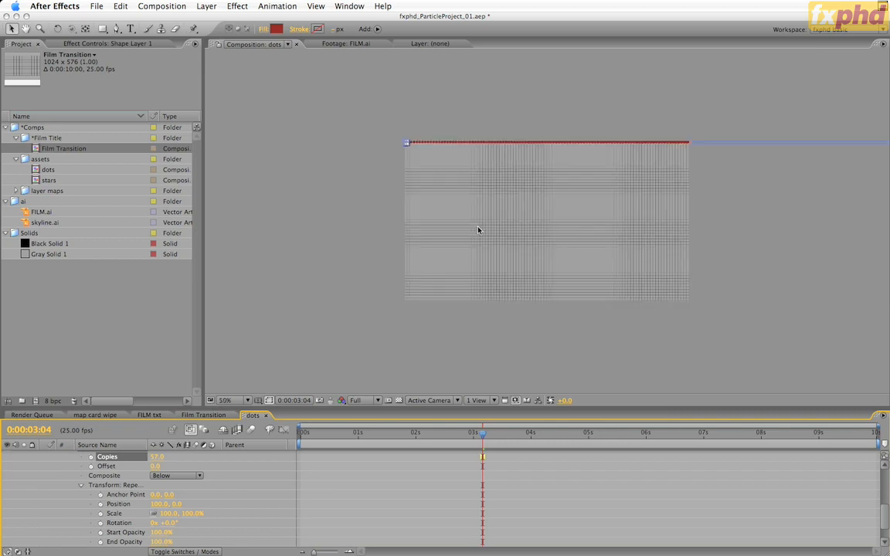
{"action": "key", "text": "period"}
{"action": "key", "text": "period"}
{"action": "key", "text": "period"}
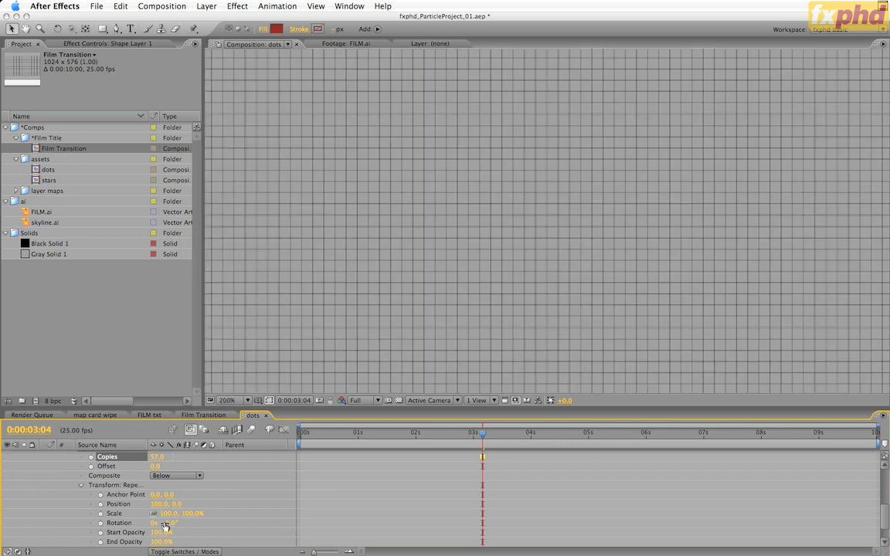
{"action": "left_click", "coordinate": [156, 507]}
{"action": "type", "text": "-90"}
{"action": "key", "text": "Return"}
{"action": "key", "text": "comma"}
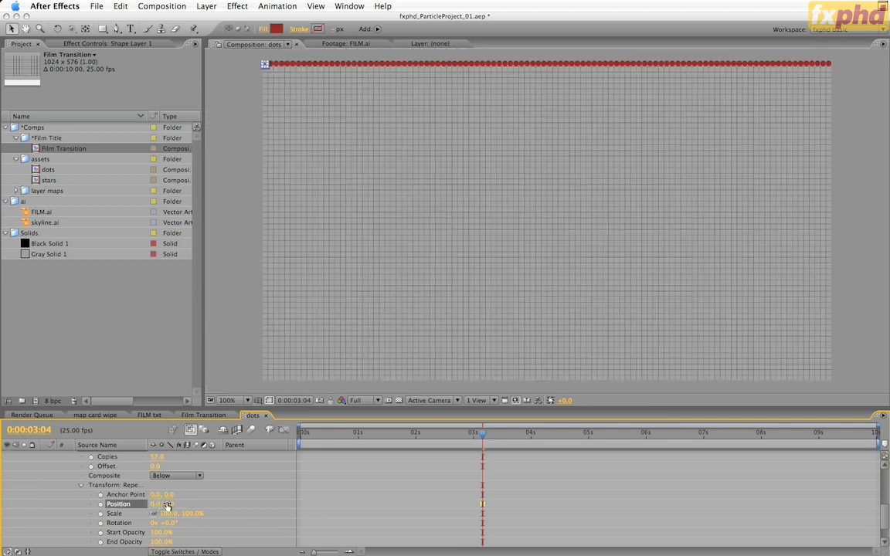
{"action": "mouse_move", "coordinate": [176, 505]}
{"action": "left_mouse_down"}
{"action": "mouse_move", "coordinate": [192, 505]}
{"action": "mouse_move", "coordinate": [180, 507]}
{"action": "mouse_move", "coordinate": [187, 512]}
{"action": "left_mouse_up"}
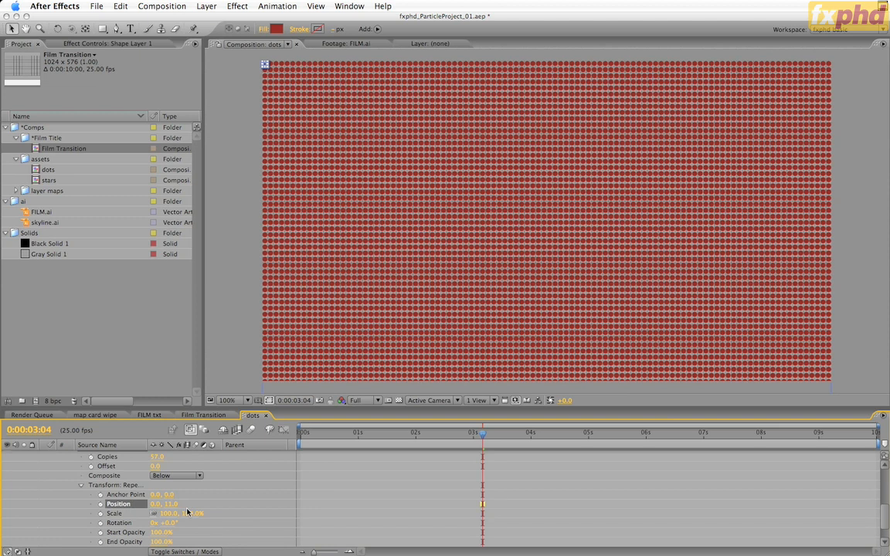
{"action": "left_click_drag", "start_coordinate": [171, 505], "coordinate": [167, 507]}
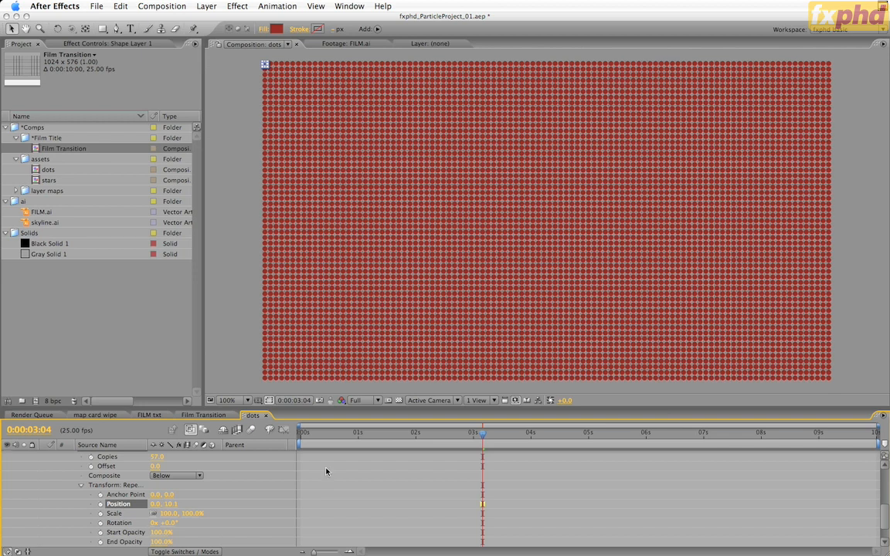
Delete the Film Transition reference layer from the dots composition.
{"action": "scroll", "coordinate": [74, 519], "scroll_direction": "down", "scroll_amount": 3}
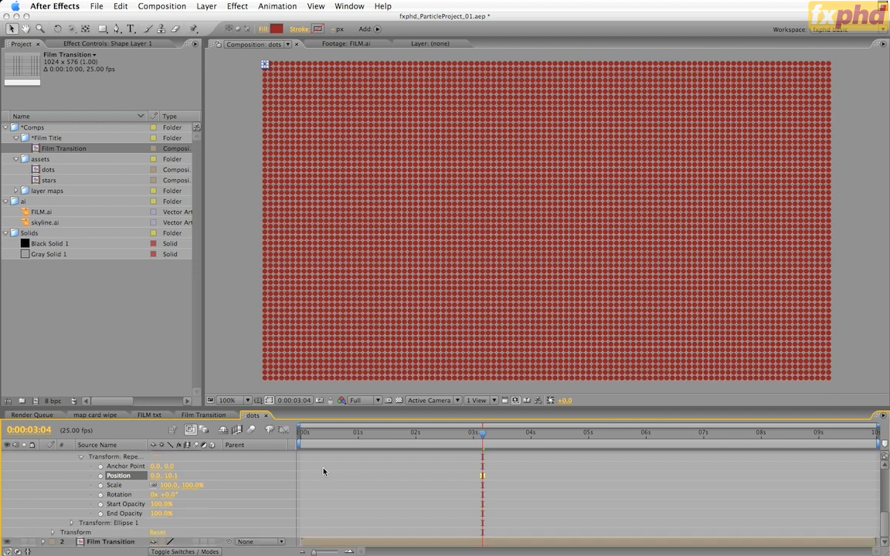
{"action": "left_click", "coordinate": [124, 544]}
{"action": "key", "text": "Delete"}
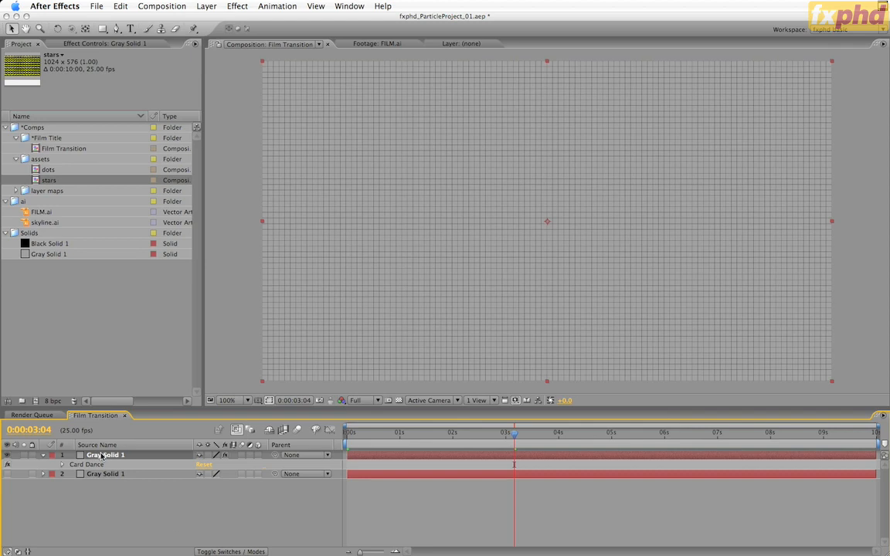
Replace the source of the Card Dance layer in Film Transition with the stars composition and reveal its effect.
{"action": "left_click_drag", "start_coordinate": [45, 179], "coordinate": [139, 462]}
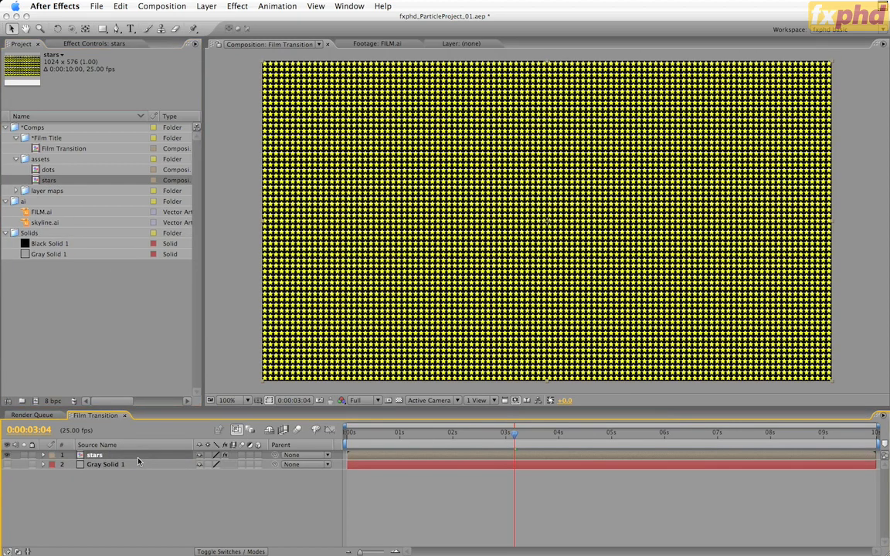
{"action": "key", "text": "e"}
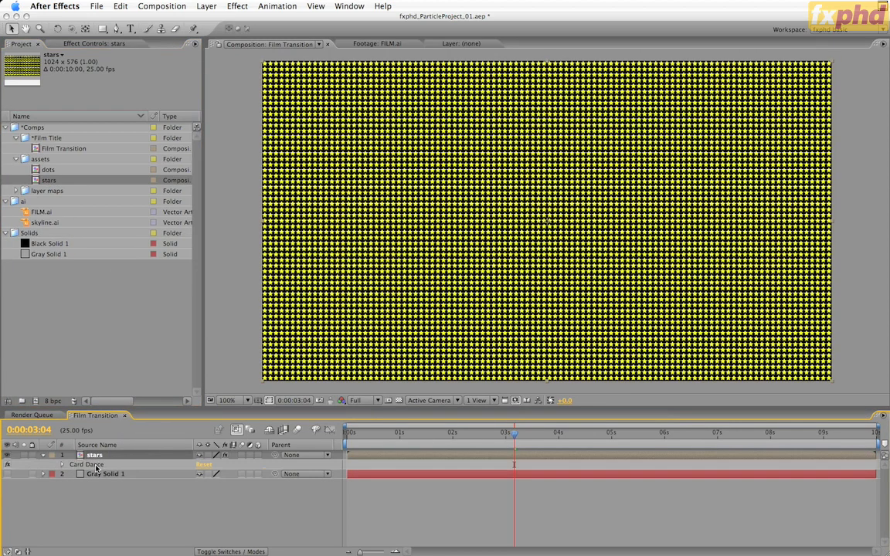
Set the Source of both X Scale and Y Scale to None in the stars layer's Card Dance effect.
{"action": "double_click", "coordinate": [97, 464]}
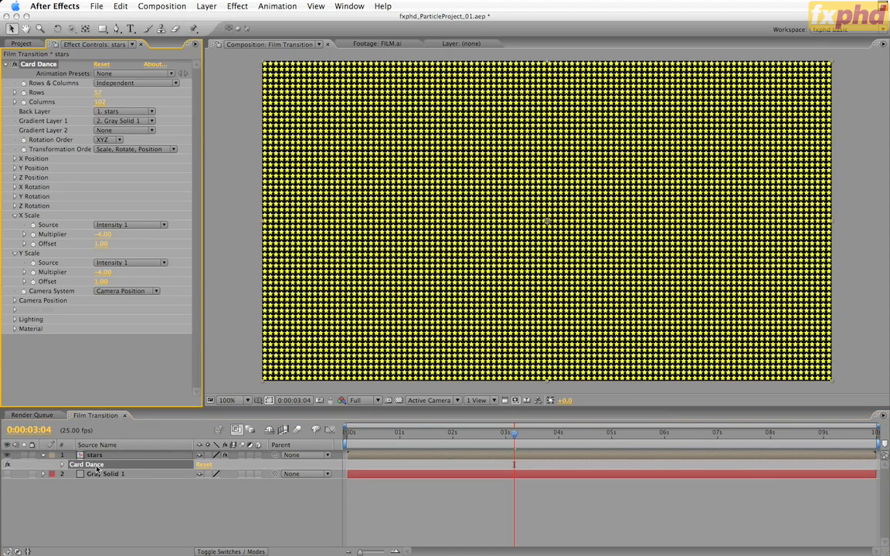
{"action": "left_click", "coordinate": [123, 225]}
{"action": "left_click", "coordinate": [116, 223]}
{"action": "left_click", "coordinate": [130, 264]}
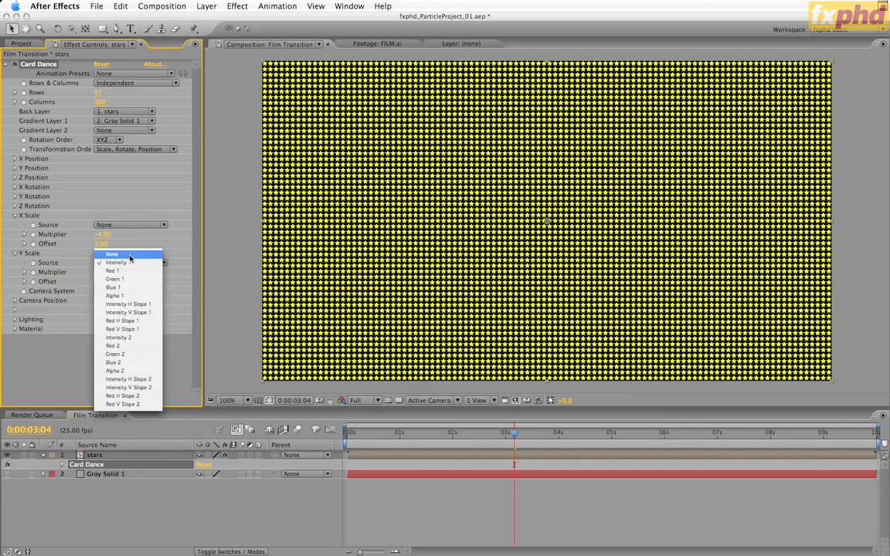
{"action": "left_click", "coordinate": [129, 258]}
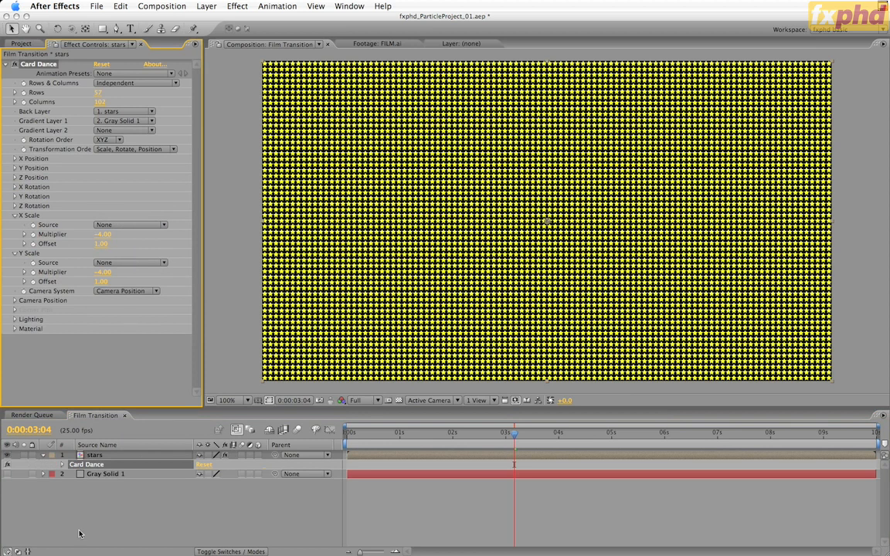
Replace the Gray Solid 1 layer with the FILM txt composition beneath stars, hidden, and save an incremented version of the project.
{"action": "left_click", "coordinate": [108, 477]}
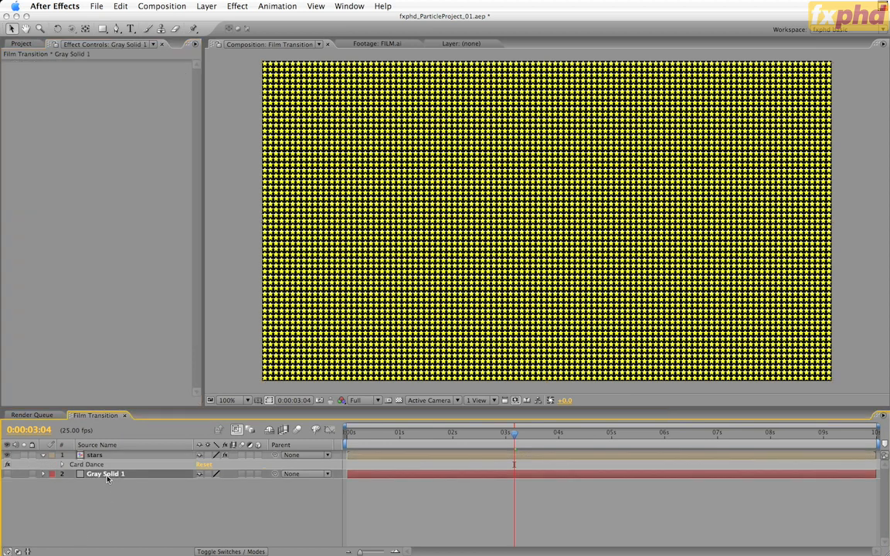
{"action": "key", "text": "Delete"}
{"action": "left_click", "coordinate": [20, 44]}
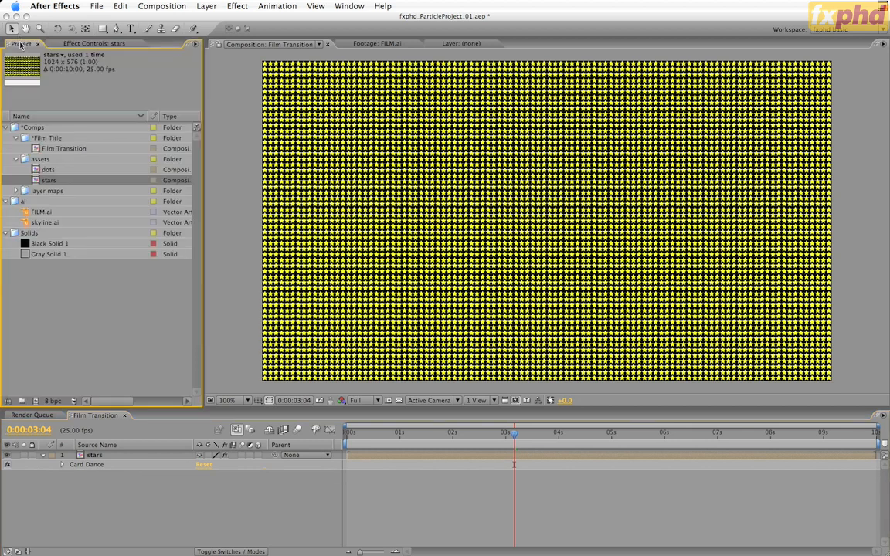
{"action": "left_click", "coordinate": [16, 191]}
{"action": "left_click_drag", "start_coordinate": [37, 202], "coordinate": [75, 462]}
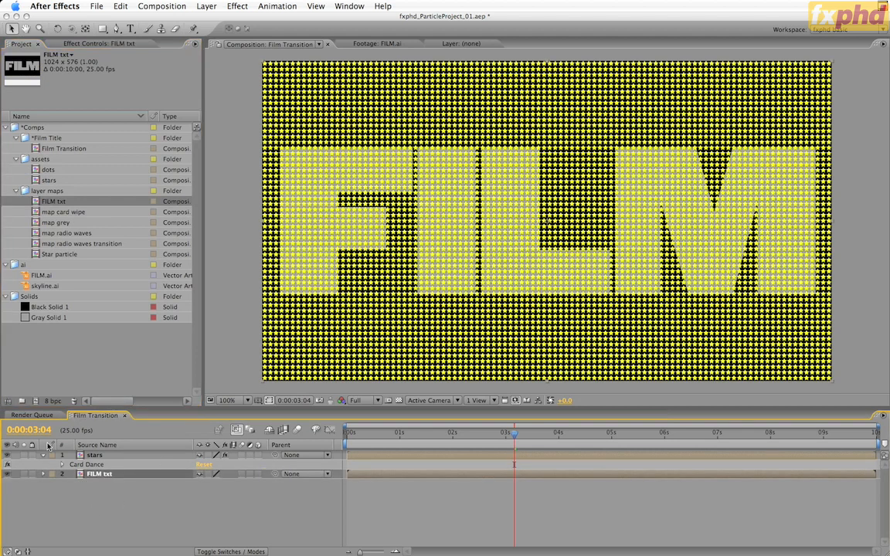
{"action": "left_click", "coordinate": [6, 477]}
{"action": "key", "text": "super+alt+shift+s"}
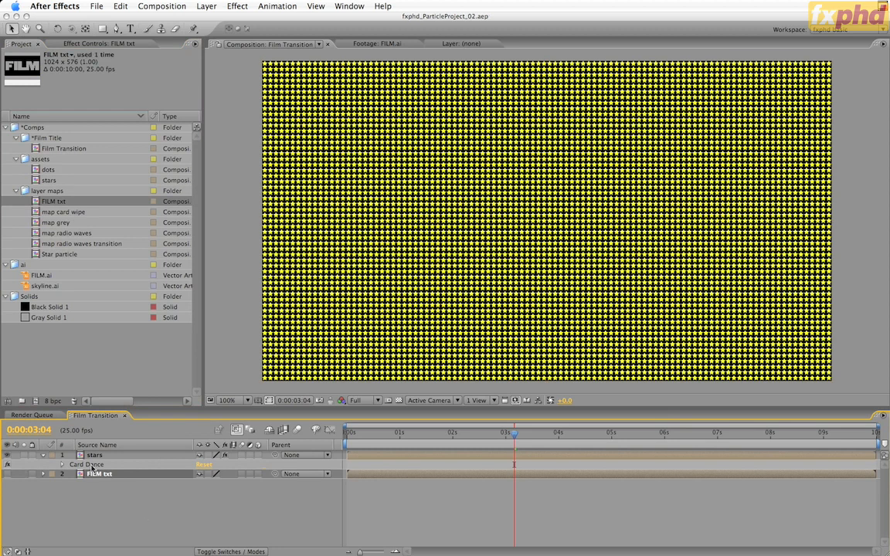
Set Gradient Layer 1 of the stars layer's Card Dance effect to FILM txt.
{"action": "left_click", "coordinate": [88, 465]}
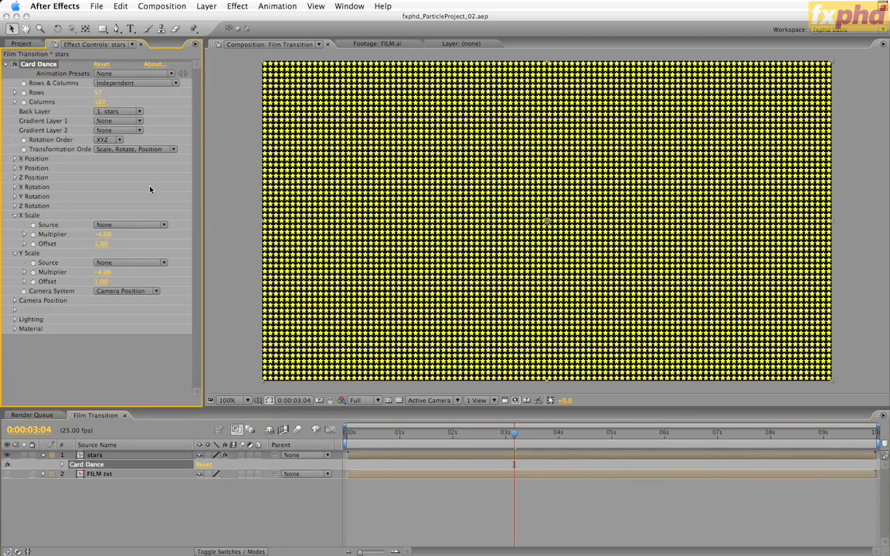
{"action": "left_click", "coordinate": [122, 124]}
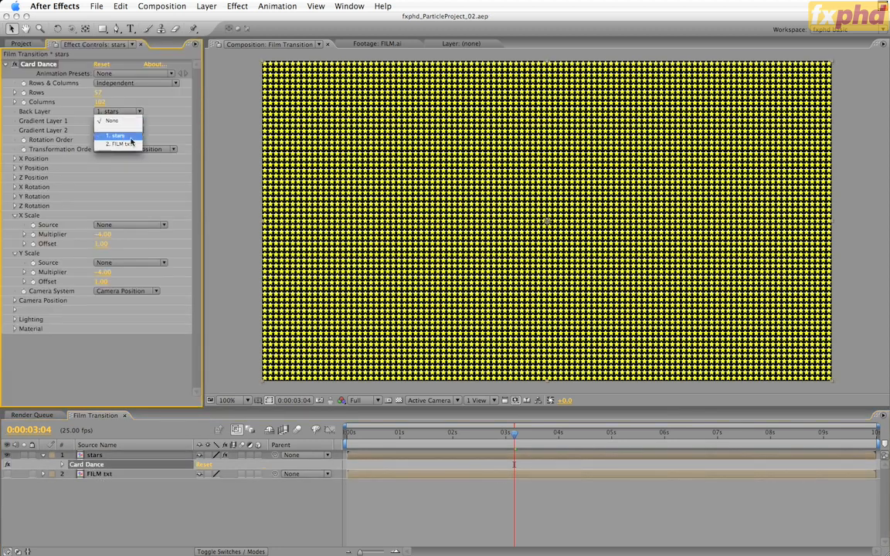
{"action": "left_click", "coordinate": [112, 143]}
Set the X Scale and Y Scale multipliers of Card Dance to 1.
{"action": "left_click", "coordinate": [97, 235]}
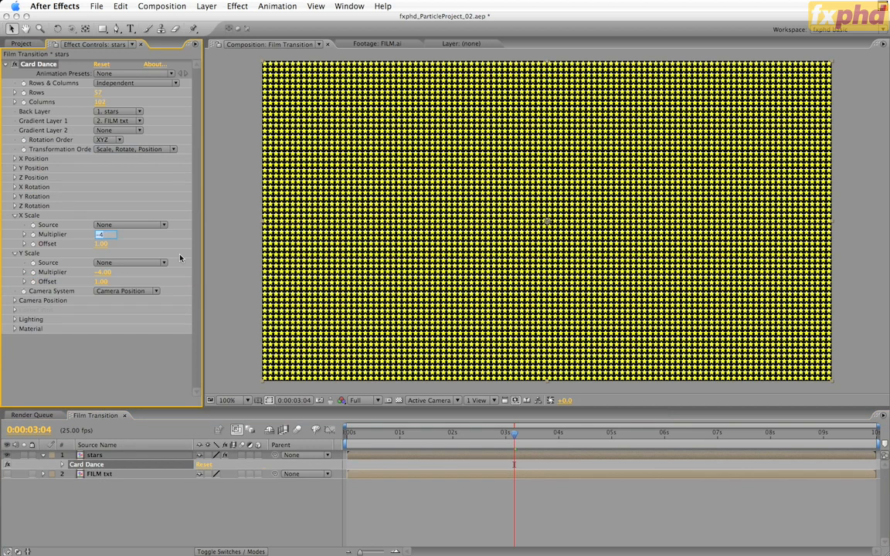
{"action": "type", "text": "1"}
{"action": "key", "text": "Tab"}
{"action": "key", "text": "Tab"}
{"action": "type", "text": "1"}
Set the Source of both X Scale and Y Scale to Intensity 1 so the stars follow the FILM text.
{"action": "left_click", "coordinate": [130, 225]}
{"action": "left_click", "coordinate": [133, 234]}
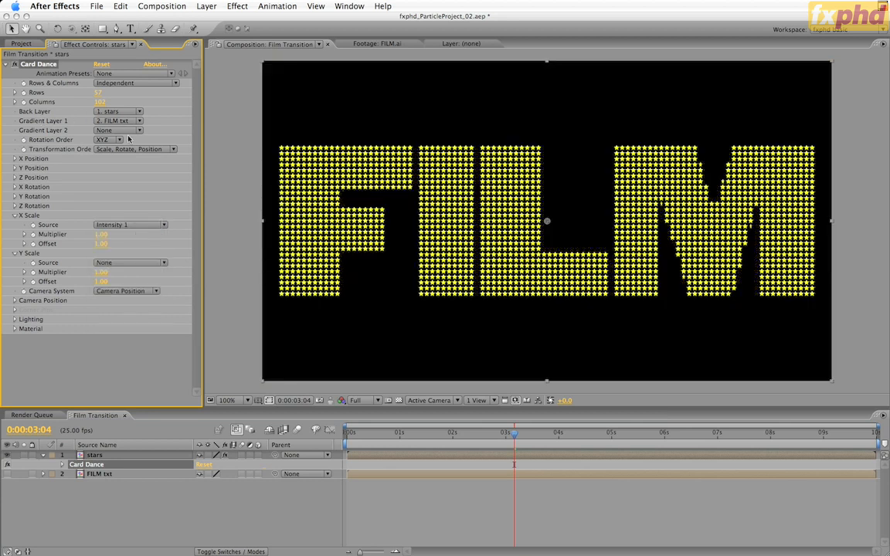
{"action": "left_click", "coordinate": [128, 262]}
{"action": "left_click", "coordinate": [134, 272]}
Open the map radio waves composition from the layer maps folder and scrub through its opening frames.
{"action": "left_click", "coordinate": [22, 43]}
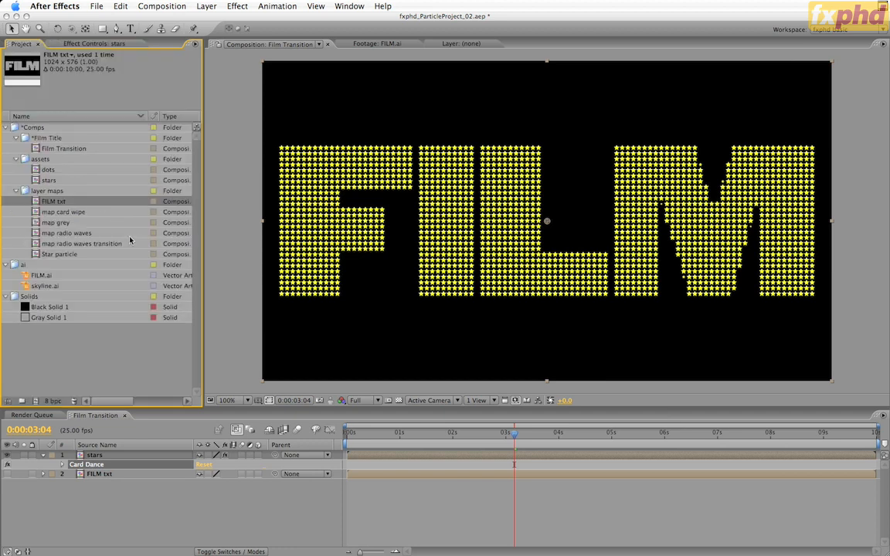
{"action": "double_click", "coordinate": [68, 234]}
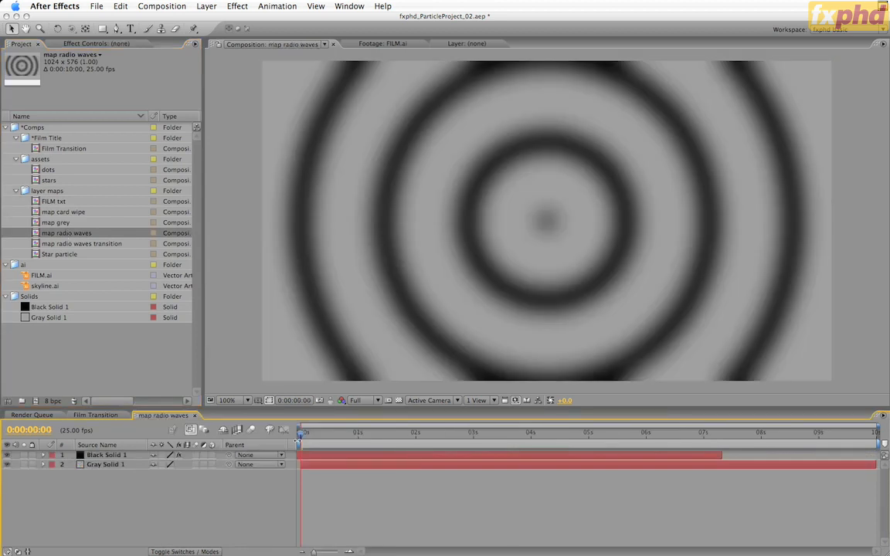
{"action": "left_click", "coordinate": [308, 436]}
{"action": "left_click_drag", "start_coordinate": [311, 438], "coordinate": [278, 458]}
Examine Black Solid 1's Radio Waves settings and wave type options, and preview the map radio waves animation.
{"action": "left_click", "coordinate": [322, 455]}
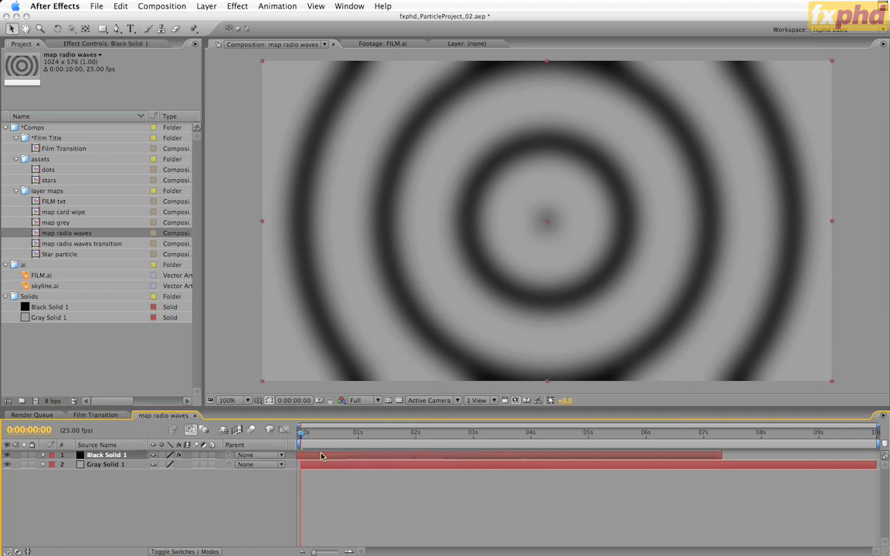
{"action": "key", "text": "e"}
{"action": "left_click", "coordinate": [75, 464]}
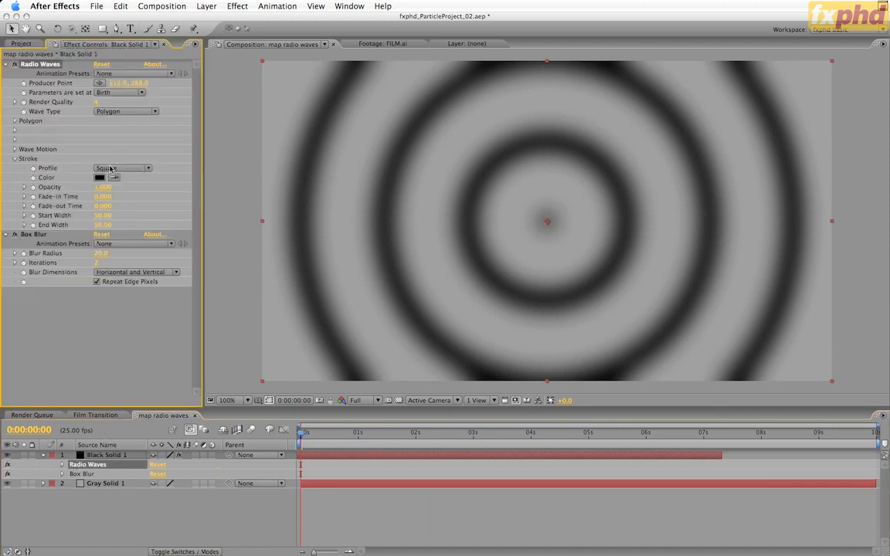
{"action": "left_click", "coordinate": [116, 111]}
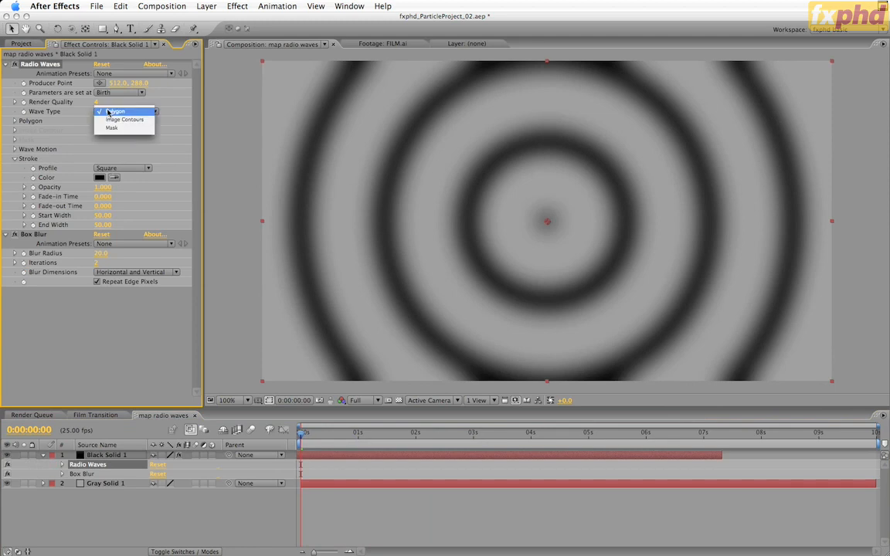
{"action": "left_click", "coordinate": [178, 101]}
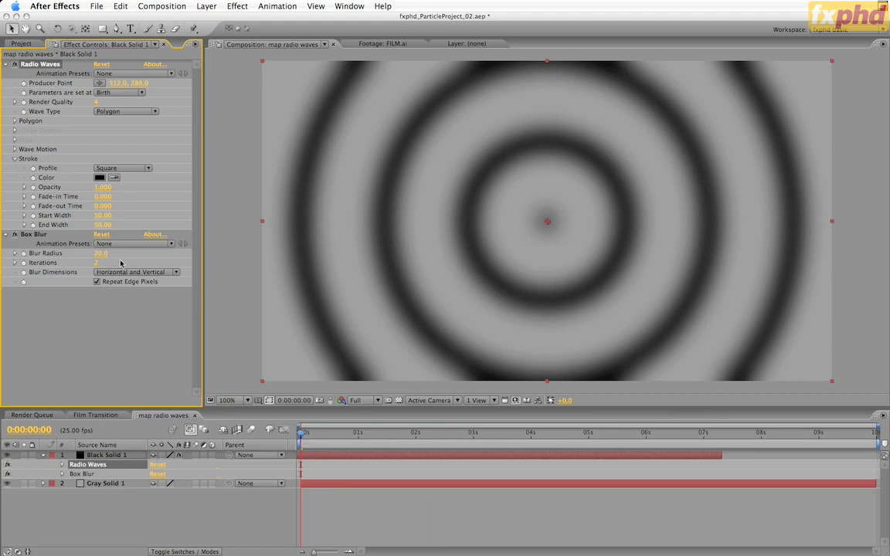
{"action": "key", "text": "KP_0"}
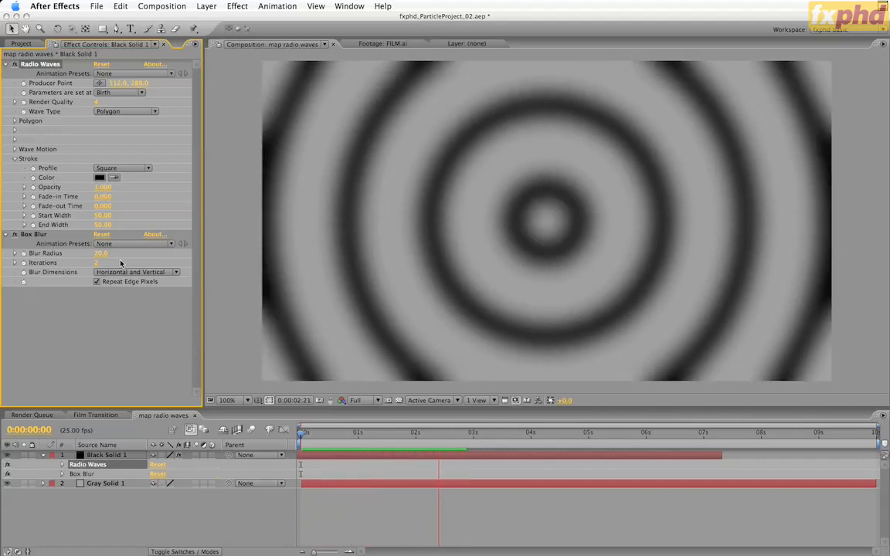
{"action": "key", "text": "space"}
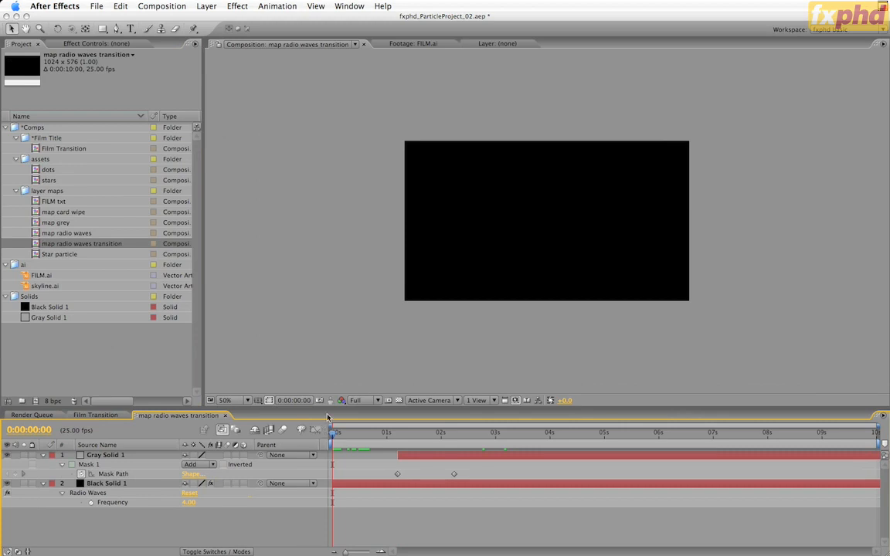
Scrub through the map radio waves transition composition to about 0:00:03:24 to review it, and close it.
{"action": "left_click", "coordinate": [340, 435]}
{"action": "left_click_drag", "start_coordinate": [340, 435], "coordinate": [548, 413]}
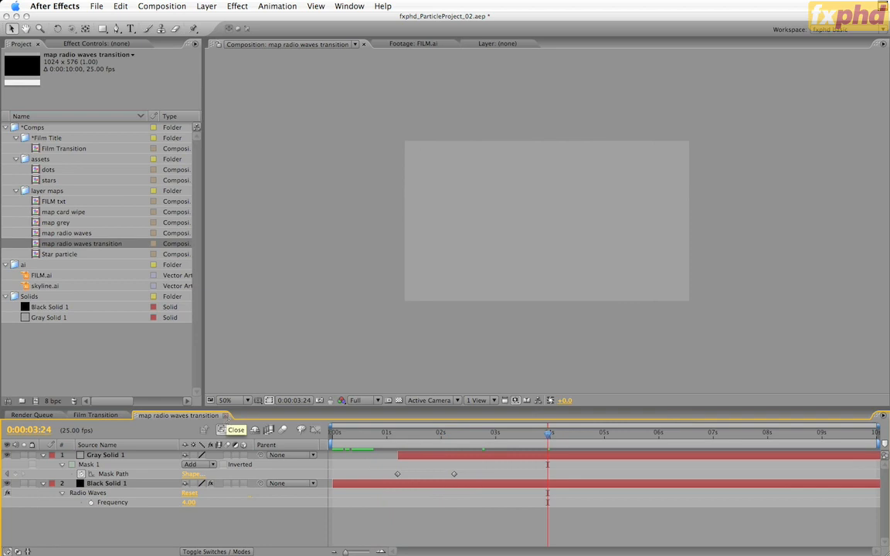
{"action": "left_click", "coordinate": [227, 418]}
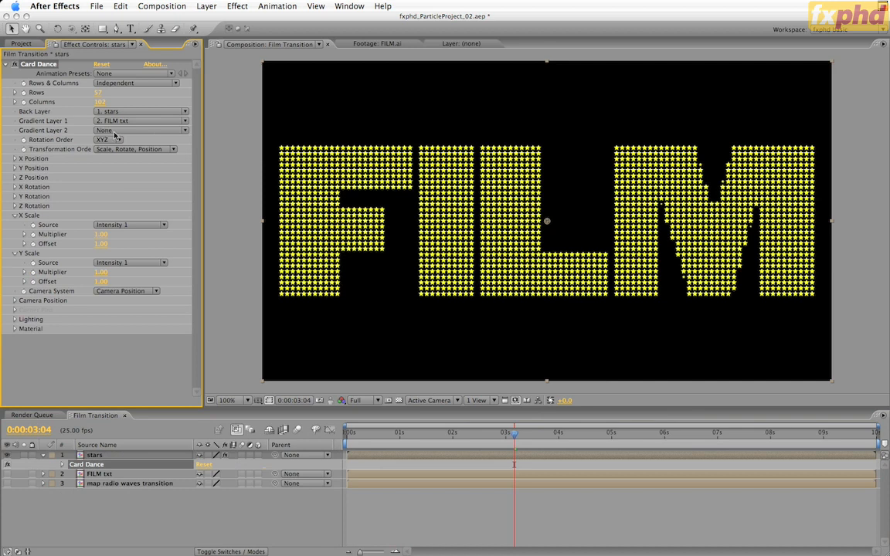
Set Card Dance's Gradient Layer 2 to map radio waves transition and its X Rotation source to Intensity 2.
{"action": "left_click", "coordinate": [108, 130]}
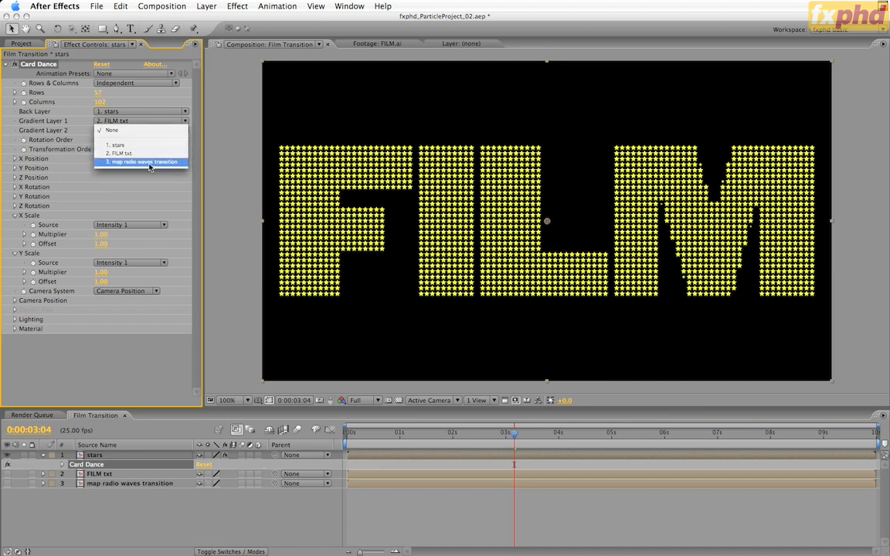
{"action": "left_click", "coordinate": [147, 162]}
{"action": "left_click", "coordinate": [14, 187]}
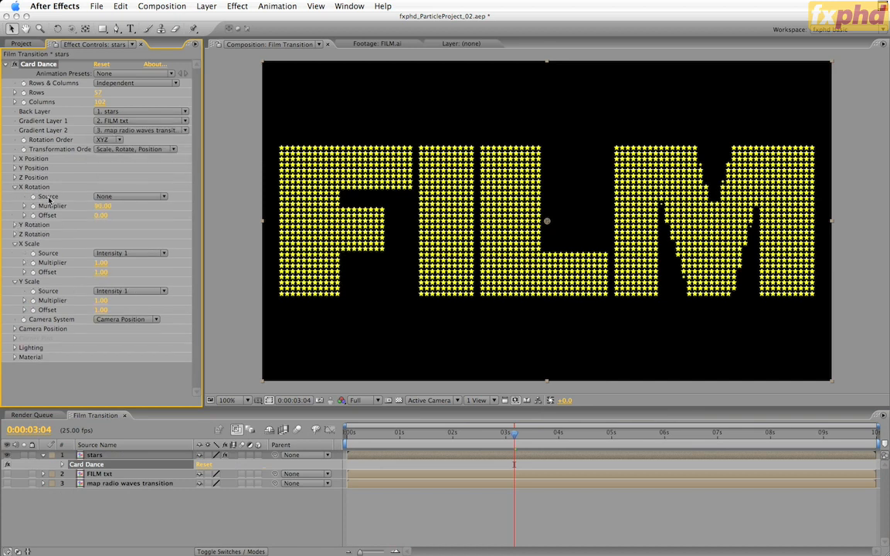
{"action": "left_click", "coordinate": [116, 196]}
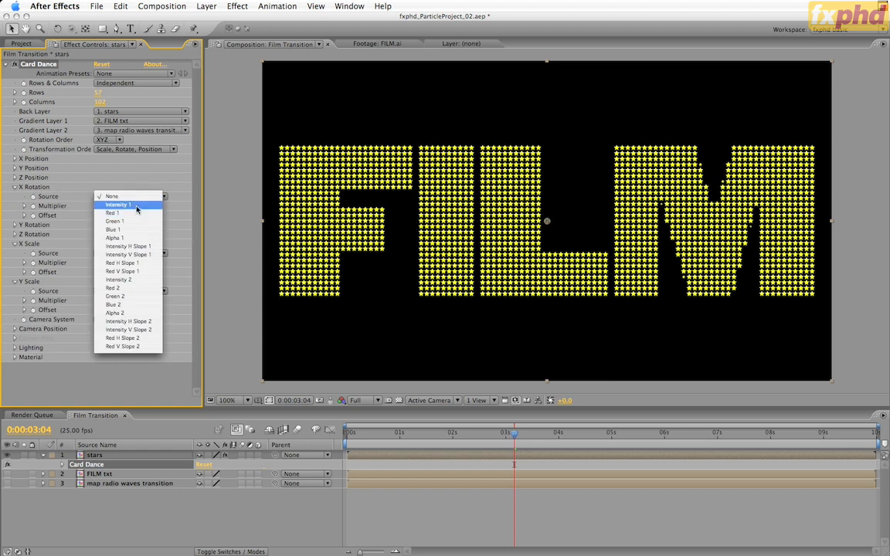
{"action": "left_click", "coordinate": [141, 279]}
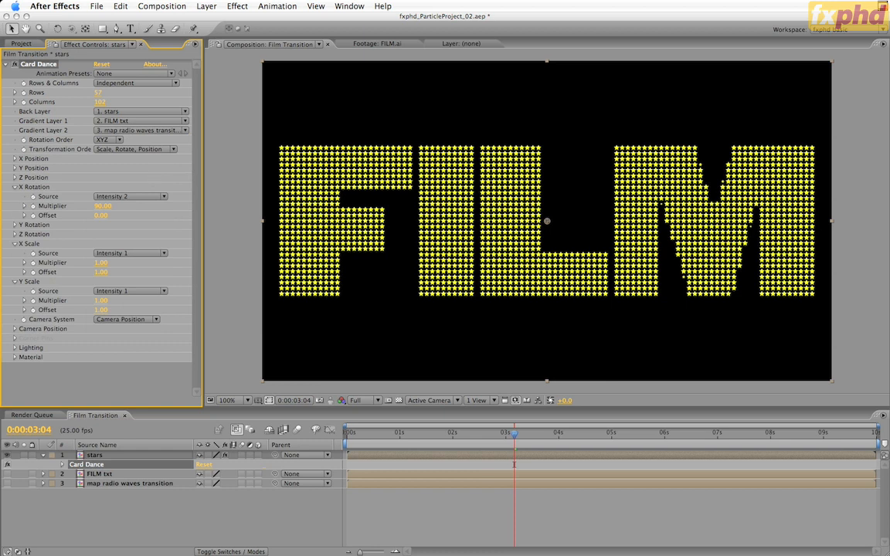
Scrub the Film Transition back to its first frame and set the X Rotation multiplier to 180.
{"action": "left_click", "coordinate": [510, 436]}
{"action": "left_click_drag", "start_coordinate": [510, 437], "coordinate": [429, 439]}
{"action": "left_click_drag", "start_coordinate": [367, 438], "coordinate": [348, 436]}
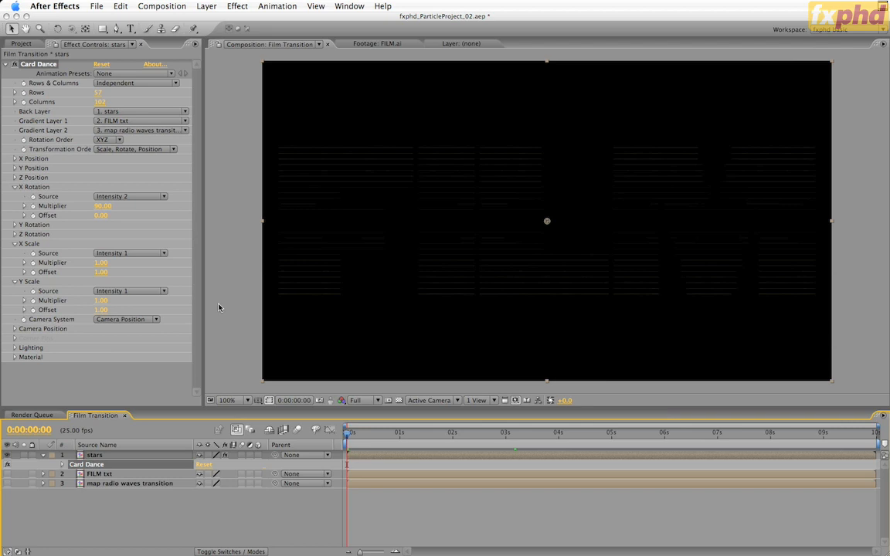
{"action": "left_click", "coordinate": [109, 207]}
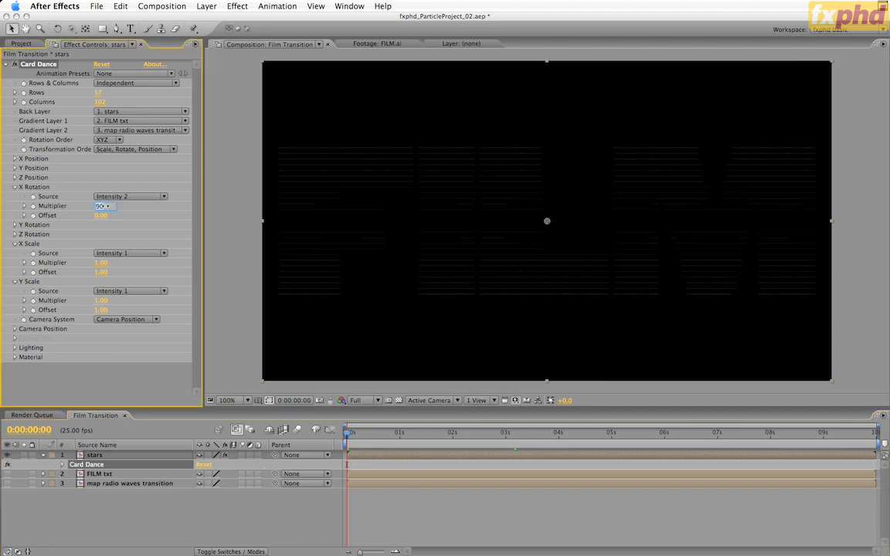
{"action": "type", "text": "100"}
{"action": "key", "text": "Return"}
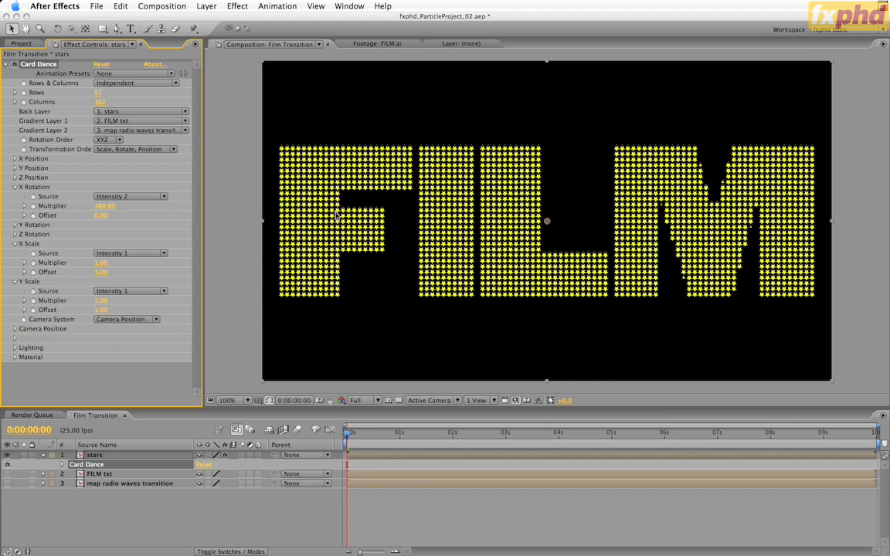
Set Card Dance's Back Layer to None and preview the FILM transition.
{"action": "left_click", "coordinate": [129, 112]}
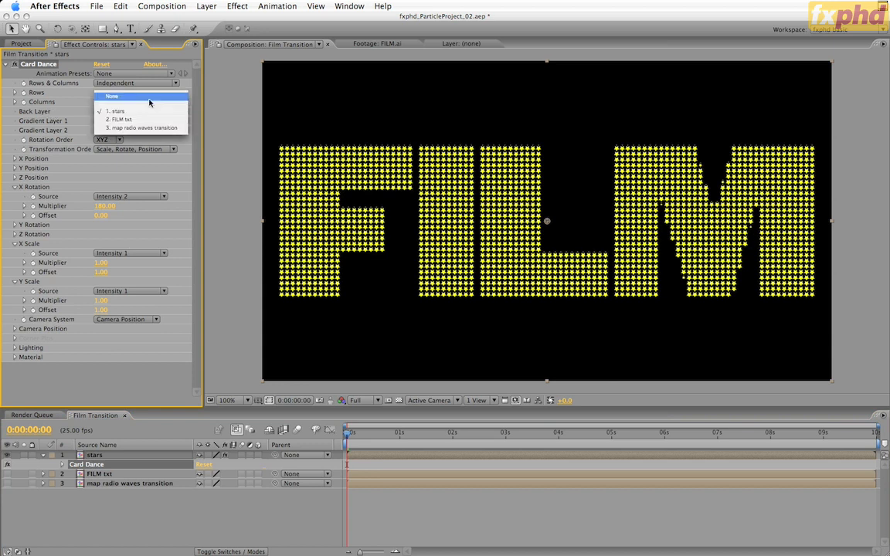
{"action": "left_click", "coordinate": [150, 94]}
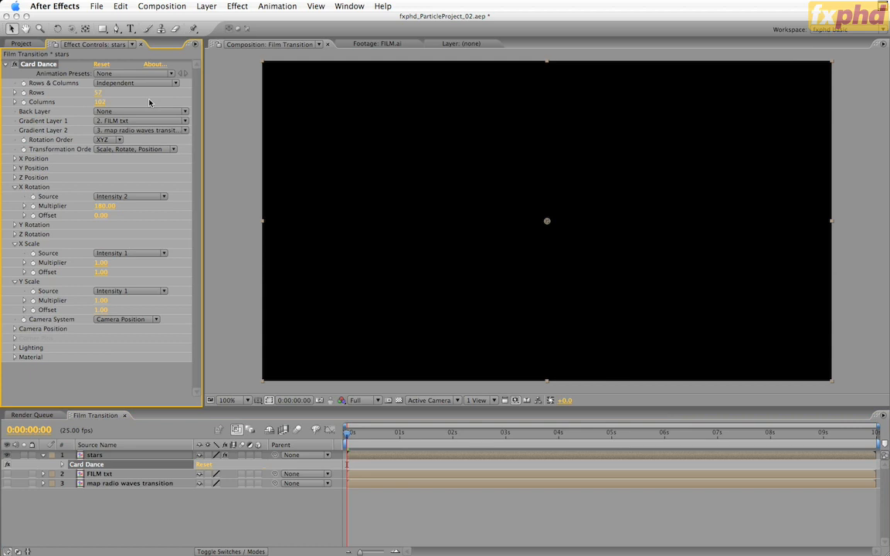
{"action": "key", "text": "space"}
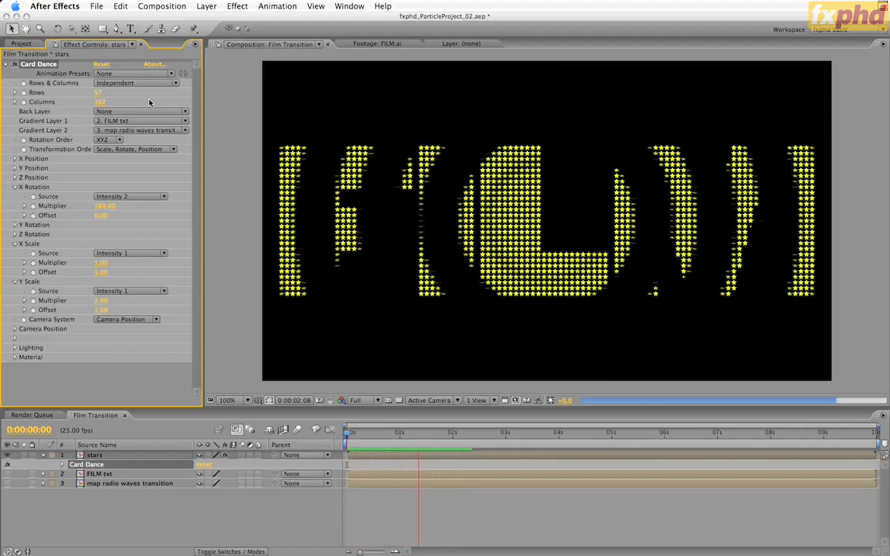
{"action": "key", "text": "space"}
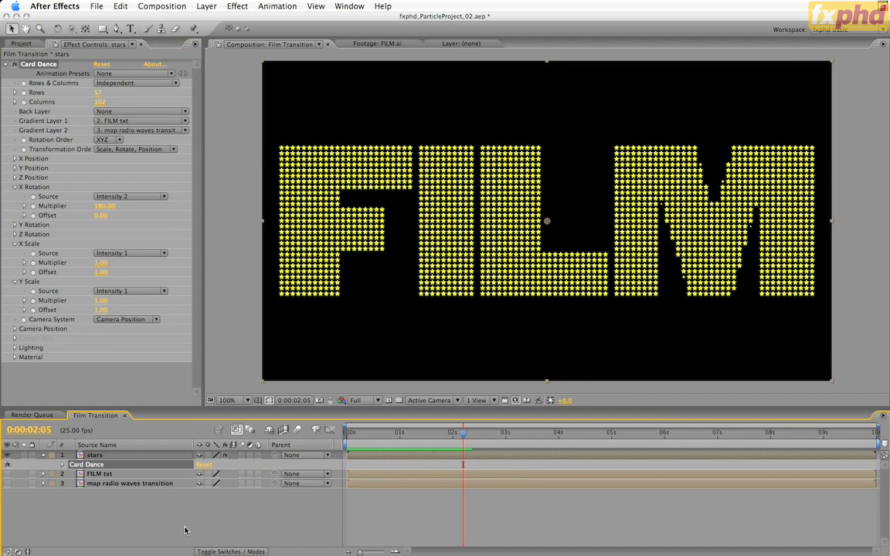
Duplicate the stars layer in Film Transition and replace the lower copy's source with the dots composition.
{"action": "left_click", "coordinate": [98, 458]}
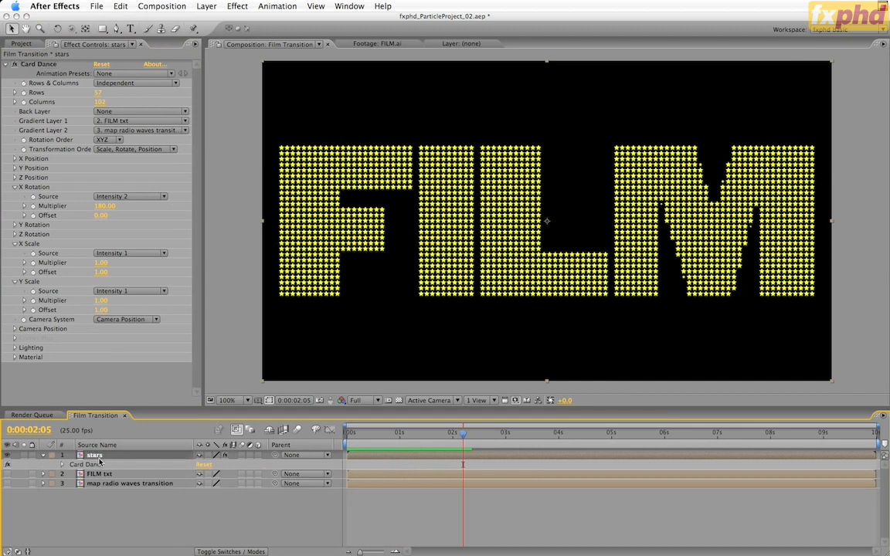
{"action": "key", "text": "super+d"}
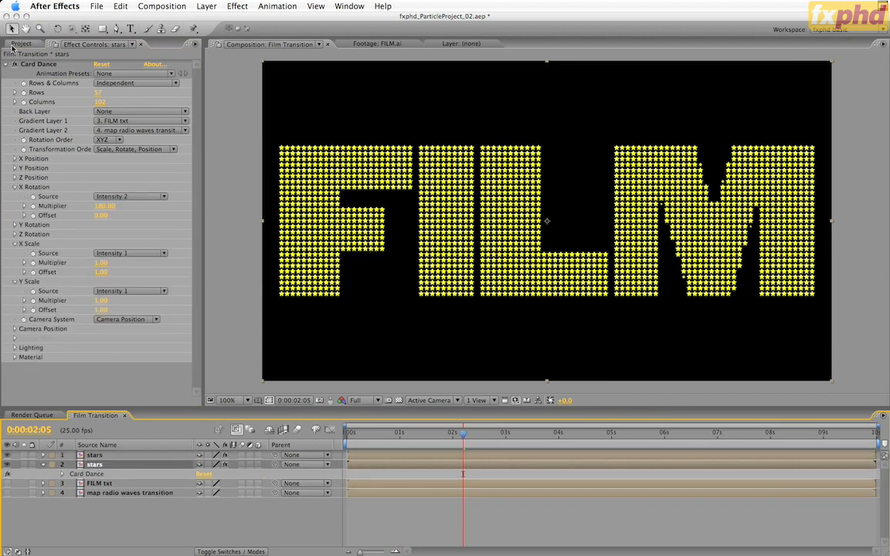
{"action": "left_click", "coordinate": [13, 44]}
{"action": "left_click", "coordinate": [37, 170]}
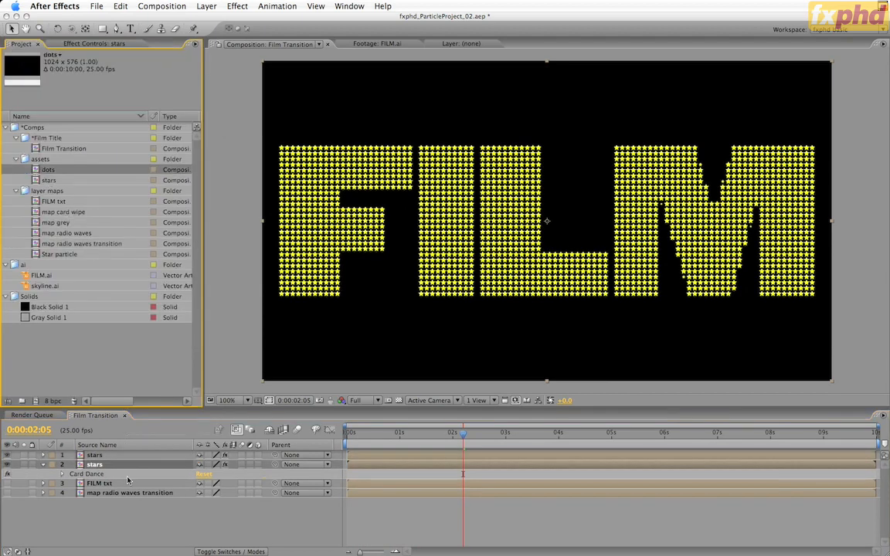
{"action": "left_click_drag", "start_coordinate": [126, 478], "coordinate": [127, 468]}
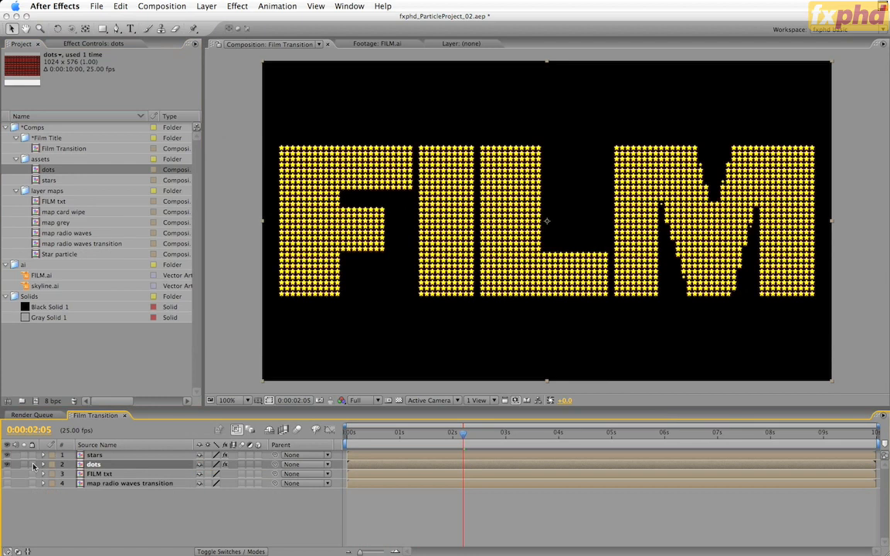
Solo the dots layer and scrub to 0:00:01:06 to check its flip in isolation.
{"action": "left_click", "coordinate": [24, 466]}
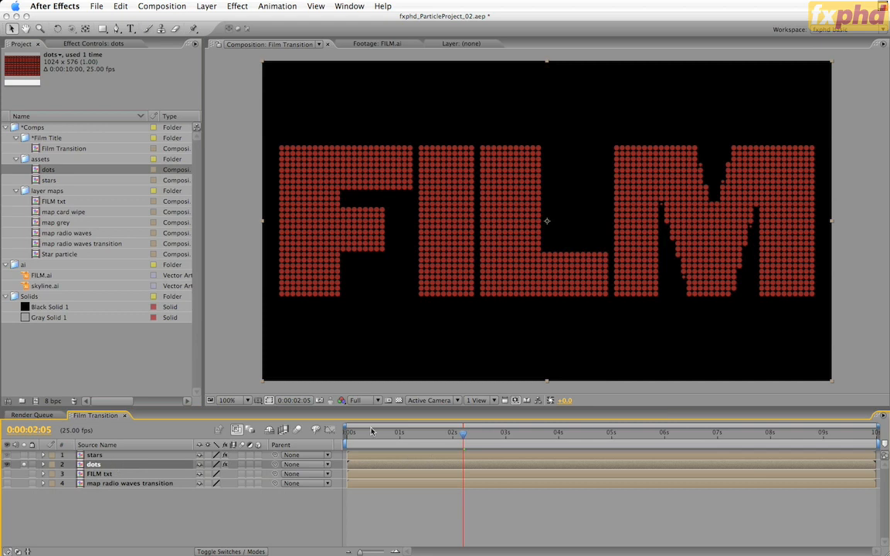
{"action": "left_click_drag", "start_coordinate": [380, 434], "coordinate": [412, 440]}
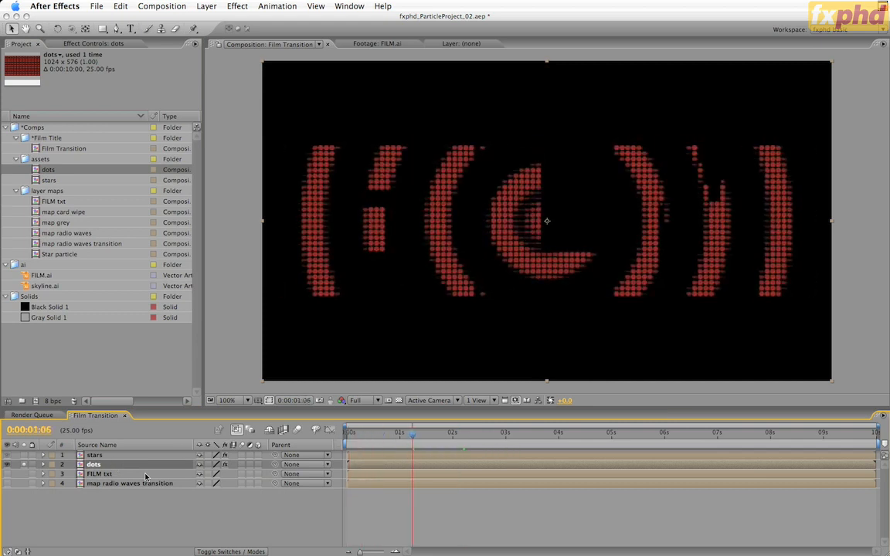
{"action": "left_click", "coordinate": [119, 510]}
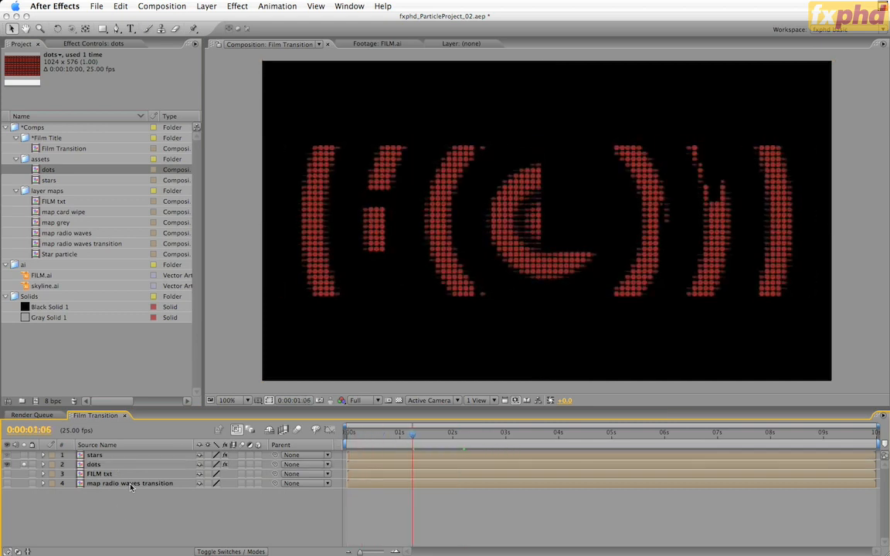
Duplicate the map radio waves transition layer, naming the lower copy map radio waves transition01 and the upper one map radio waves transition02.
{"action": "left_click", "coordinate": [129, 485]}
{"action": "key", "text": "super+d"}
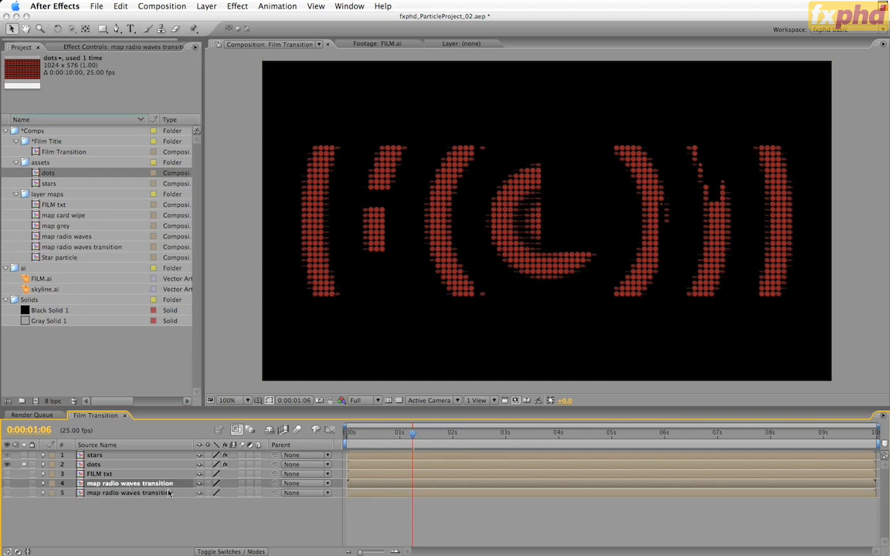
{"action": "left_click", "coordinate": [165, 494]}
{"action": "key", "text": "Return"}
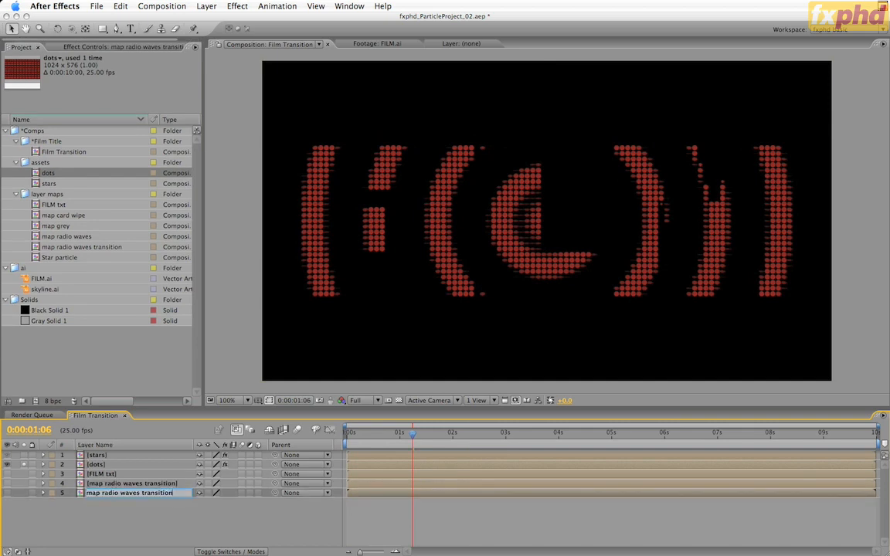
{"action": "type", "text": "01"}
{"action": "key", "text": "Return"}
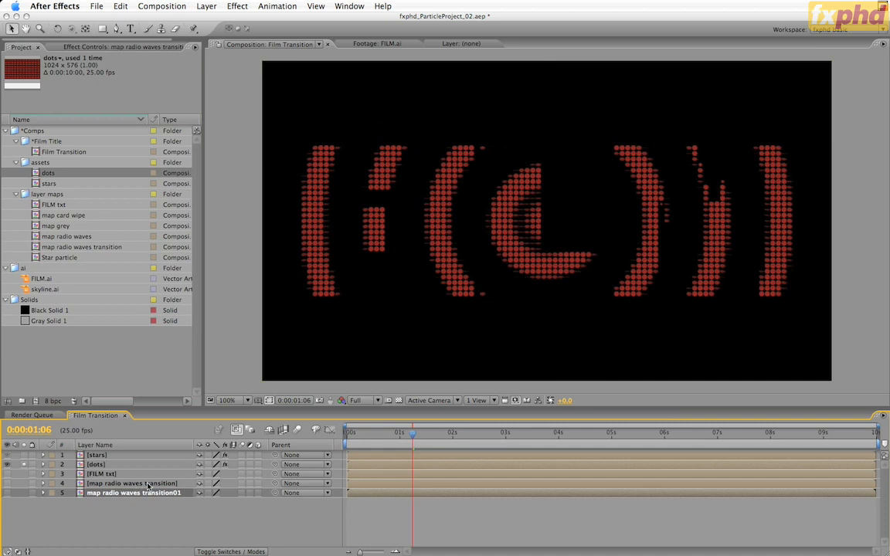
{"action": "left_click", "coordinate": [149, 485]}
{"action": "key", "text": "Return"}
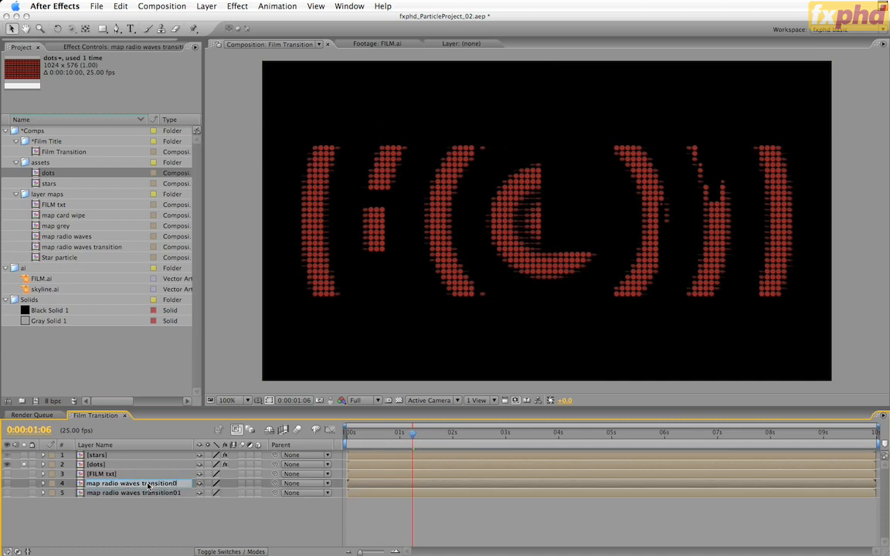
{"action": "type", "text": "02"}
{"action": "key", "text": "Return"}
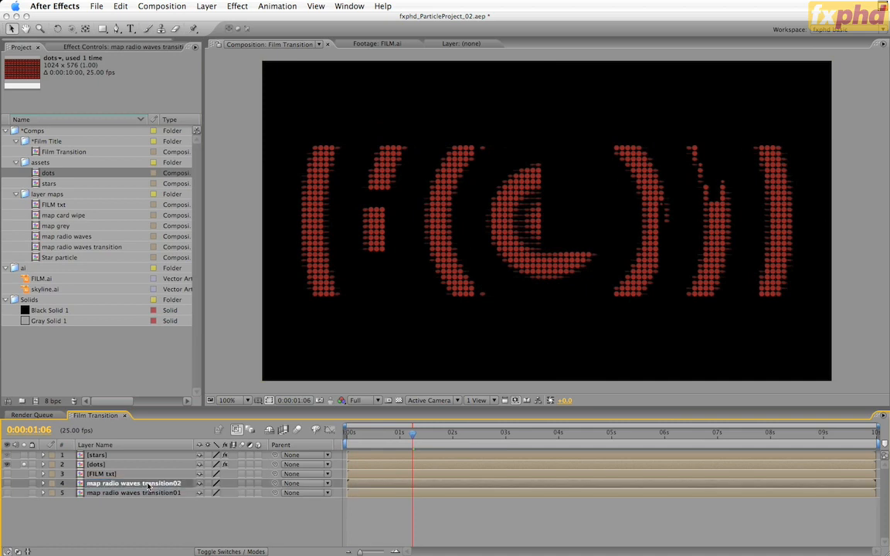
Unsolo the dots layer and set its Card Dance Gradient Layer 2 to map radio waves transition02.
{"action": "left_click", "coordinate": [25, 466]}
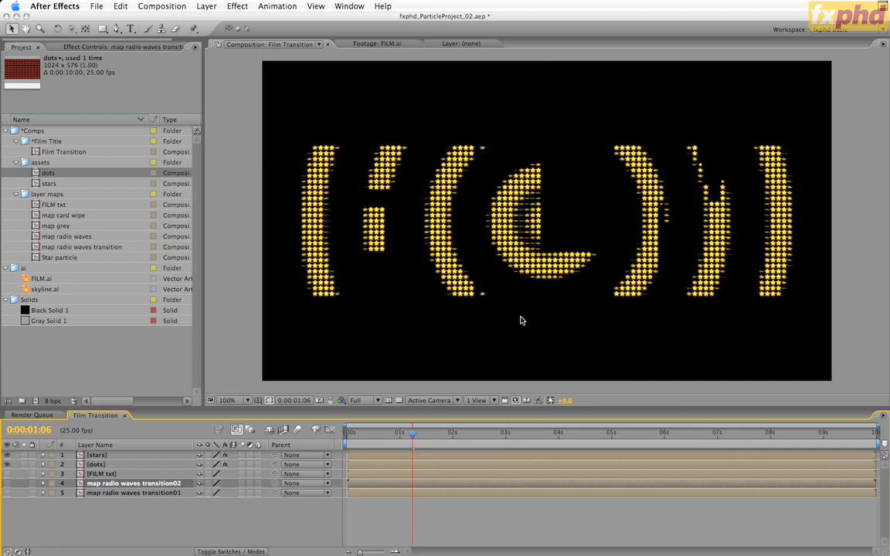
{"action": "left_click", "coordinate": [102, 465]}
{"action": "key", "text": "e"}
{"action": "left_click", "coordinate": [110, 474]}
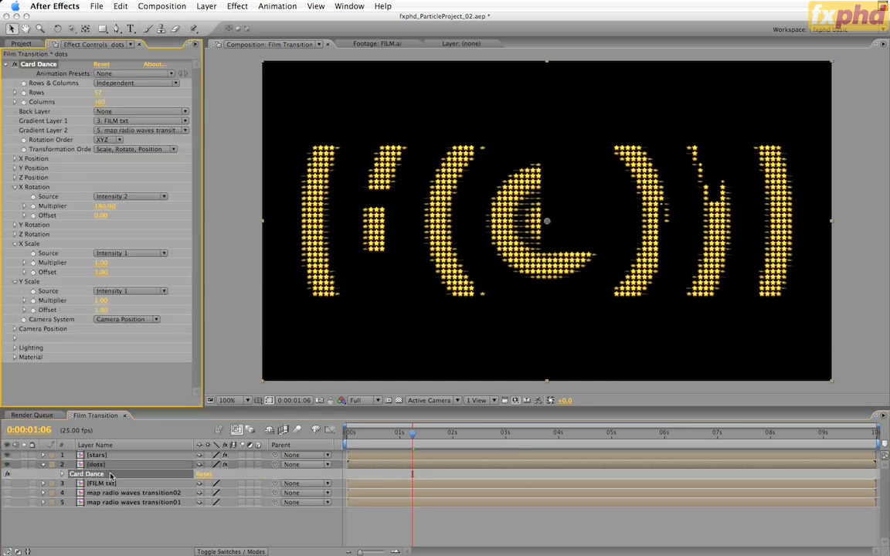
{"action": "left_click", "coordinate": [151, 131]}
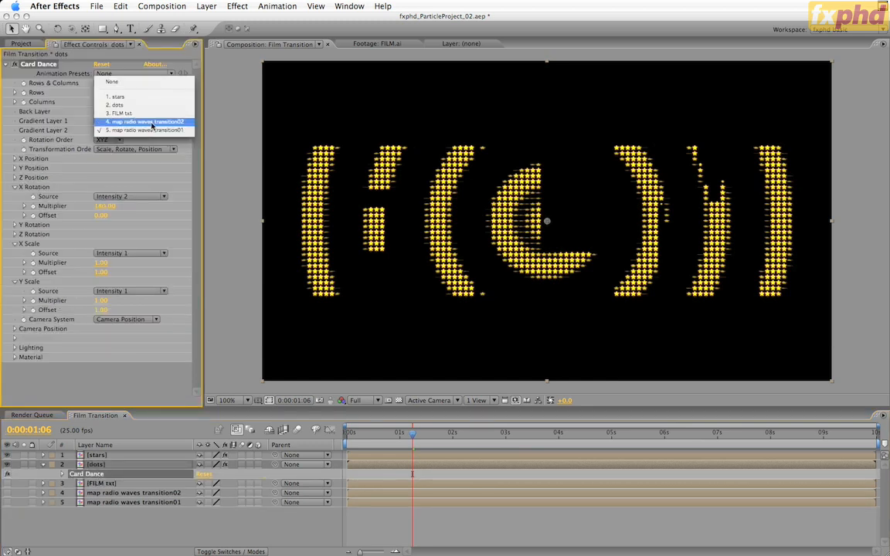
{"action": "left_click", "coordinate": [140, 122]}
Try starting the map radio waves transition02 layer a few frames later and preview the combined transition.
{"action": "left_click", "coordinate": [370, 495]}
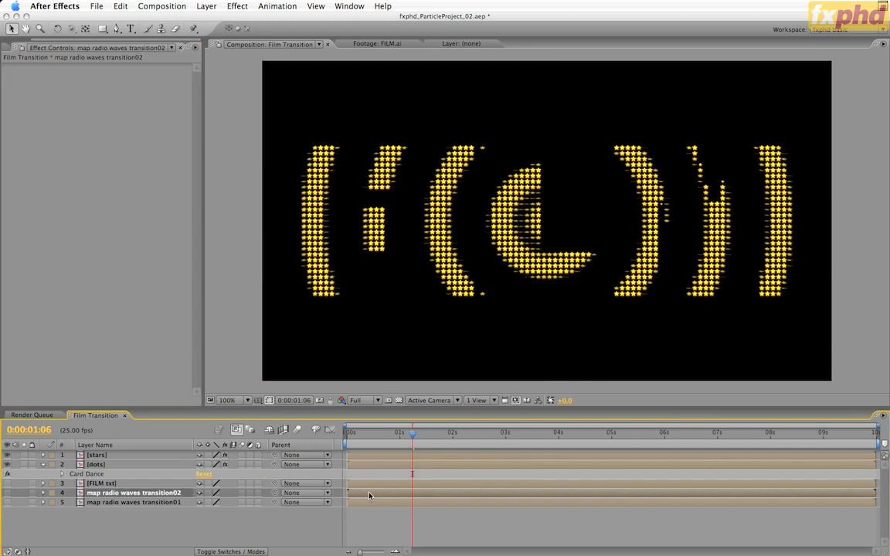
{"action": "left_click_drag", "start_coordinate": [358, 493], "coordinate": [365, 493]}
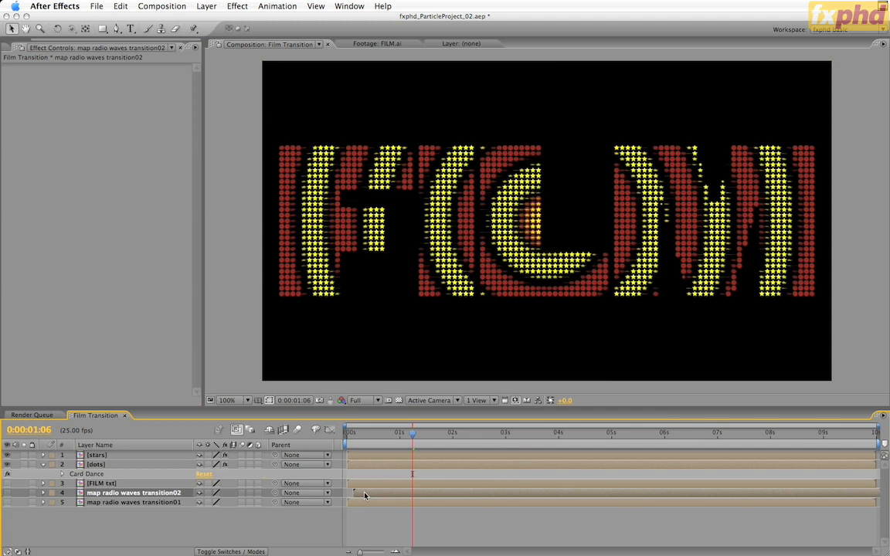
{"action": "key", "text": "KP_0"}
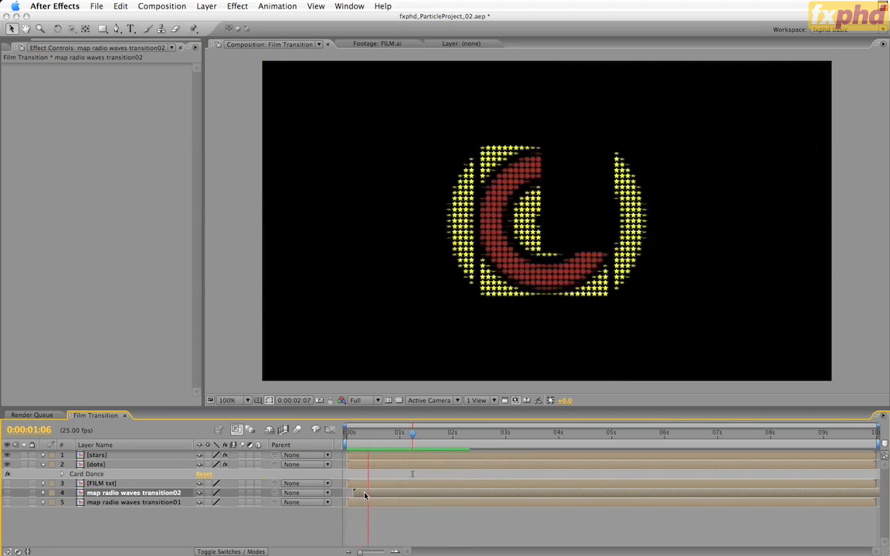
Start map radio waves transition01 a few frames later, with transition02 at the first frame, and close the Film Transition composition.
{"action": "left_click", "coordinate": [365, 502]}
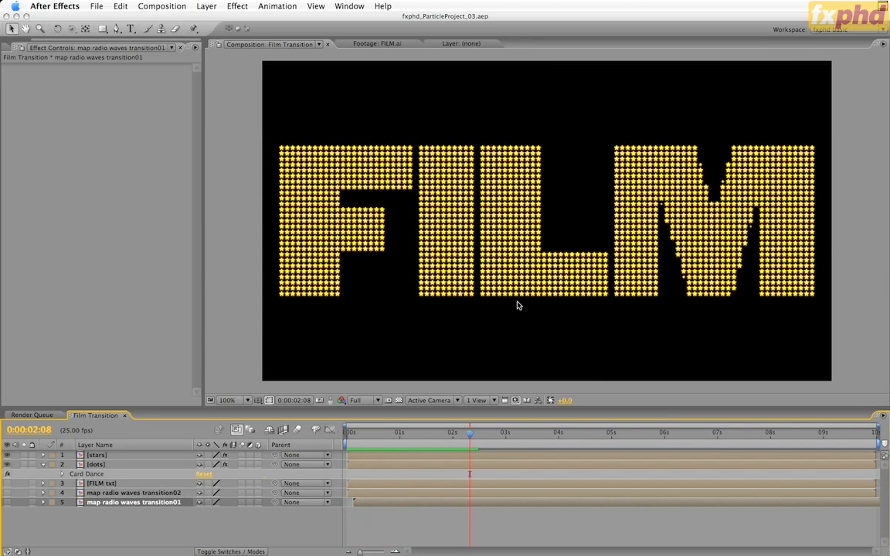
{"action": "left_click", "coordinate": [126, 416]}
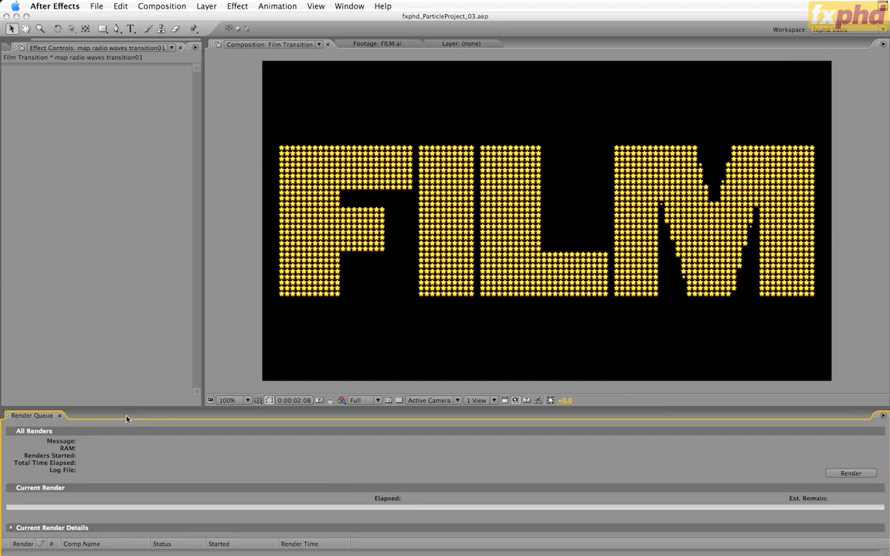
Create a composition named Film Reflection from Film Transition and scrub it to 0:00:01:13.
{"action": "left_click", "coordinate": [6, 48]}
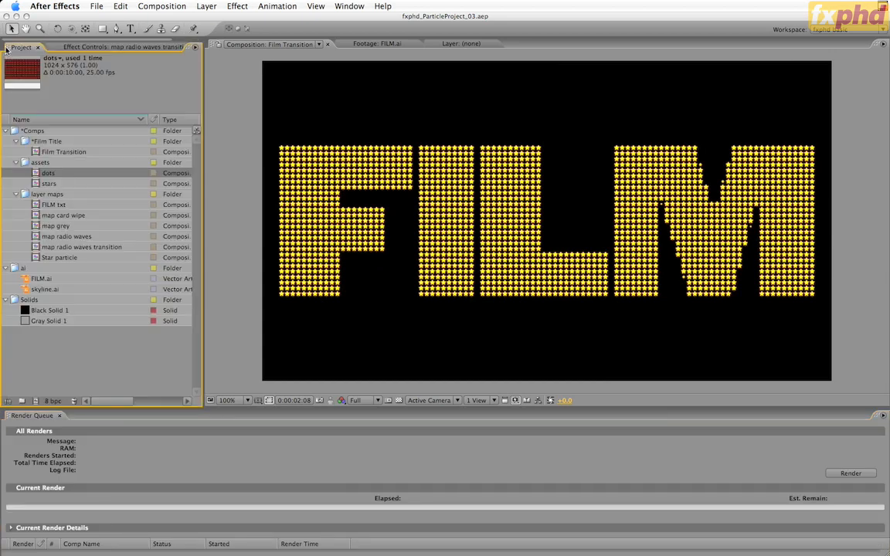
{"action": "left_click", "coordinate": [54, 153]}
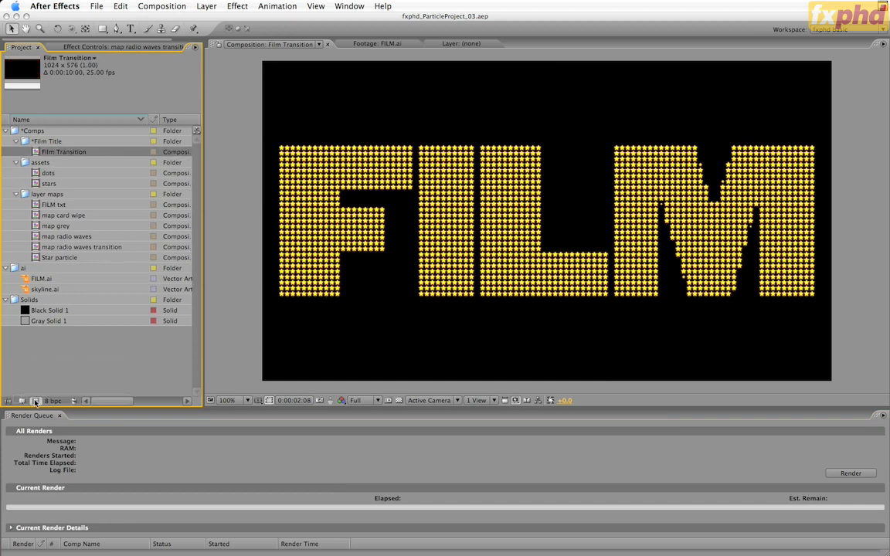
{"action": "left_click_drag", "start_coordinate": [35, 402], "coordinate": [35, 402]}
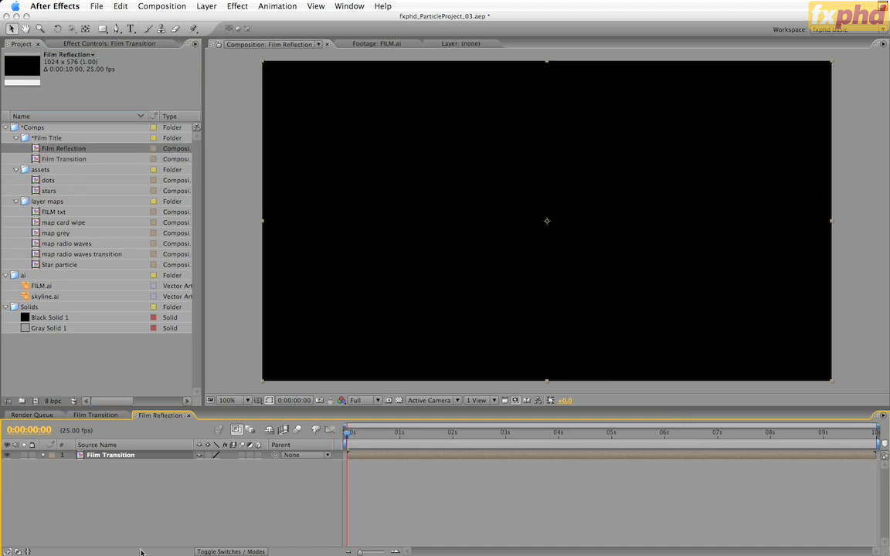
{"action": "left_click_drag", "start_coordinate": [357, 438], "coordinate": [429, 453]}
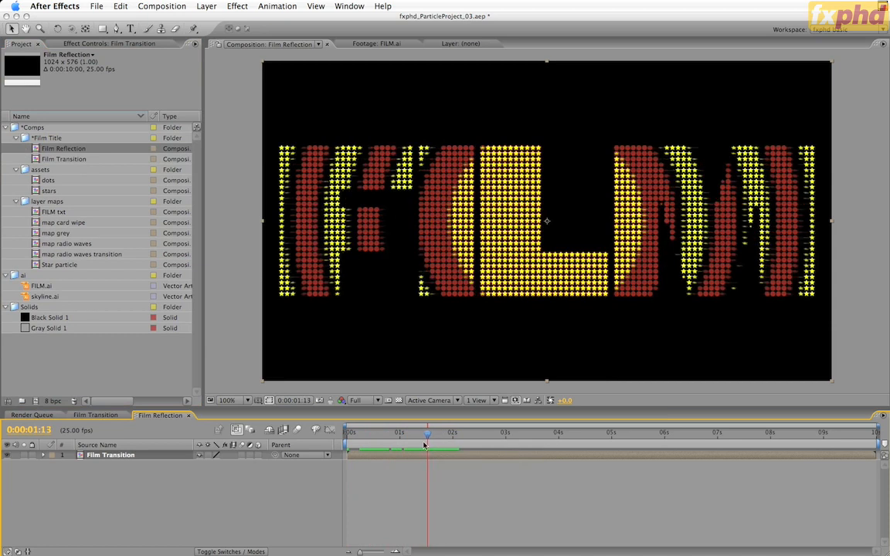
In Film Transition, move the stars and dots layers together straight down until the letters rest on the frame's bottom edge.
{"action": "left_click", "coordinate": [96, 416]}
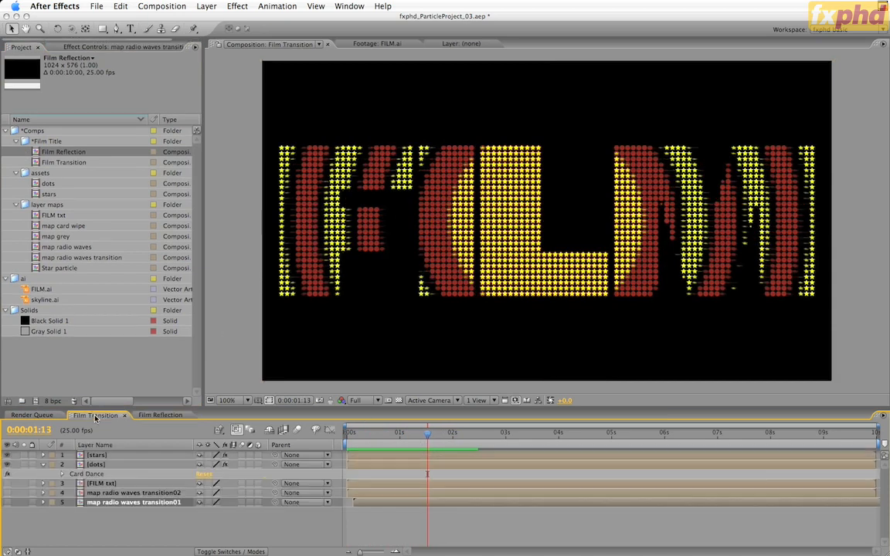
{"action": "left_click", "coordinate": [104, 466]}
{"action": "left_click", "coordinate": [103, 456], "text": "shift"}
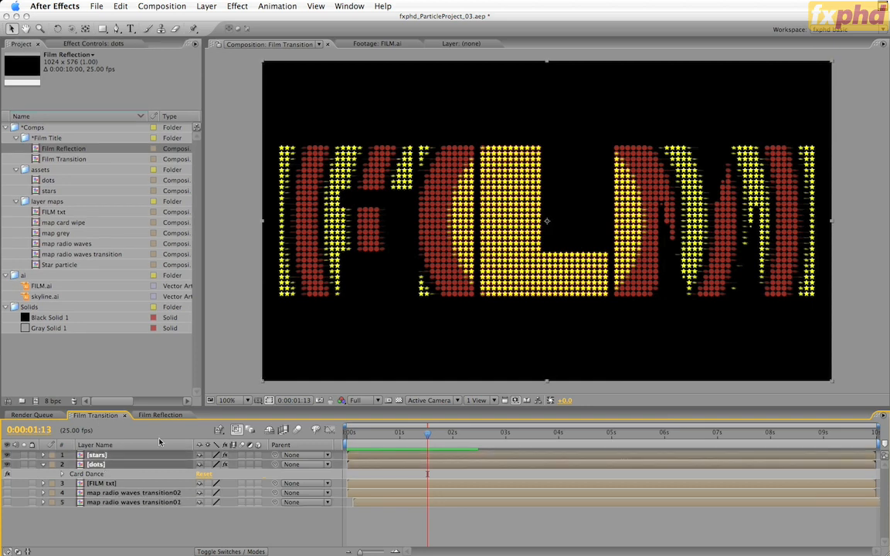
{"action": "left_click", "coordinate": [552, 239]}
{"action": "left_click_drag", "start_coordinate": [551, 240], "coordinate": [549, 276]}
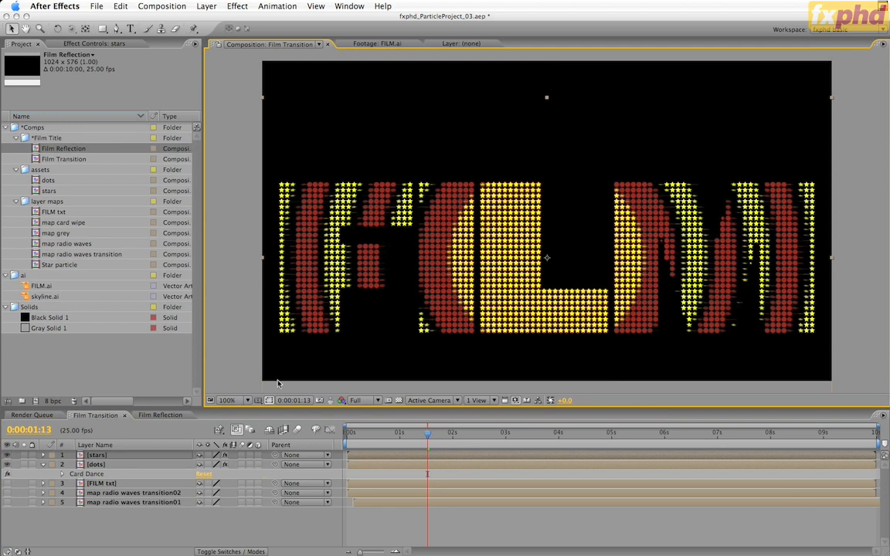
{"action": "left_click", "coordinate": [123, 464]}
{"action": "left_click", "coordinate": [123, 456], "text": "shift"}
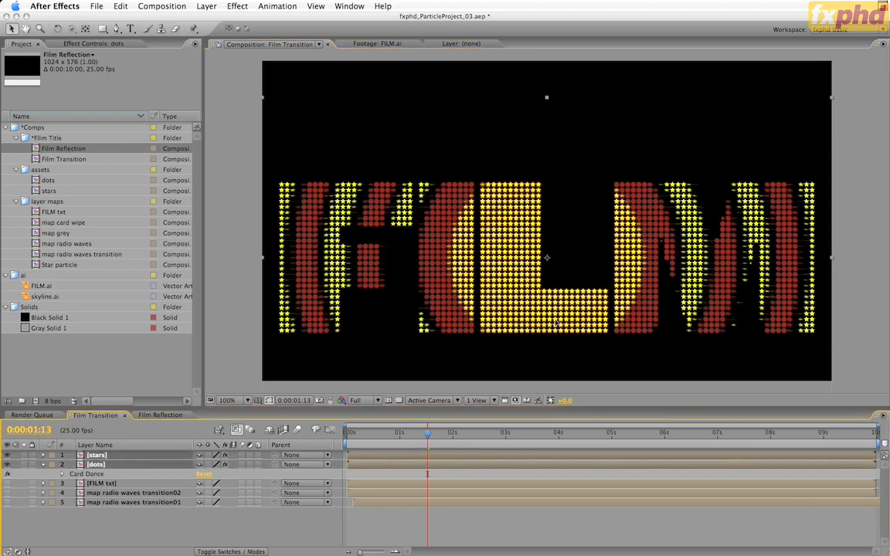
{"action": "left_click_drag", "start_coordinate": [557, 327], "coordinate": [559, 370]}
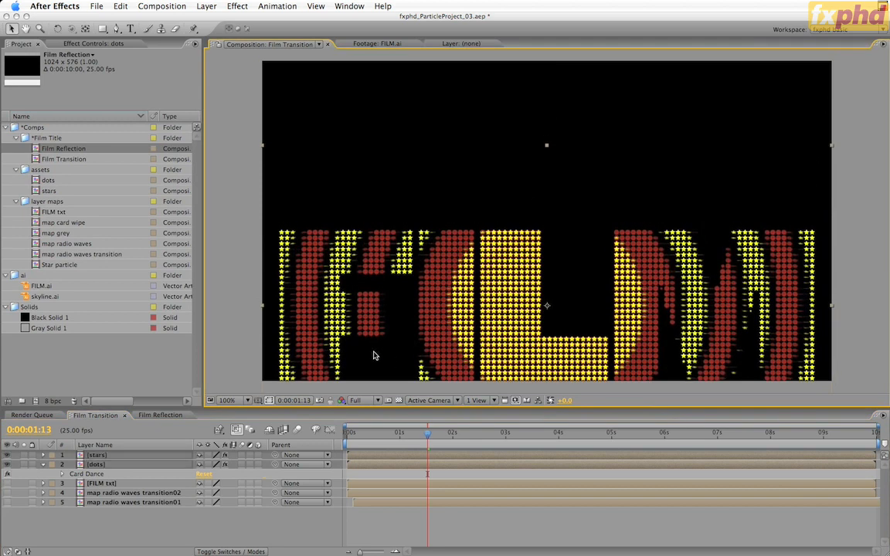
In Film Reflection, raise the Film Transition layer until the letters' base is near mid-frame, and move its anchor point to that base.
{"action": "left_click", "coordinate": [146, 418]}
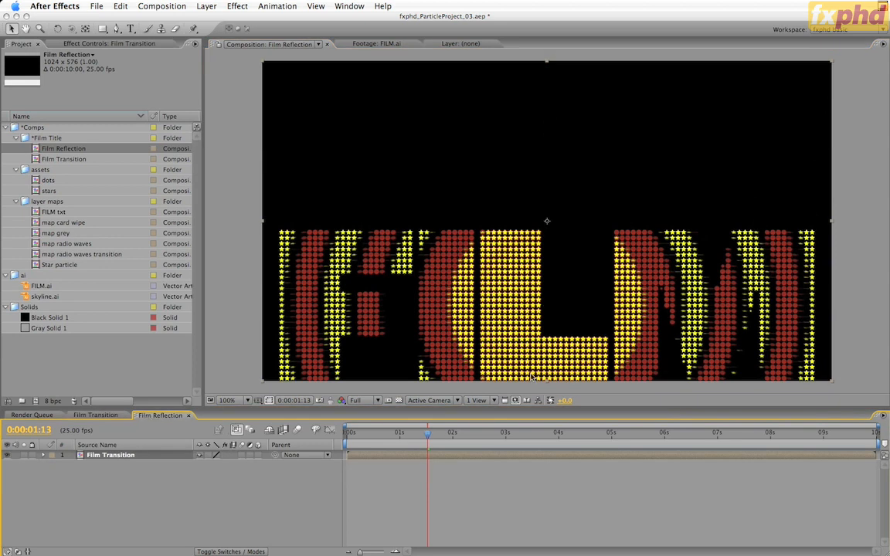
{"action": "left_click_drag", "start_coordinate": [544, 202], "coordinate": [544, 211]}
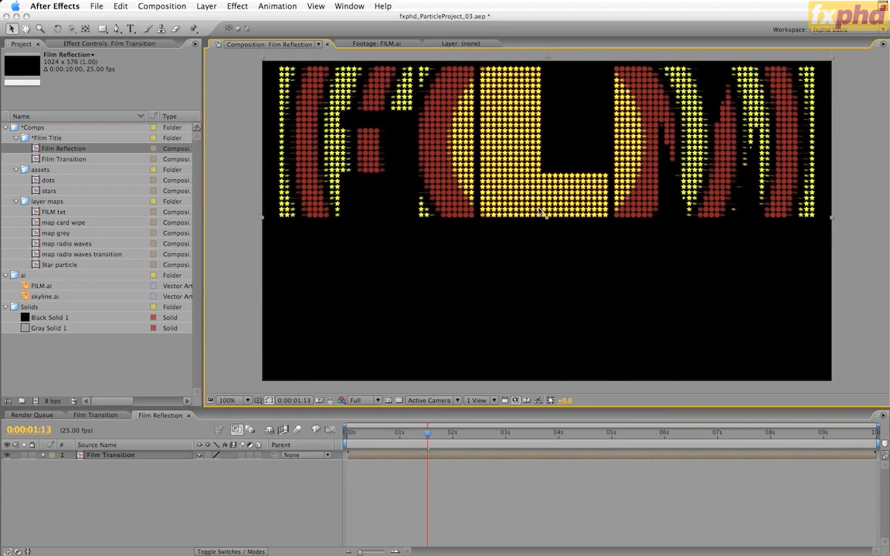
{"action": "key", "text": "y"}
Duplicate the Film Transition layer and flip the lower copy vertically by setting its Scale to 100, -100%.
{"action": "key", "text": "super+d"}
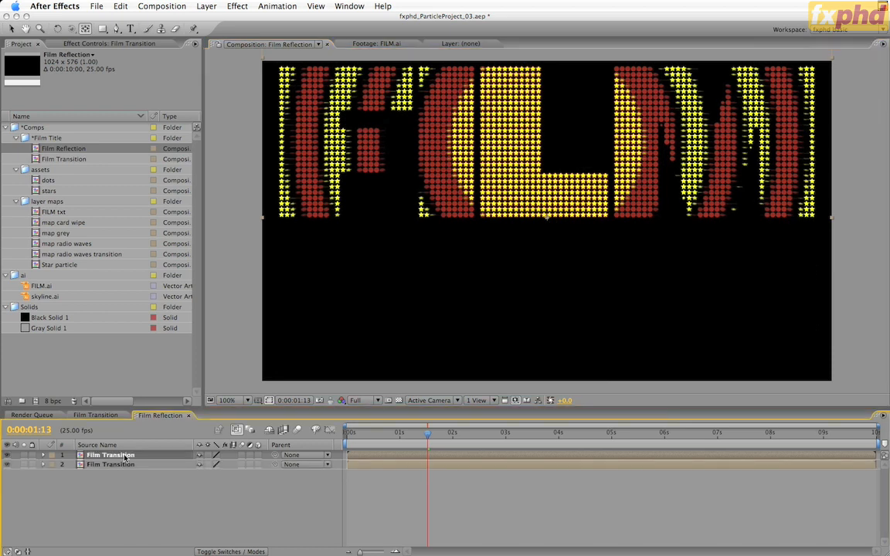
{"action": "left_click", "coordinate": [130, 465]}
{"action": "key", "text": "s"}
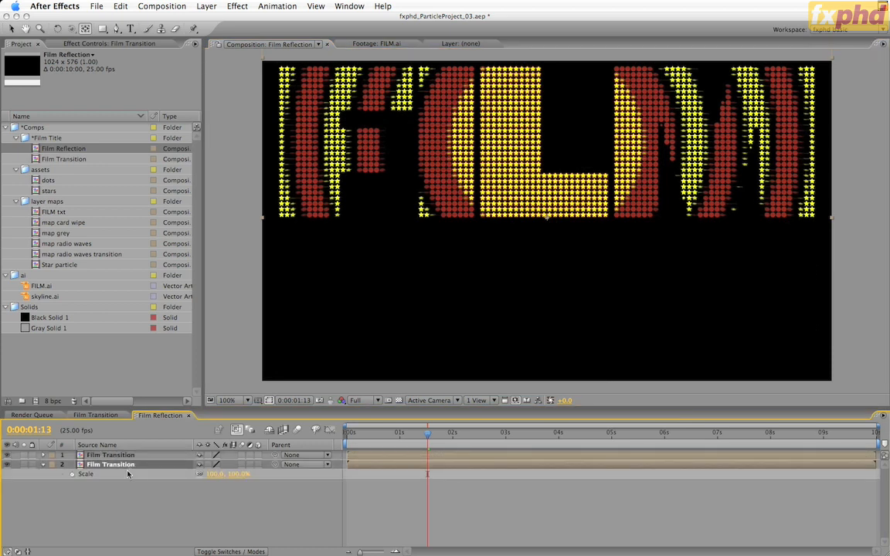
{"action": "left_click", "coordinate": [244, 476]}
{"action": "key", "text": "Return"}
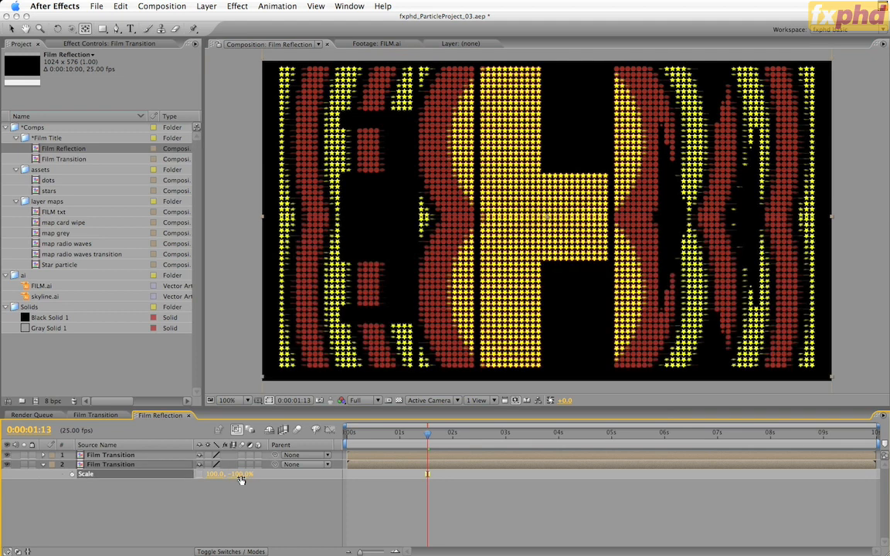
Nudge the flipped Film Transition copy down three pixels to line it up beneath the upright title.
{"action": "key", "text": "Down"}
{"action": "key", "text": "Down"}
{"action": "key", "text": "Down"}
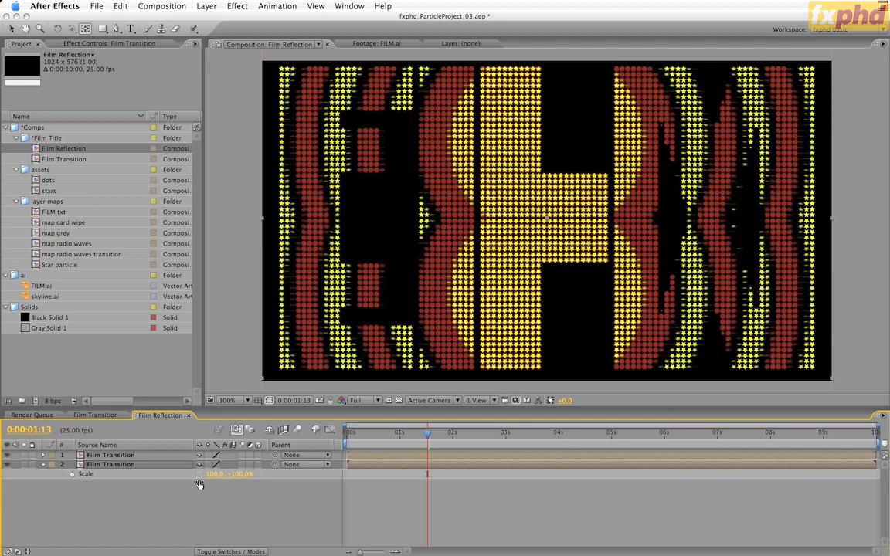
Add Black Solid 1 between the two Film Transition layers and set its Opacity to 50%.
{"action": "left_click", "coordinate": [46, 318]}
{"action": "left_click_drag", "start_coordinate": [103, 463], "coordinate": [103, 463]}
{"action": "key", "text": "t"}
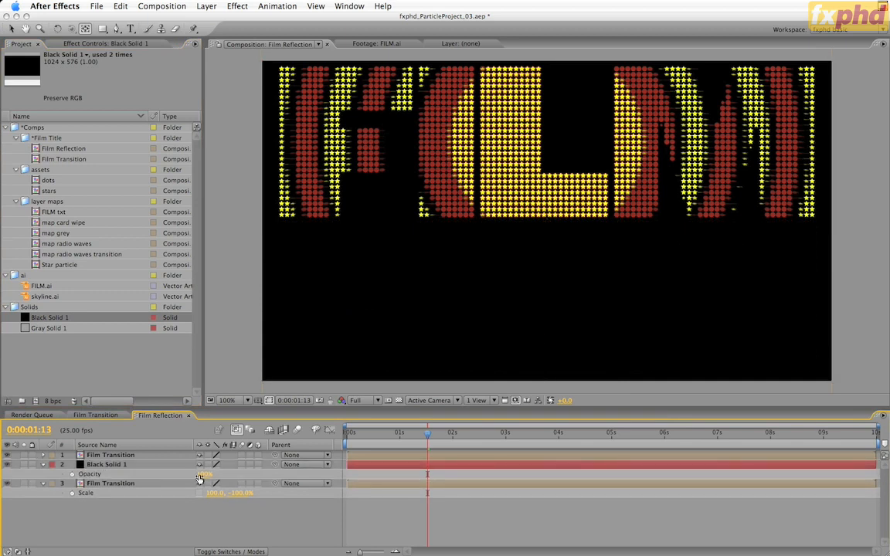
{"action": "left_click", "coordinate": [203, 479]}
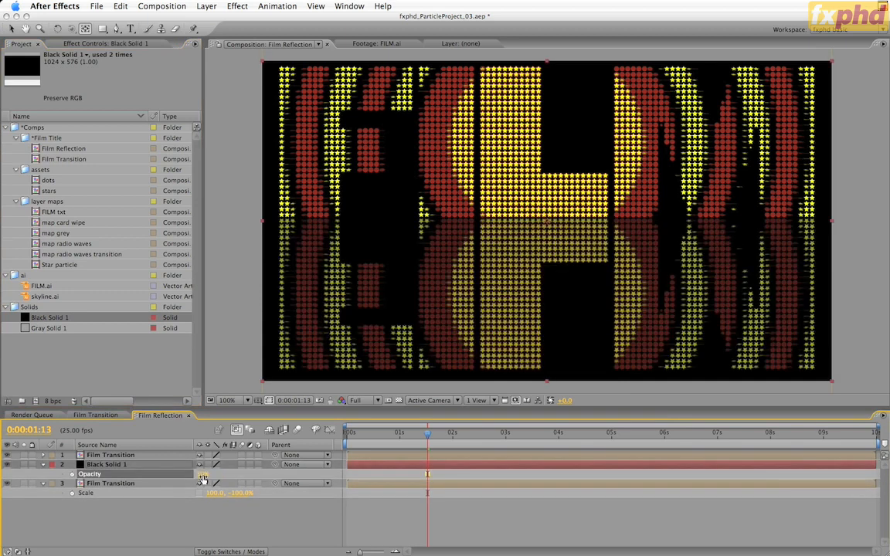
Apply a Ramp effect to Black Solid 1, running vertically from 512, 277 to 512, 515.
{"action": "left_click", "coordinate": [237, 6]}
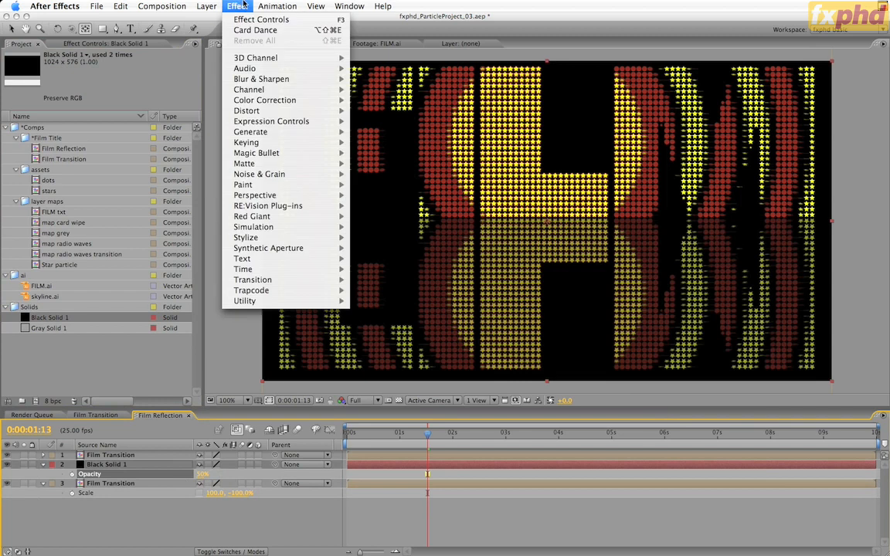
{"action": "mouse_move", "coordinate": [255, 132]}
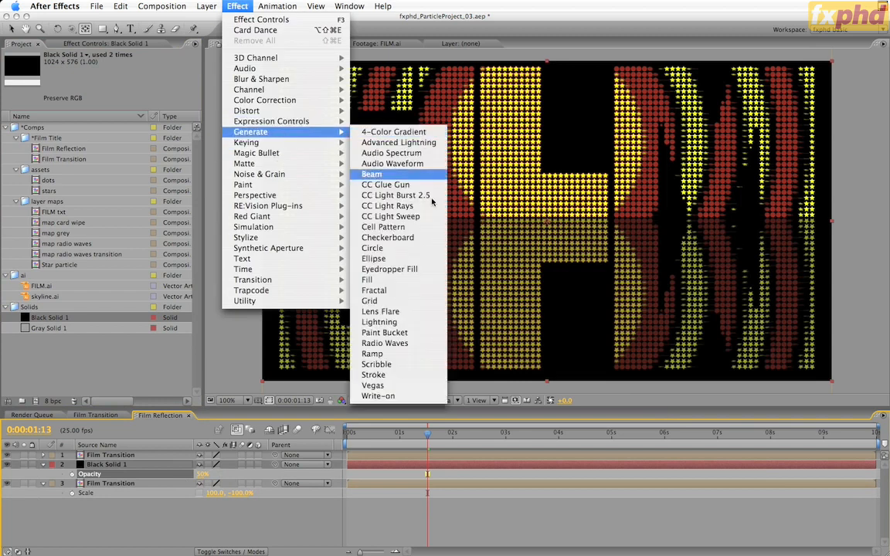
{"action": "left_click", "coordinate": [396, 354]}
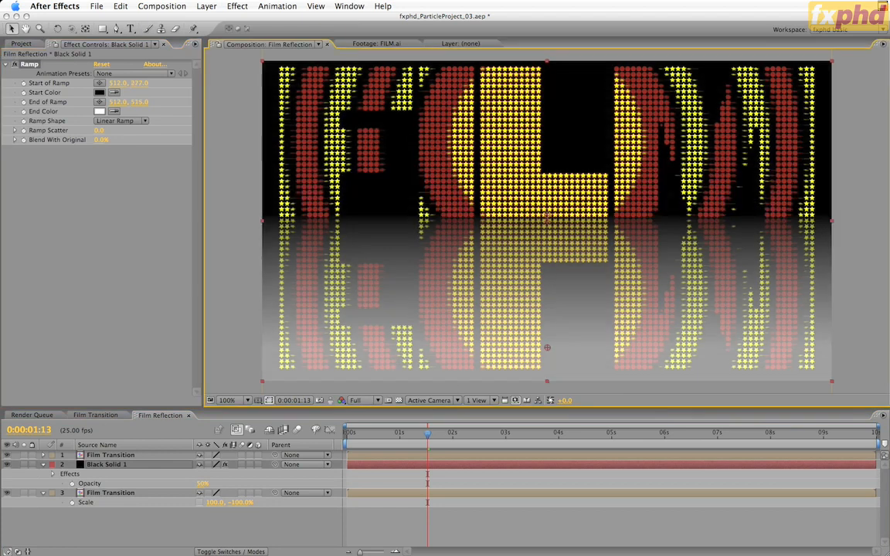
Set the flipped Film Transition layer's track matte to Luma Inverted Matte using Black Solid 1.
{"action": "key", "text": "F4"}
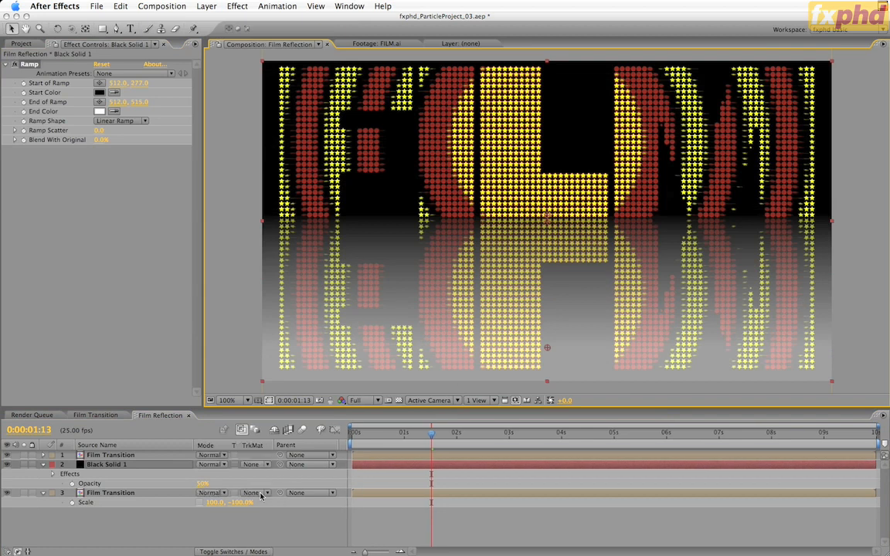
{"action": "left_click", "coordinate": [260, 495]}
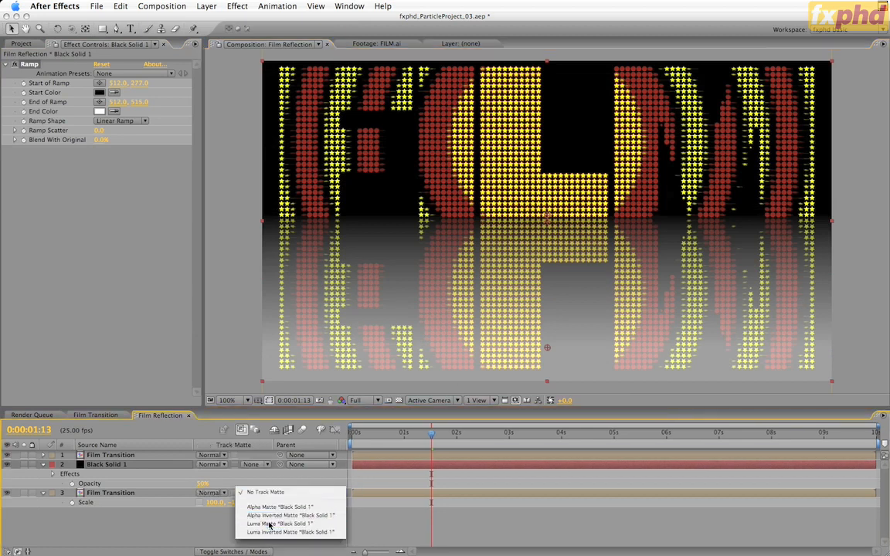
{"action": "left_click", "coordinate": [260, 525]}
{"action": "left_click", "coordinate": [261, 495]}
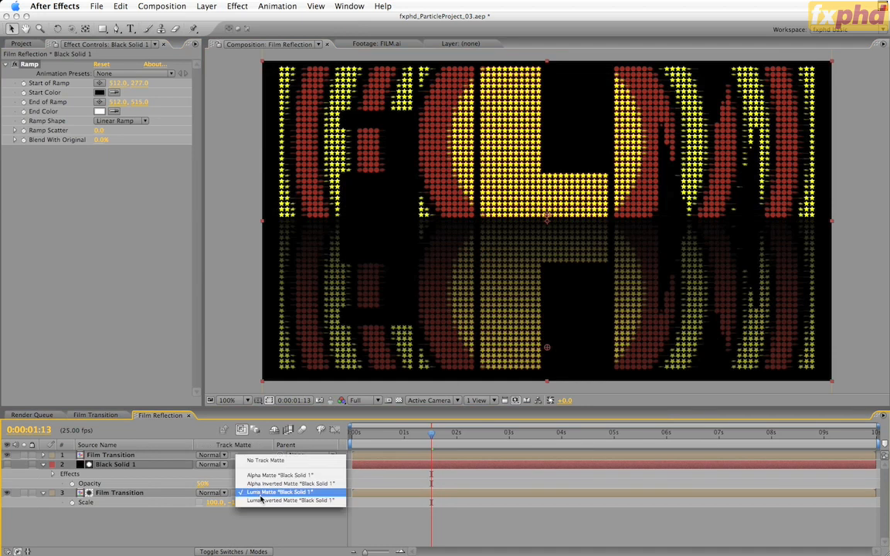
{"action": "left_click", "coordinate": [260, 500]}
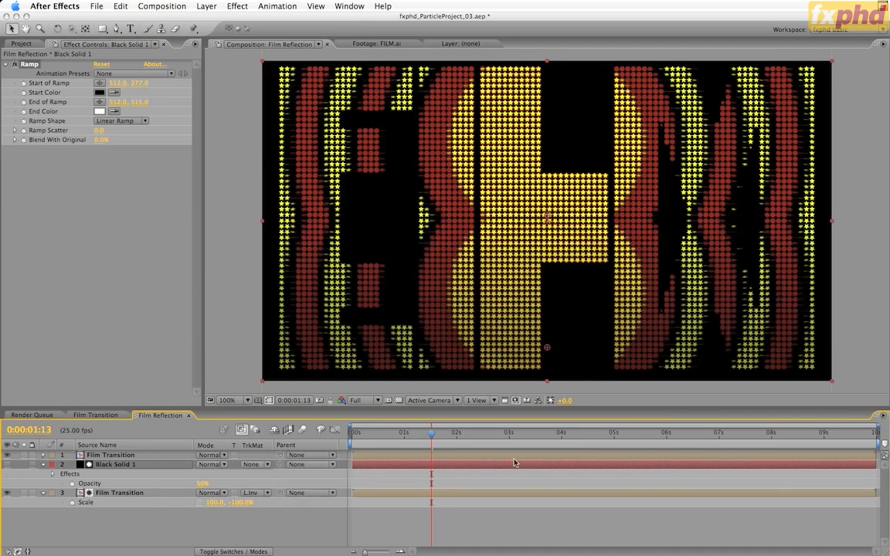
Tighten the Ramp to run from about 512, 291 to 518, 487, and set Black Solid 1's Opacity to 100%.
{"action": "left_click_drag", "start_coordinate": [547, 347], "coordinate": [547, 332]}
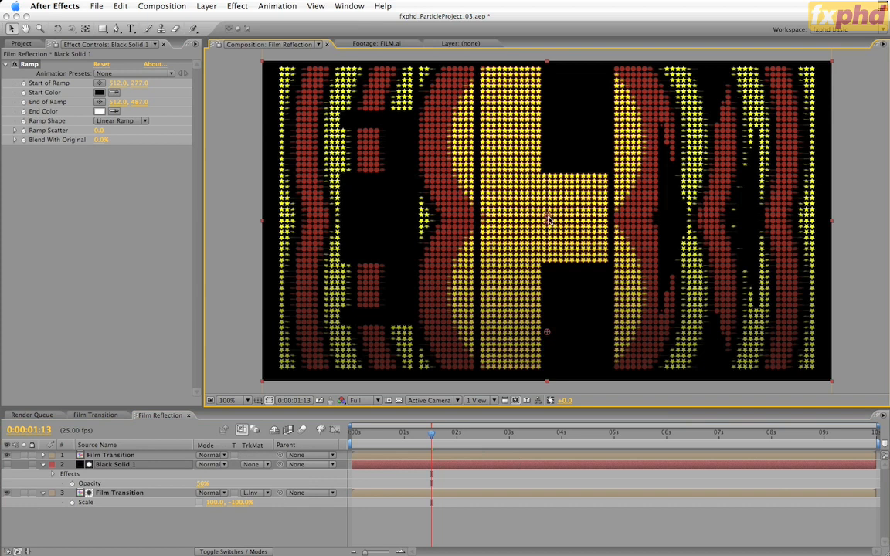
{"action": "mouse_move", "coordinate": [548, 217]}
{"action": "left_mouse_down"}
{"action": "mouse_move", "coordinate": [550, 231]}
{"action": "mouse_move", "coordinate": [548, 224]}
{"action": "left_mouse_up"}
{"action": "left_click_drag", "start_coordinate": [543, 333], "coordinate": [549, 334]}
{"action": "left_click_drag", "start_coordinate": [202, 486], "coordinate": [306, 484]}
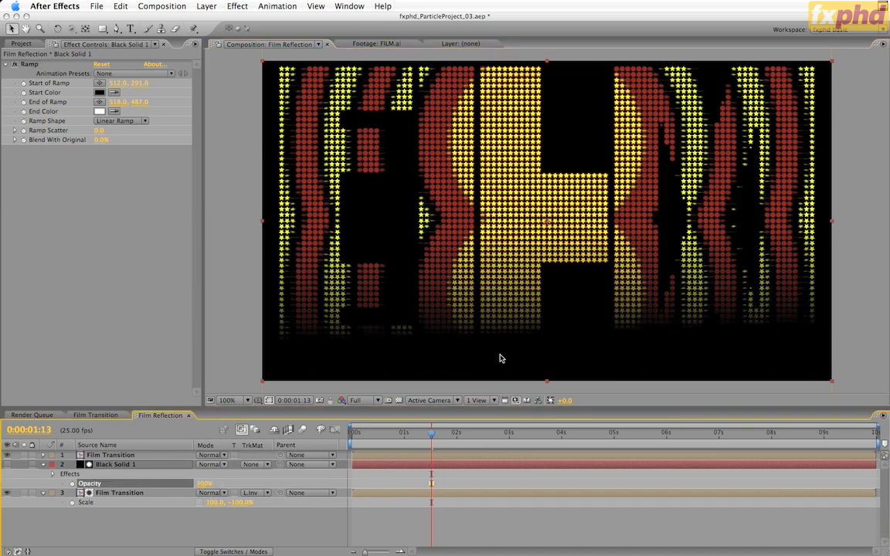
Lengthen the Ramp on Black Solid 1 by moving its start to about 512, 262 and its end to about 518, 498.
{"action": "left_click", "coordinate": [113, 464]}
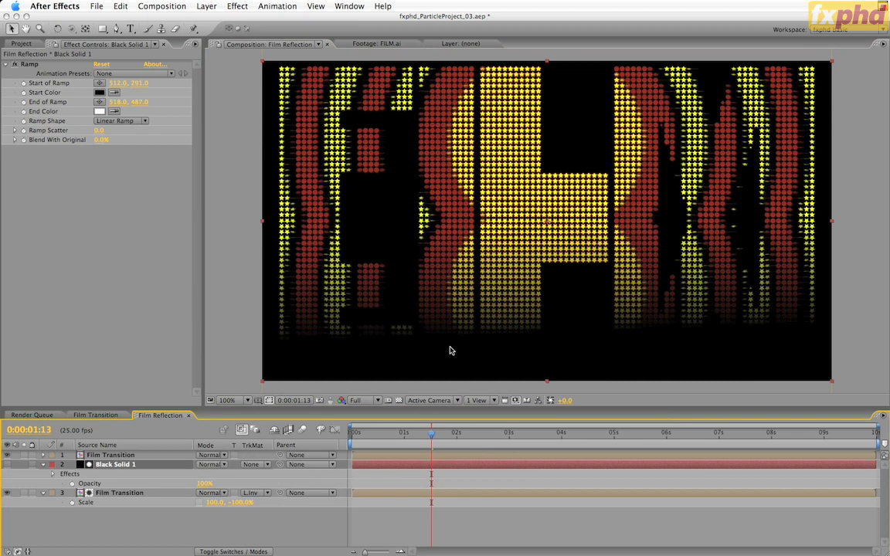
{"action": "key", "text": "e"}
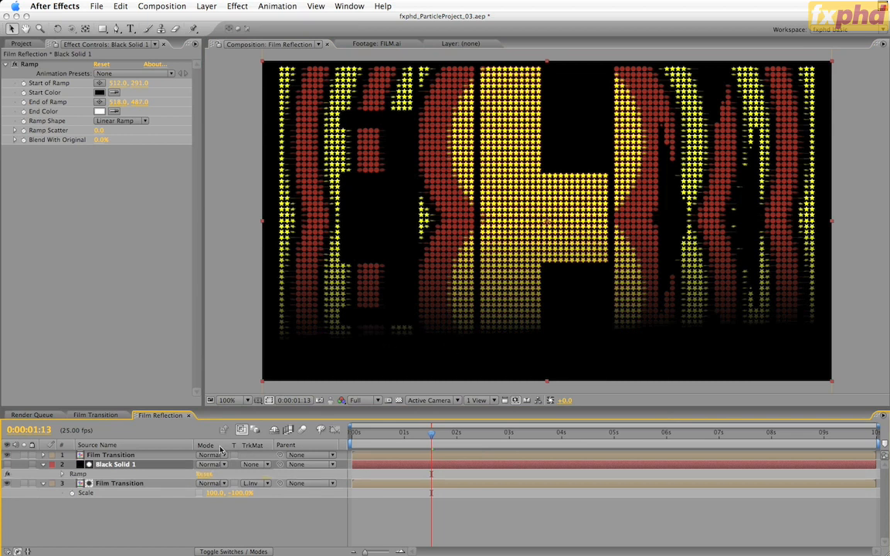
{"action": "left_click", "coordinate": [83, 477]}
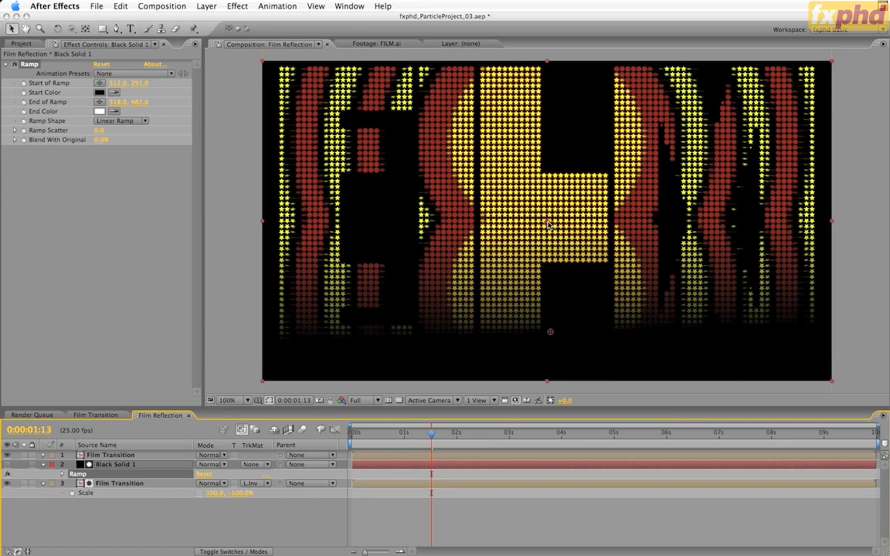
{"action": "left_click_drag", "start_coordinate": [548, 224], "coordinate": [548, 210]}
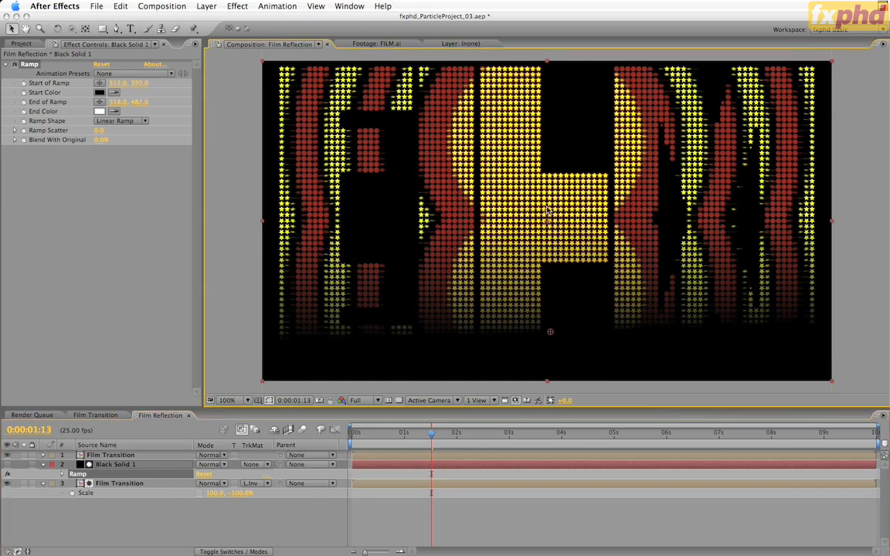
{"action": "mouse_move", "coordinate": [550, 331]}
{"action": "left_mouse_down"}
{"action": "mouse_move", "coordinate": [552, 361]}
{"action": "mouse_move", "coordinate": [550, 338]}
{"action": "left_mouse_up"}
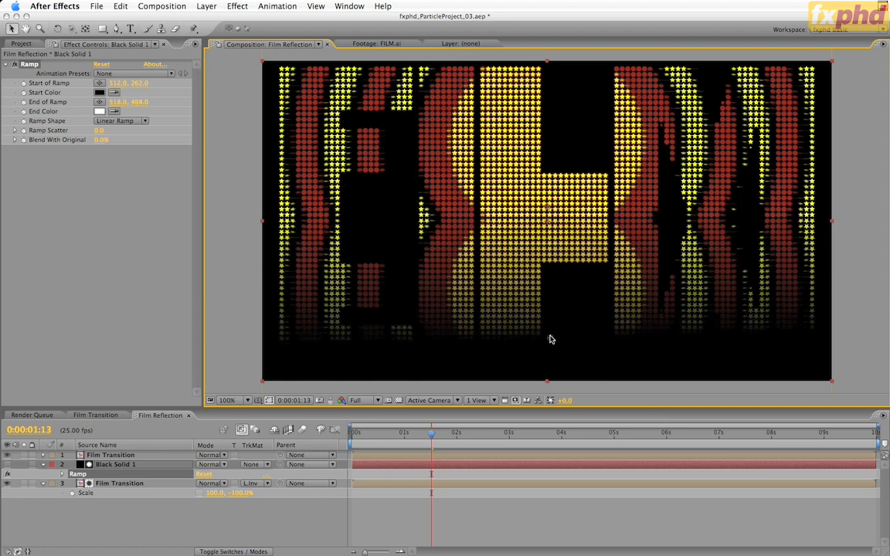
Try an Opacity of 50% on Black Solid 1.
{"action": "left_click", "coordinate": [121, 466]}
{"action": "key", "text": "t"}
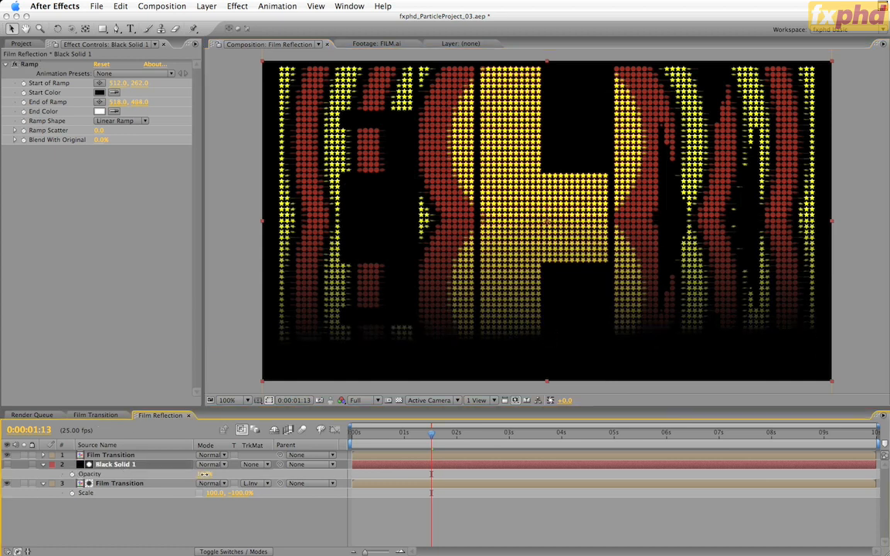
{"action": "left_click", "coordinate": [204, 474]}
{"action": "type", "text": "50"}
{"action": "key", "text": "Return"}
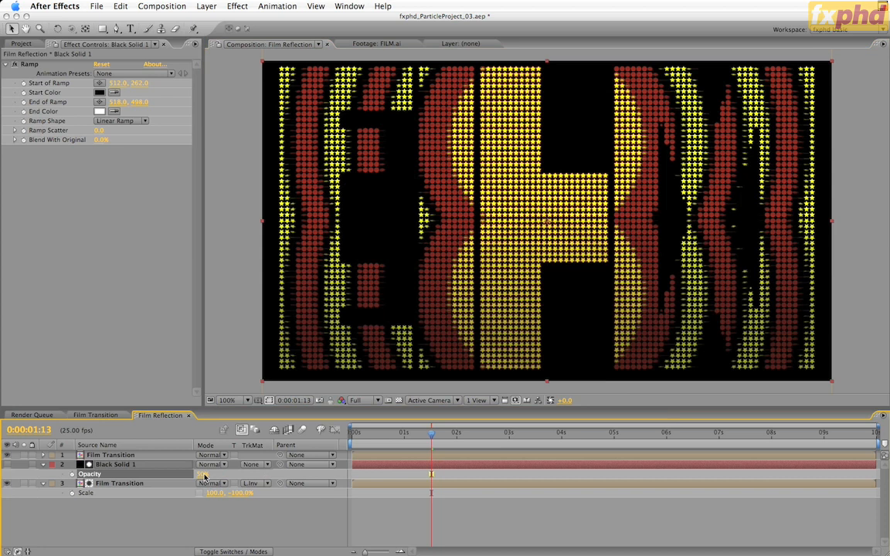
Set the flipped Film Transition layer's Opacity to 50%.
{"action": "left_click", "coordinate": [150, 484]}
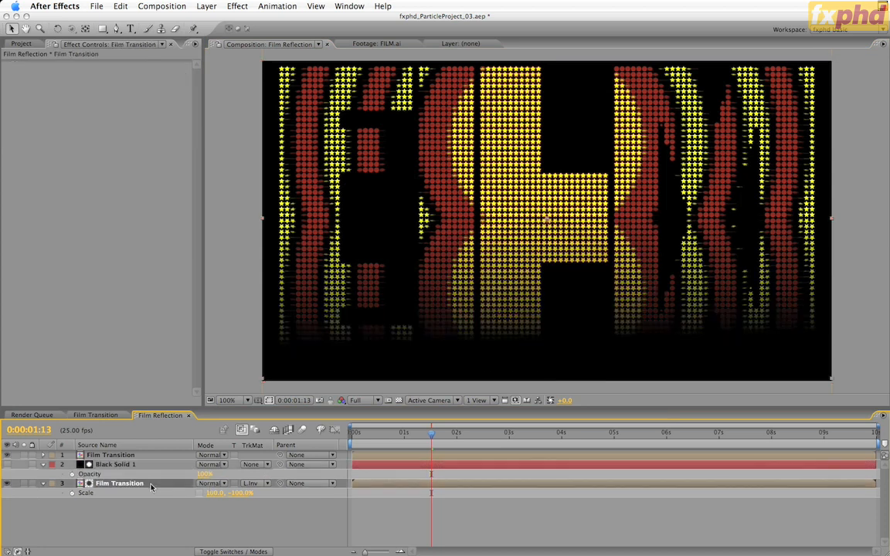
{"action": "key", "text": "t"}
{"action": "left_click", "coordinate": [204, 493]}
{"action": "type", "text": "50"}
{"action": "key", "text": "Return"}
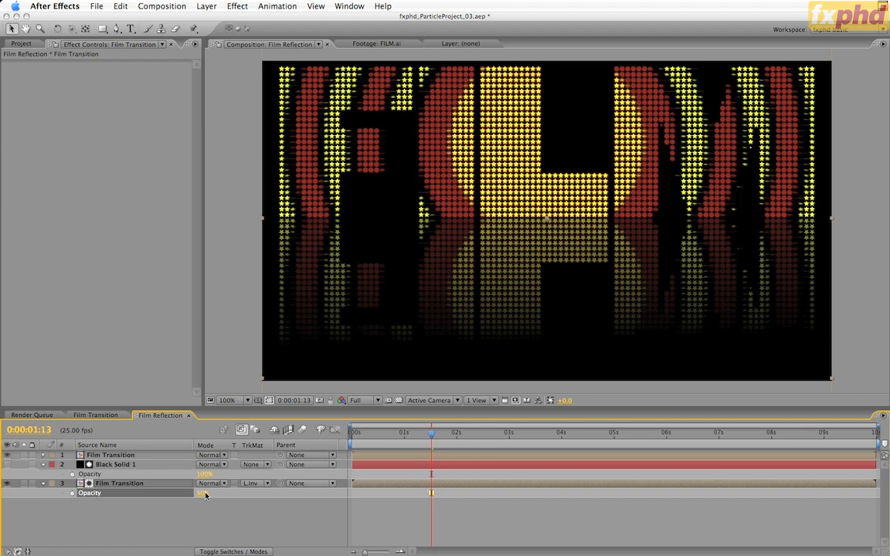
Pre-compose Black Solid 1 as Film Gradient with all attributes moved into it, and briefly show the layer to check the gradient.
{"action": "left_click", "coordinate": [111, 465]}
{"action": "key", "text": "super+shift+c"}
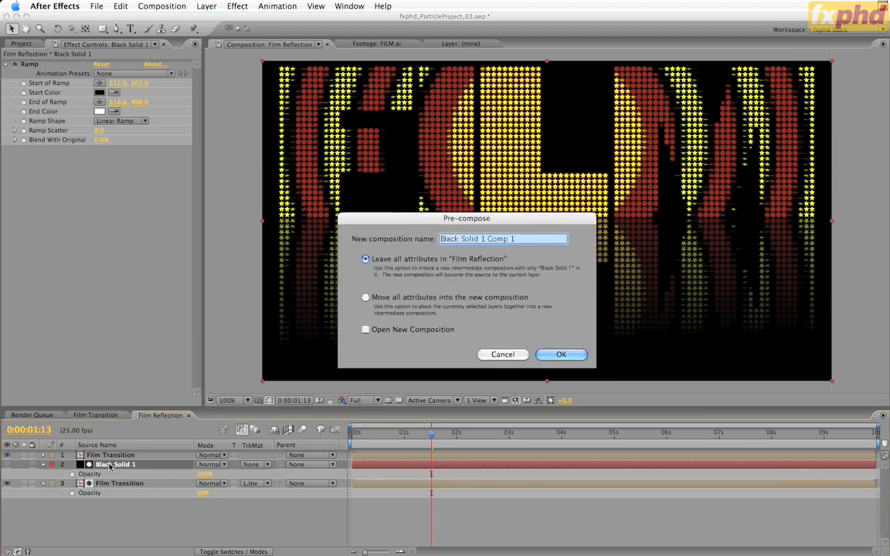
{"action": "key", "text": "BackSpace"}
{"action": "type", "text": "Film Gradient"}
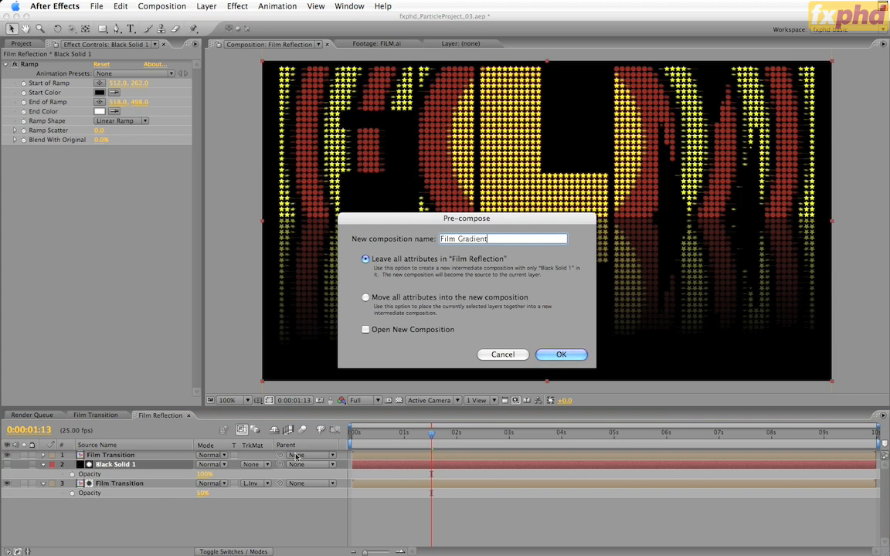
{"action": "left_click", "coordinate": [398, 299]}
{"action": "left_click", "coordinate": [561, 355]}
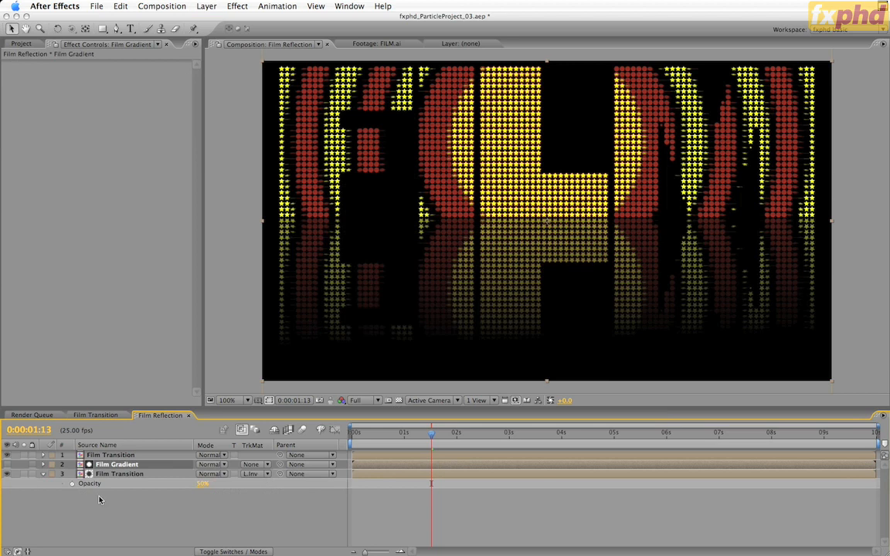
{"action": "left_click", "coordinate": [6, 465]}
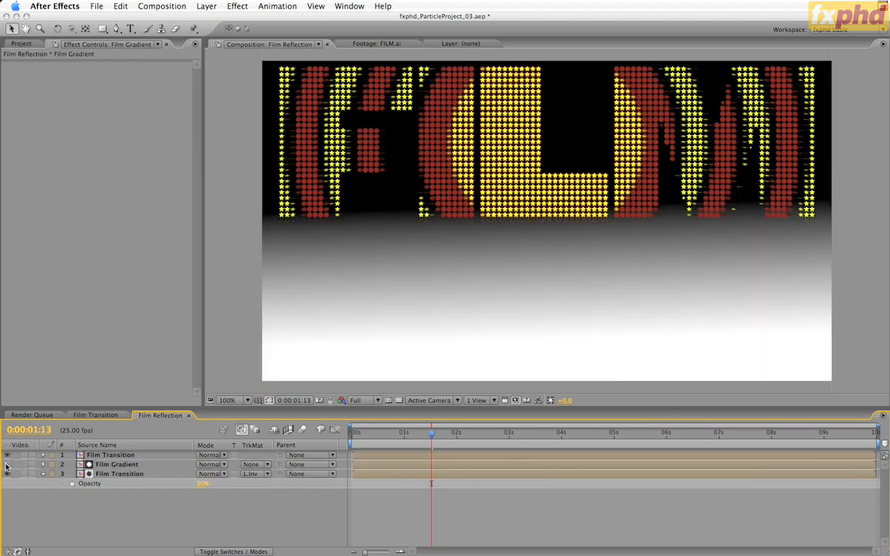
{"action": "left_click", "coordinate": [6, 464]}
Apply Compound Blur to the flipped Film Transition layer with Film Gradient as the blur layer.
{"action": "left_click", "coordinate": [132, 476]}
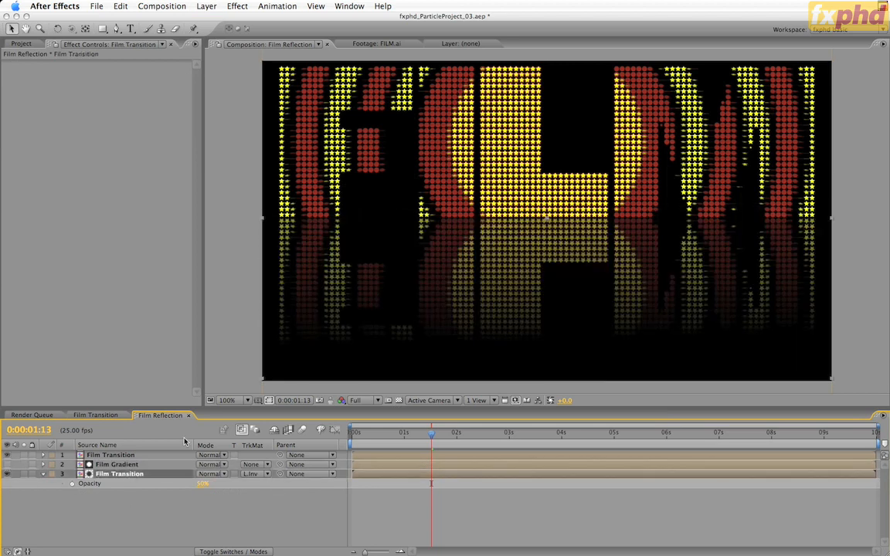
{"action": "left_click", "coordinate": [236, 6]}
{"action": "mouse_move", "coordinate": [263, 78]}
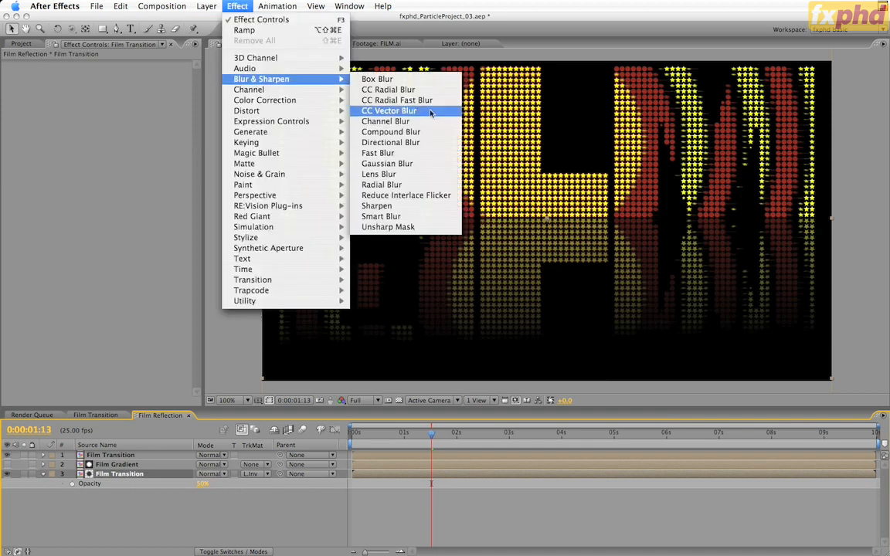
{"action": "left_click", "coordinate": [418, 138]}
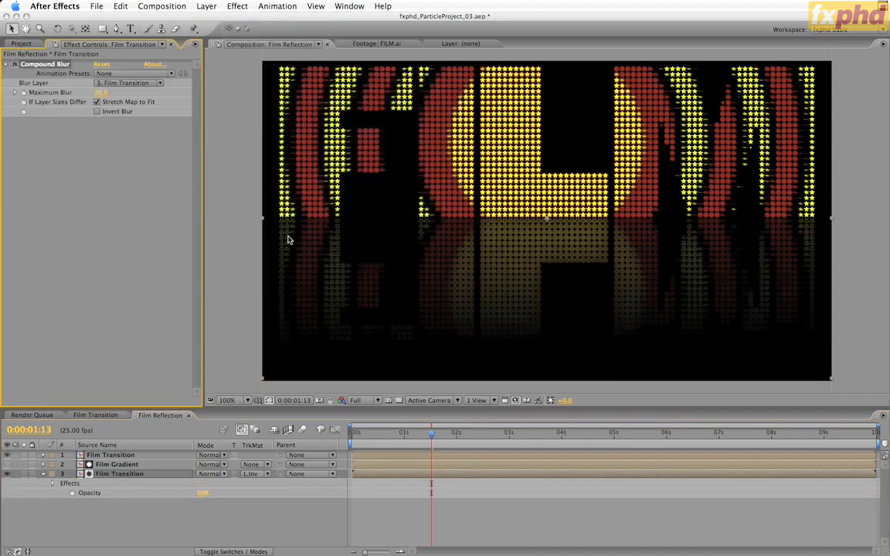
{"action": "left_click", "coordinate": [131, 82]}
{"action": "left_click", "coordinate": [141, 76]}
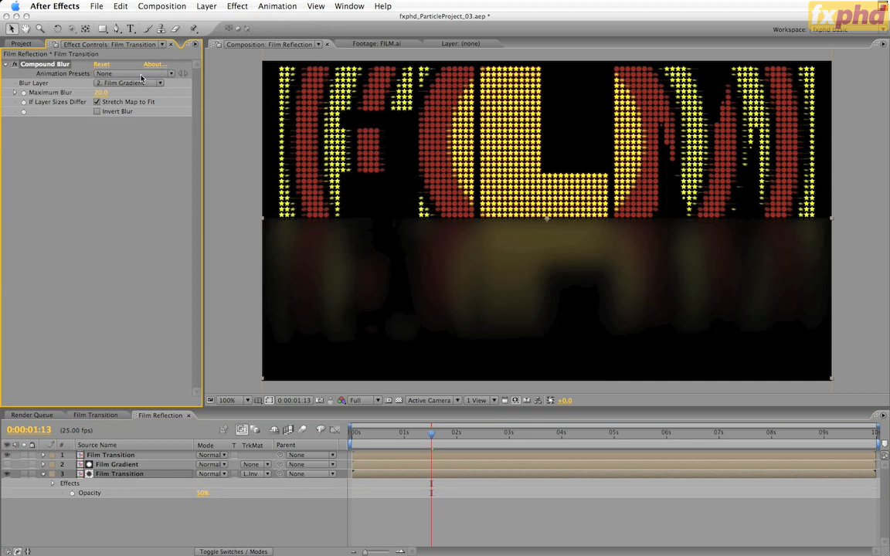
Set the Compound Blur's Maximum Blur to 1.0 and enable Invert Blur.
{"action": "left_click", "coordinate": [100, 92]}
{"action": "type", "text": "40"}
{"action": "key", "text": "Return"}
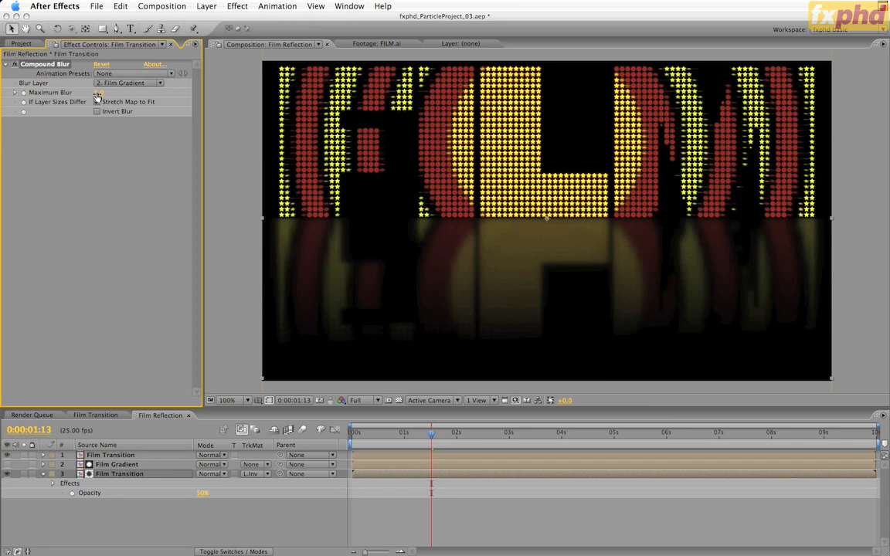
{"action": "left_click", "coordinate": [97, 101]}
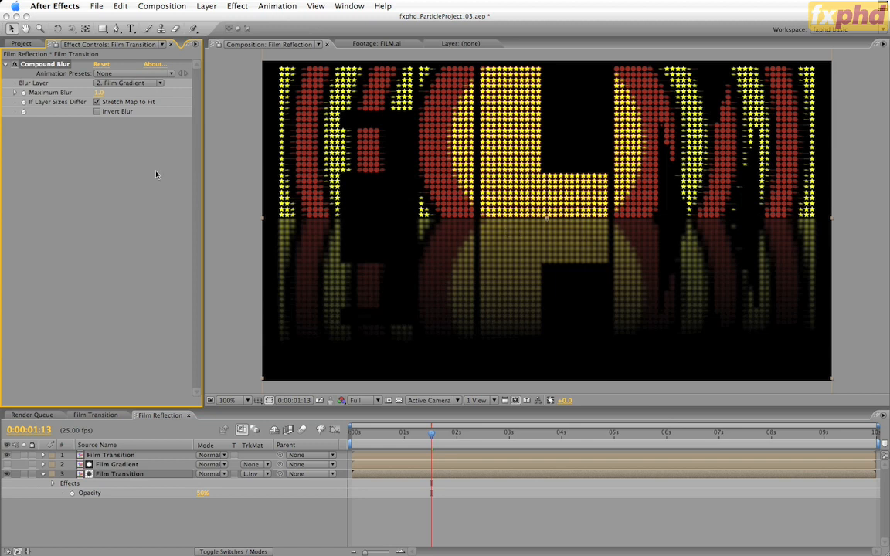
{"action": "left_click", "coordinate": [97, 112]}
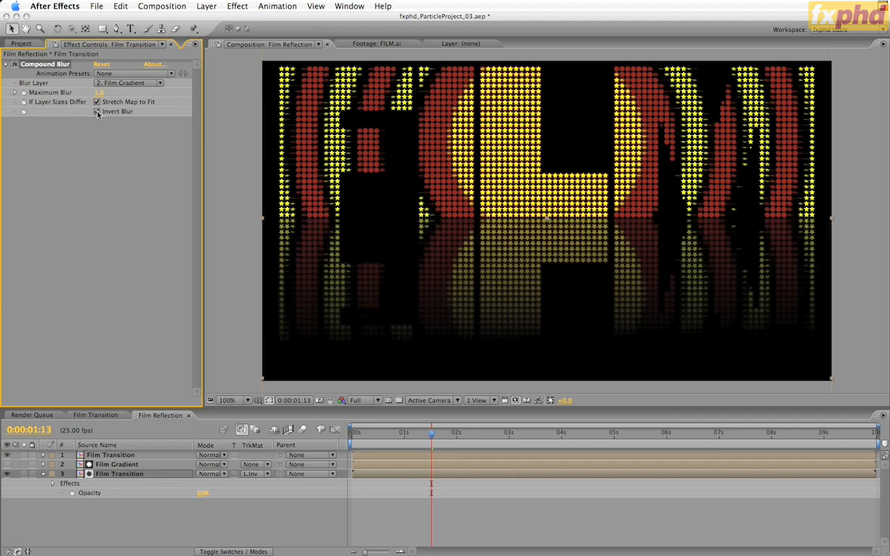
Set the reflection's Maximum Blur to 2.5 and its layer Opacity to 35%.
{"action": "left_click", "coordinate": [99, 93]}
{"action": "type", "text": "2.5"}
{"action": "key", "text": "Return"}
{"action": "left_click", "coordinate": [199, 493]}
{"action": "type", "text": "35"}
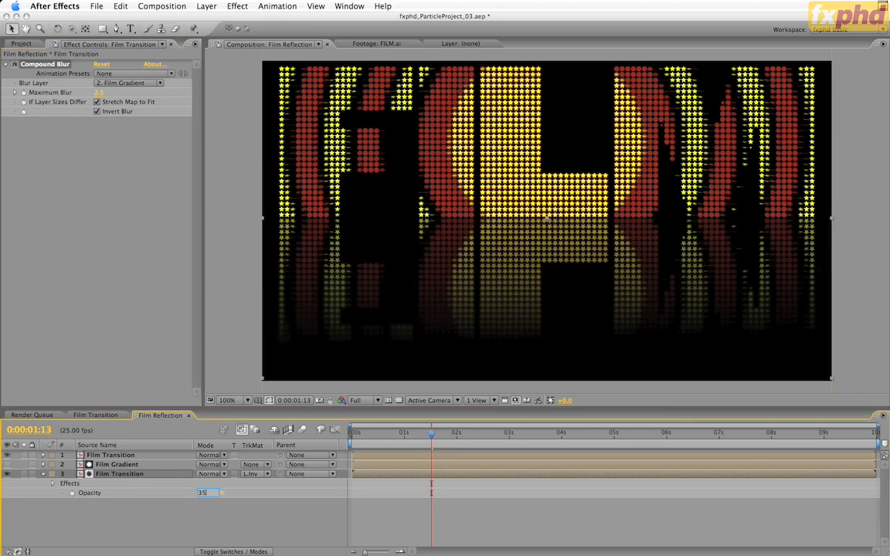
{"action": "key", "text": "Return"}
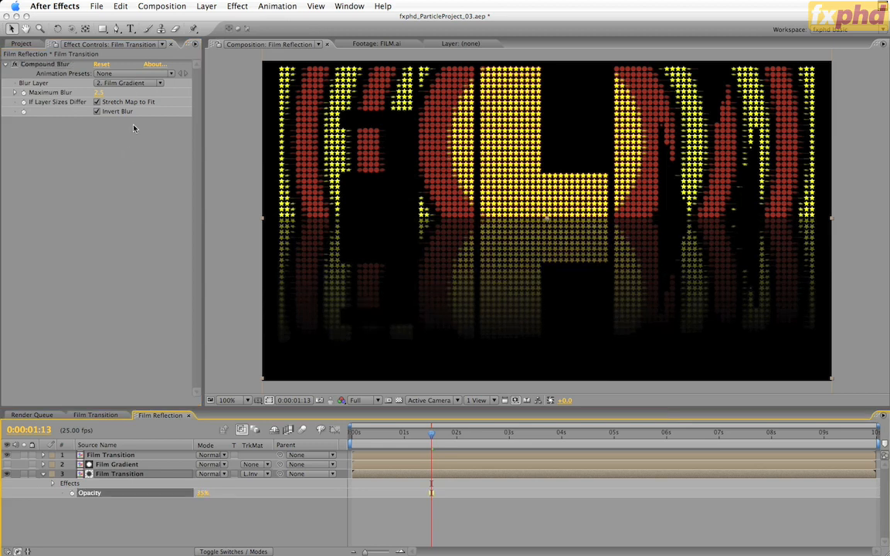
Increase the Compound Blur's Maximum Blur to 3.5 on the reflection layer.
{"action": "left_click", "coordinate": [99, 92]}
{"action": "type", "text": "3"}
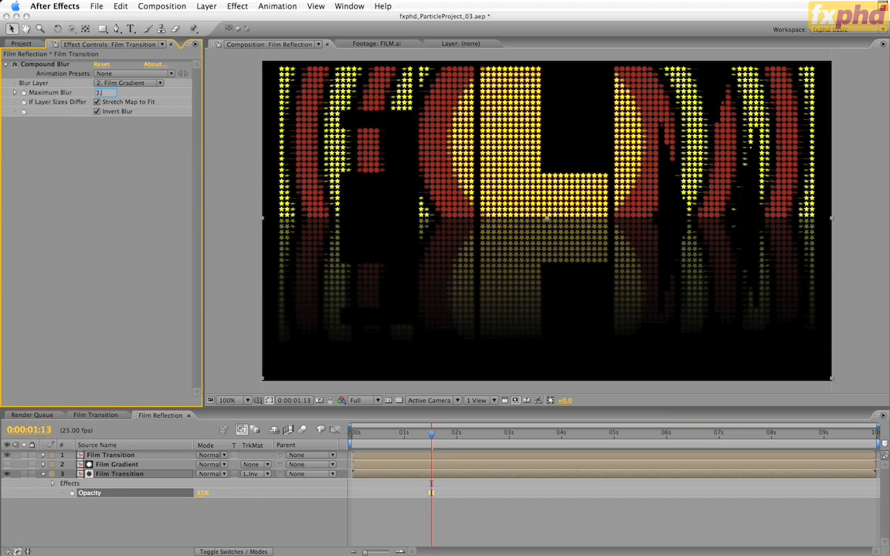
{"action": "key", "text": "Return"}
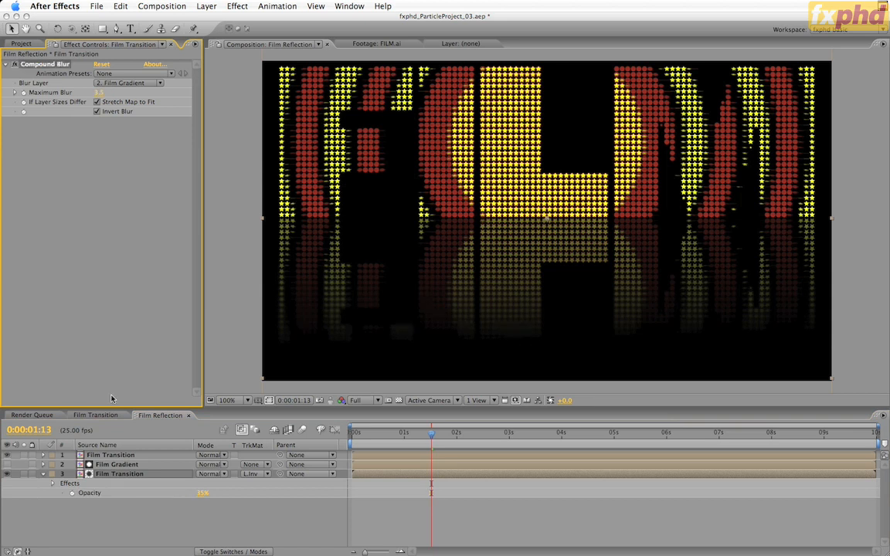
Parent the Film Gradient and flipped Film Transition layers to the upper Film Transition layer, then move that parent layer vertically in the composition.
{"action": "left_click", "coordinate": [149, 474]}
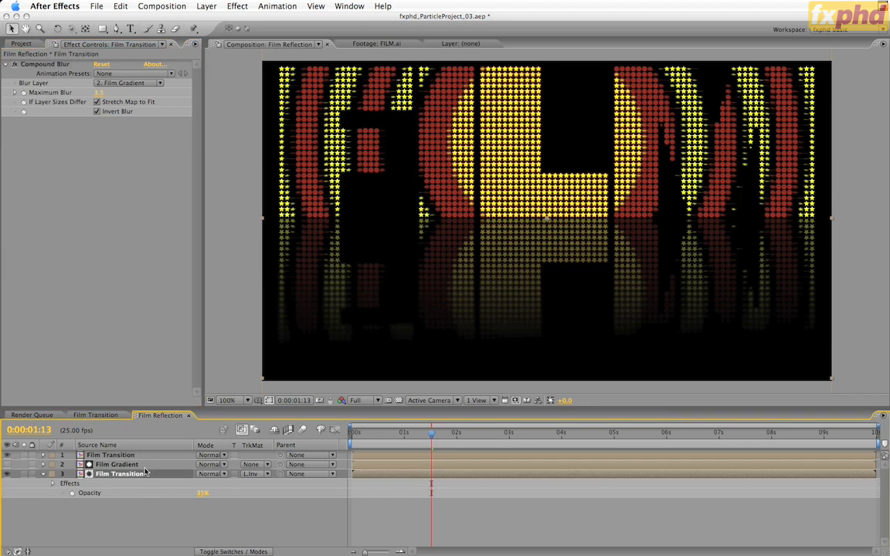
{"action": "left_click", "coordinate": [144, 466], "text": "shift"}
{"action": "left_click_drag", "start_coordinate": [279, 465], "coordinate": [128, 456]}
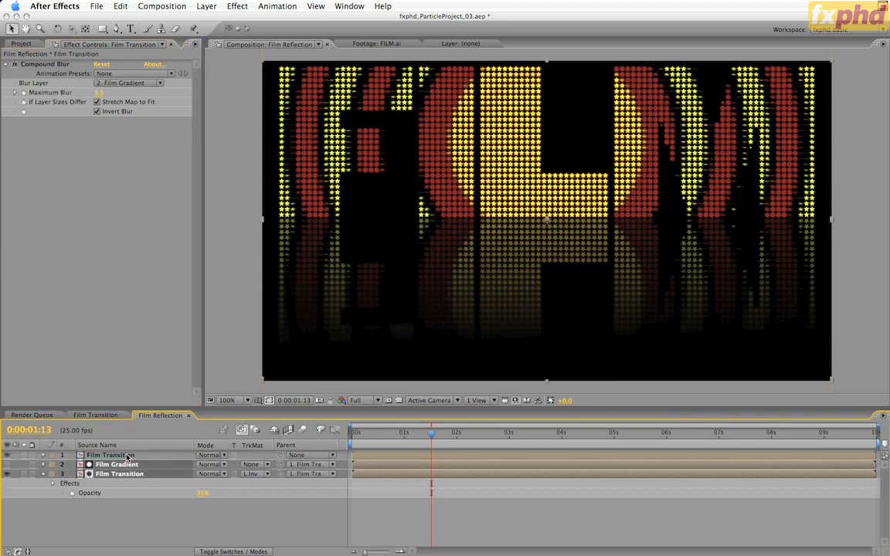
{"action": "left_click", "coordinate": [122, 456]}
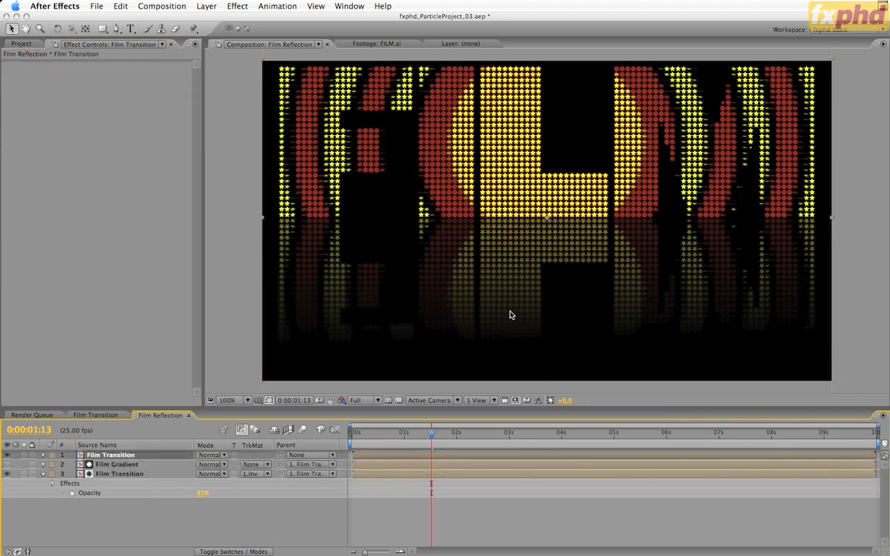
{"action": "left_click_drag", "start_coordinate": [511, 312], "coordinate": [531, 202]}
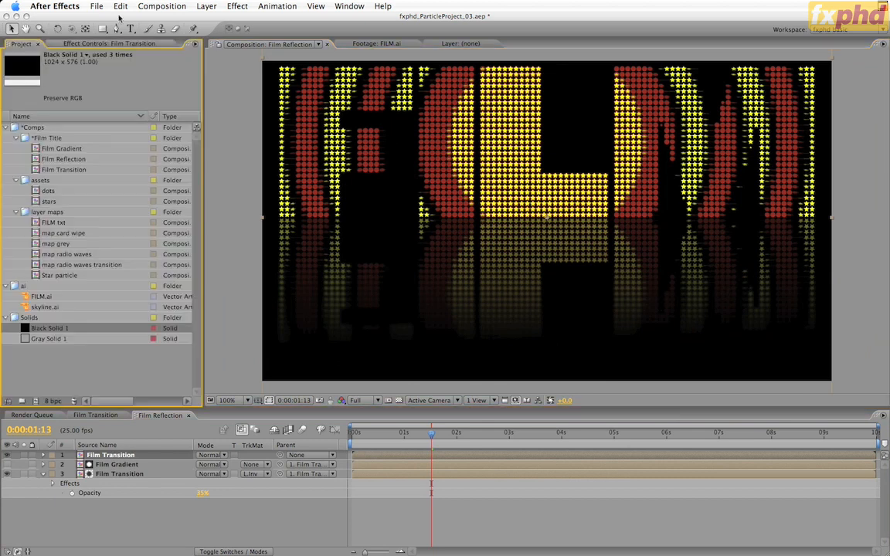
Save the project as the next incremental version, fxphd_ParticleProject_04.aep.
{"action": "left_click", "coordinate": [55, 6]}
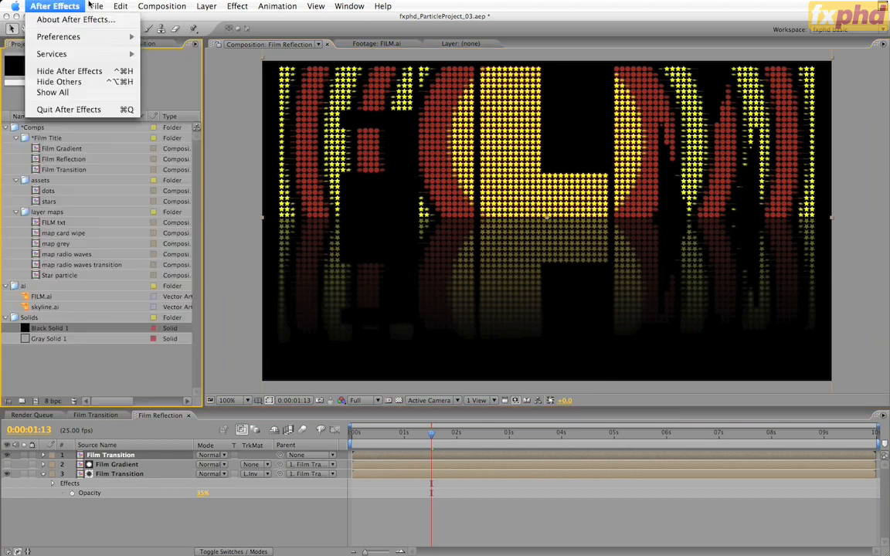
{"action": "mouse_move", "coordinate": [96, 6]}
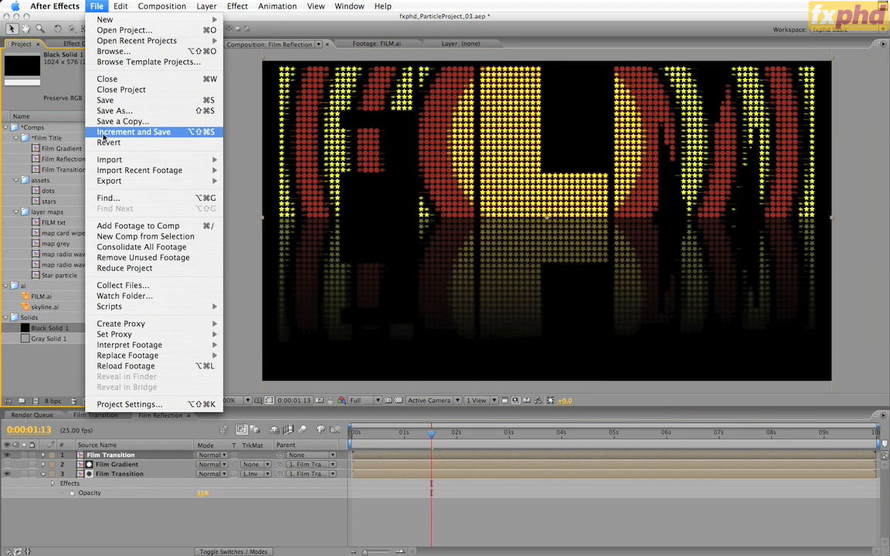
{"action": "left_click", "coordinate": [116, 133]}
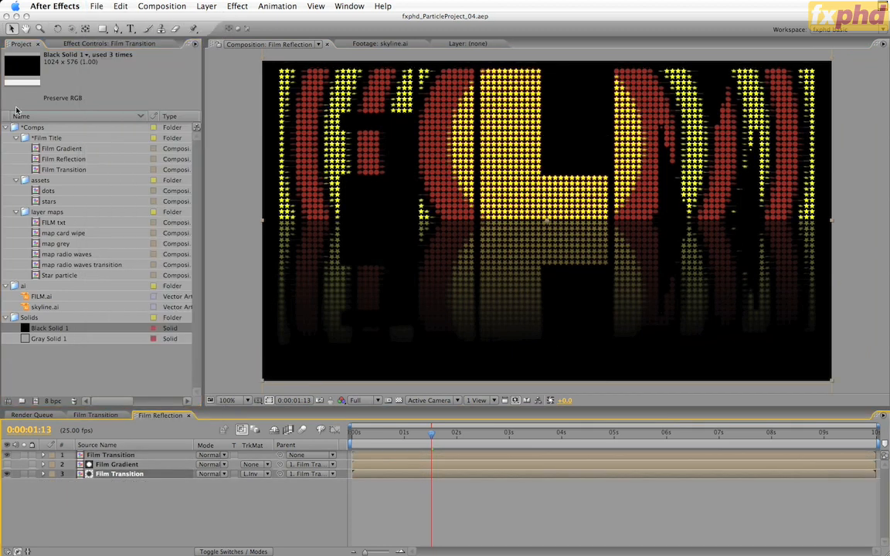
Create a 5-second composition named *Film Main in the *Film Title folder, keeping the 1024 x 576, 25 fps preset.
{"action": "left_click", "coordinate": [51, 139]}
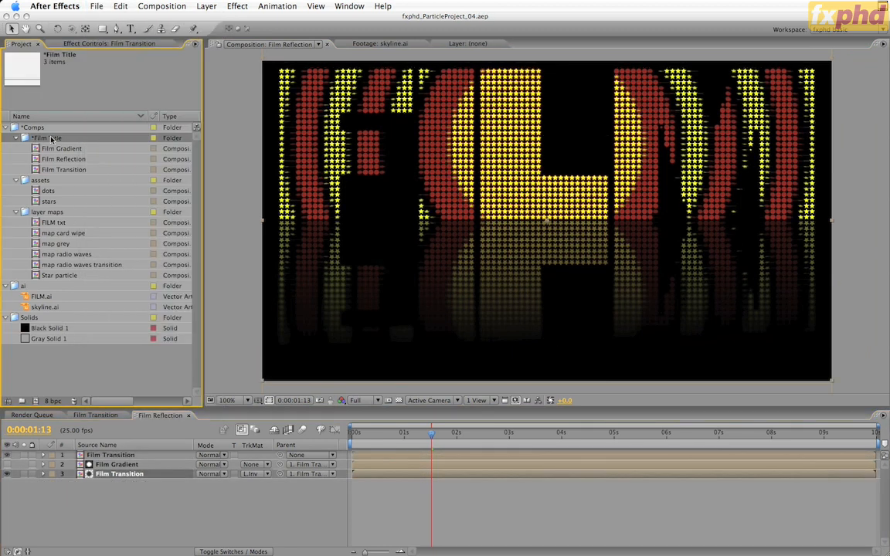
{"action": "key", "text": "super+n"}
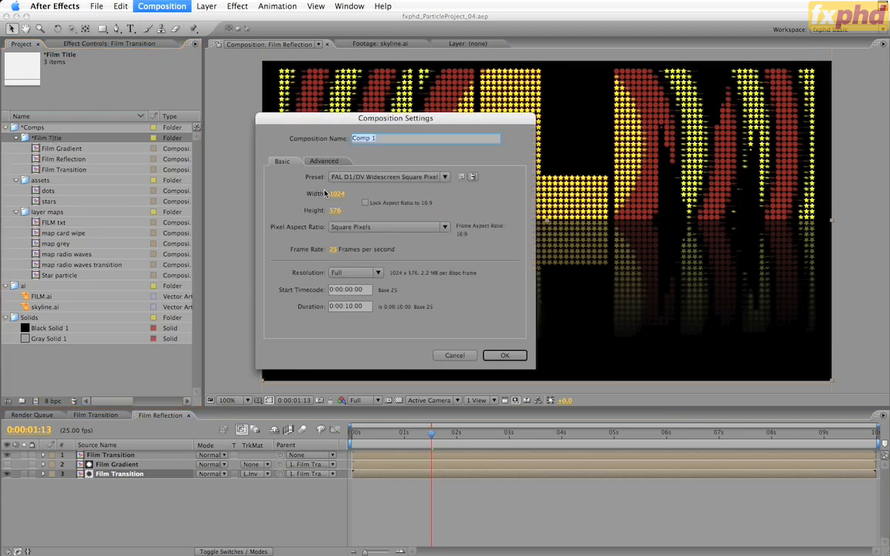
{"action": "type", "text": "*Film Main"}
{"action": "left_click", "coordinate": [358, 306]}
{"action": "left_click_drag", "start_coordinate": [358, 306], "coordinate": [348, 307]}
{"action": "type", "text": "5"}
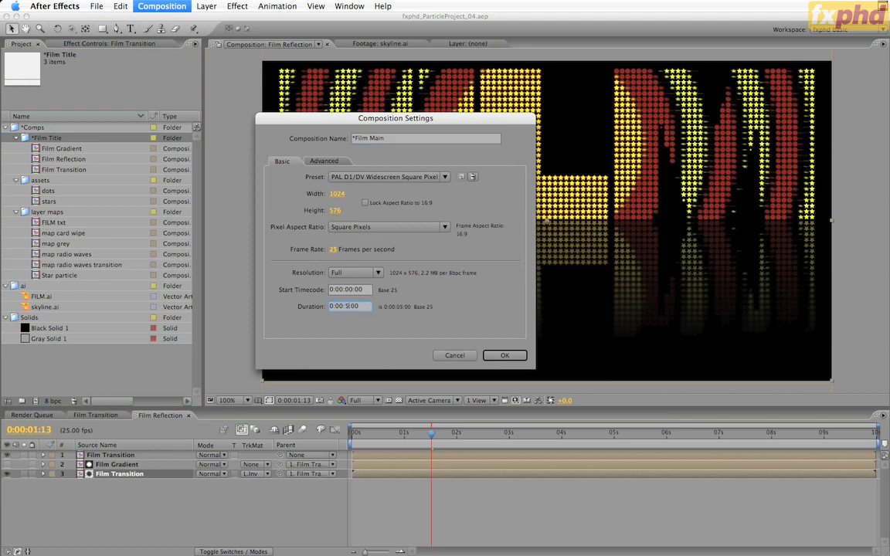
{"action": "key", "text": "Return"}
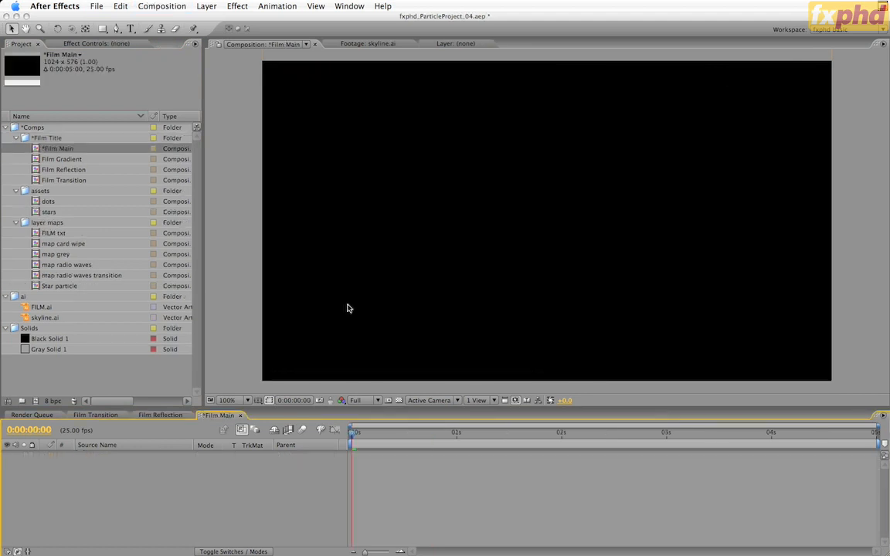
Add the Film Reflection composition to *Film Main as a 3D layer, with the current time at 0:00:01:13.
{"action": "left_click", "coordinate": [78, 171]}
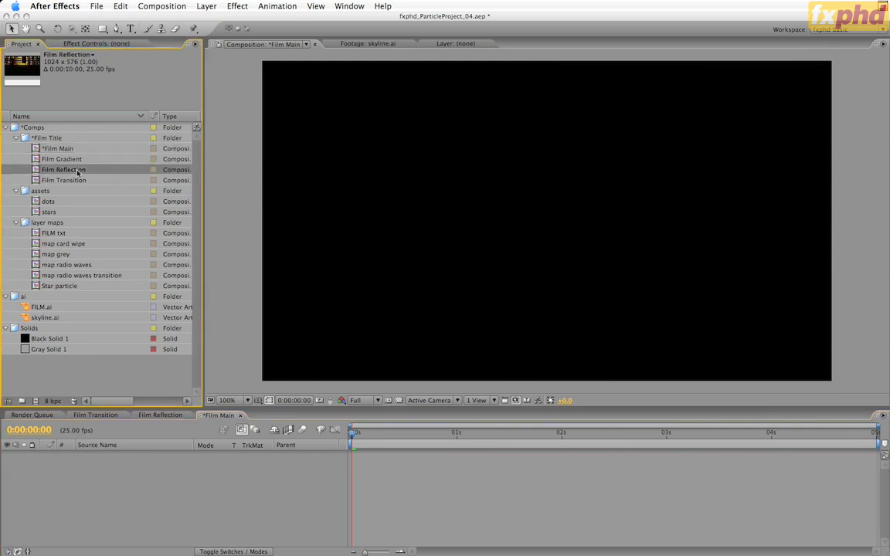
{"action": "left_click_drag", "start_coordinate": [78, 172], "coordinate": [196, 476]}
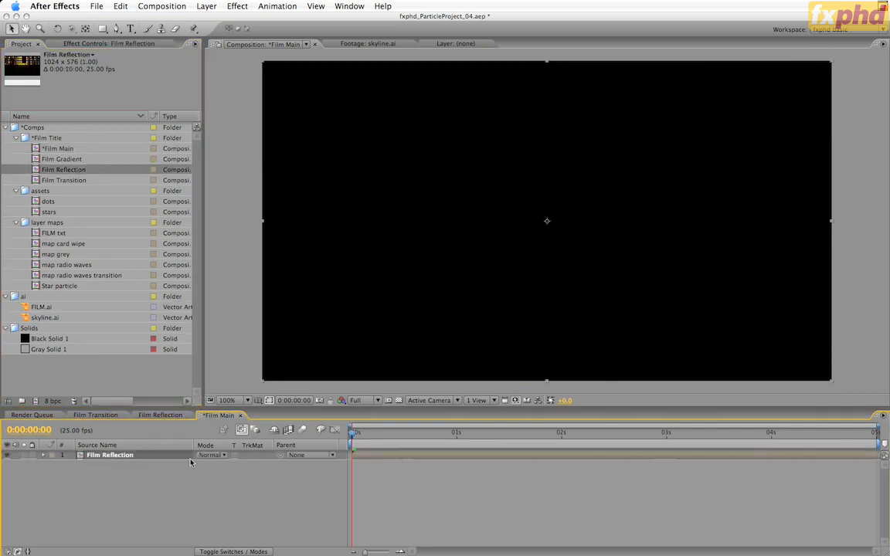
{"action": "key", "text": "space"}
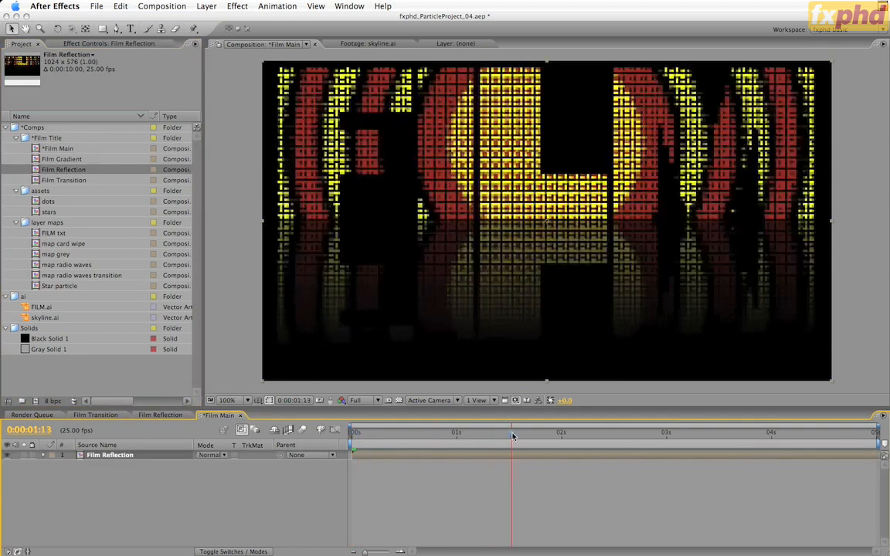
{"action": "key", "text": "space"}
{"action": "key", "text": "F4"}
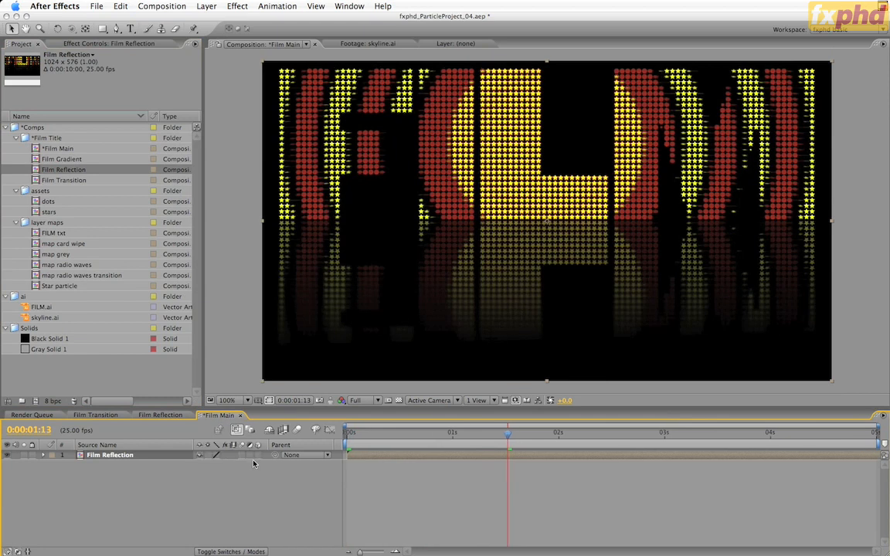
{"action": "left_click", "coordinate": [258, 455]}
Add a camera to *Film Main using the 28mm preset.
{"action": "left_click", "coordinate": [203, 6]}
{"action": "mouse_move", "coordinate": [198, 21]}
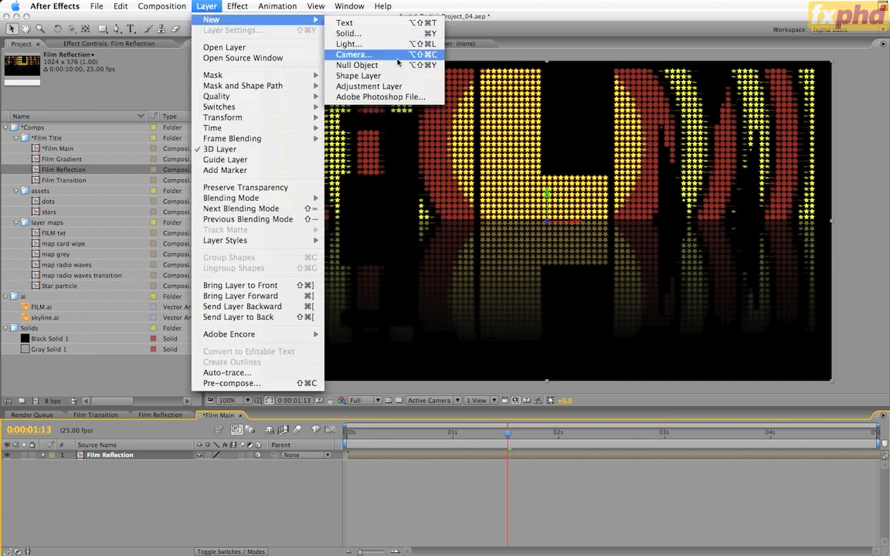
{"action": "left_click", "coordinate": [353, 55]}
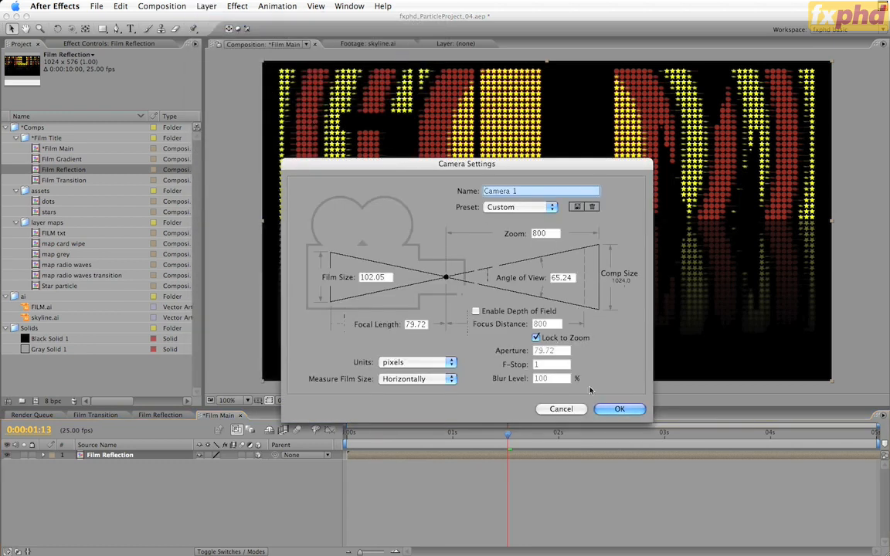
{"action": "left_click", "coordinate": [519, 209]}
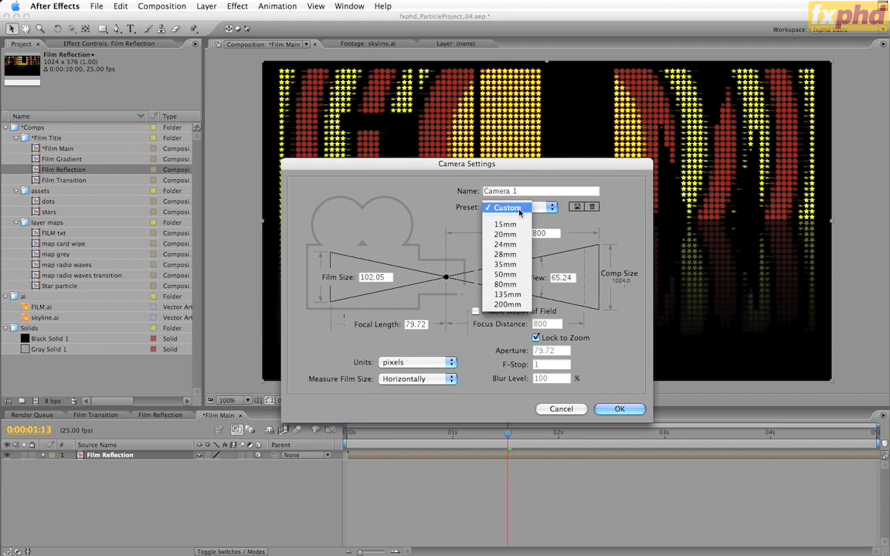
{"action": "left_click", "coordinate": [507, 254]}
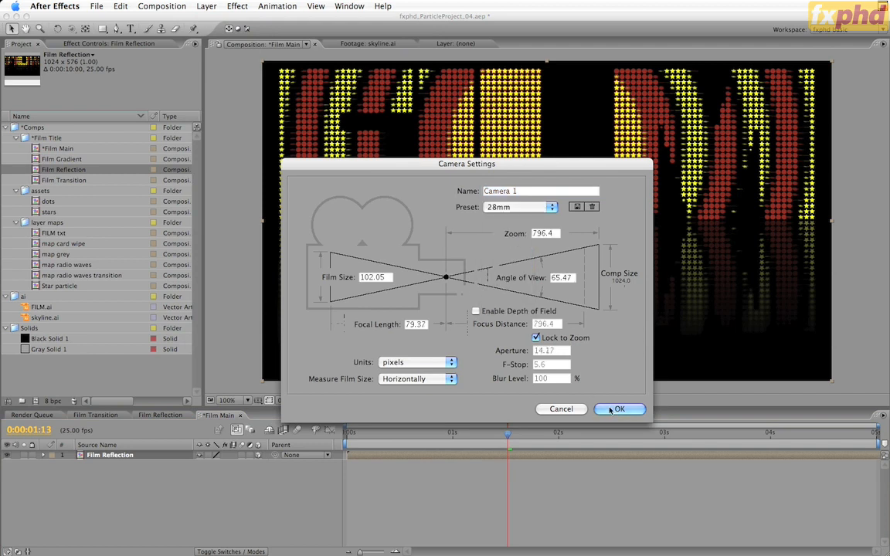
{"action": "left_click", "coordinate": [619, 409]}
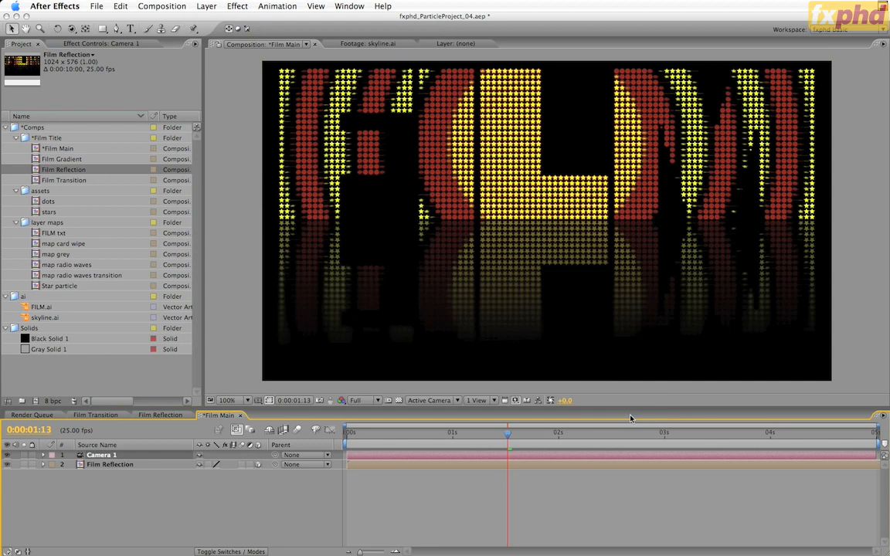
Add a null object to *Film Main and rename it cam pitch.
{"action": "left_click", "coordinate": [207, 7]}
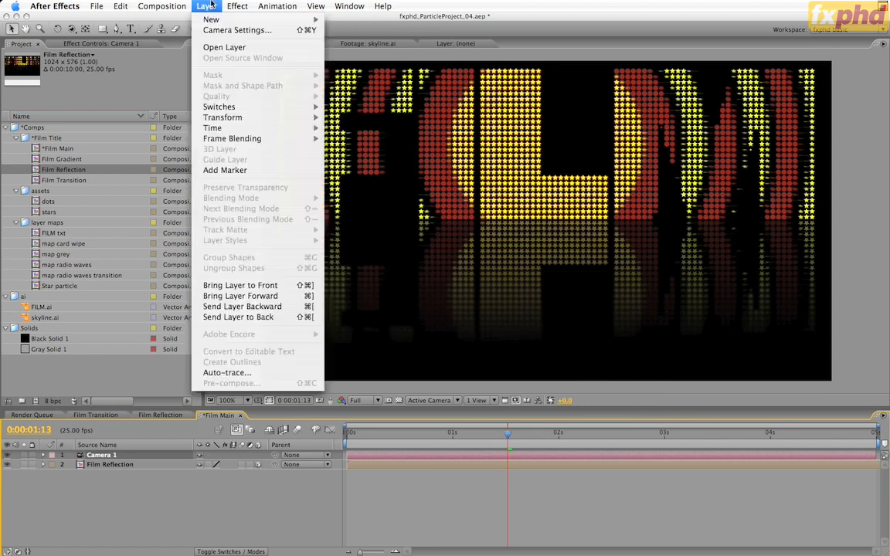
{"action": "mouse_move", "coordinate": [213, 20]}
{"action": "left_click", "coordinate": [391, 67]}
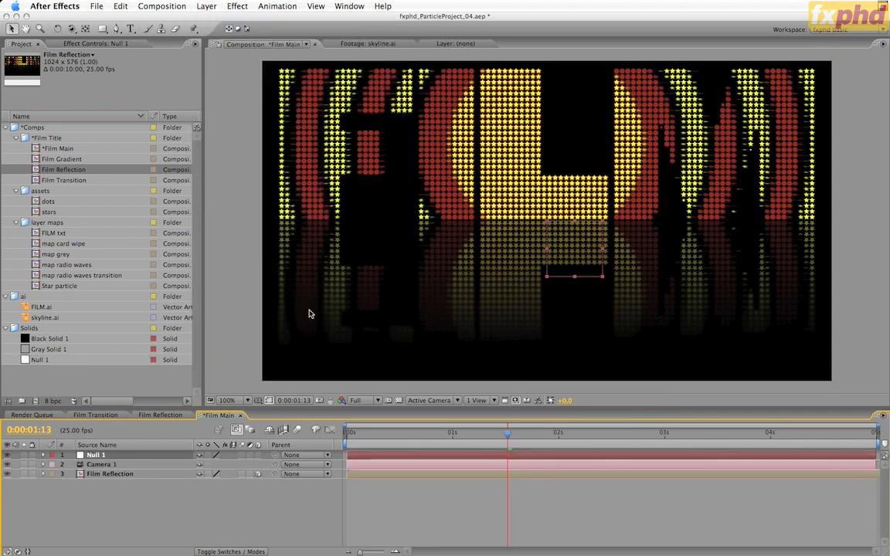
{"action": "key", "text": "Return"}
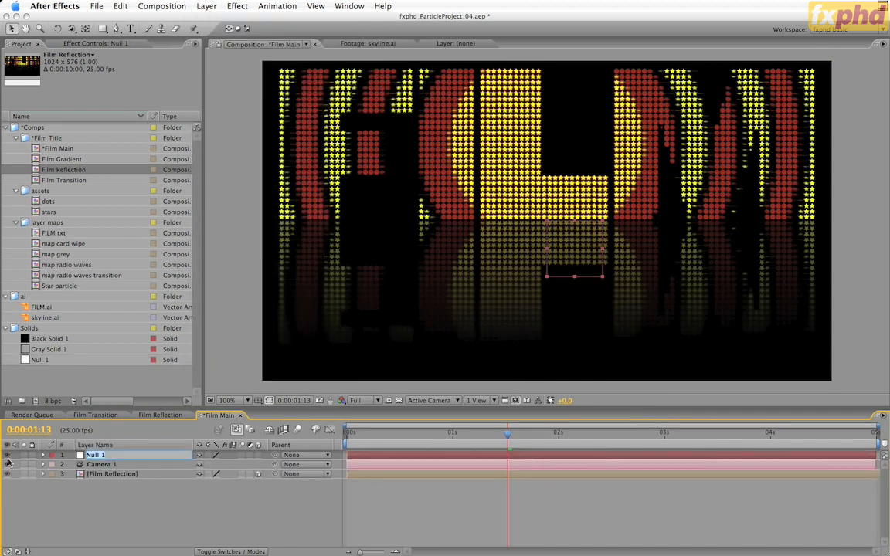
{"action": "type", "text": "cam pich"}
{"action": "key", "text": "BackSpace"}
{"action": "key", "text": "BackSpace"}
{"action": "type", "text": "ltch"}
{"action": "key", "text": "Return"}
Duplicate the cam pitch null twice, naming the copies cam heading and cam controller.
{"action": "key", "text": "super+d"}
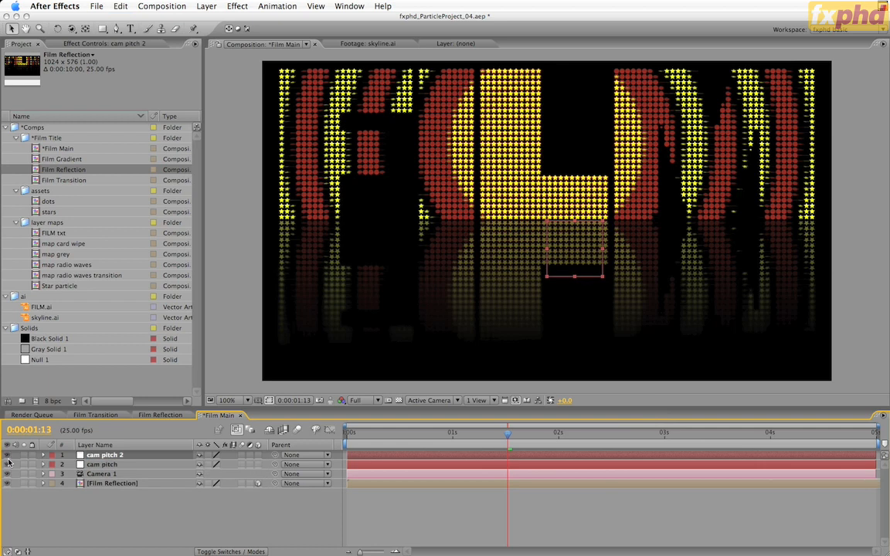
{"action": "type", "text": "cam heading"}
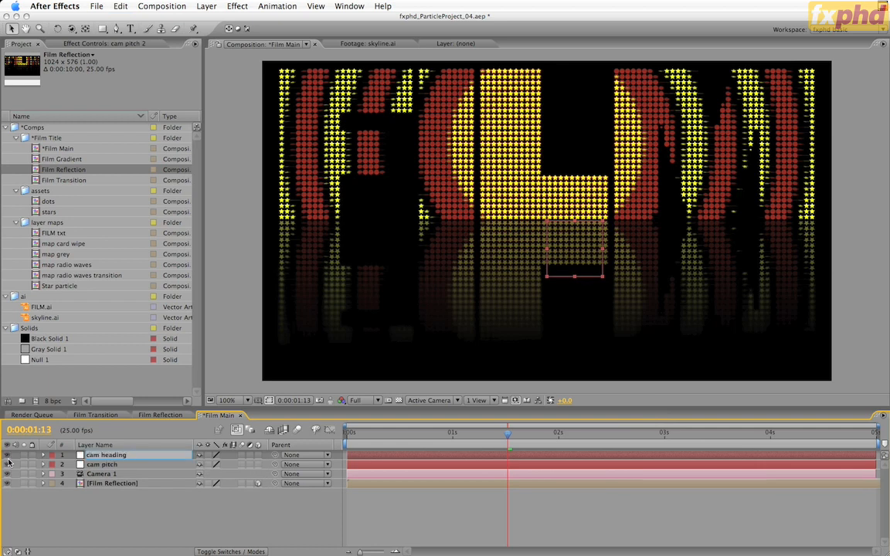
{"action": "key", "text": "Return"}
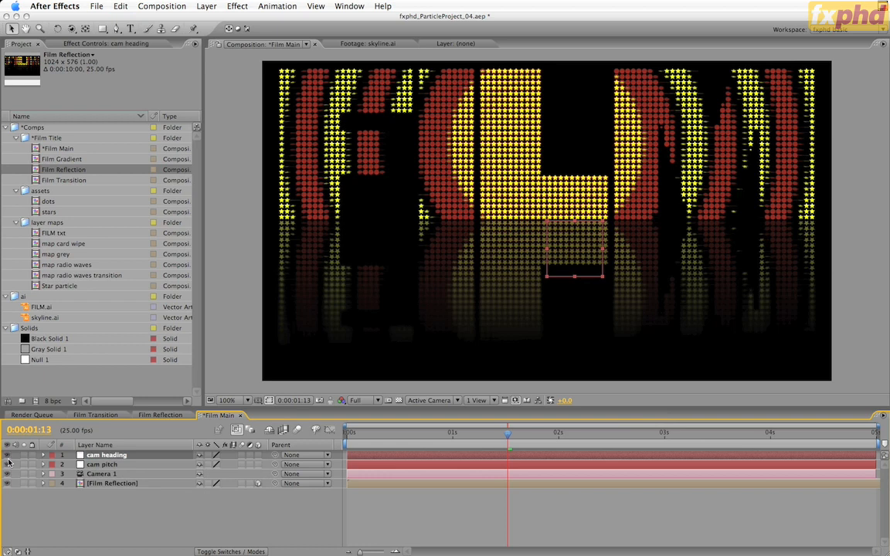
{"action": "key", "text": "super+d"}
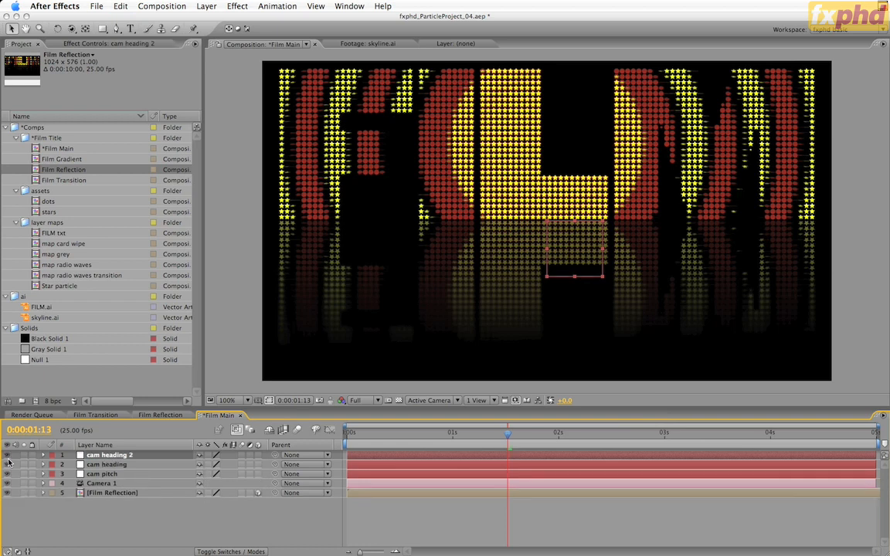
{"action": "key", "text": "Return"}
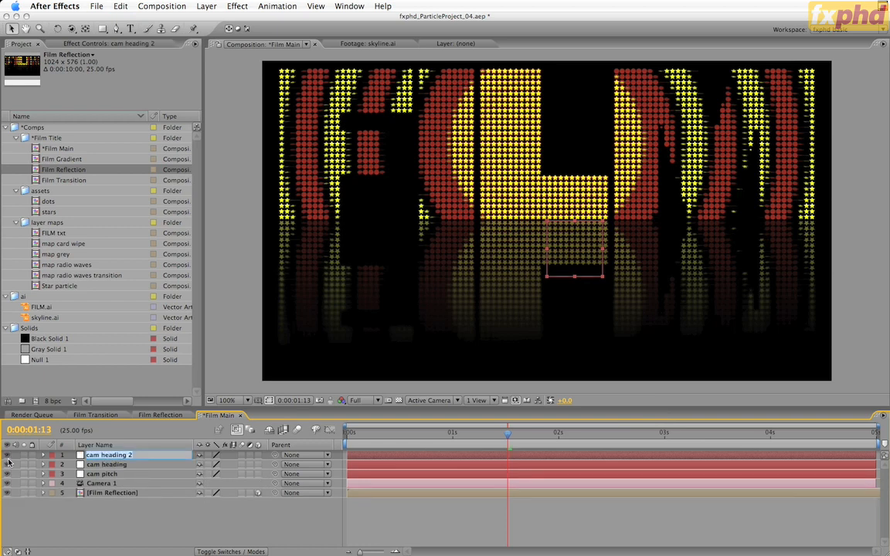
{"action": "type", "text": "cam controller"}
{"action": "key", "text": "Return"}
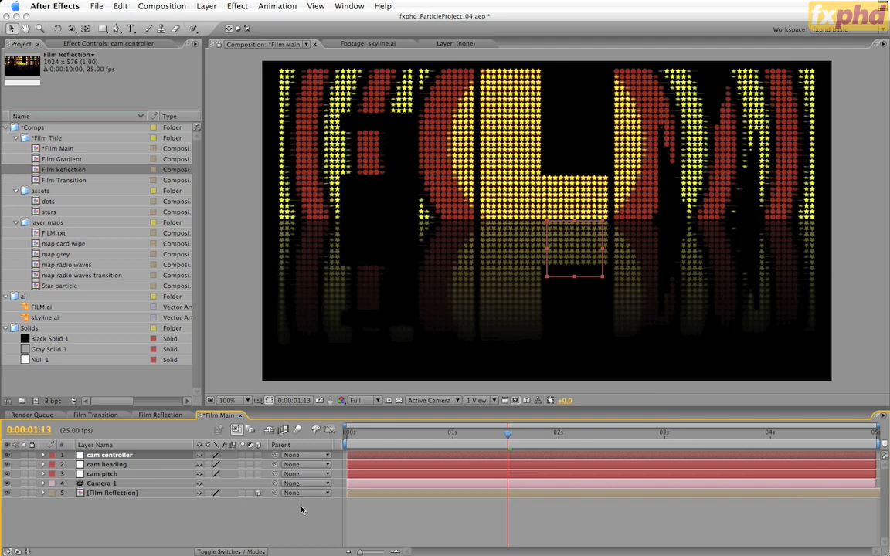
Parent Camera 1 to cam pitch, cam pitch to cam heading, and cam heading to cam controller.
{"action": "left_click_drag", "start_coordinate": [274, 483], "coordinate": [108, 474]}
{"action": "left_click_drag", "start_coordinate": [274, 474], "coordinate": [149, 466]}
{"action": "left_click_drag", "start_coordinate": [275, 465], "coordinate": [135, 457]}
Apply an Angle Control expression effect to the cam controller null and rename it Cam Heading.
{"action": "left_click", "coordinate": [237, 6]}
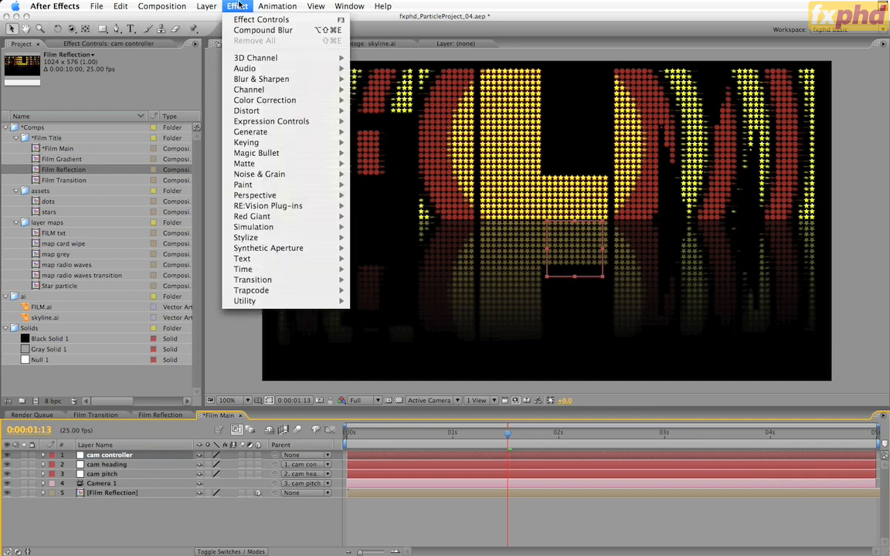
{"action": "mouse_move", "coordinate": [247, 123]}
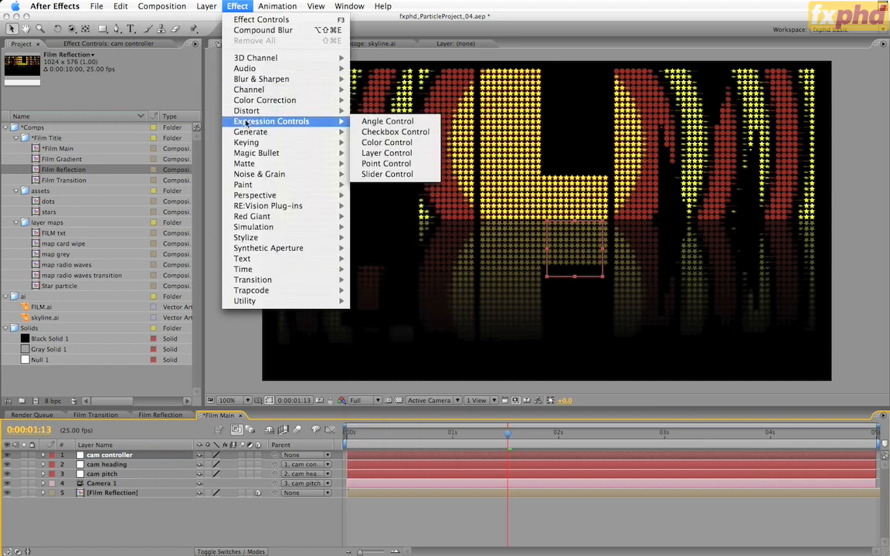
{"action": "left_click", "coordinate": [387, 121]}
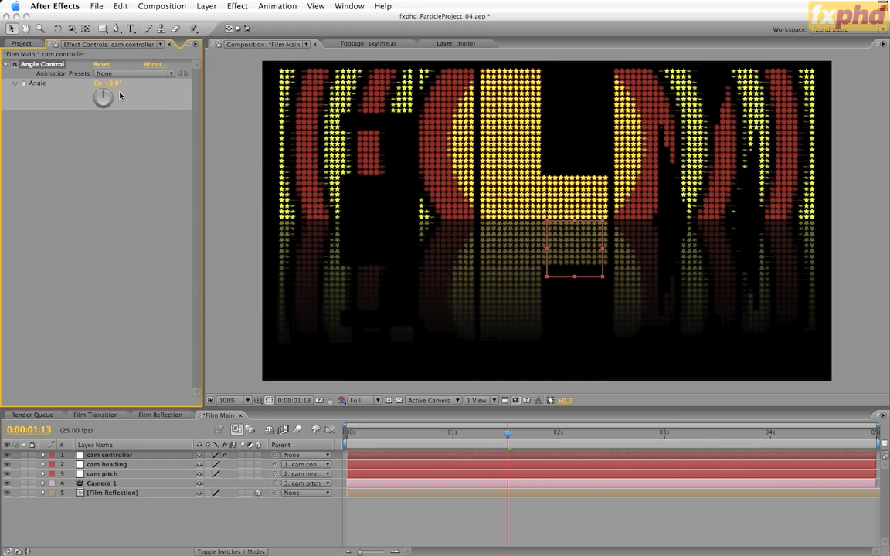
{"action": "key", "text": "Return"}
{"action": "type", "text": "Cam Heading"}
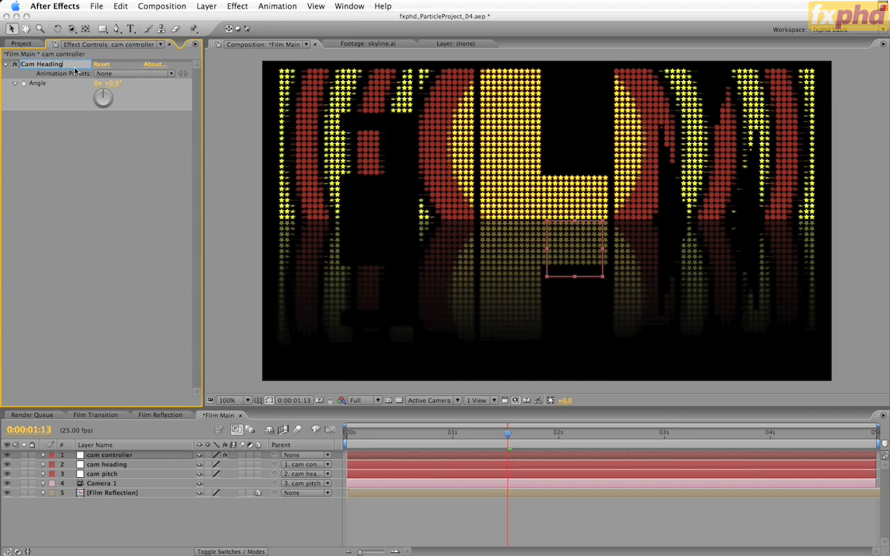
{"action": "key", "text": "Return"}
Duplicate the Cam Heading angle control on the cam controller null and rename the copy Cam Pitch.
{"action": "key", "text": "super+d"}
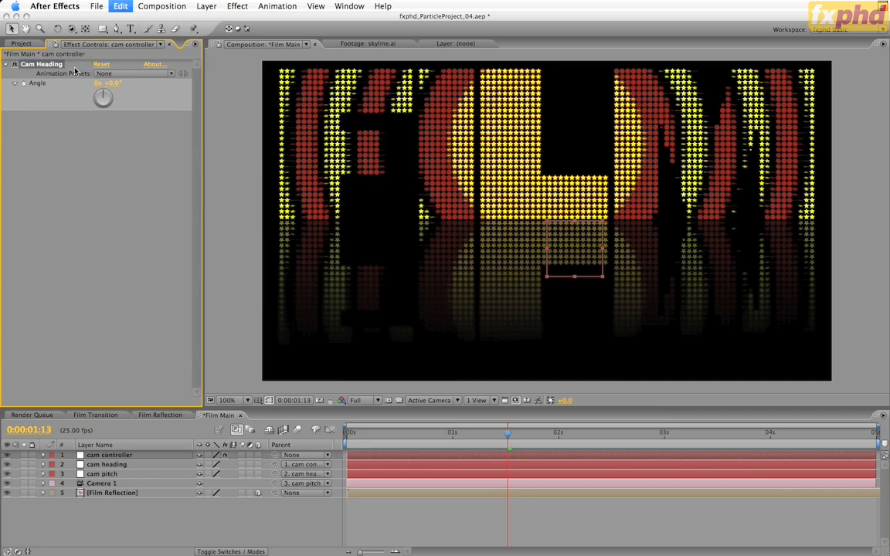
{"action": "key", "text": "Return"}
{"action": "type", "text": "Cam Pitch"}
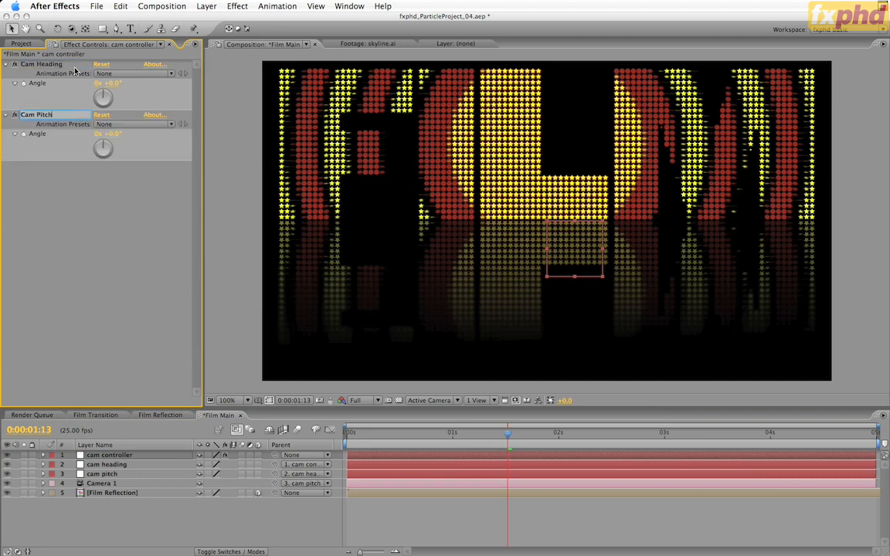
{"action": "key", "text": "Return"}
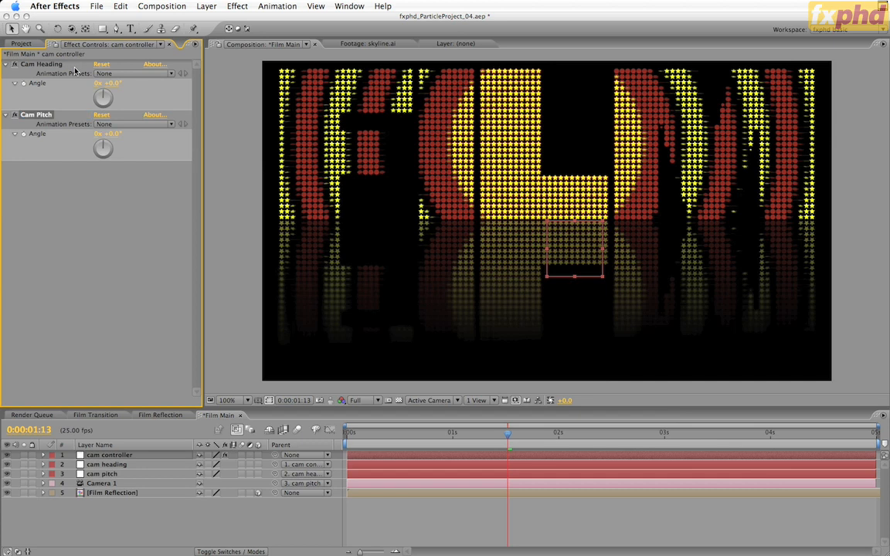
Add a Slider Control expression effect named Cam Zdepth to cam controller and save the project as incremented version fxphd_ParticleProject_05.aep.
{"action": "left_click", "coordinate": [236, 6]}
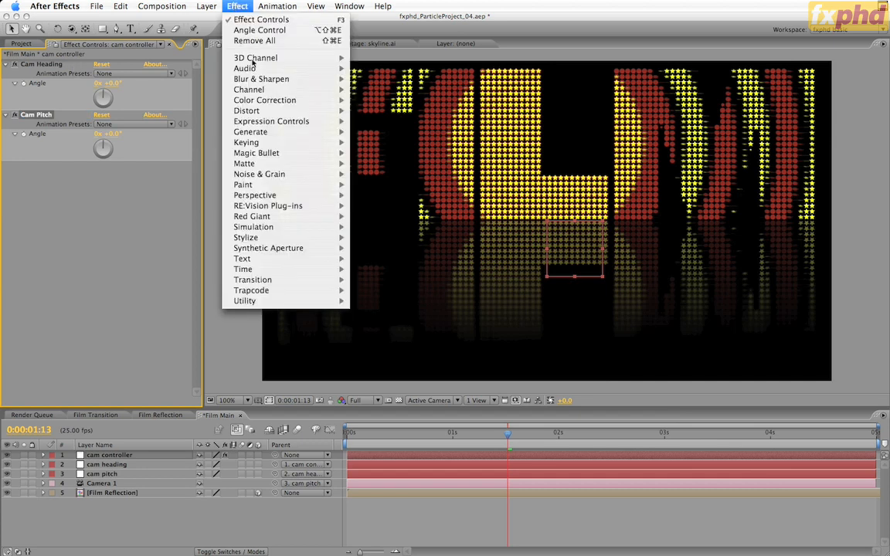
{"action": "mouse_move", "coordinate": [270, 122]}
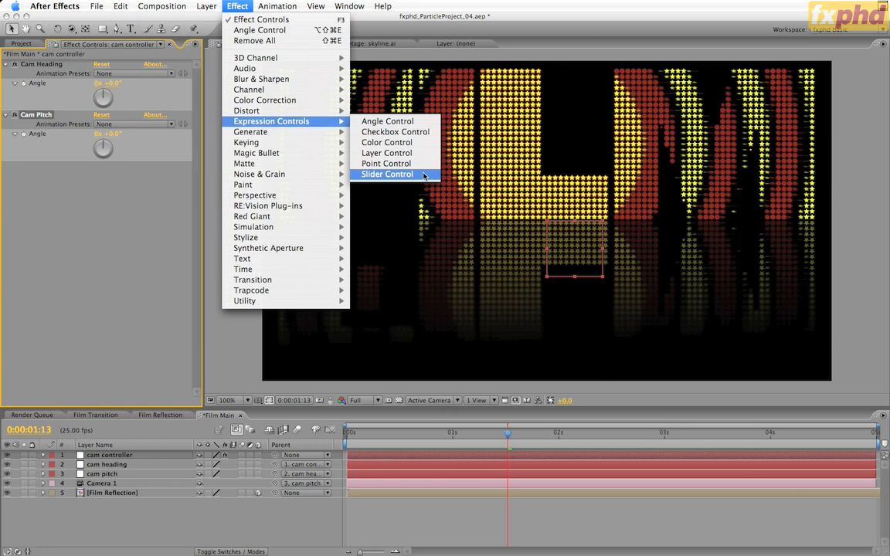
{"action": "left_click", "coordinate": [385, 159]}
{"action": "key", "text": "Return"}
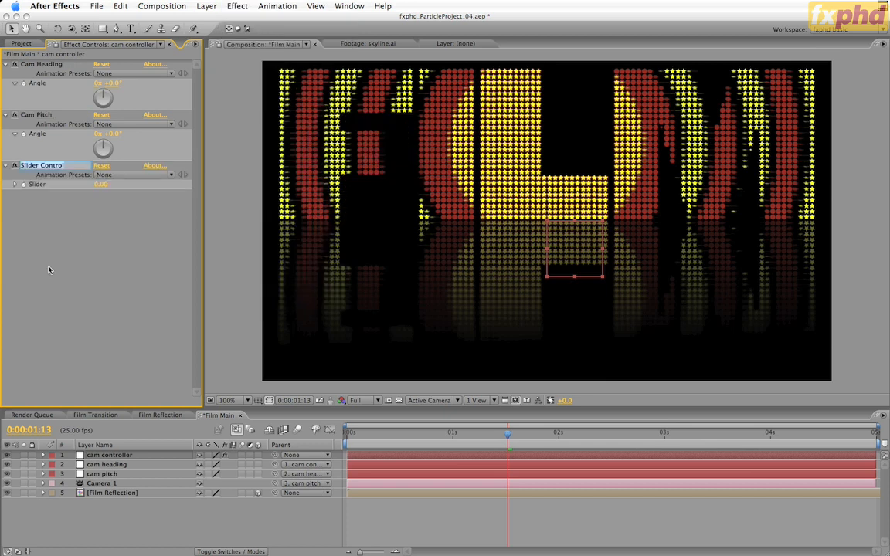
{"action": "type", "text": "Cam Zdepth"}
{"action": "key", "text": "Return"}
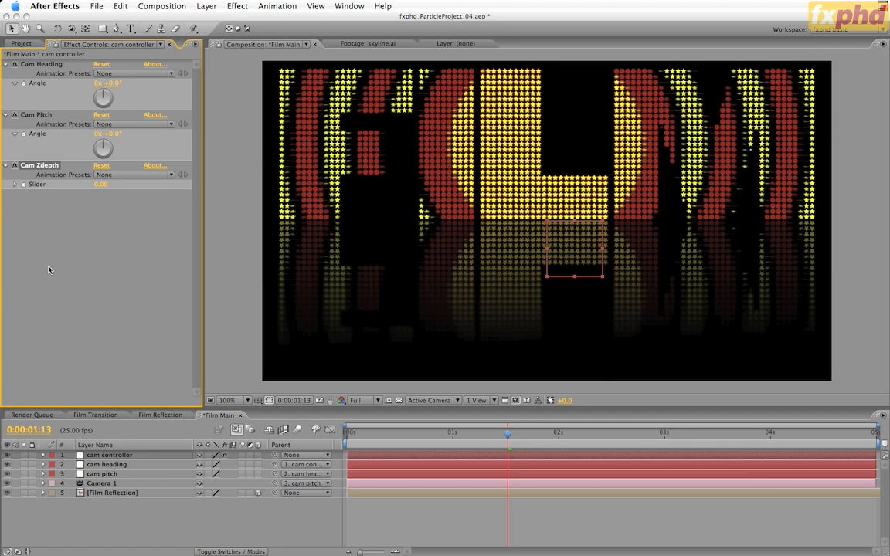
{"action": "key", "text": "super+alt+shift+s"}
Make the three nulls 3D layers, then try tilting cam pitch in X Rotation and undo the tilt.
{"action": "left_click", "coordinate": [107, 474]}
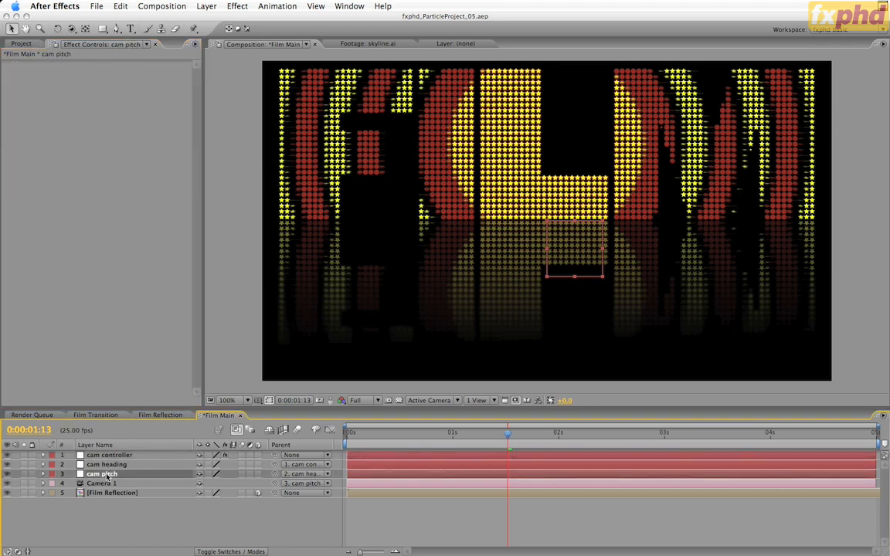
{"action": "key", "text": "r"}
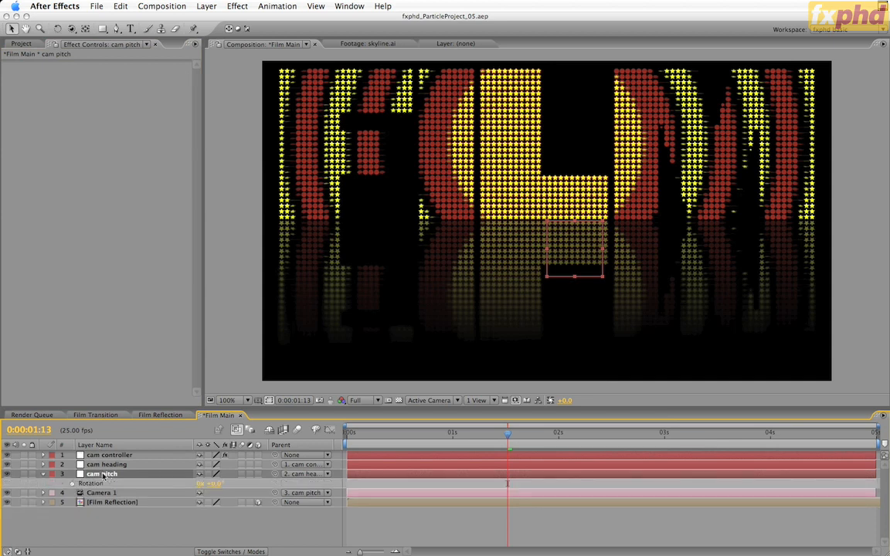
{"action": "left_click", "coordinate": [258, 473]}
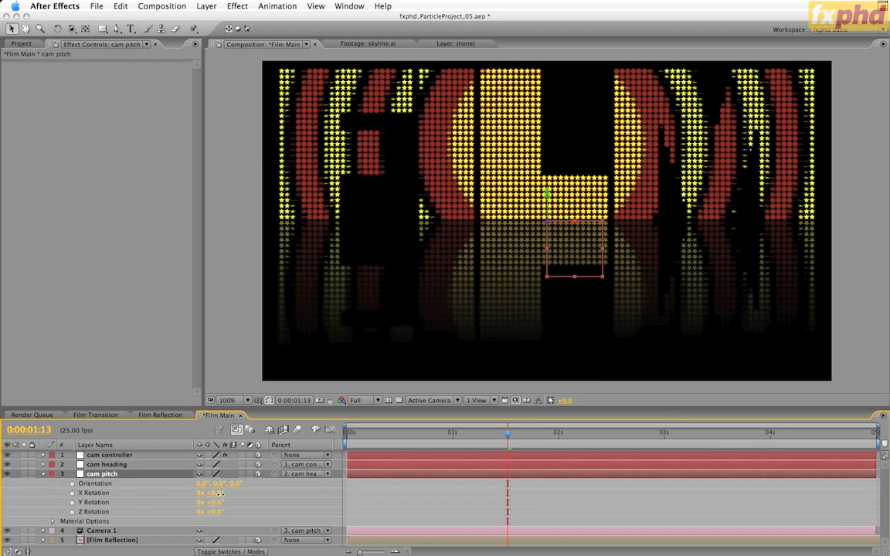
{"action": "mouse_move", "coordinate": [215, 493]}
{"action": "left_mouse_down"}
{"action": "mouse_move", "coordinate": [234, 498]}
{"action": "mouse_move", "coordinate": [217, 505]}
{"action": "left_mouse_up"}
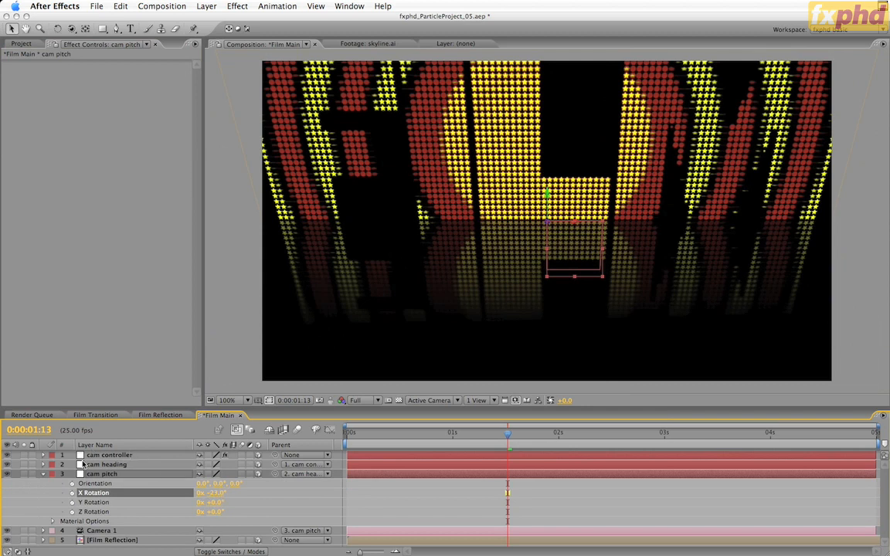
{"action": "key", "text": "super+z"}
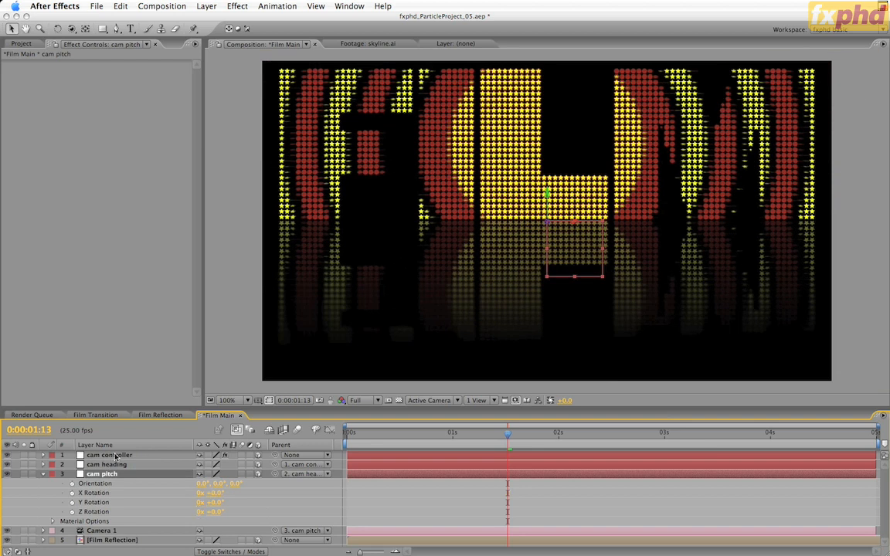
Reveal the Cam Heading, Cam Pitch and Cam Zdepth values under cam controller and enlarge the timeline area.
{"action": "left_click", "coordinate": [113, 456]}
{"action": "key", "text": "e"}
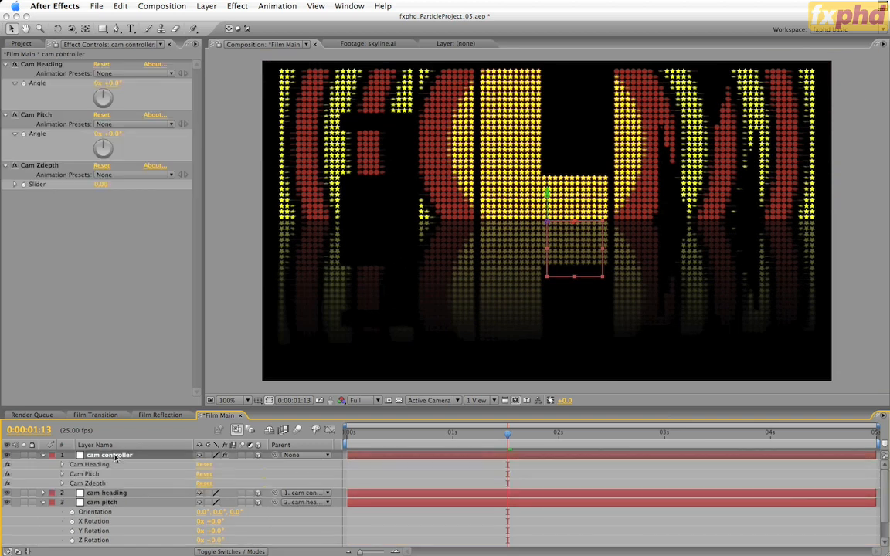
{"action": "left_click", "coordinate": [63, 474]}
{"action": "left_click", "coordinate": [63, 464]}
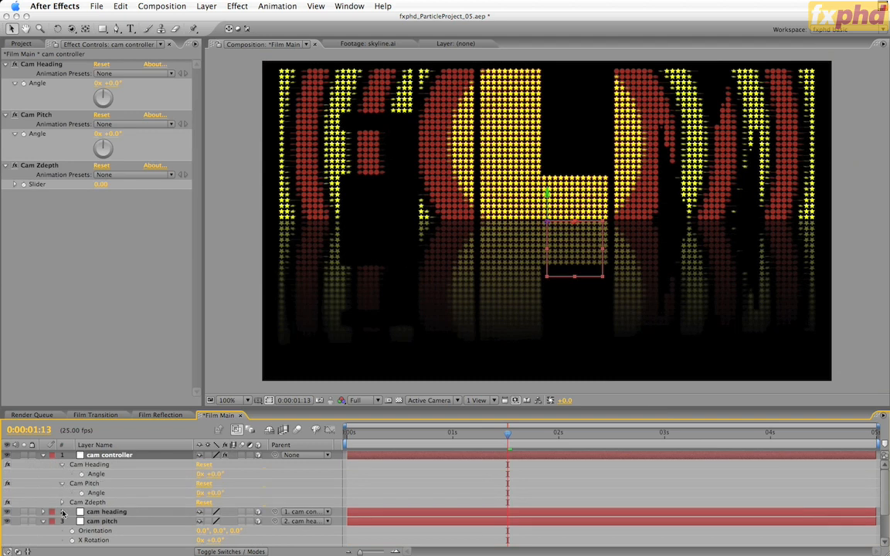
{"action": "left_click", "coordinate": [62, 503]}
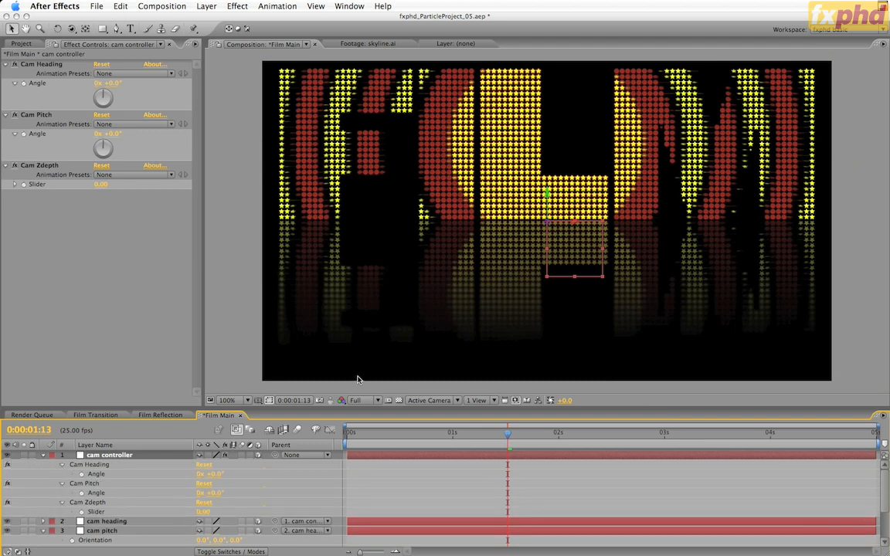
{"action": "left_click_drag", "start_coordinate": [349, 409], "coordinate": [340, 306]}
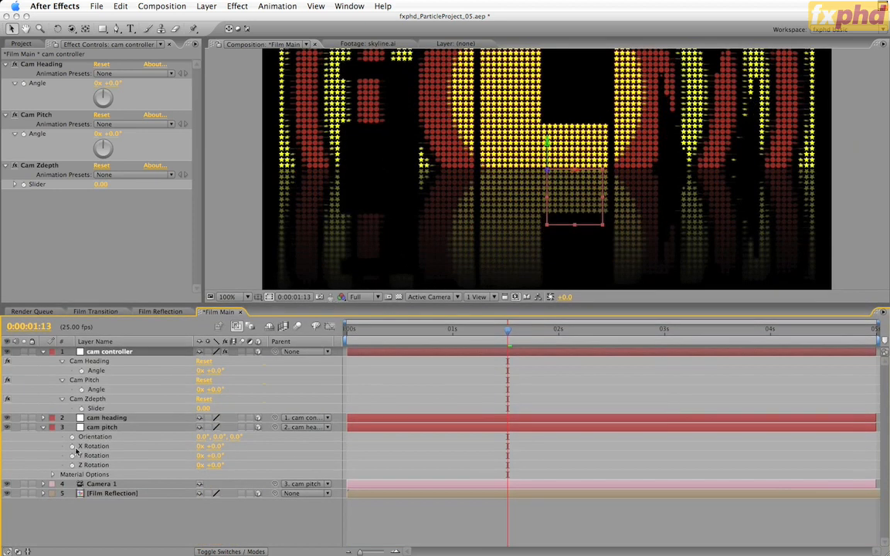
Link cam pitch's X Rotation by expression to cam controller's Cam Pitch Angle, then test that angle and undo the test.
{"action": "left_click", "coordinate": [72, 446], "text": "alt"}
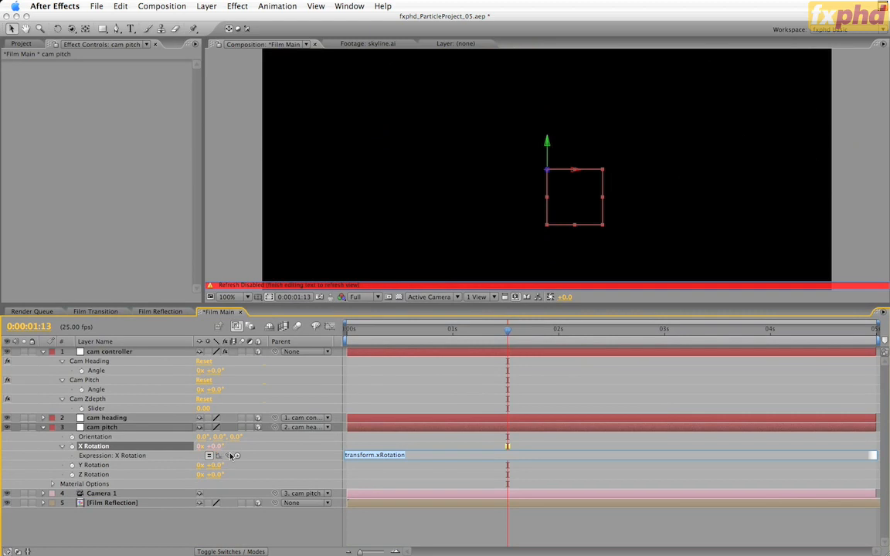
{"action": "left_click_drag", "start_coordinate": [227, 455], "coordinate": [100, 392]}
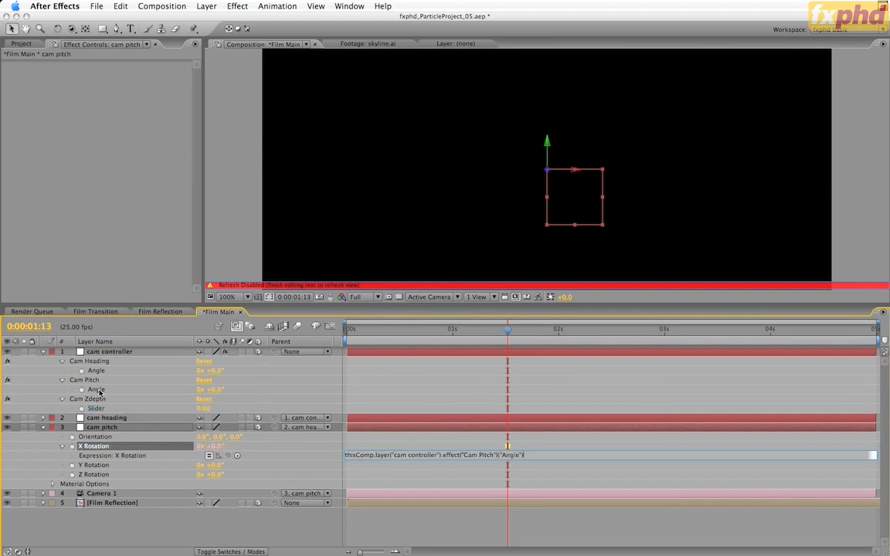
{"action": "left_click", "coordinate": [177, 398]}
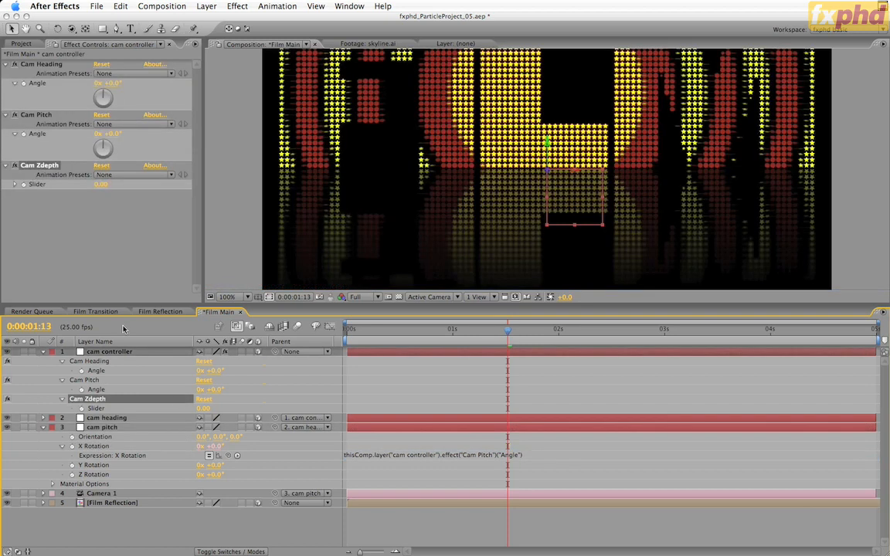
{"action": "mouse_move", "coordinate": [107, 134]}
{"action": "left_mouse_down"}
{"action": "mouse_move", "coordinate": [126, 135]}
{"action": "mouse_move", "coordinate": [109, 142]}
{"action": "left_mouse_up"}
{"action": "key", "text": "super+z"}
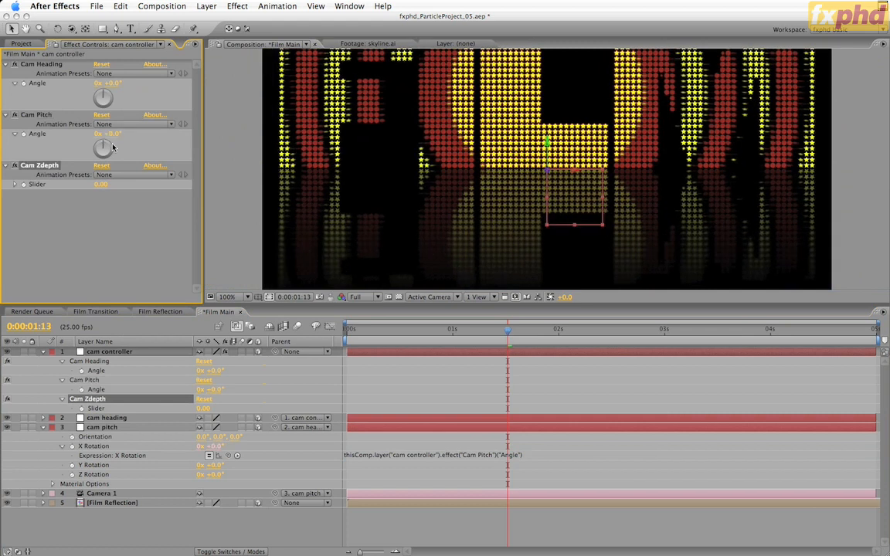
Link cam heading's Y Rotation by expression to the Cam Heading Angle on cam controller.
{"action": "left_click", "coordinate": [132, 419]}
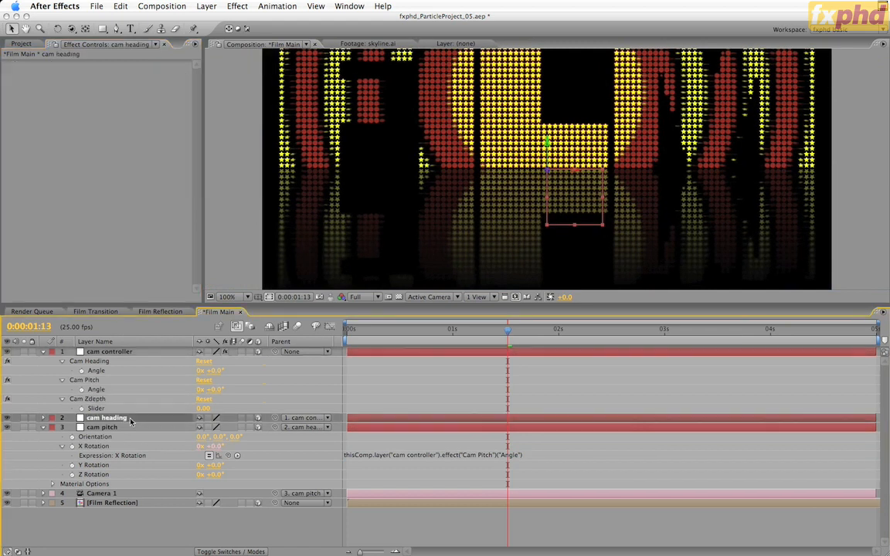
{"action": "key", "text": "r"}
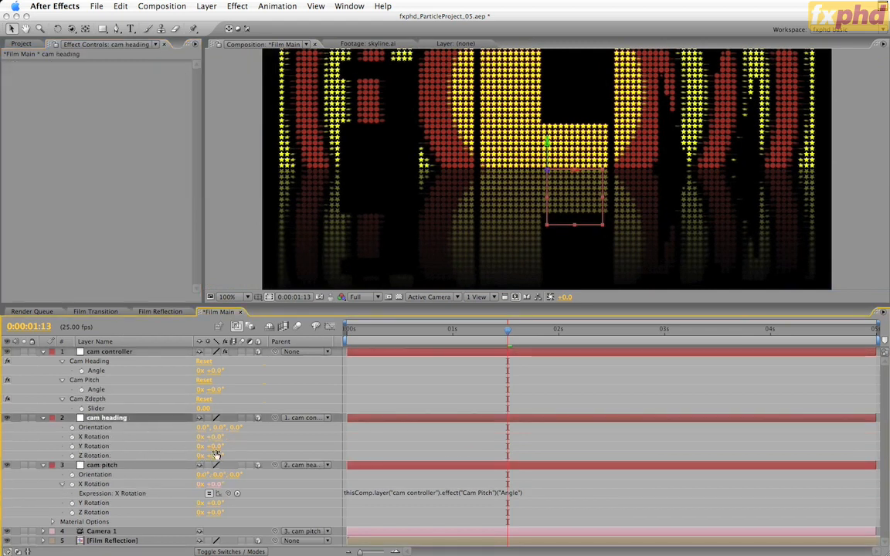
{"action": "mouse_move", "coordinate": [212, 446]}
{"action": "left_mouse_down"}
{"action": "mouse_move", "coordinate": [241, 442]}
{"action": "mouse_move", "coordinate": [200, 453]}
{"action": "left_mouse_up"}
{"action": "key", "text": "super+z"}
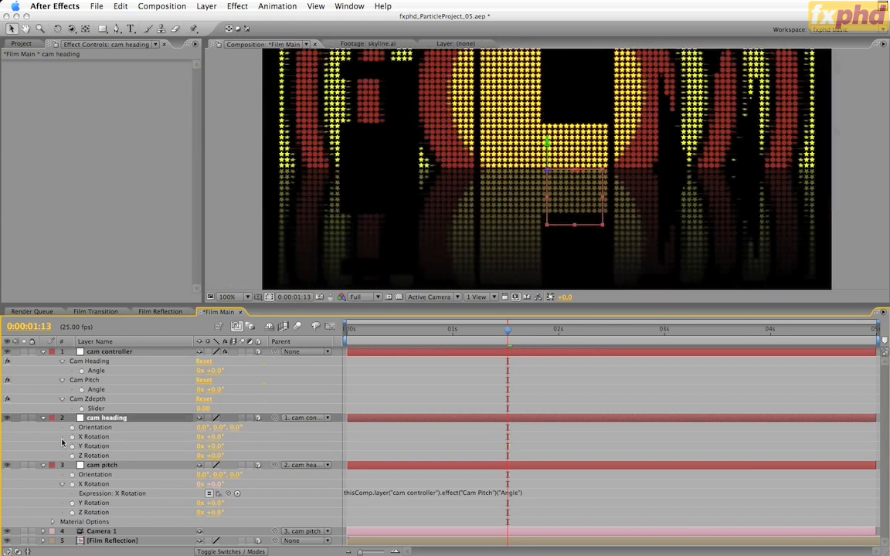
{"action": "left_click", "coordinate": [71, 447], "text": "alt"}
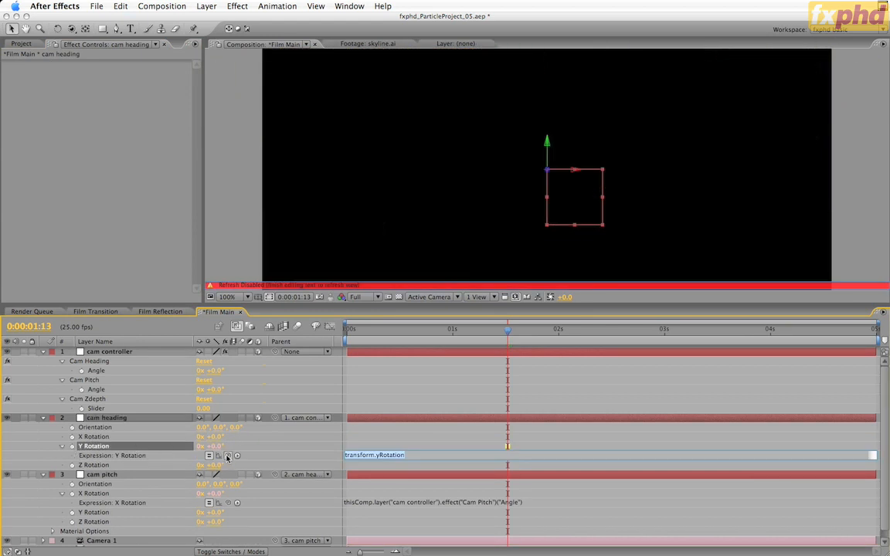
{"action": "left_click_drag", "start_coordinate": [228, 456], "coordinate": [97, 372]}
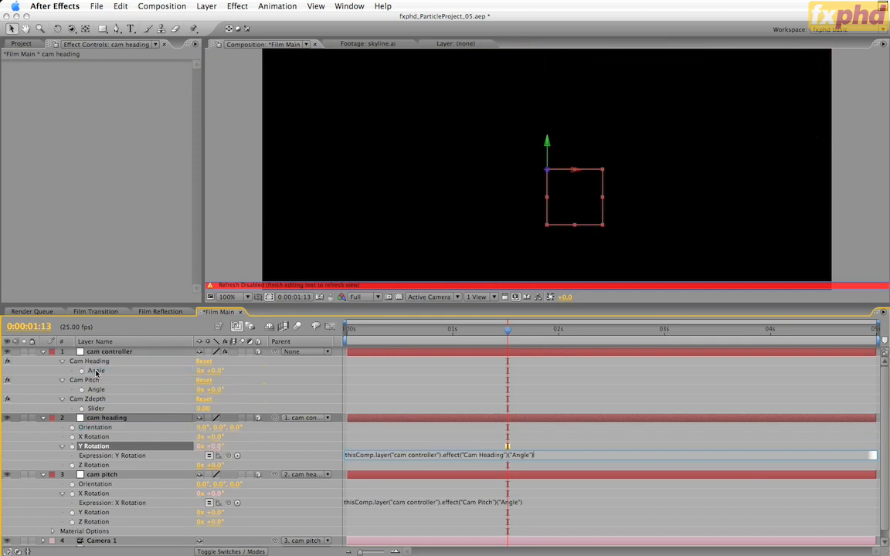
{"action": "left_click", "coordinate": [149, 381]}
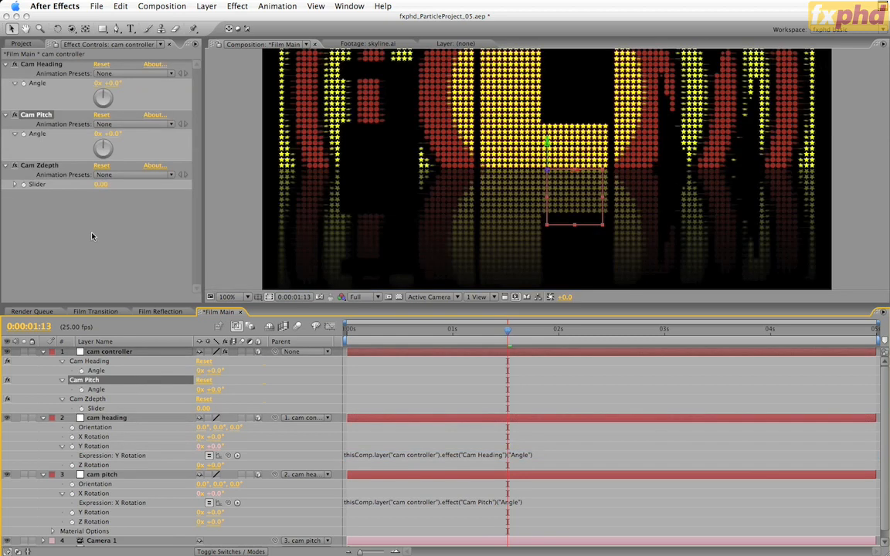
Try the rig with Cam Heading at about -34° and Cam Pitch tilted slightly negative, then undo both angle changes.
{"action": "left_click_drag", "start_coordinate": [112, 85], "coordinate": [123, 143]}
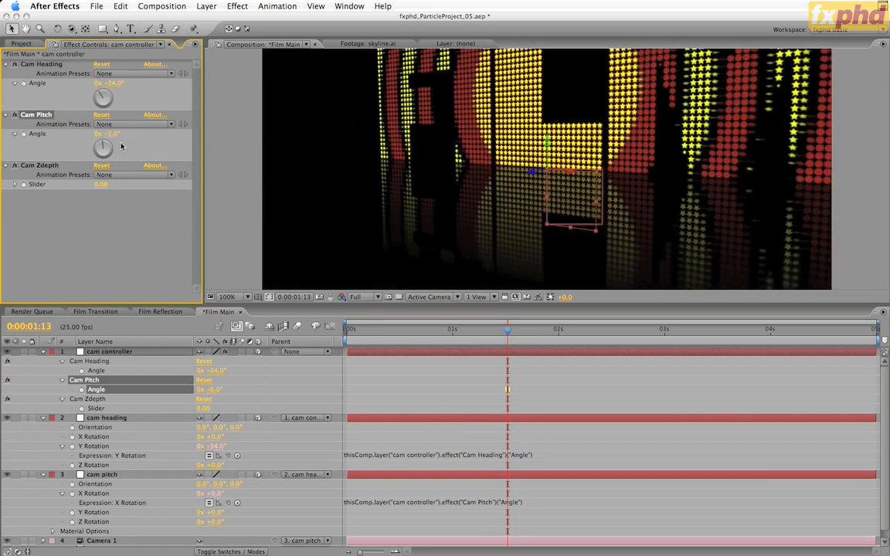
{"action": "key", "text": "super+z"}
{"action": "key", "text": "super+z"}
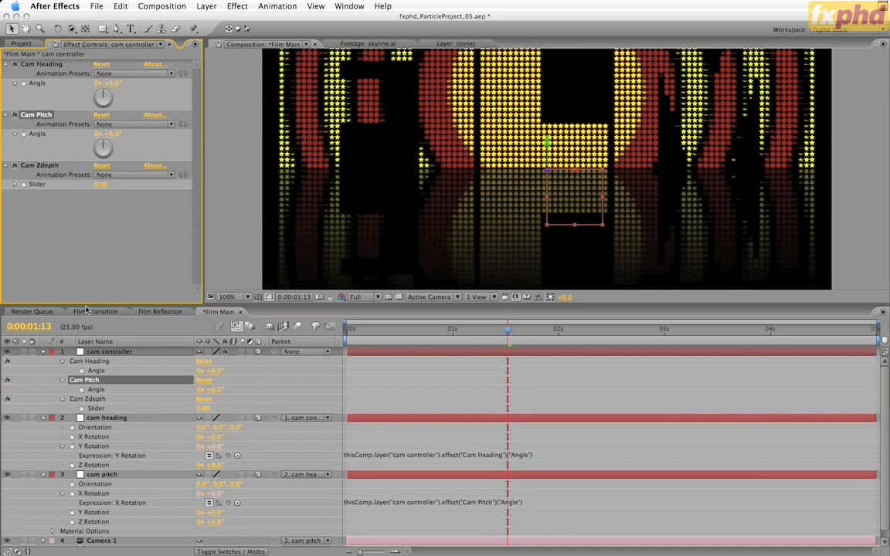
Collapse cam heading and cam pitch, and link Camera 1's Position by expression to the Cam Zdepth Slider on cam controller.
{"action": "left_click", "coordinate": [43, 418]}
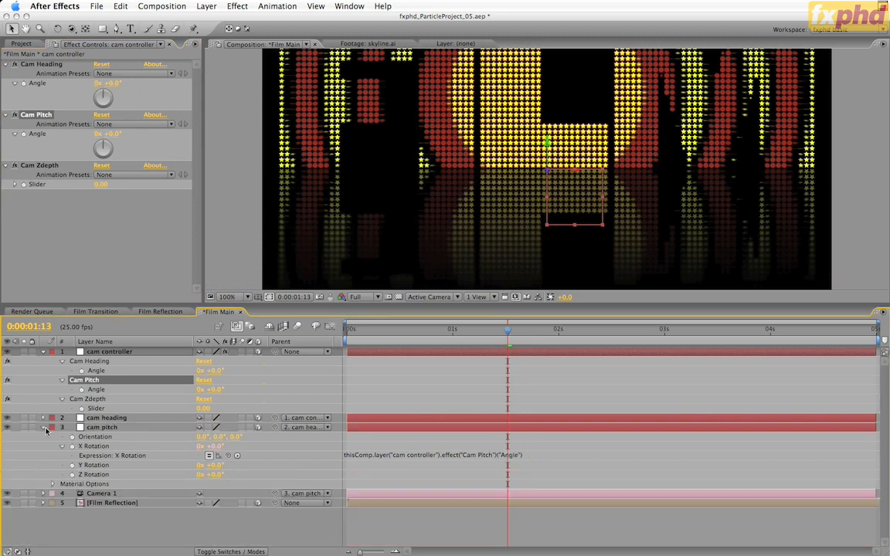
{"action": "left_click", "coordinate": [43, 427]}
{"action": "left_click", "coordinate": [120, 438]}
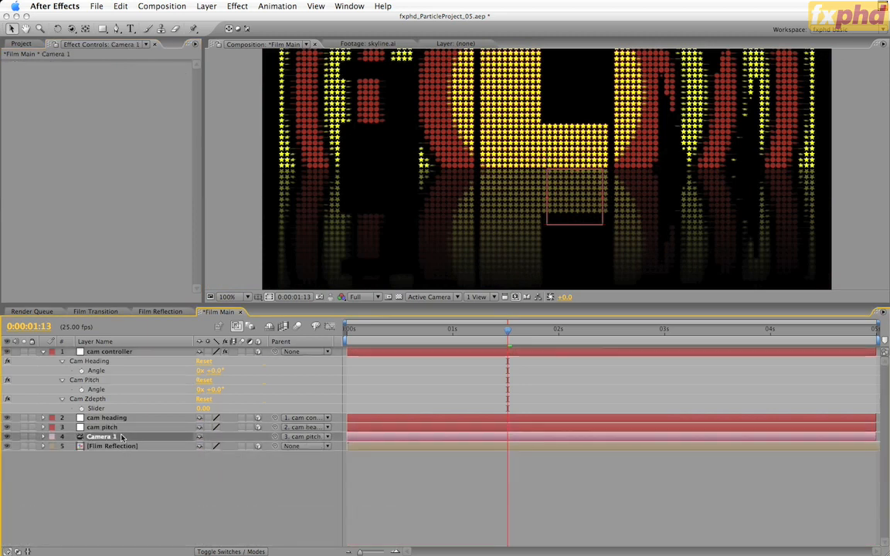
{"action": "key", "text": "p"}
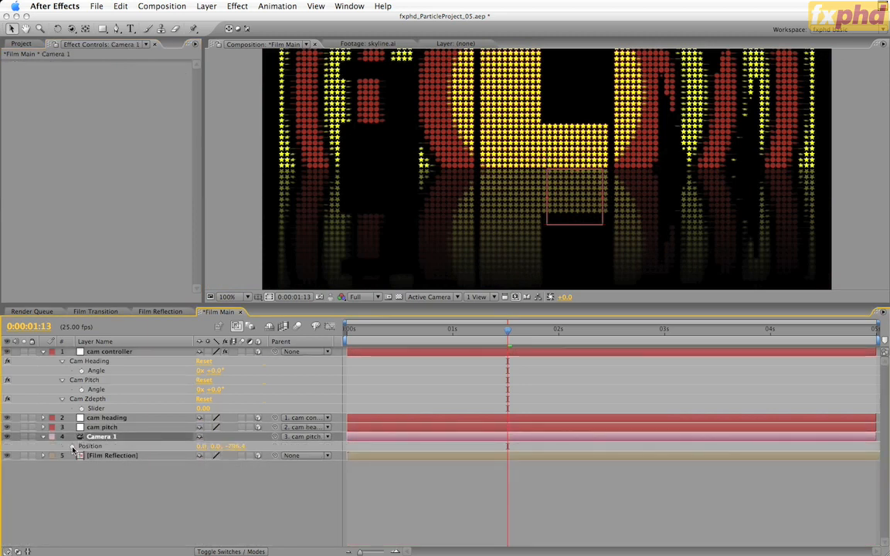
{"action": "left_click", "coordinate": [71, 446], "text": "alt"}
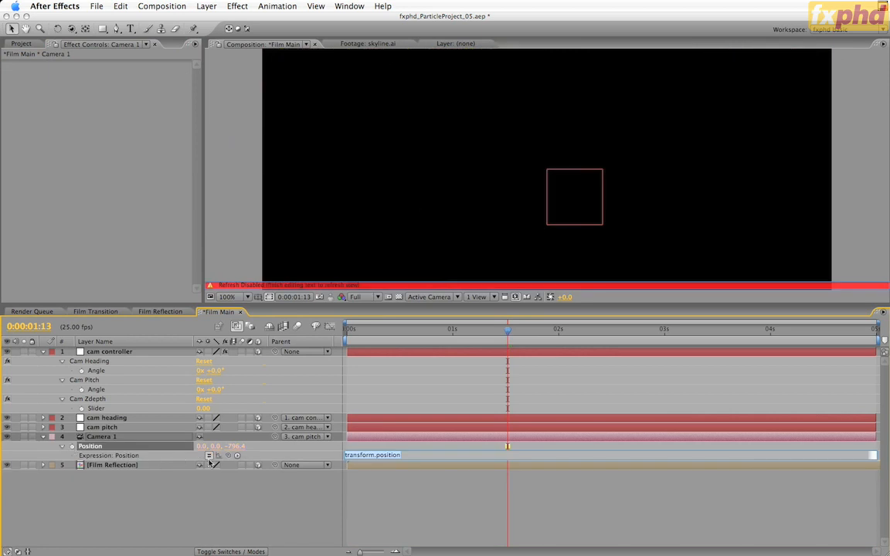
{"action": "left_click_drag", "start_coordinate": [228, 457], "coordinate": [99, 409]}
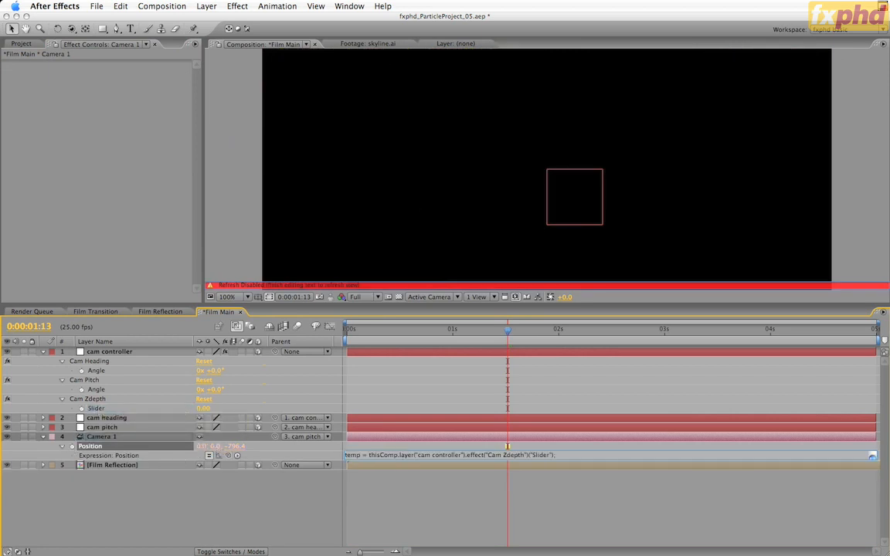
Rewrite Camera 1's Position expression to store the Cam Zdepth slider in variable z and return [value[0], value[1], z].
{"action": "left_click_drag", "start_coordinate": [581, 460], "coordinate": [582, 507]}
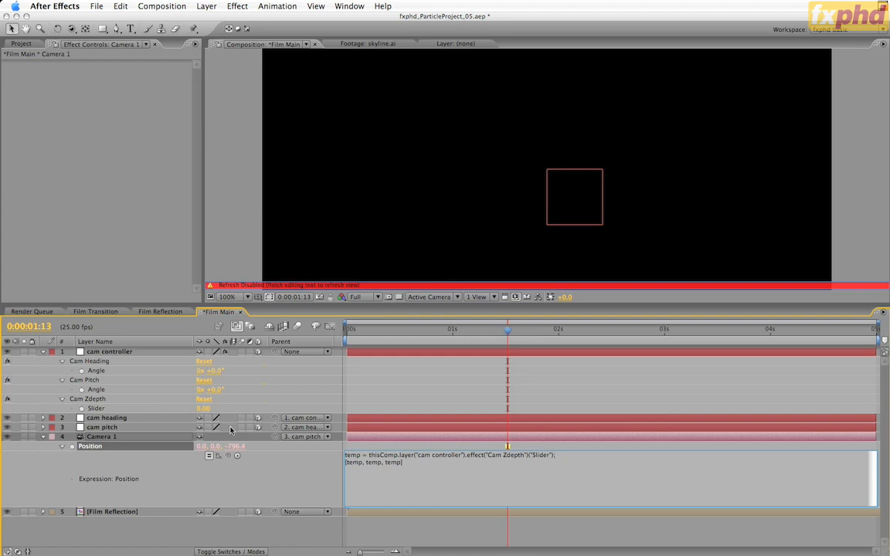
{"action": "double_click", "coordinate": [353, 456]}
{"action": "type", "text": "z"}
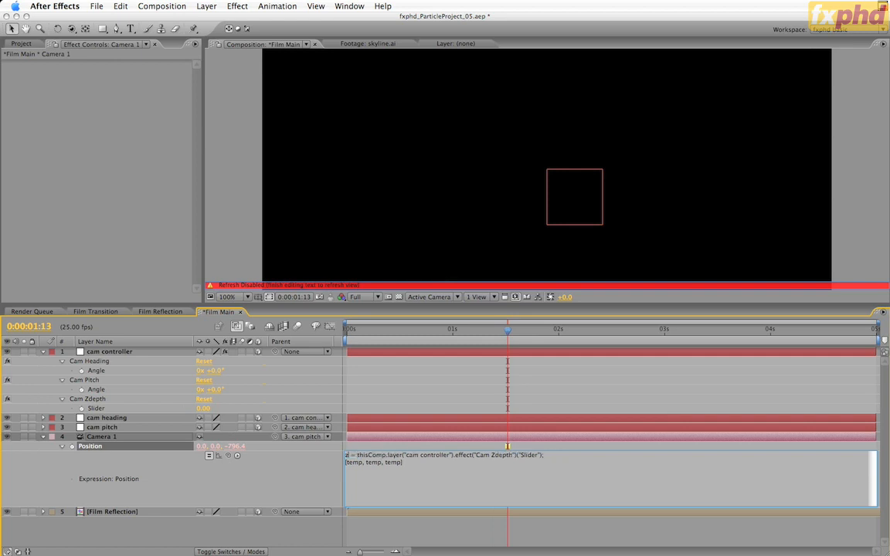
{"action": "double_click", "coordinate": [393, 462]}
{"action": "type", "text": "z"}
{"action": "left_click_drag", "start_coordinate": [381, 463], "coordinate": [333, 466]}
{"action": "type", "text": "[value[0], value[1]"}
{"action": "left_click", "coordinate": [302, 484]}
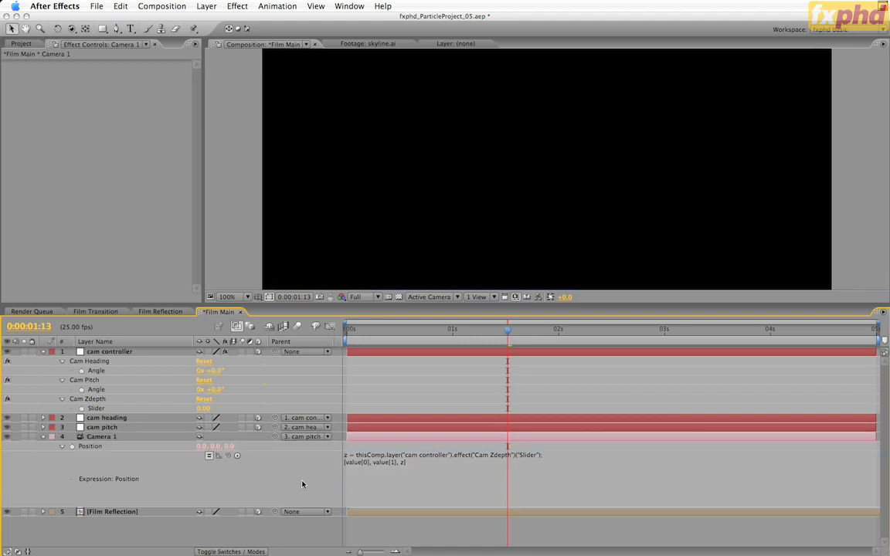
Try the Cam Zdepth Slider on cam controller, then set it to -1000.
{"action": "left_click_drag", "start_coordinate": [204, 408], "coordinate": [130, 409]}
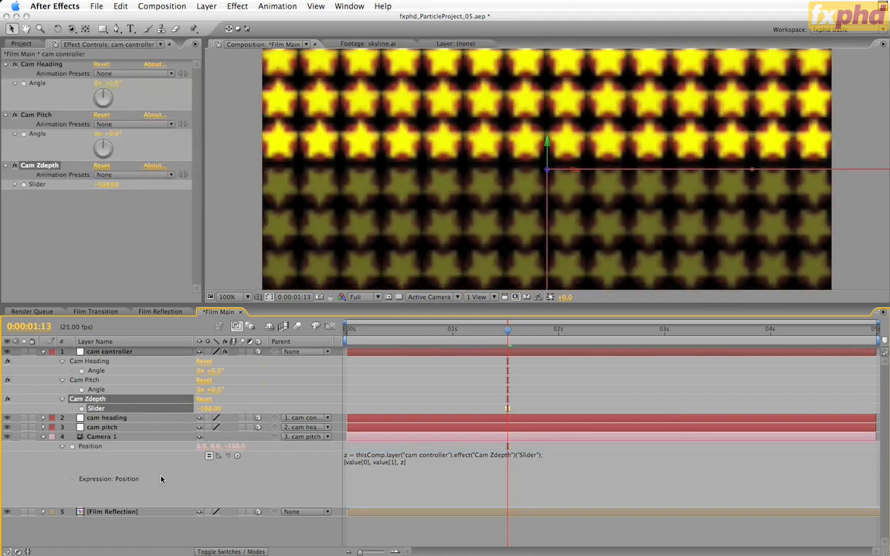
{"action": "left_click", "coordinate": [207, 408]}
{"action": "type", "text": "-1000"}
{"action": "key", "text": "Return"}
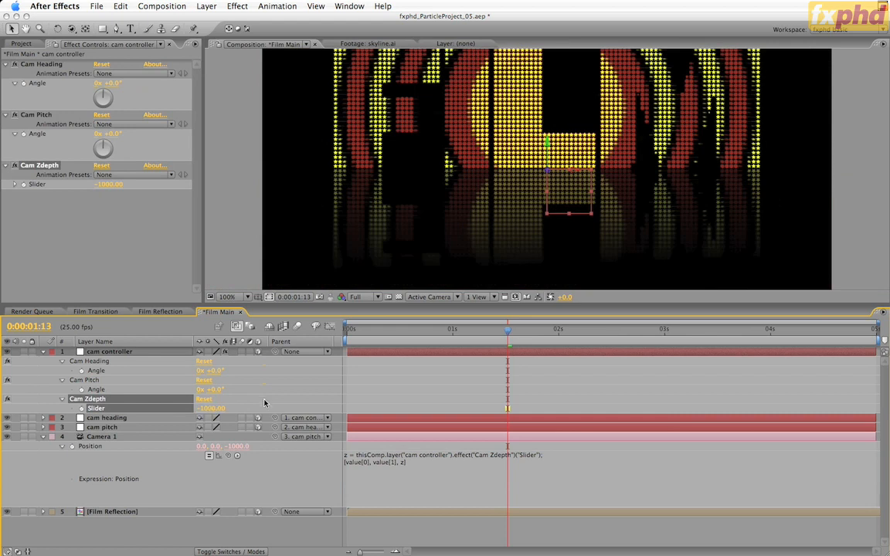
Collapse the Camera 1 and cam controller properties, enlarge the composition viewer, and hide cam heading, cam pitch and Camera 1 as shy layers.
{"action": "left_click", "coordinate": [43, 437]}
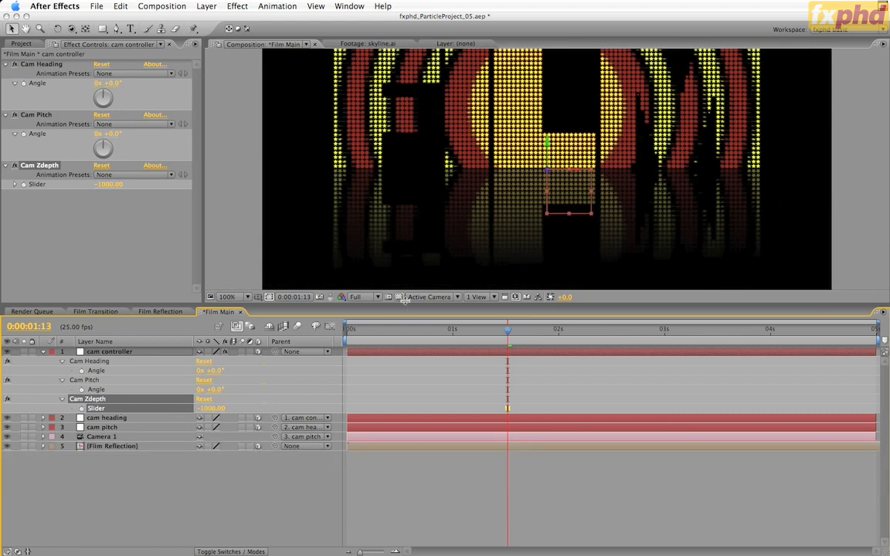
{"action": "left_click_drag", "start_coordinate": [409, 306], "coordinate": [407, 360]}
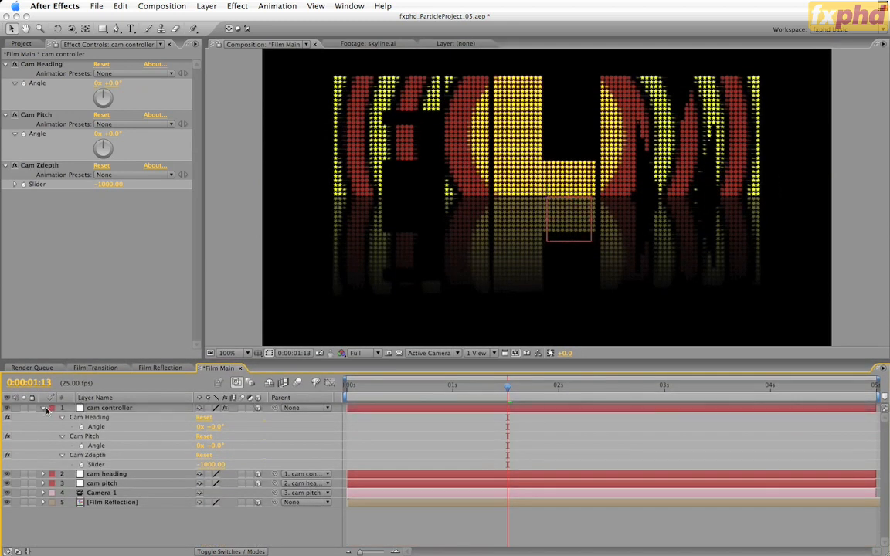
{"action": "left_click", "coordinate": [44, 407]}
{"action": "left_click", "coordinate": [108, 438]}
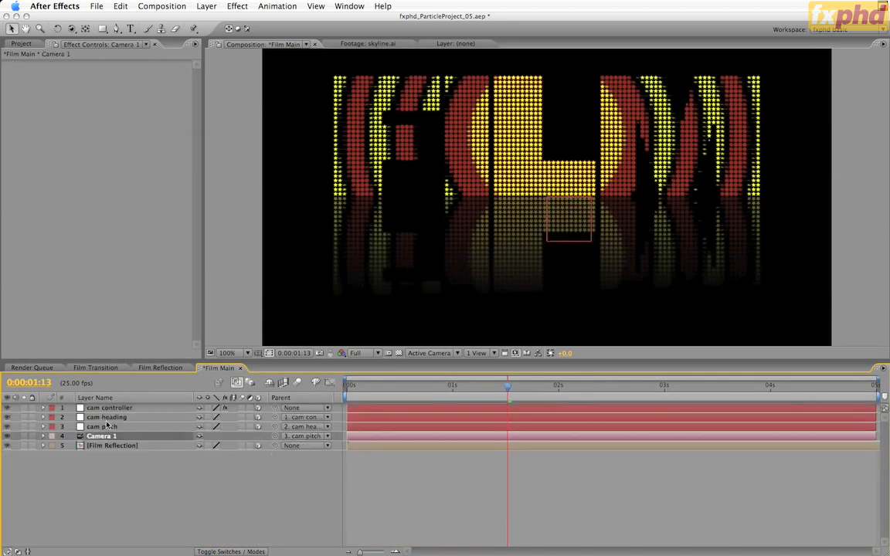
{"action": "left_click", "coordinate": [107, 417], "text": "shift"}
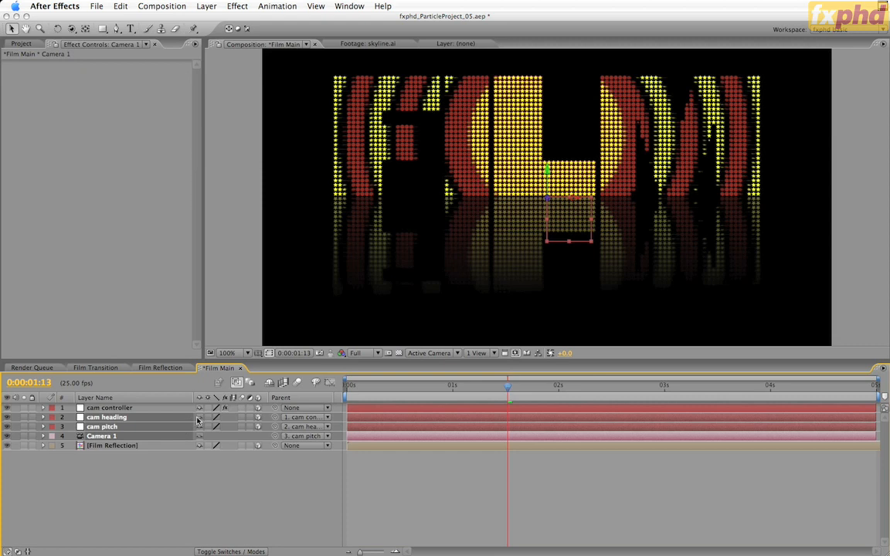
{"action": "left_click", "coordinate": [269, 383]}
Set cam controller's Cam Heading to -32° and Cam Pitch to -17°, undoing any accidental shift of the Film Reflection layer.
{"action": "left_click", "coordinate": [99, 408]}
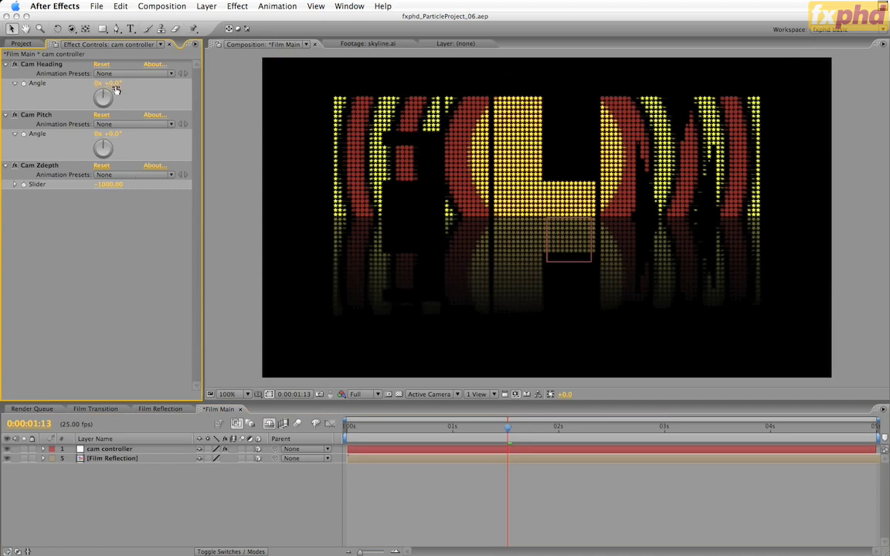
{"action": "mouse_move", "coordinate": [115, 89]}
{"action": "left_mouse_down"}
{"action": "mouse_move", "coordinate": [98, 89]}
{"action": "mouse_move", "coordinate": [108, 89]}
{"action": "left_mouse_up"}
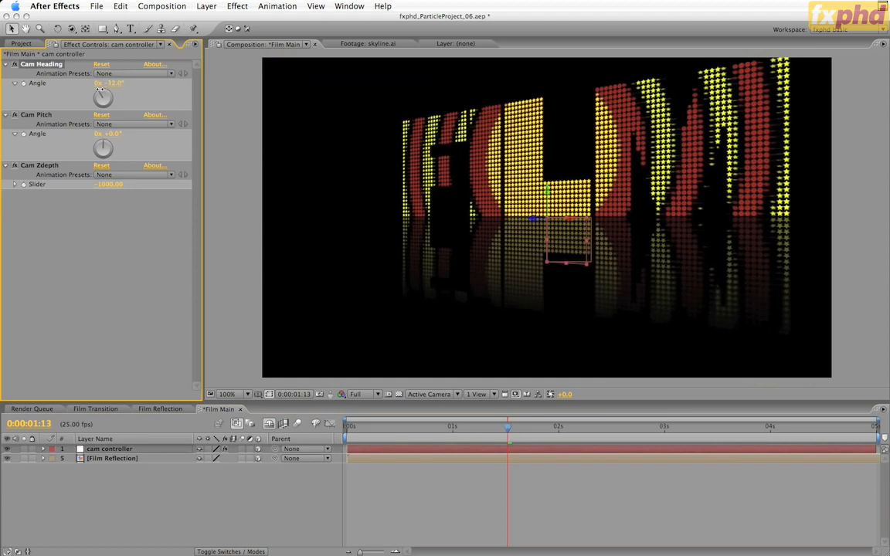
{"action": "mouse_move", "coordinate": [108, 134]}
{"action": "left_mouse_down"}
{"action": "mouse_move", "coordinate": [116, 134]}
{"action": "mouse_move", "coordinate": [94, 125]}
{"action": "left_mouse_up"}
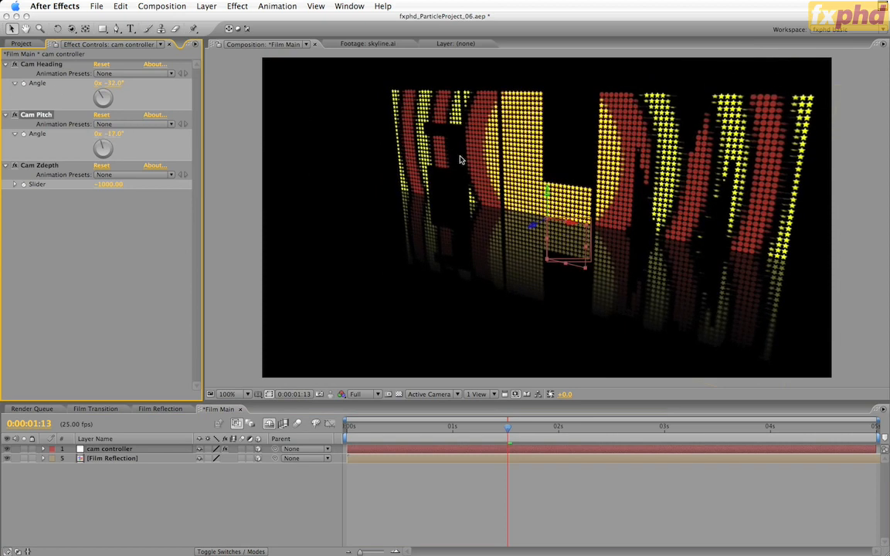
{"action": "left_click", "coordinate": [548, 194]}
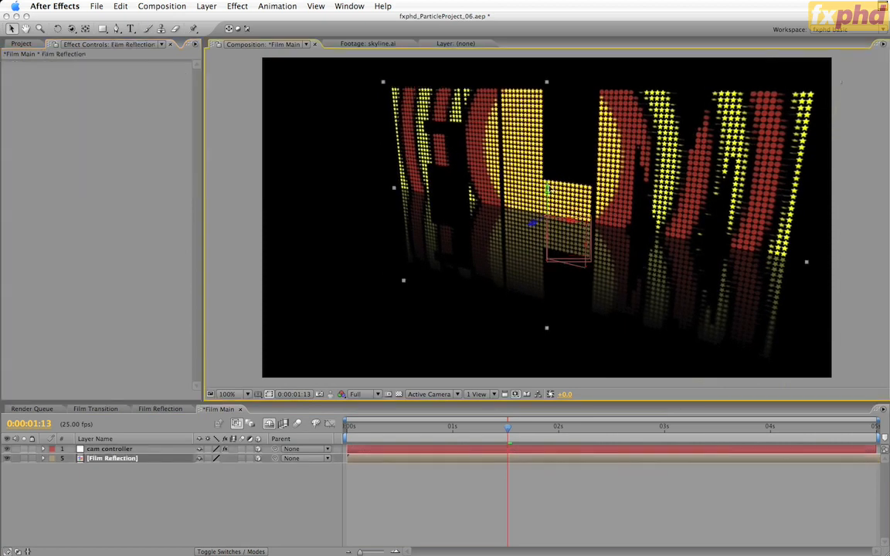
{"action": "key", "text": "super+z"}
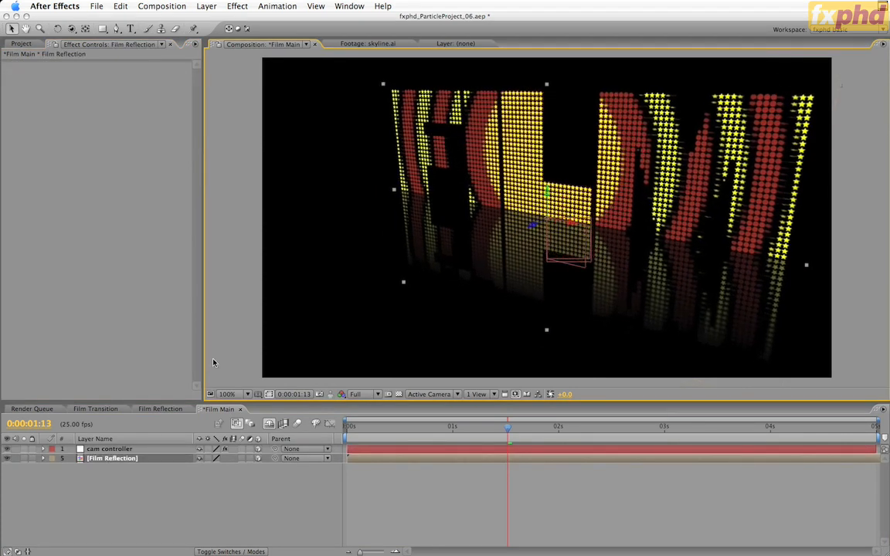
Reframe the FILM title by moving the cam controller null upward and sideways along its Y and X axes in the composition view.
{"action": "left_click", "coordinate": [168, 450]}
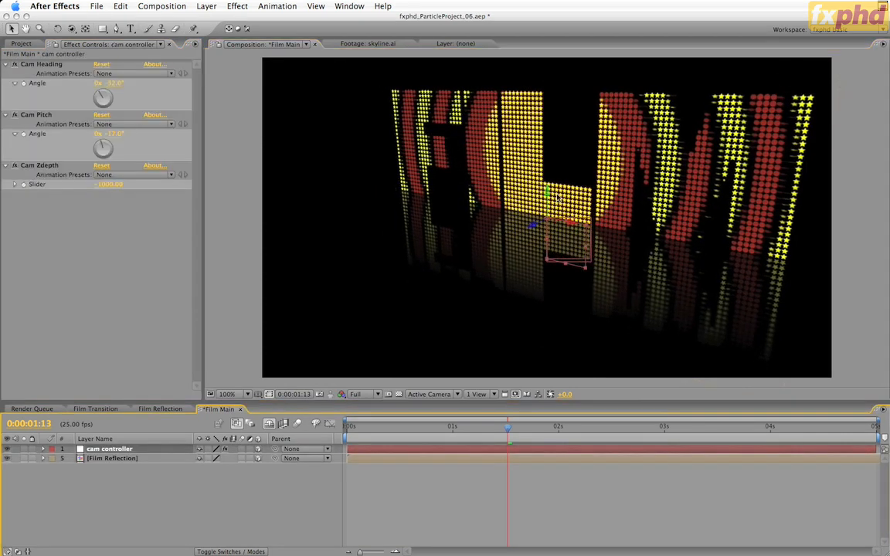
{"action": "left_click_drag", "start_coordinate": [548, 193], "coordinate": [547, 165]}
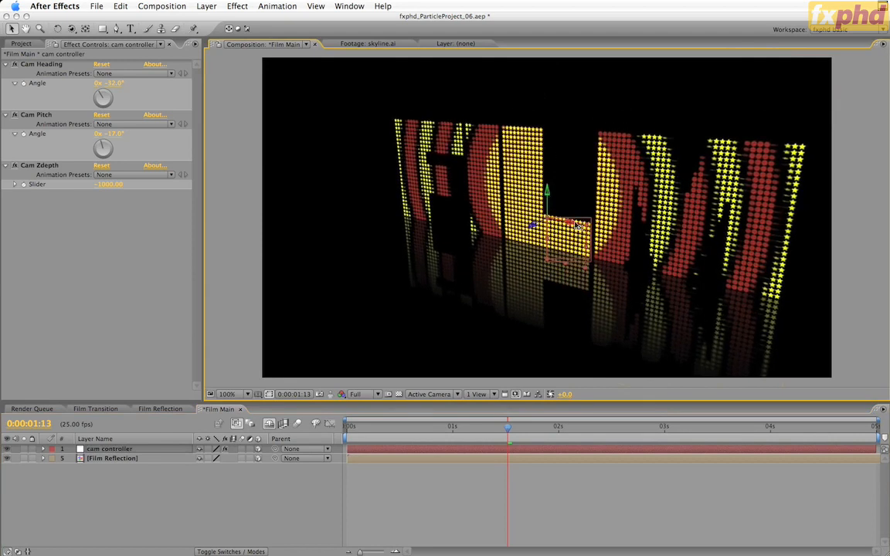
{"action": "left_click_drag", "start_coordinate": [572, 221], "coordinate": [646, 232]}
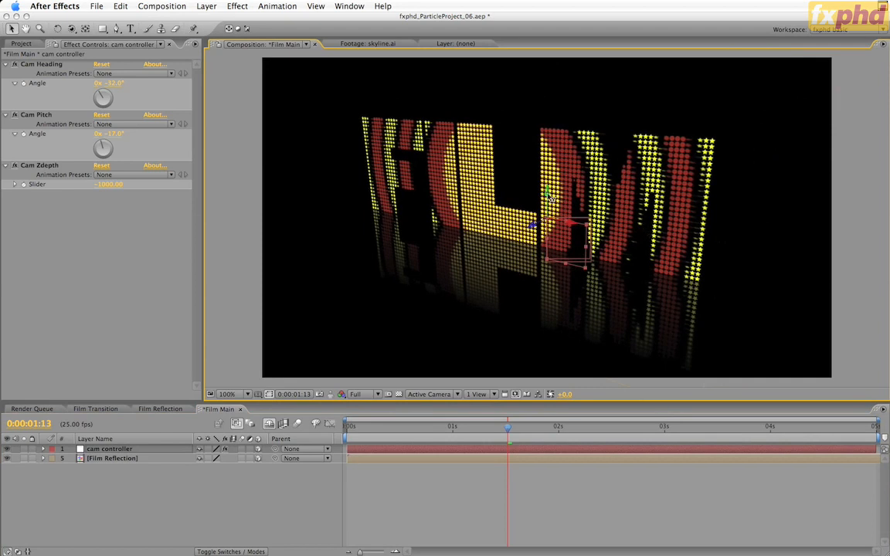
{"action": "left_click_drag", "start_coordinate": [548, 193], "coordinate": [549, 188]}
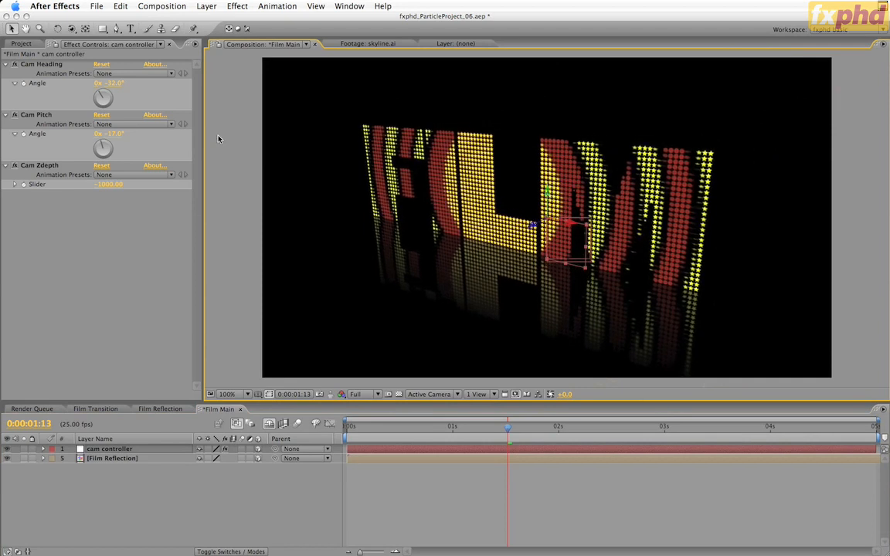
Set the Cam Zdepth Slider on cam controller to -1300.
{"action": "left_click", "coordinate": [108, 184]}
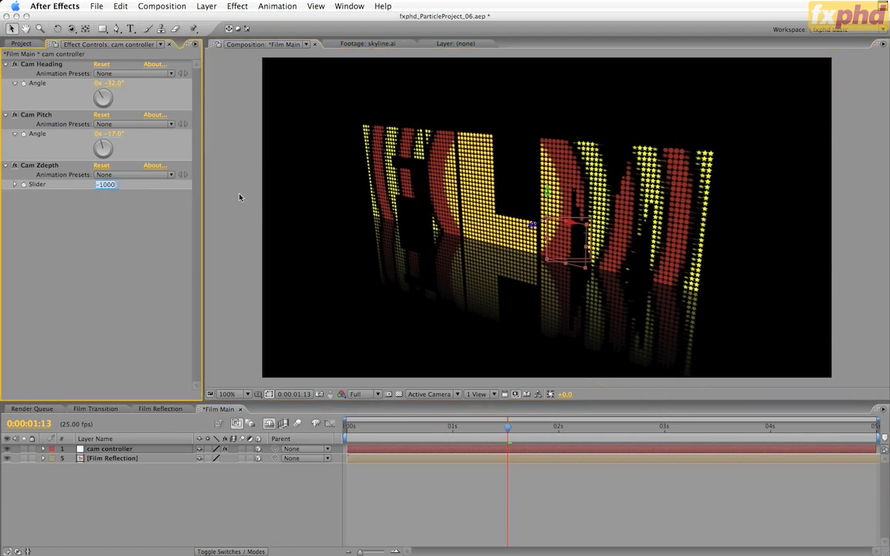
{"action": "type", "text": "-1300"}
{"action": "key", "text": "Return"}
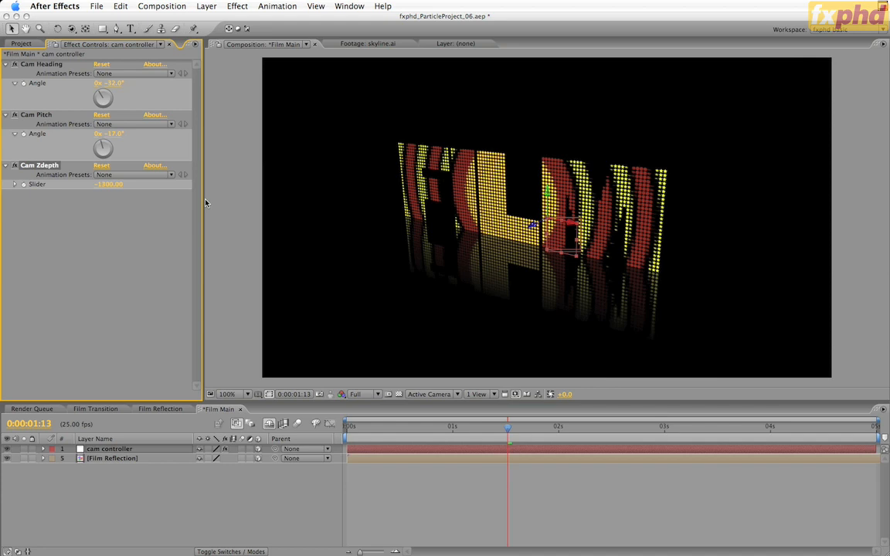
Create a new solid 2500 pixels wide and 2500 pixels high, and pick dark red 440404 as its color.
{"action": "left_click", "coordinate": [207, 7]}
{"action": "mouse_move", "coordinate": [204, 19]}
{"action": "left_click", "coordinate": [340, 31]}
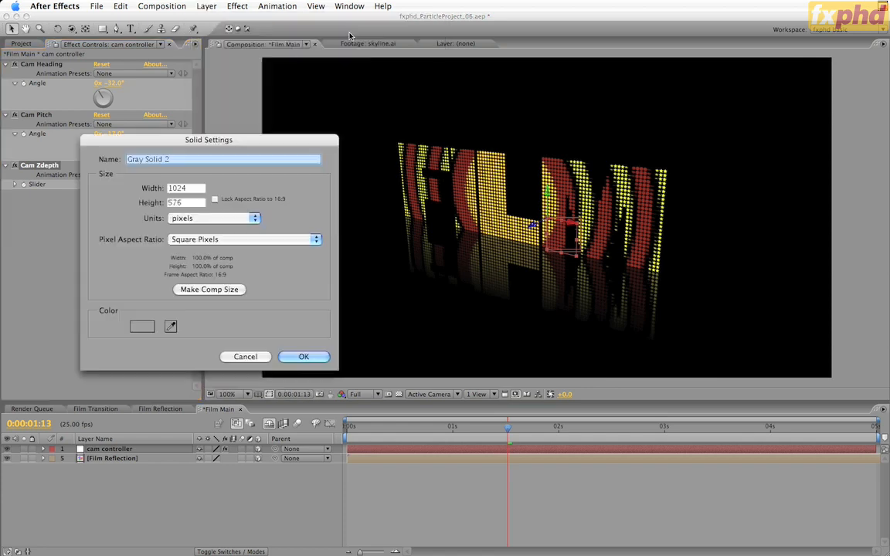
{"action": "double_click", "coordinate": [197, 187]}
{"action": "type", "text": "2500"}
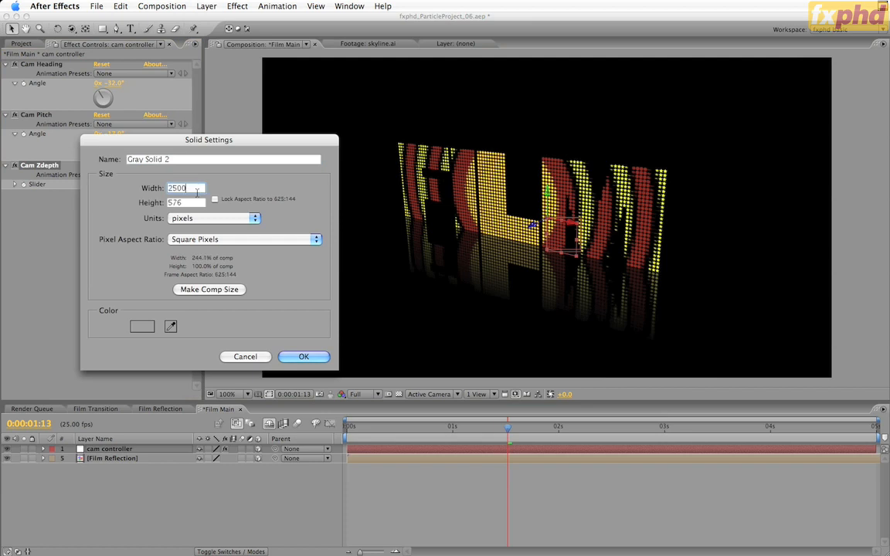
{"action": "key", "text": "Tab"}
{"action": "type", "text": "2500"}
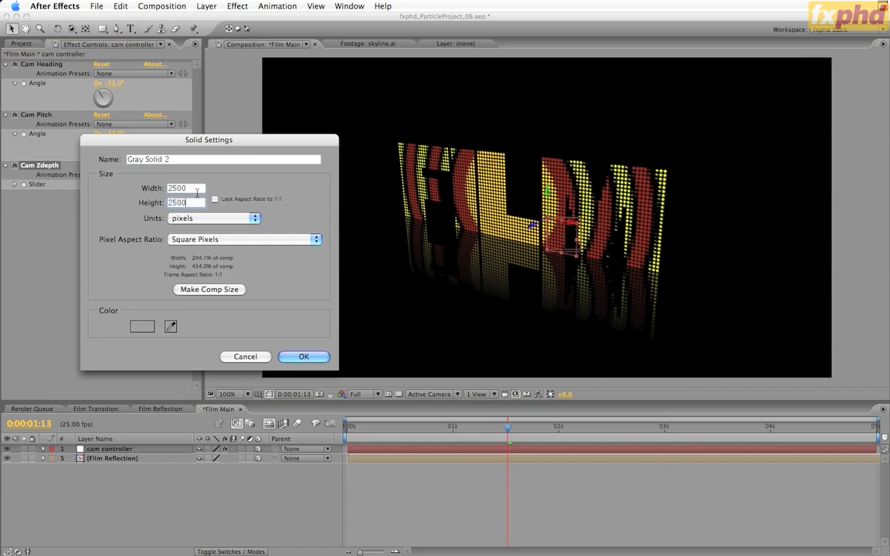
{"action": "left_click", "coordinate": [142, 328]}
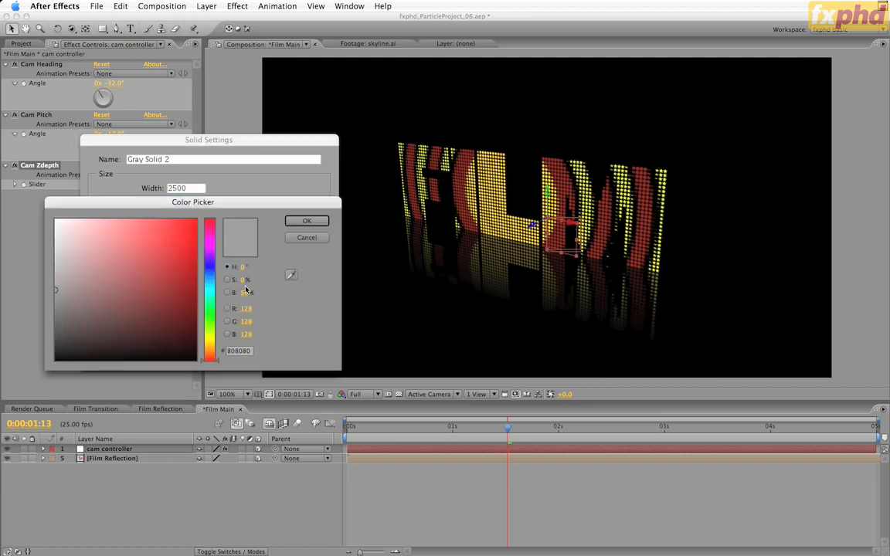
{"action": "left_click", "coordinate": [188, 324]}
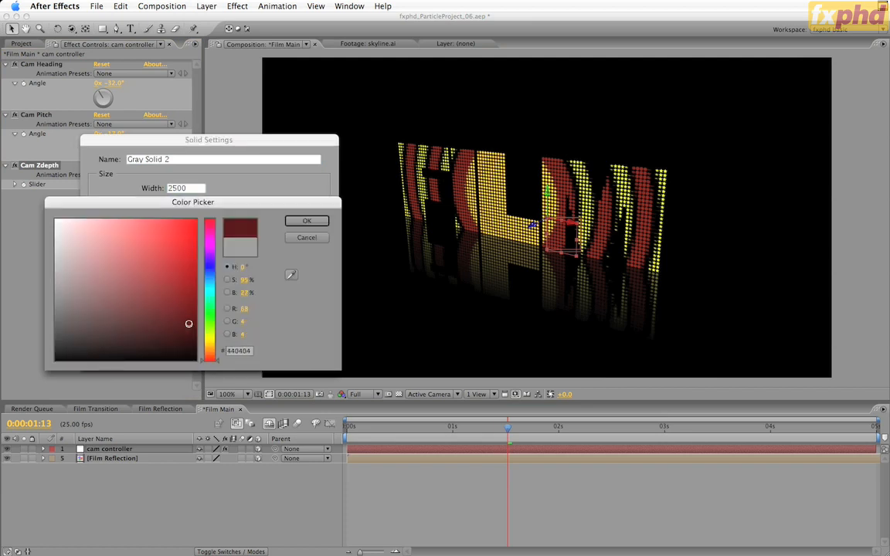
Create the 2500 × 2500 px solid in dark red (440404) as a 3D layer beneath the Film Reflection layer.
{"action": "left_click", "coordinate": [317, 222]}
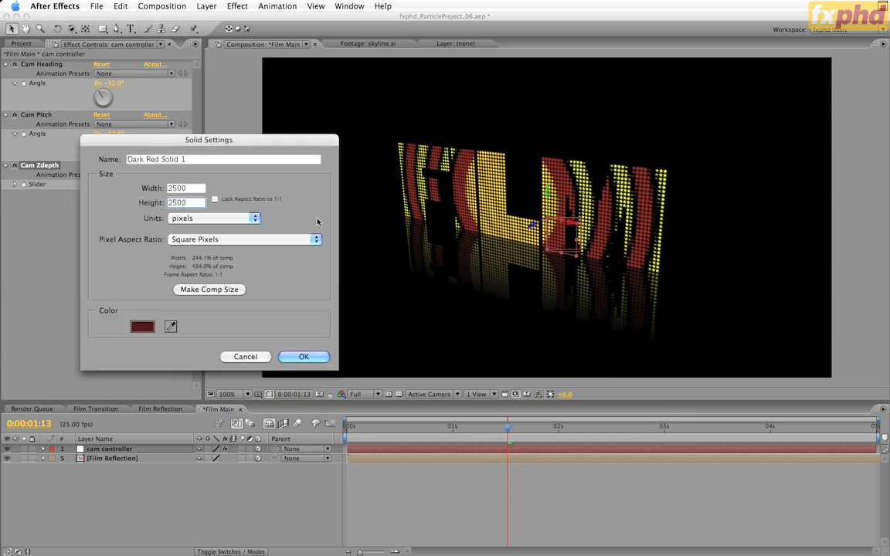
{"action": "left_click", "coordinate": [304, 356]}
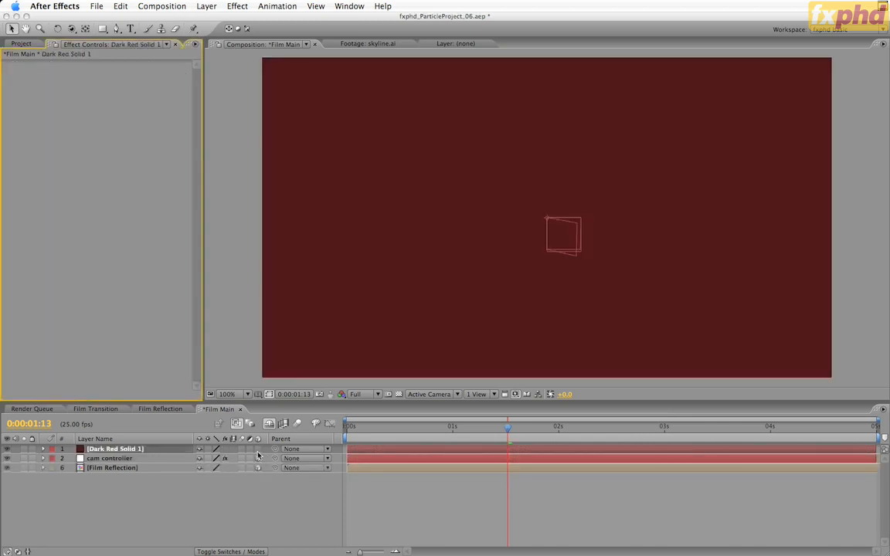
{"action": "left_click", "coordinate": [258, 449]}
{"action": "left_click_drag", "start_coordinate": [126, 452], "coordinate": [124, 473]}
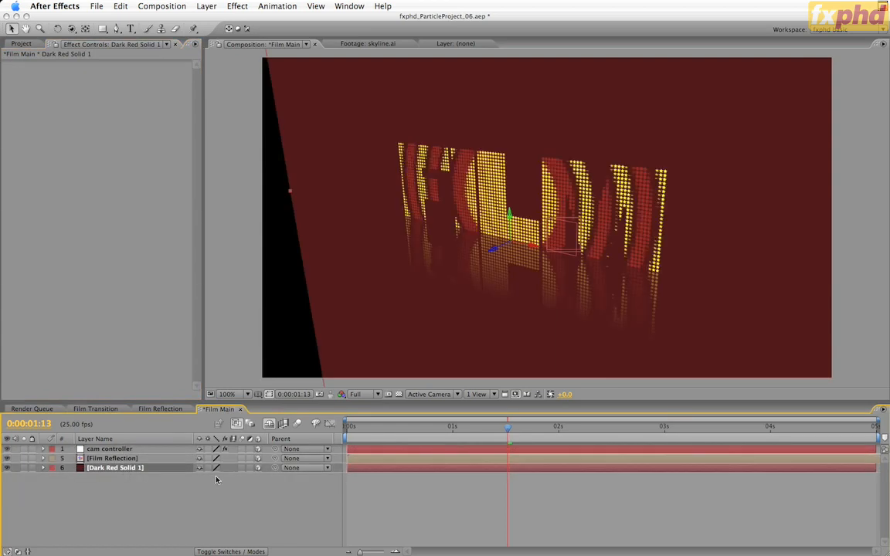
Set the dark red solid's X Rotation to -90° so it lies flat beneath the FILM text.
{"action": "key", "text": "r"}
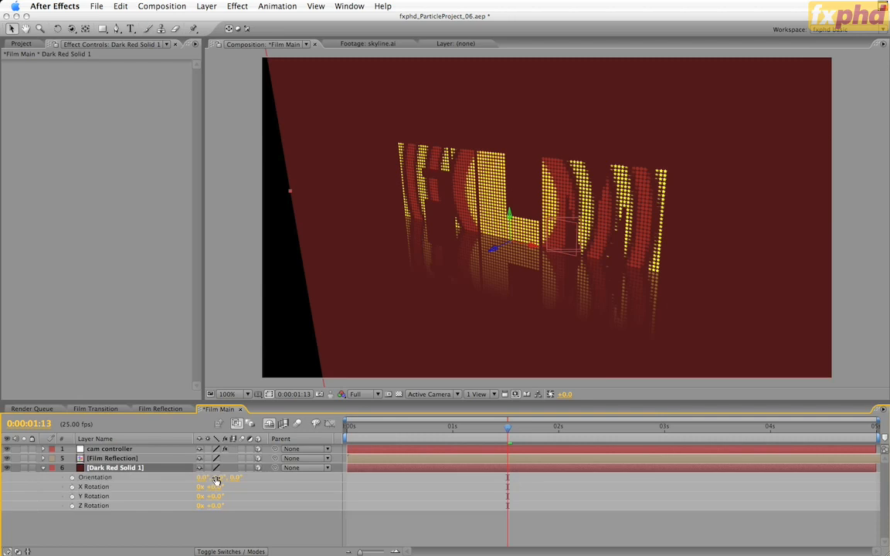
{"action": "left_click", "coordinate": [213, 487]}
{"action": "type", "text": "-90"}
{"action": "key", "text": "Return"}
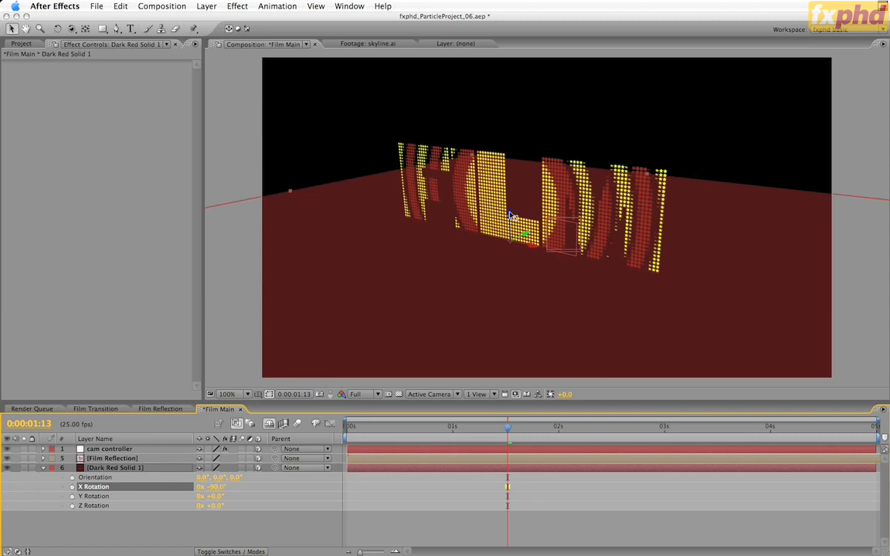
Try raising the dark red floor solid vertically through the FILM text, and undo the move.
{"action": "left_click", "coordinate": [517, 237]}
{"action": "left_click_drag", "start_coordinate": [516, 237], "coordinate": [517, 187]}
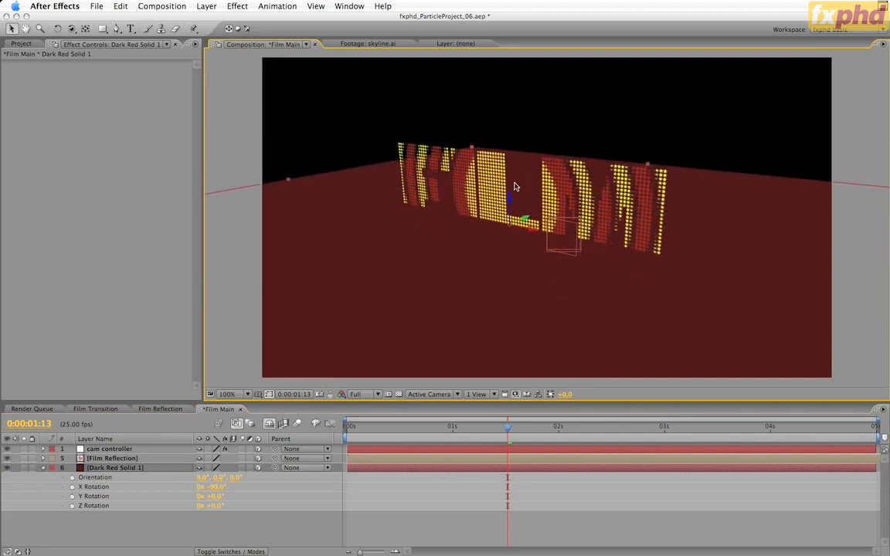
{"action": "key", "text": "super+z"}
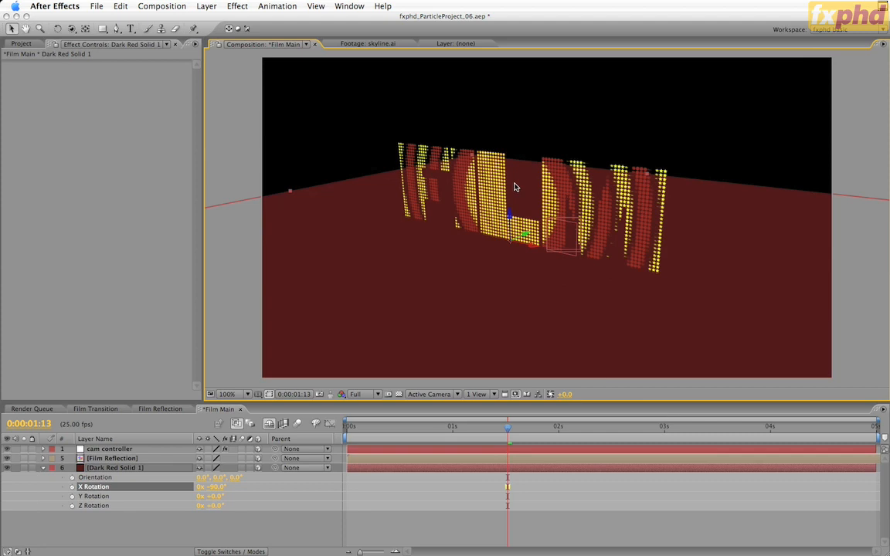
Add Black Solid 1 between the Film Reflection and Dark Red Solid 1 layers and make it an adjustment layer.
{"action": "left_click", "coordinate": [16, 44]}
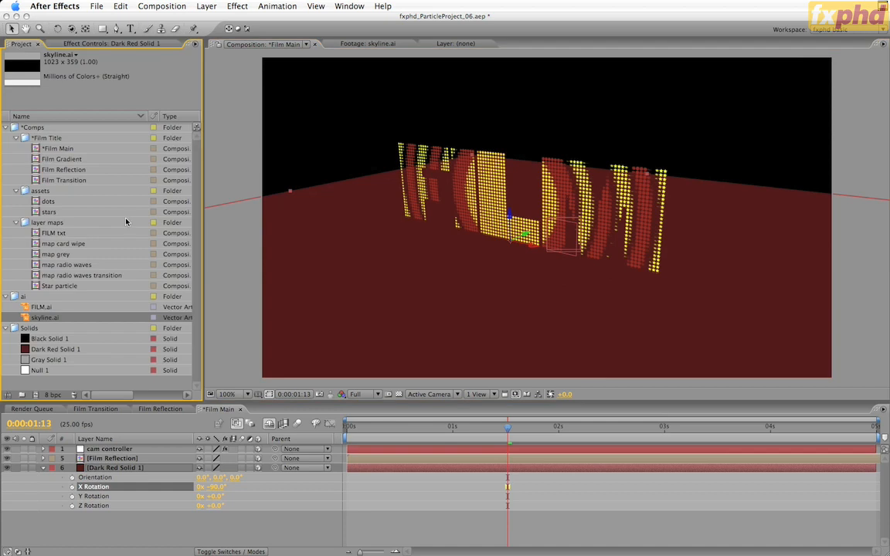
{"action": "left_click", "coordinate": [39, 339]}
{"action": "left_click_drag", "start_coordinate": [110, 458], "coordinate": [105, 464]}
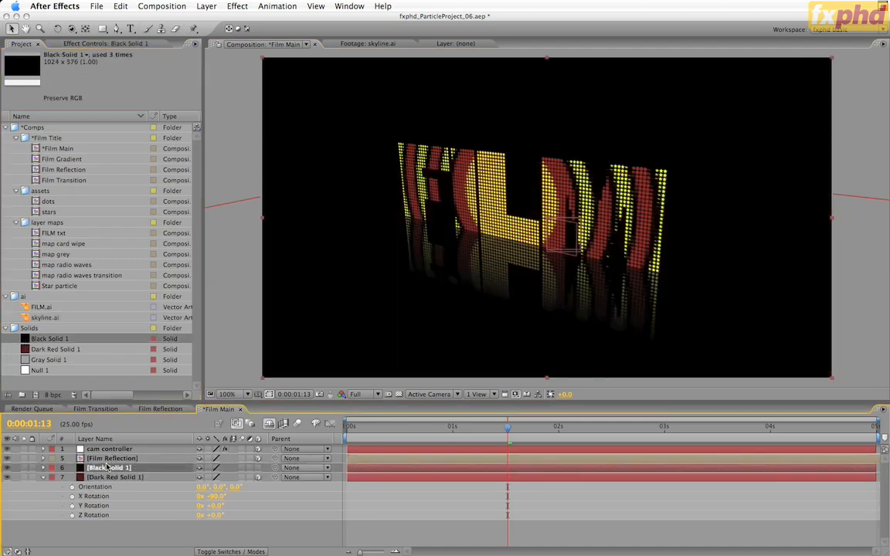
{"action": "left_click", "coordinate": [250, 468]}
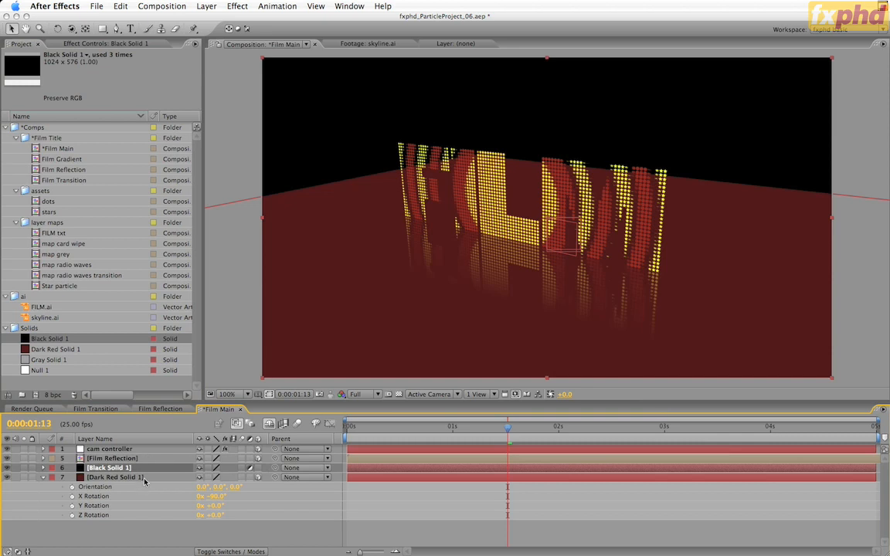
Rename the Dark Red Solid 1 layer to "floor".
{"action": "left_click", "coordinate": [116, 478]}
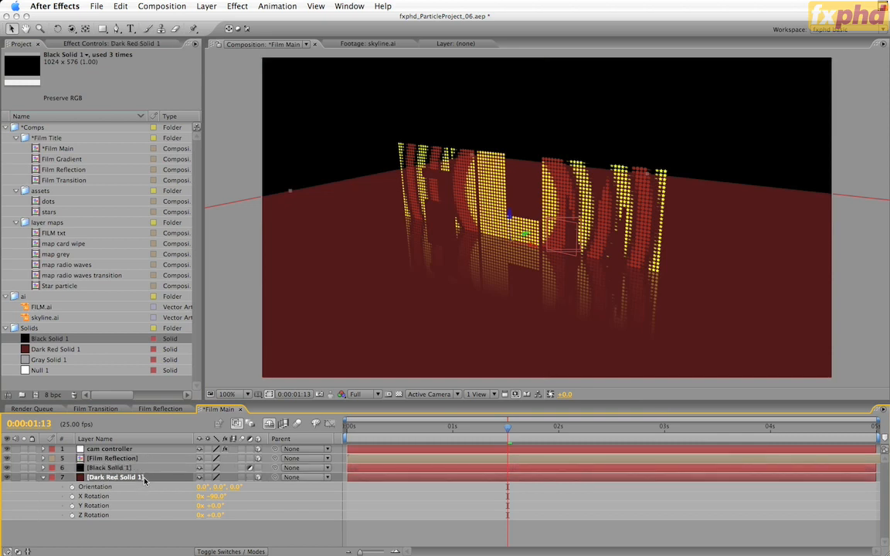
{"action": "key", "text": "Return"}
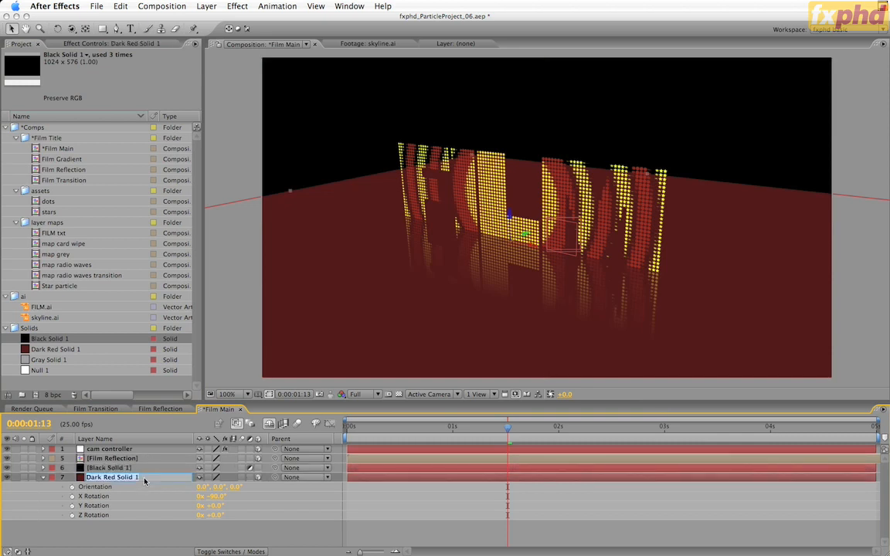
{"action": "type", "text": "floor"}
{"action": "key", "text": "Return"}
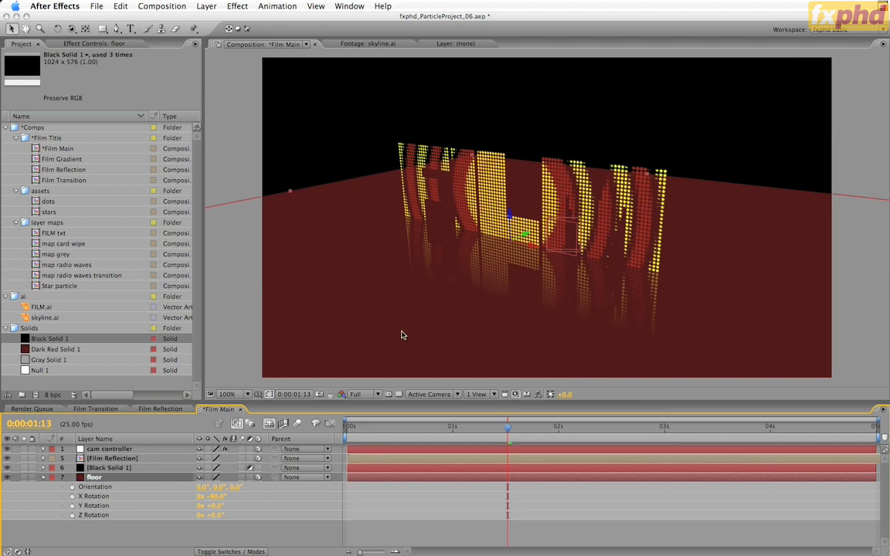
Add a full-size elliptical mask to the floor layer and scale it down around its centre.
{"action": "left_click_drag", "start_coordinate": [103, 28], "coordinate": [143, 54]}
{"action": "double_click", "coordinate": [104, 29]}
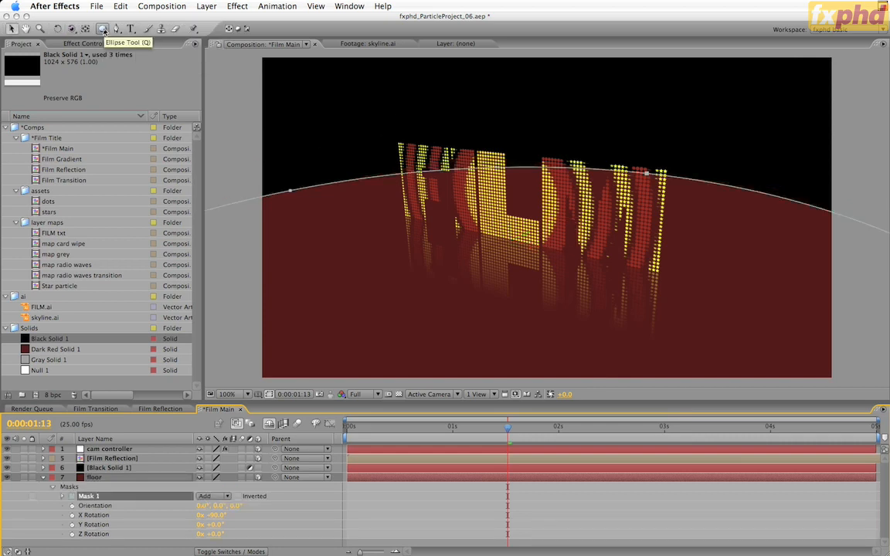
{"action": "key", "text": "comma"}
{"action": "key", "text": "comma"}
{"action": "key", "text": "comma"}
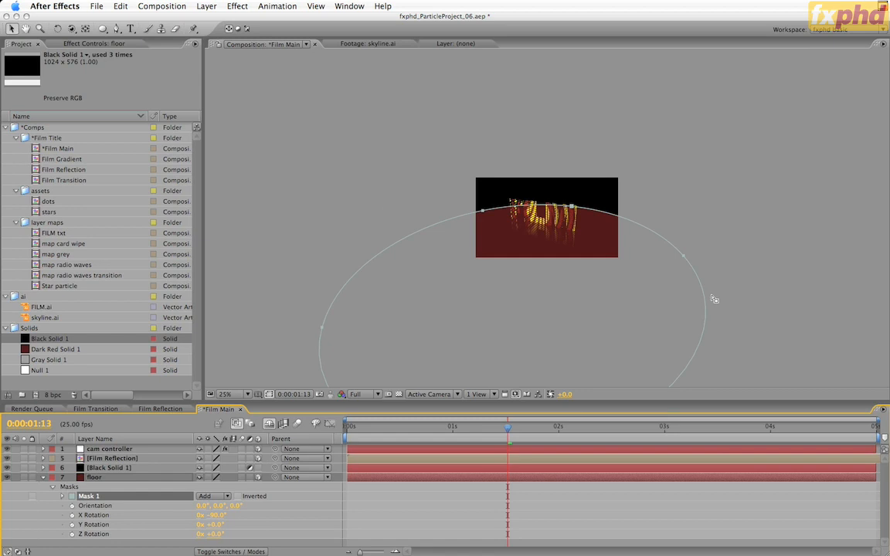
{"action": "left_click", "coordinate": [704, 327]}
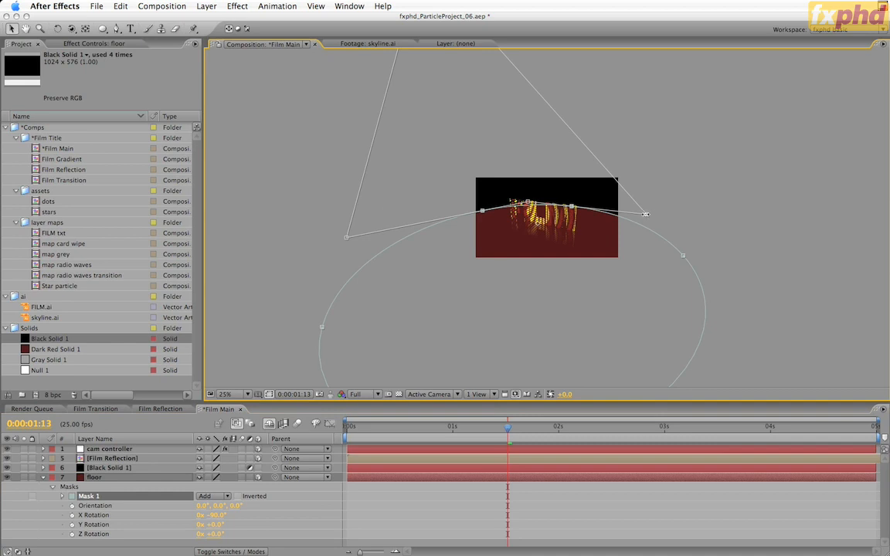
{"action": "left_click_drag", "start_coordinate": [643, 216], "coordinate": [622, 217]}
Set the floor mask's feather to 250 pixels.
{"action": "key", "text": "f"}
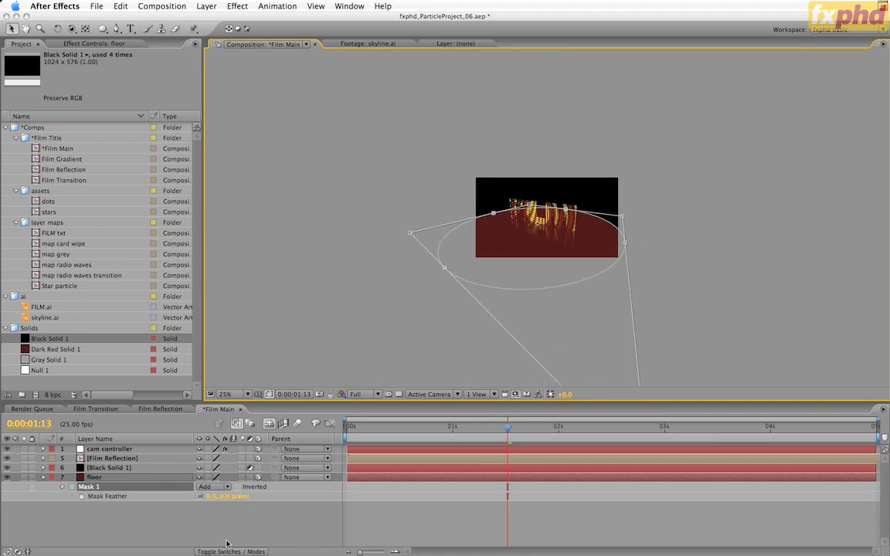
{"action": "left_click_drag", "start_coordinate": [210, 497], "coordinate": [212, 498]}
{"action": "left_click", "coordinate": [212, 497]}
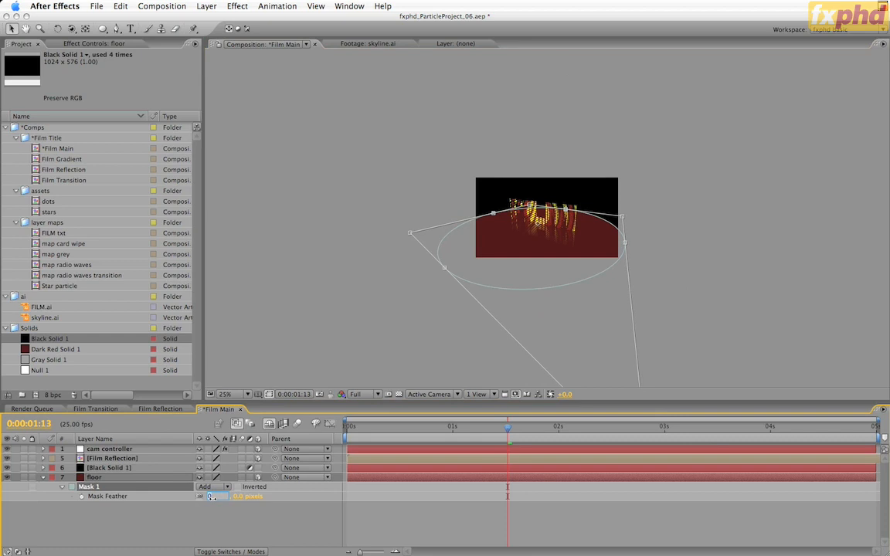
{"action": "type", "text": "250"}
{"action": "key", "text": "Return"}
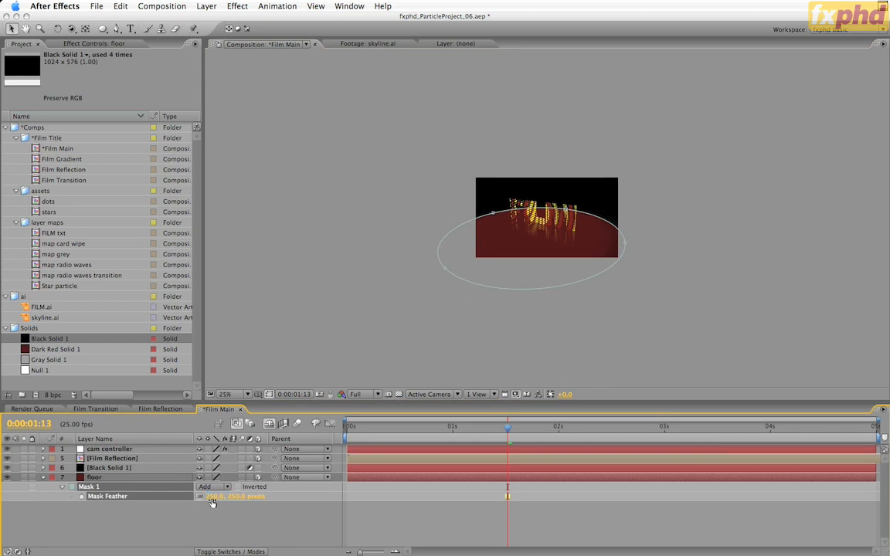
{"action": "left_click", "coordinate": [379, 526]}
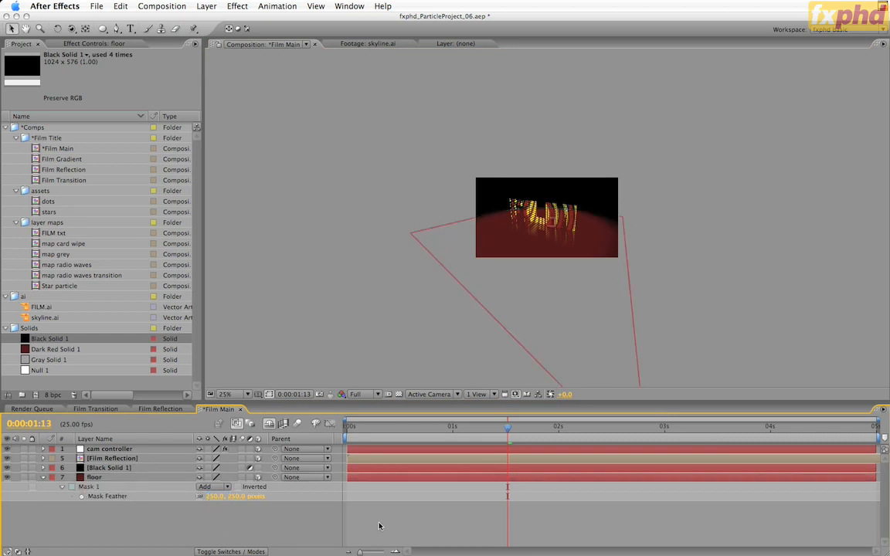
{"action": "key", "text": "."}
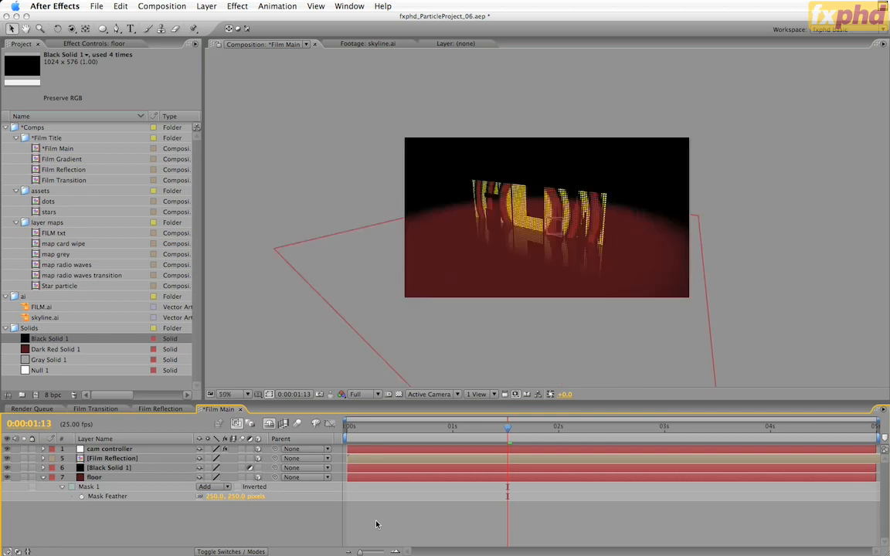
{"action": "key", "text": "."}
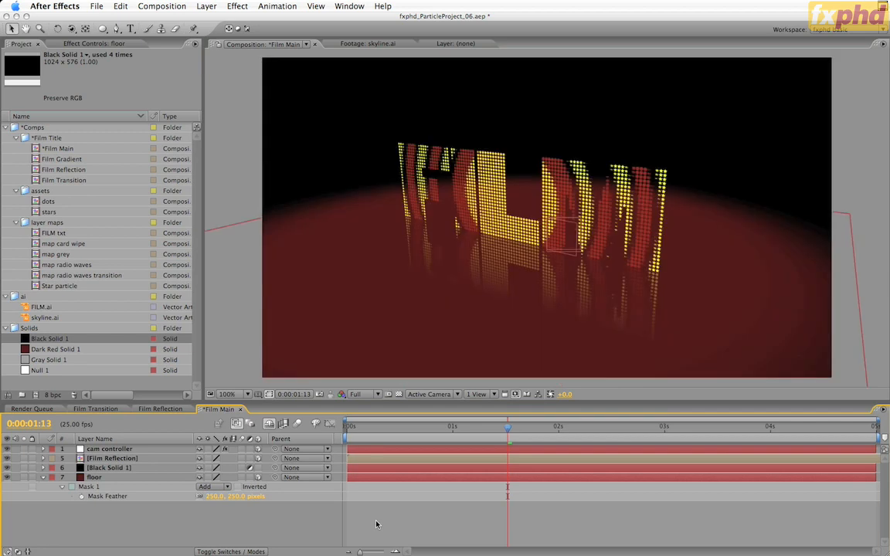
Create a Point light named "Point Light" with shadow casting turned off.
{"action": "left_click", "coordinate": [207, 7]}
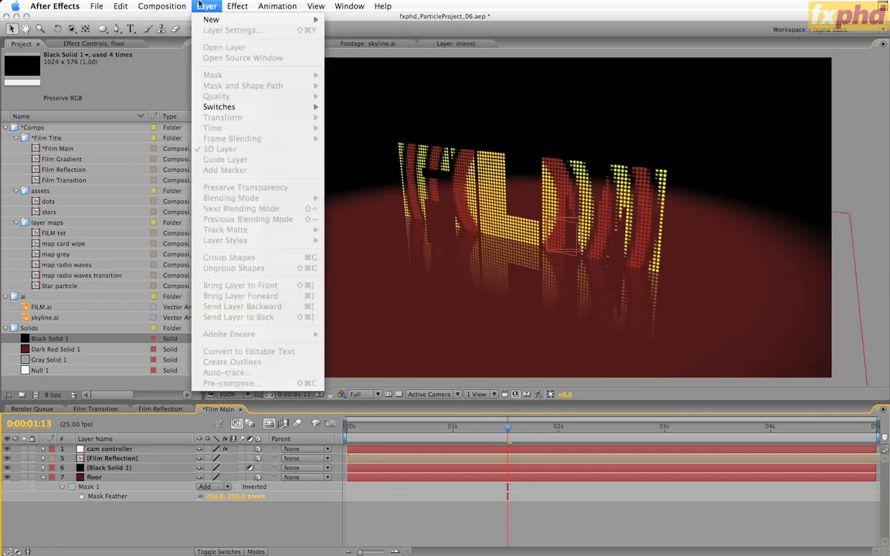
{"action": "mouse_move", "coordinate": [283, 21]}
{"action": "left_click", "coordinate": [350, 44]}
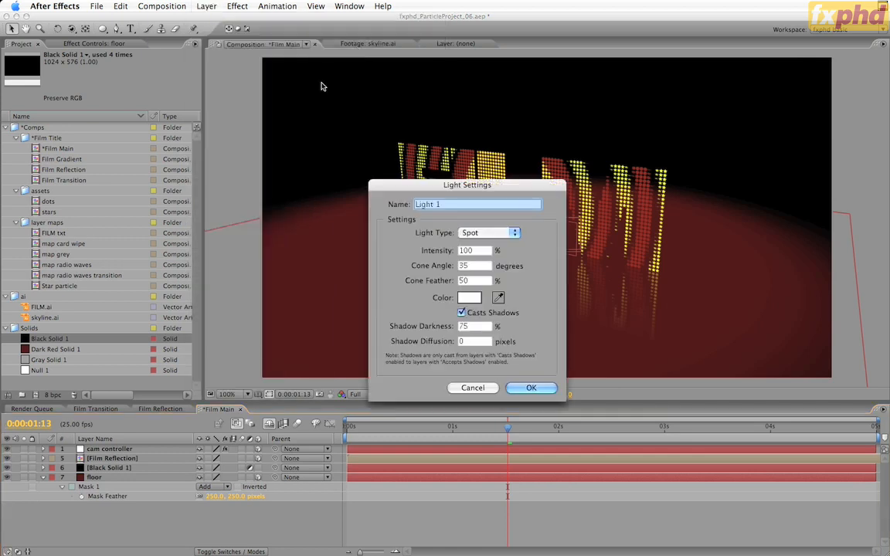
{"action": "left_click", "coordinate": [494, 233]}
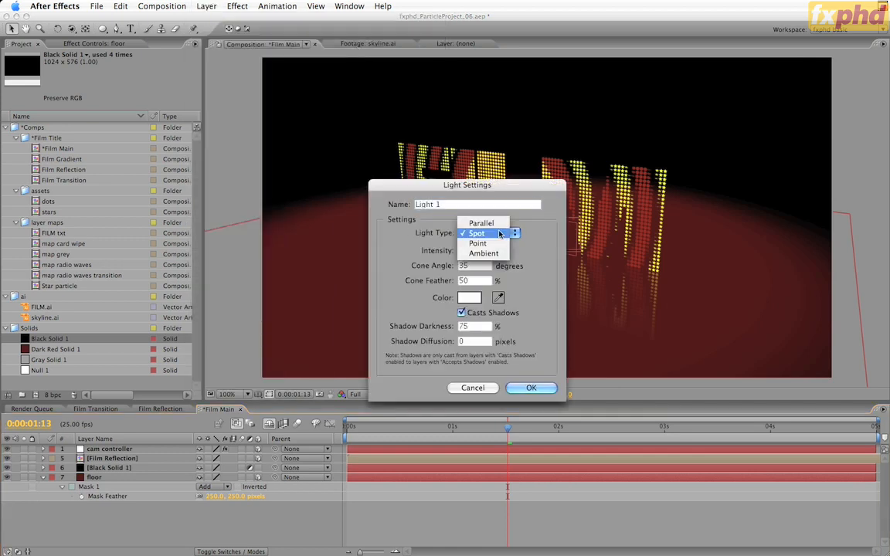
{"action": "left_click", "coordinate": [479, 243]}
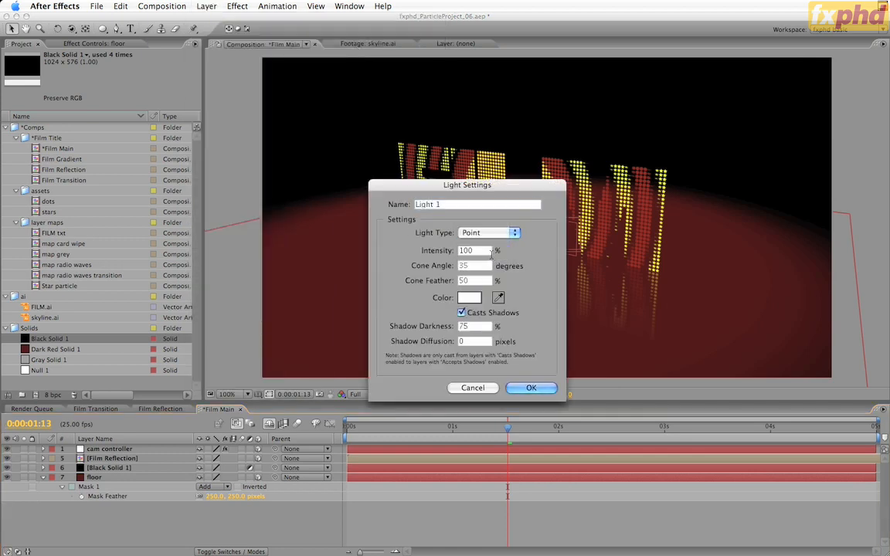
{"action": "left_click", "coordinate": [462, 313]}
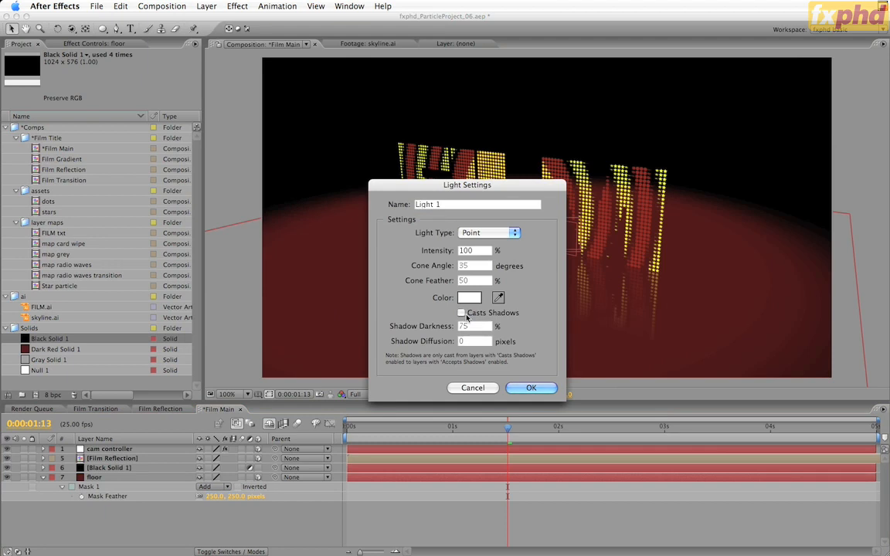
{"action": "triple_click", "coordinate": [452, 203]}
{"action": "type", "text": "Poin"}
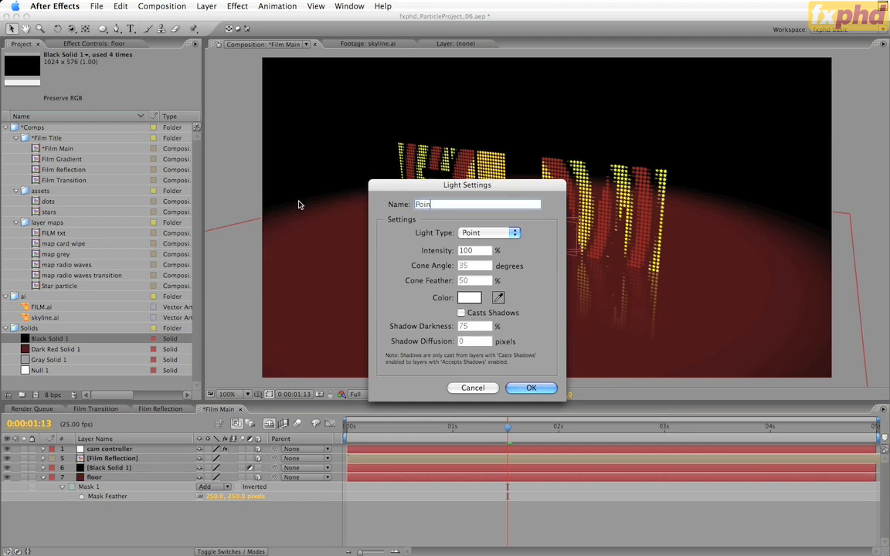
{"action": "type", "text": "t Light"}
{"action": "left_click", "coordinate": [527, 388]}
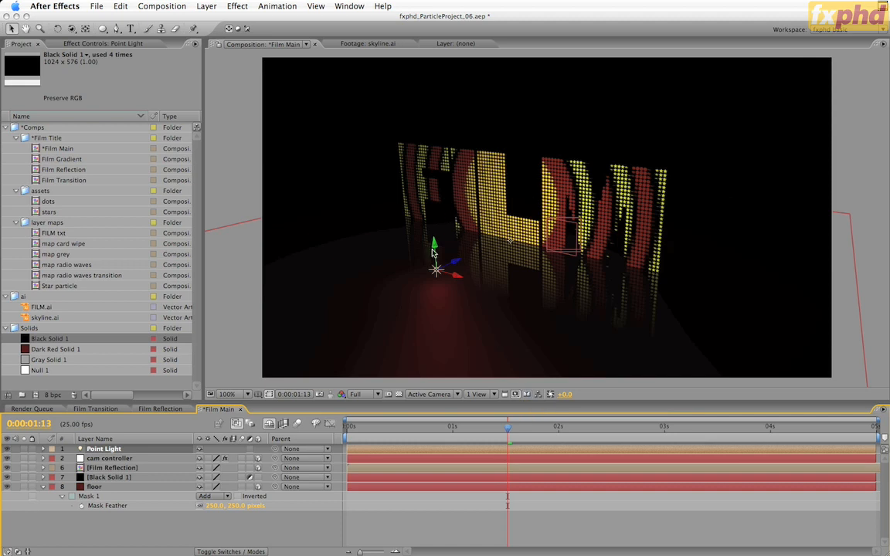
Raise the point light above the FILM text and set its intensity to 120%.
{"action": "left_click_drag", "start_coordinate": [433, 252], "coordinate": [423, 57]}
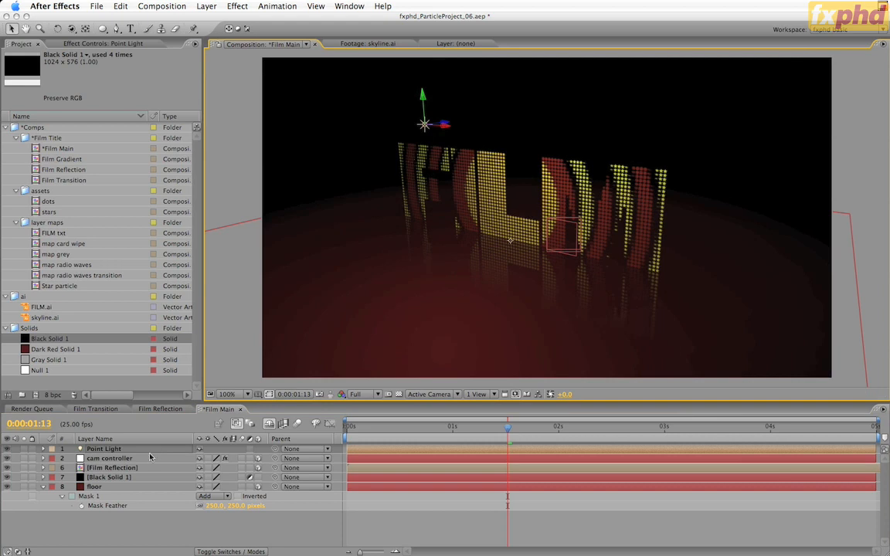
{"action": "key", "text": "t"}
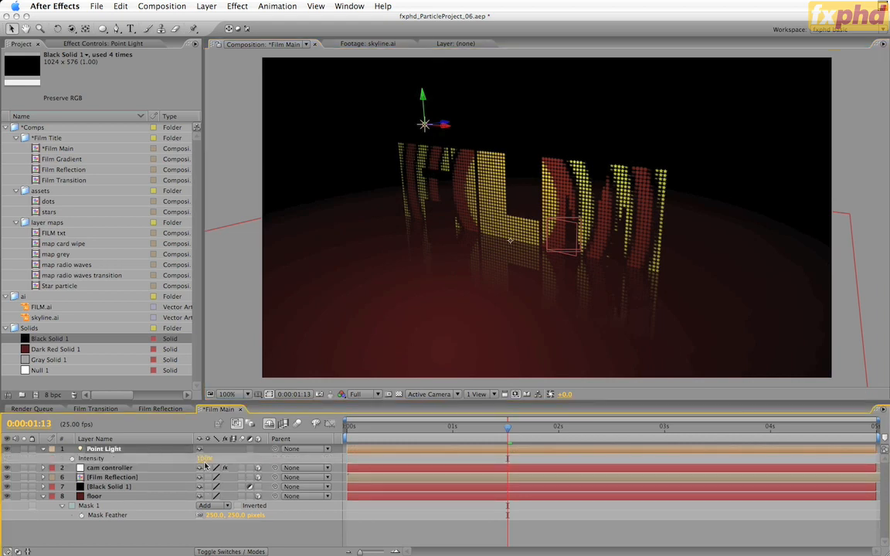
{"action": "left_click", "coordinate": [203, 458]}
{"action": "type", "text": "12"}
{"action": "key", "text": "Return"}
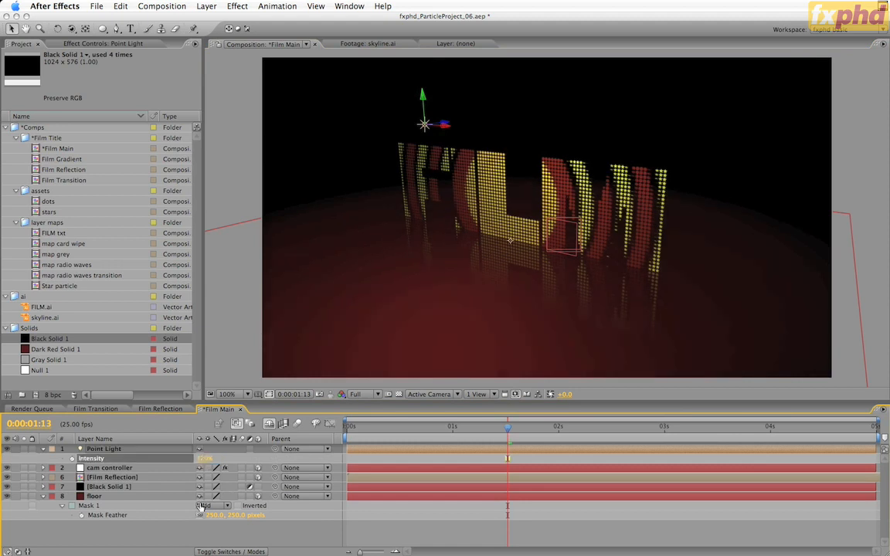
Raise the floor layer's specular material value to 75% and collapse its properties.
{"action": "left_click", "coordinate": [129, 498]}
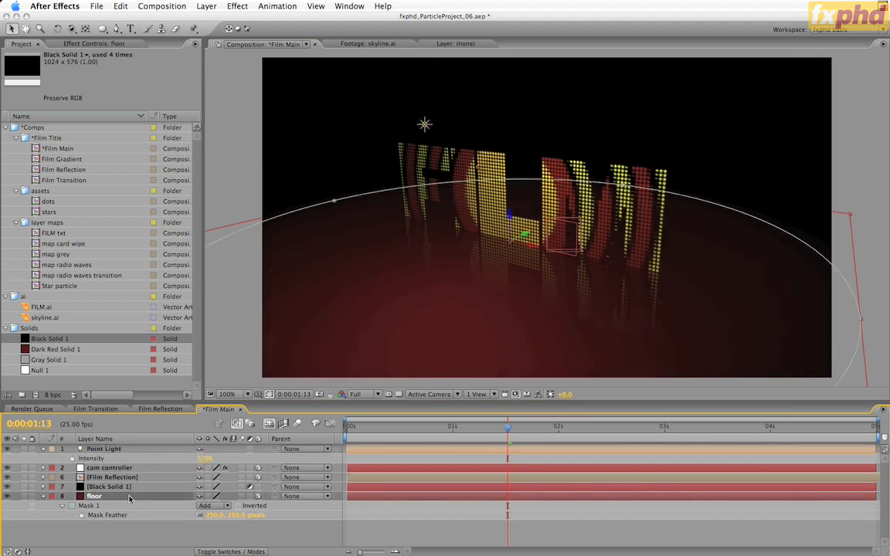
{"action": "key", "text": "a"}
{"action": "key", "text": "a"}
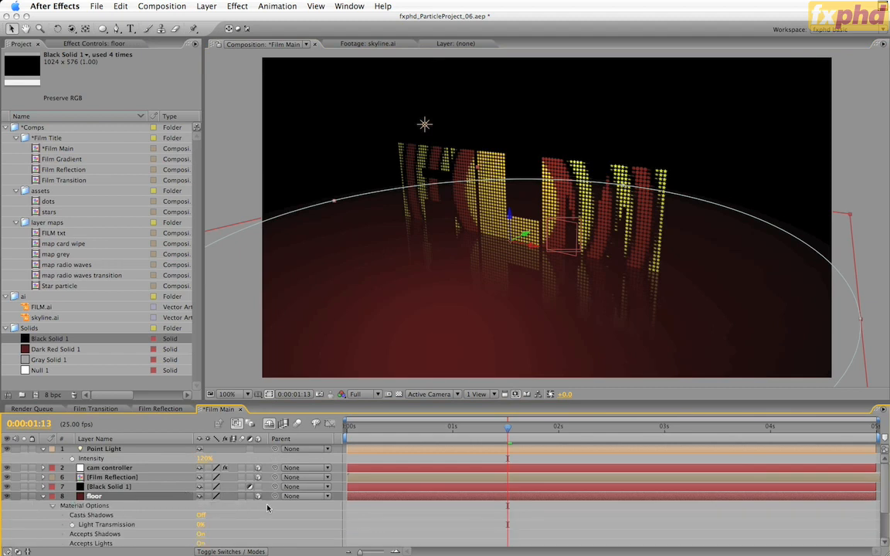
{"action": "scroll", "coordinate": [267, 507], "scroll_direction": "down", "scroll_amount": 3}
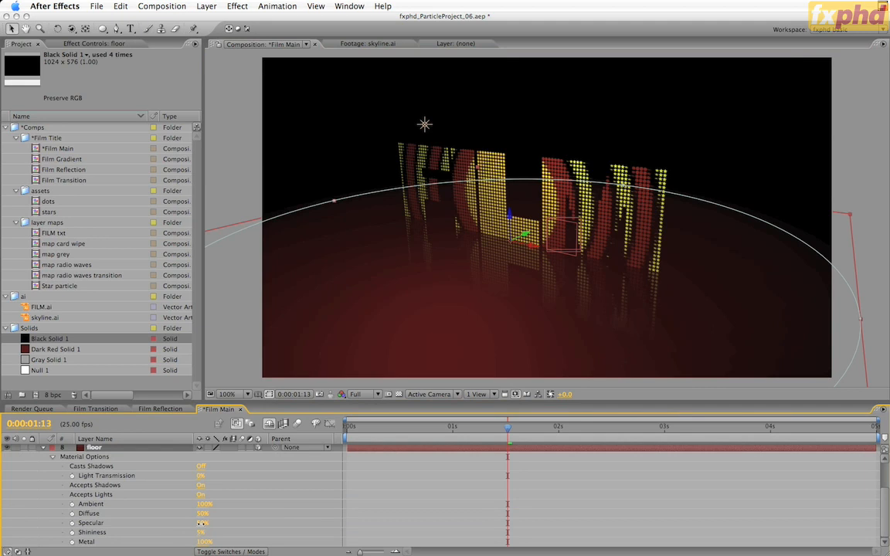
{"action": "left_click_drag", "start_coordinate": [199, 527], "coordinate": [203, 524]}
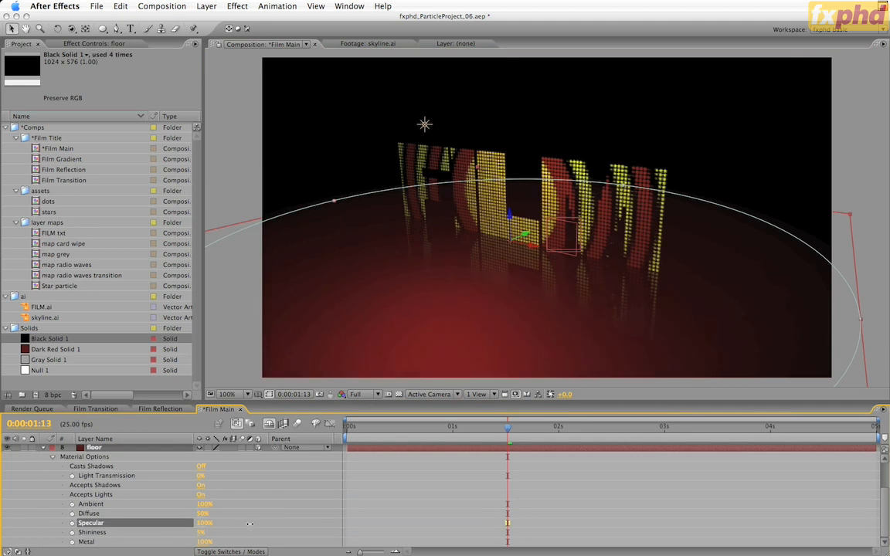
{"action": "left_click_drag", "start_coordinate": [250, 525], "coordinate": [229, 528]}
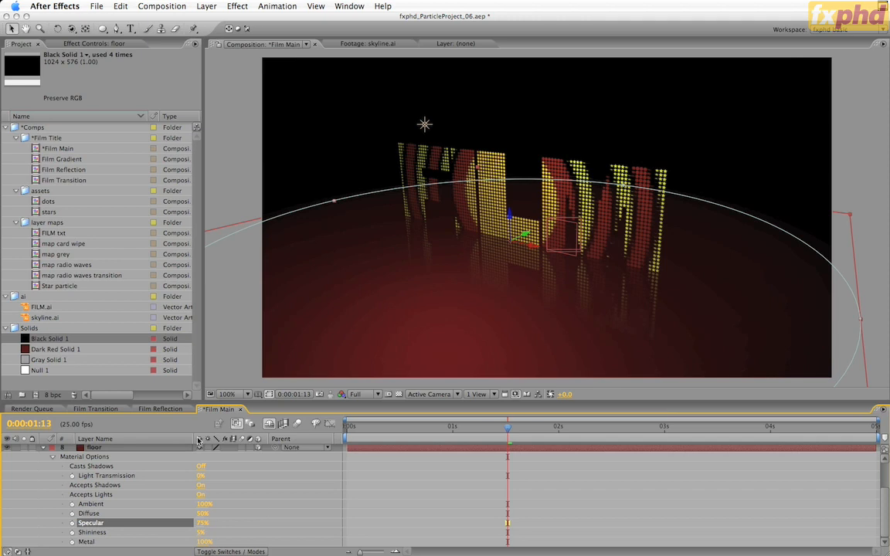
{"action": "left_click", "coordinate": [44, 449]}
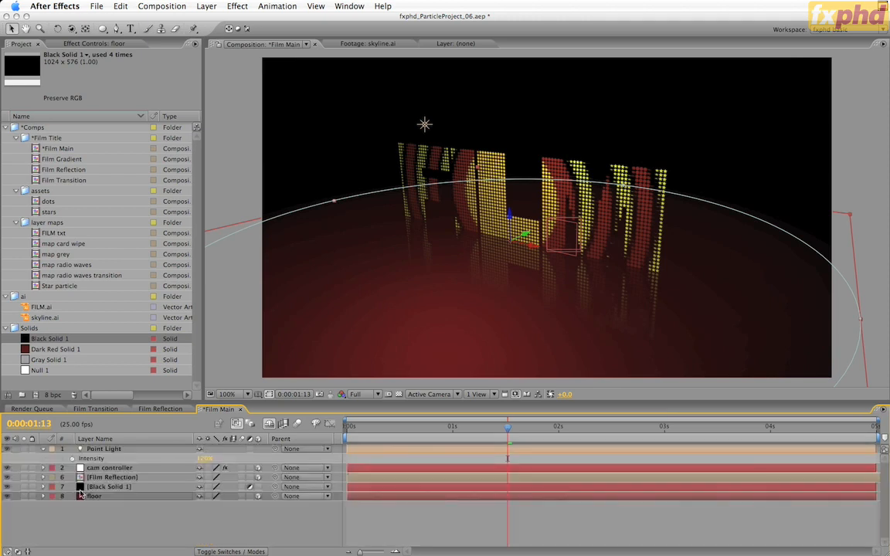
{"action": "left_click", "coordinate": [119, 512]}
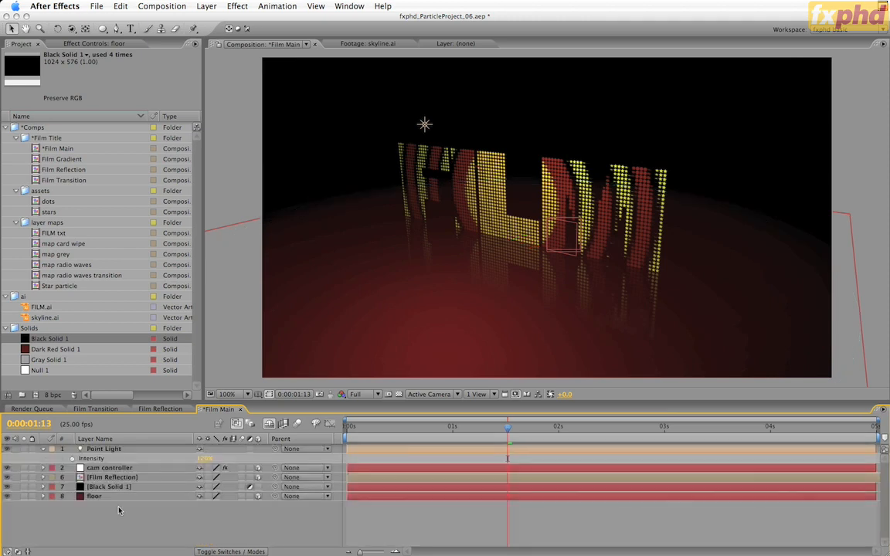
Add Black Solid 1 beneath the floor layer as a background with a radial Ramp from dark red to black.
{"action": "left_click", "coordinate": [28, 345]}
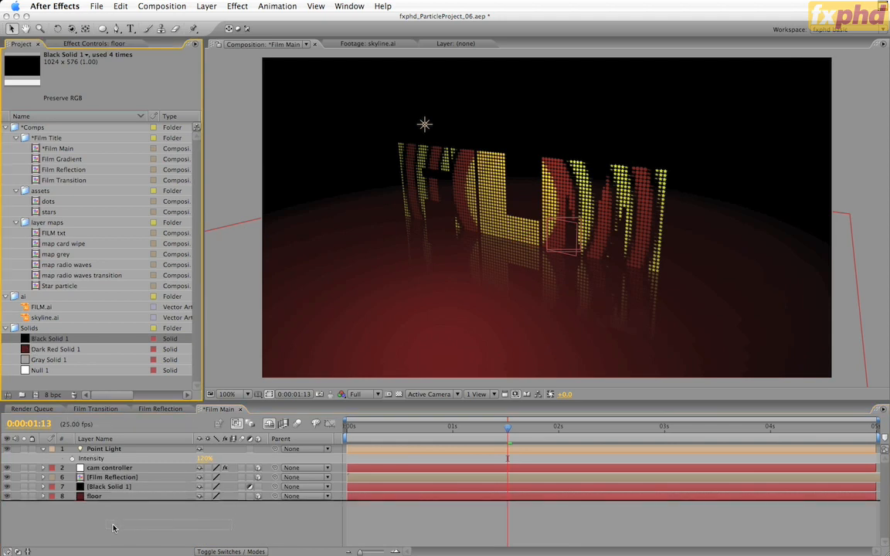
{"action": "left_click_drag", "start_coordinate": [113, 528], "coordinate": [113, 528]}
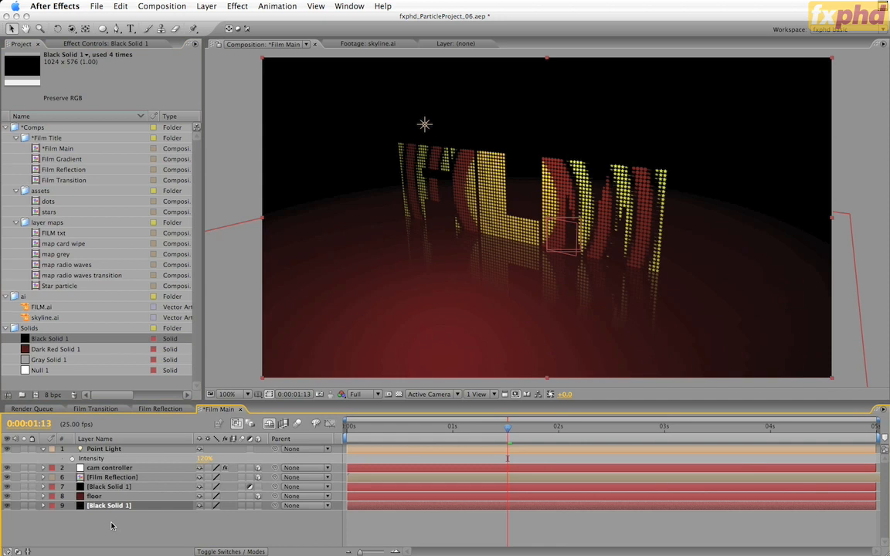
{"action": "left_click", "coordinate": [23, 507]}
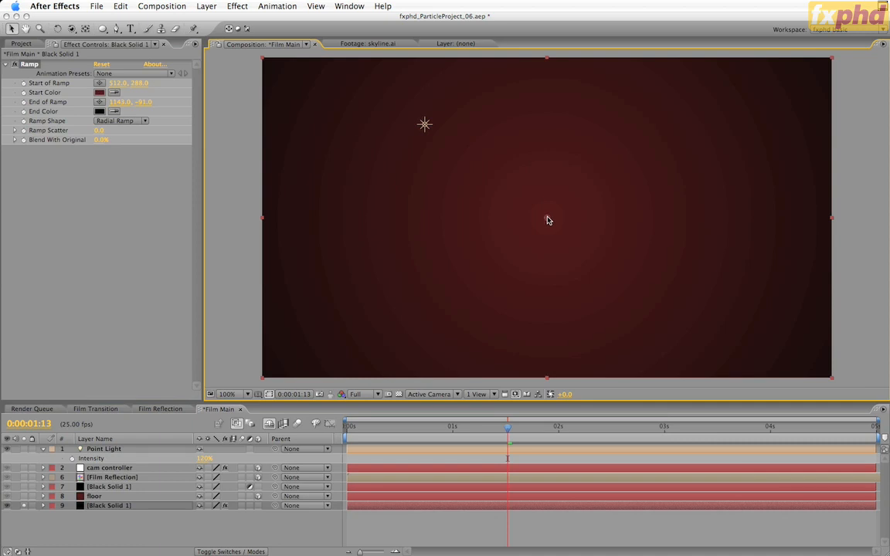
{"action": "key", "text": "comma"}
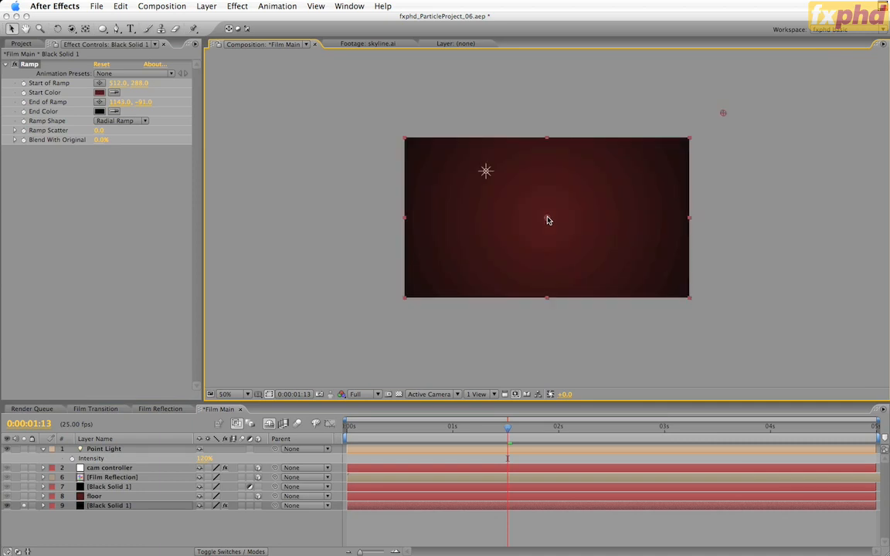
{"action": "left_click", "coordinate": [24, 506]}
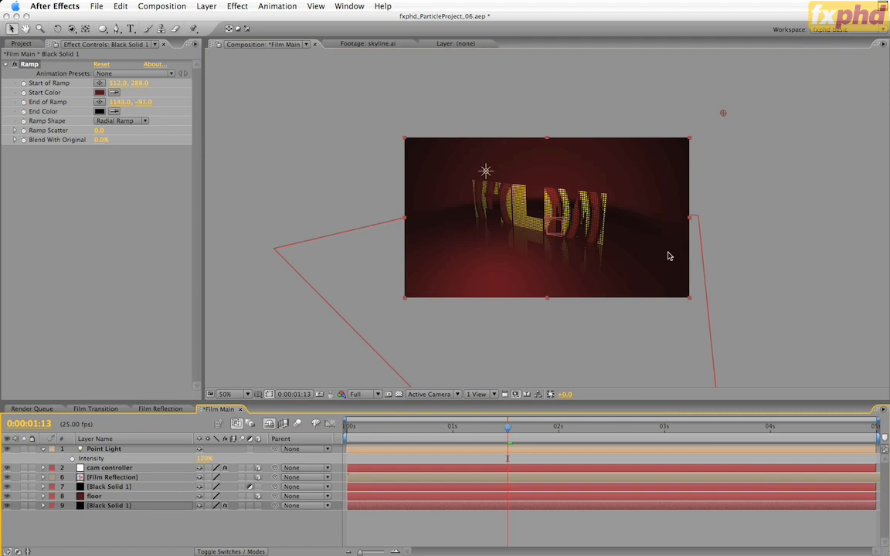
Create an Ambient light named "Ambient" with an intensity of 25%.
{"action": "left_click", "coordinate": [205, 7]}
{"action": "mouse_move", "coordinate": [218, 19]}
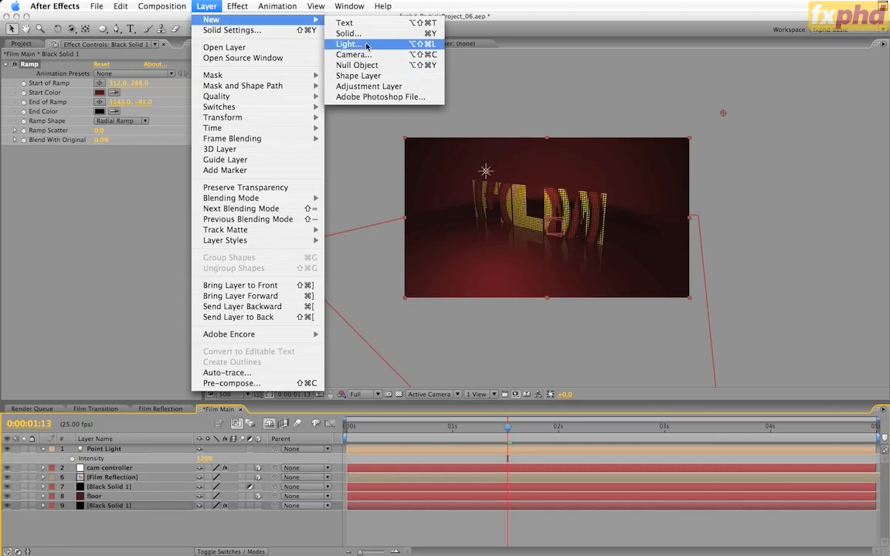
{"action": "left_click", "coordinate": [363, 42]}
{"action": "type", "text": "A"}
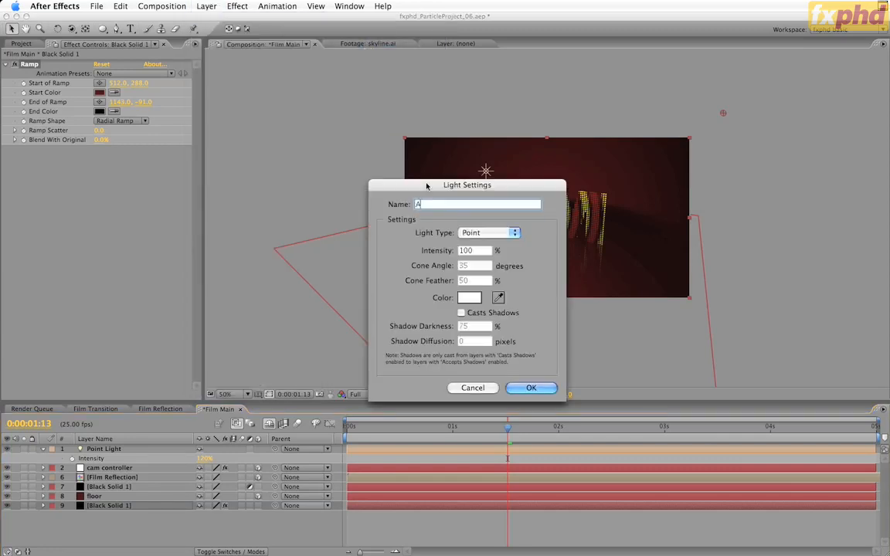
{"action": "type", "text": "mbient"}
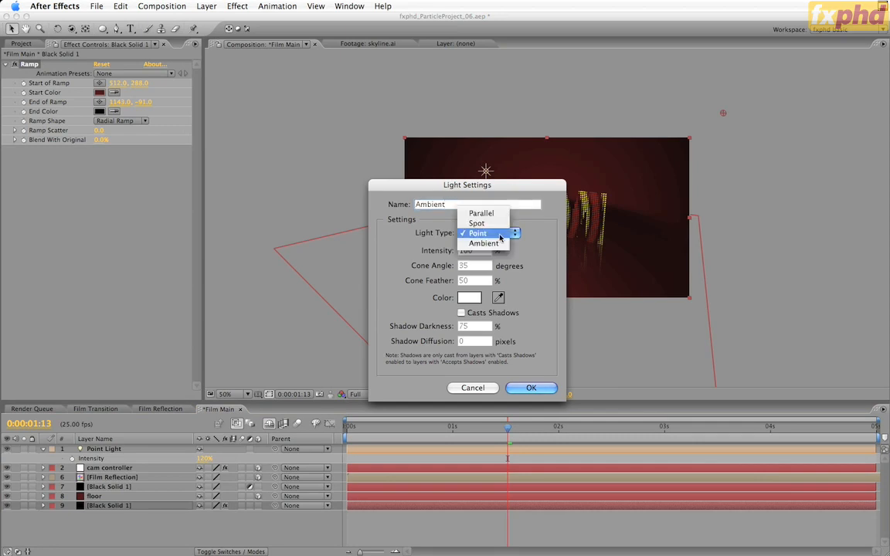
{"action": "left_click", "coordinate": [491, 232]}
{"action": "left_click", "coordinate": [499, 244]}
{"action": "key", "text": "Tab"}
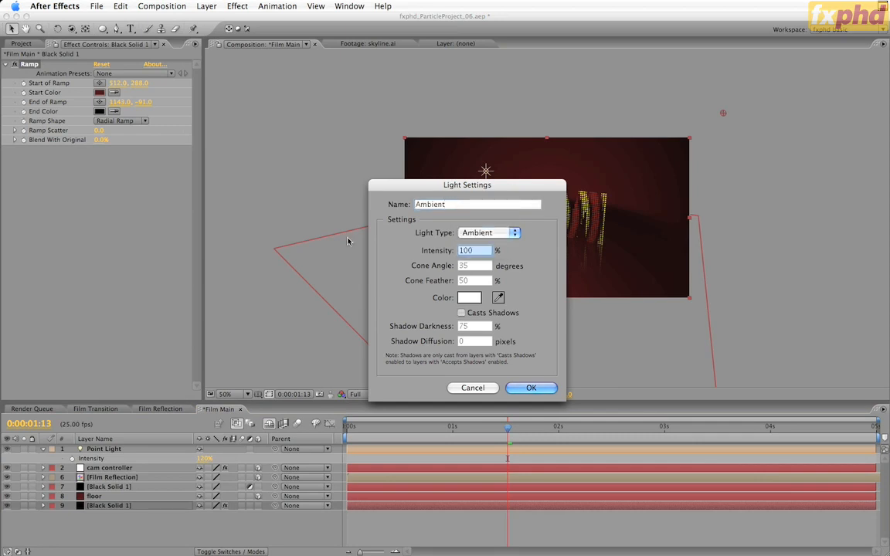
{"action": "type", "text": "25"}
{"action": "left_click", "coordinate": [532, 388]}
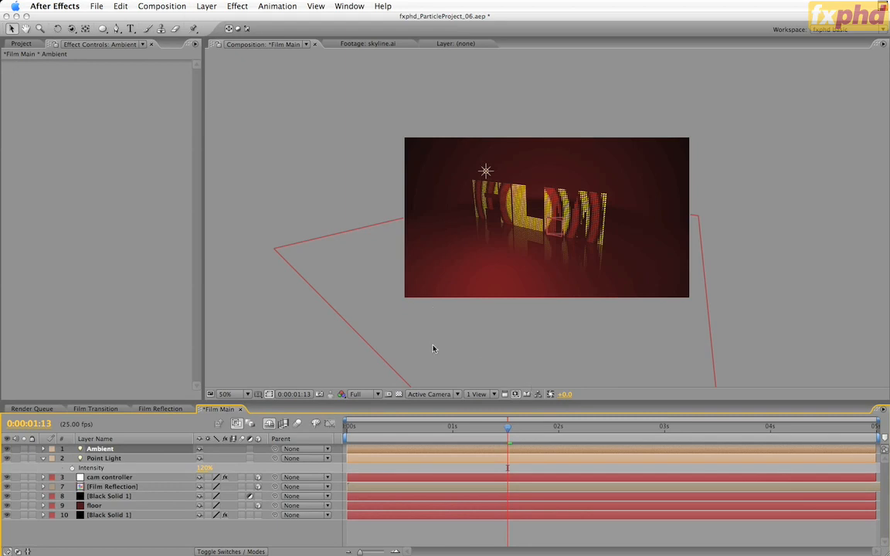
Duplicate the Film Reflection layer and set the lower copy's Z position to 25.
{"action": "key", "text": "period"}
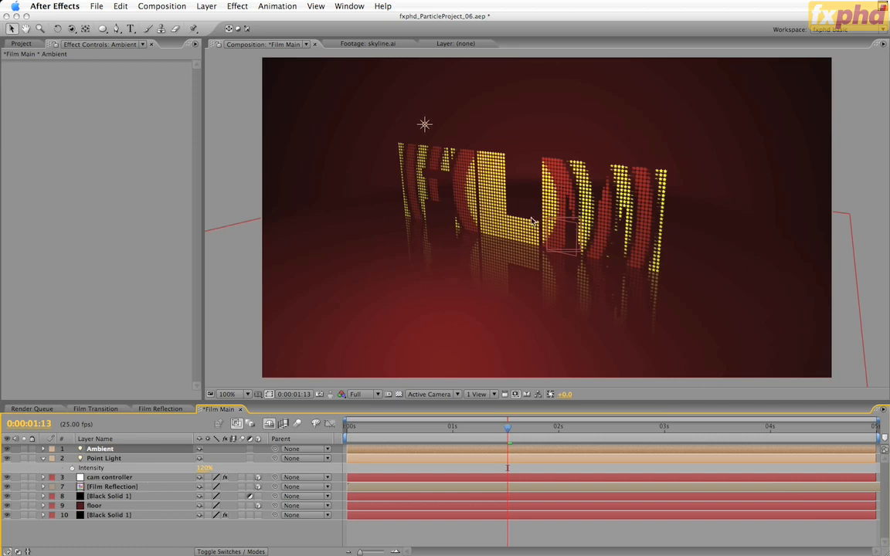
{"action": "left_click", "coordinate": [149, 489]}
{"action": "key", "text": "super+d"}
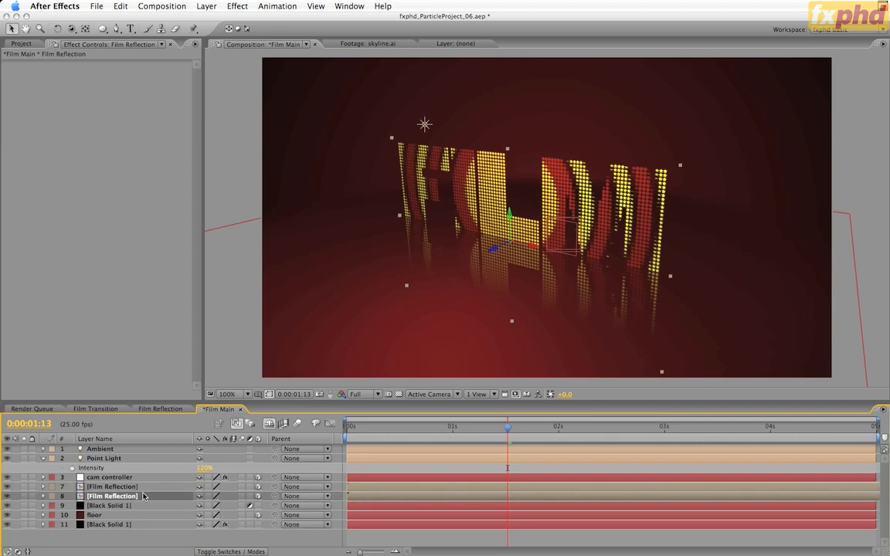
{"action": "key", "text": "p"}
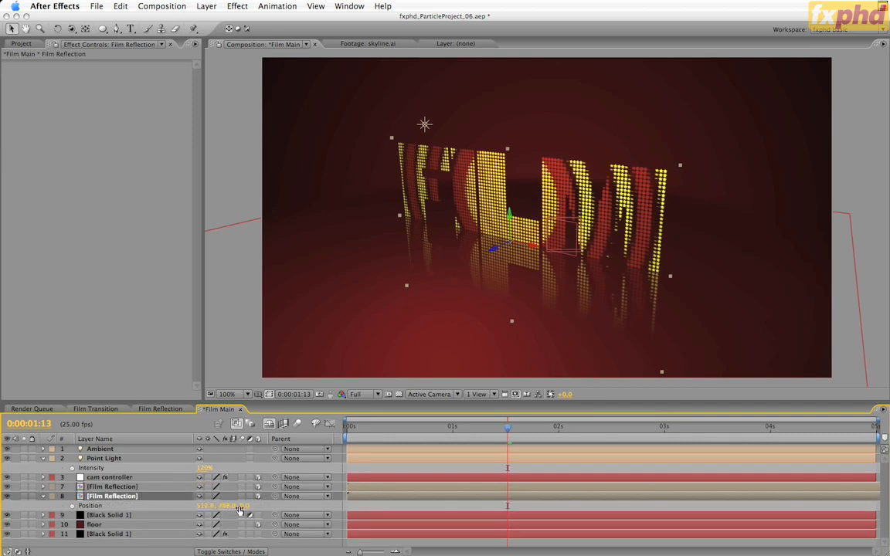
{"action": "left_click_drag", "start_coordinate": [244, 507], "coordinate": [284, 505]}
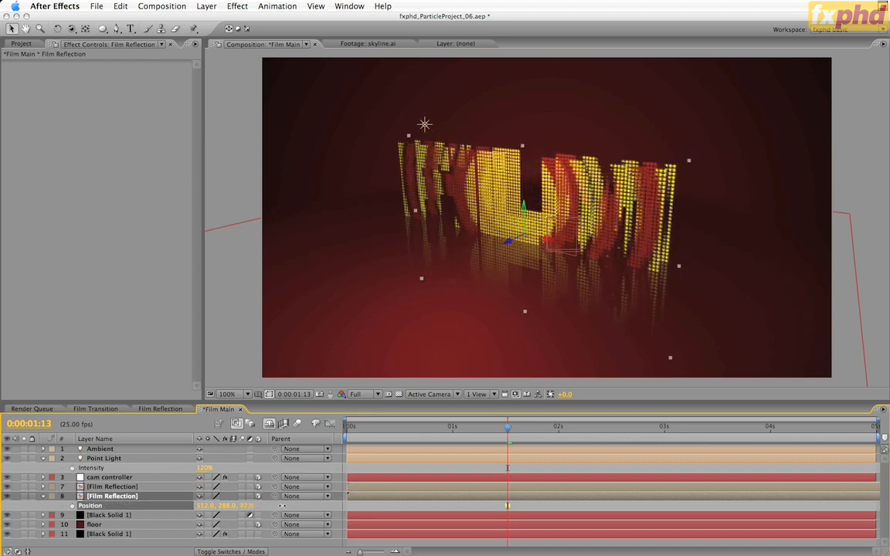
{"action": "left_click", "coordinate": [245, 506]}
{"action": "type", "text": "50"}
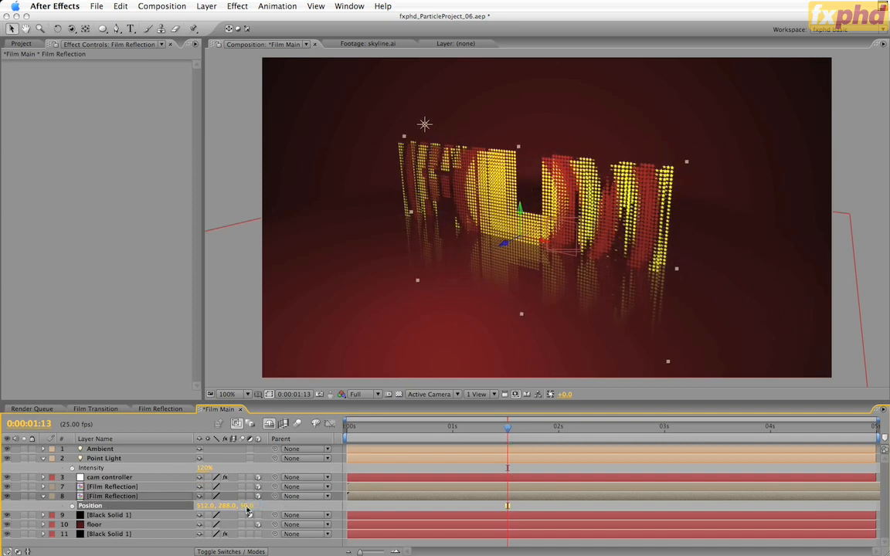
{"action": "key", "text": "Return"}
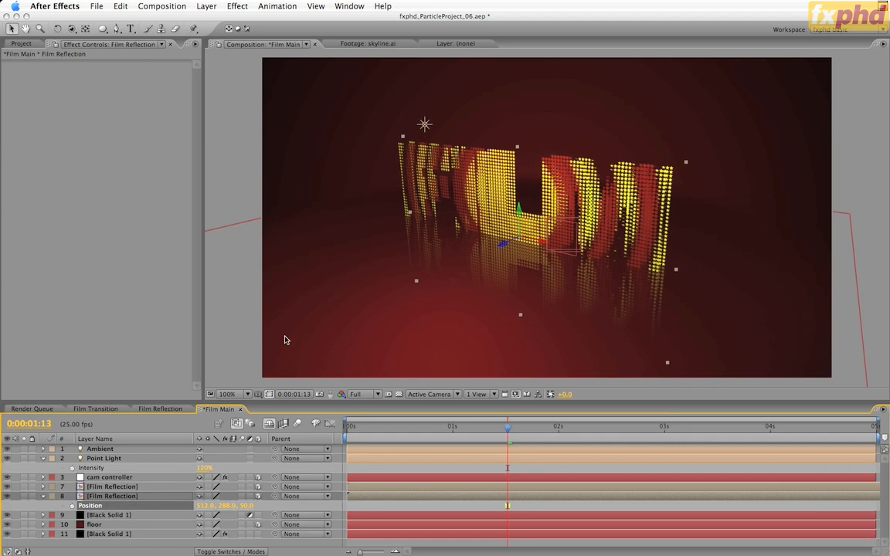
{"action": "left_click", "coordinate": [245, 505]}
{"action": "type", "text": "25"}
{"action": "key", "text": "Return"}
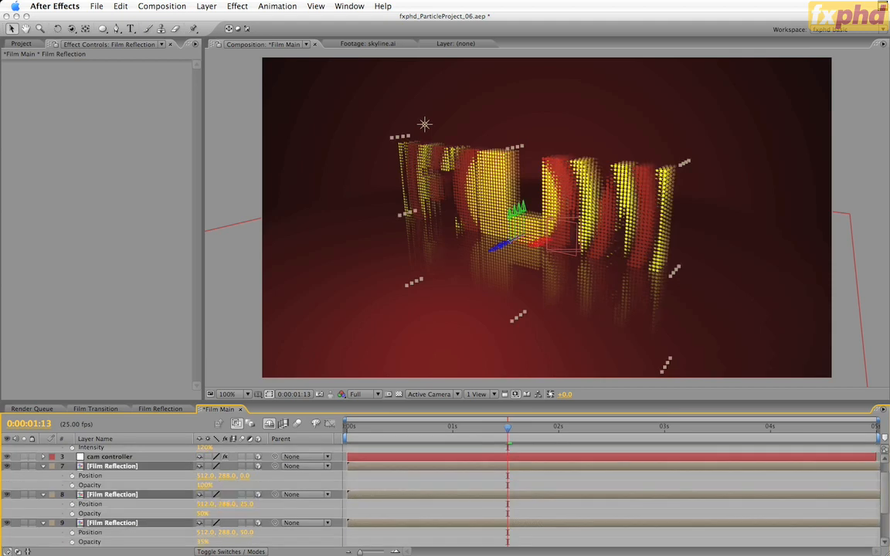
Parent the three Film Reflection copies at Z 25, 50 and 75 to the front Film Reflection layer.
{"action": "left_click_drag", "start_coordinate": [444, 401], "coordinate": [447, 346]}
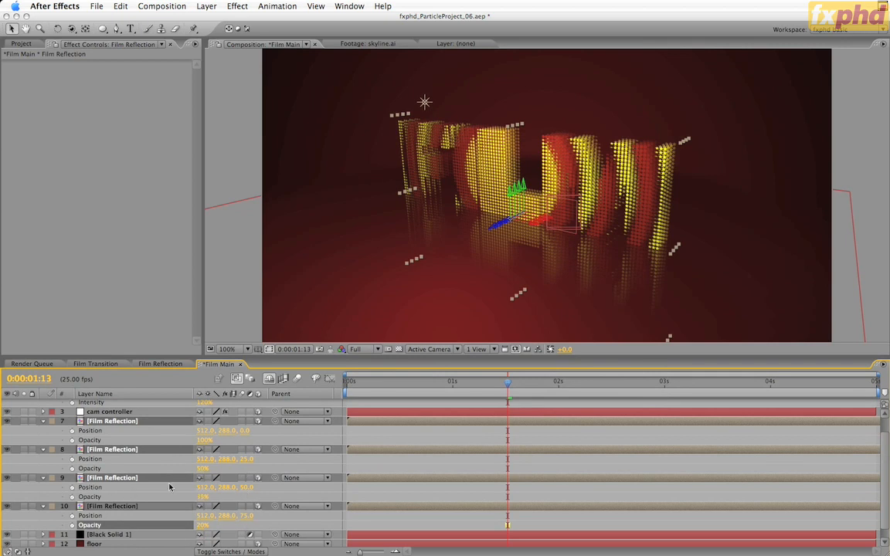
{"action": "key", "text": "super+shift+a"}
{"action": "left_click", "coordinate": [127, 506]}
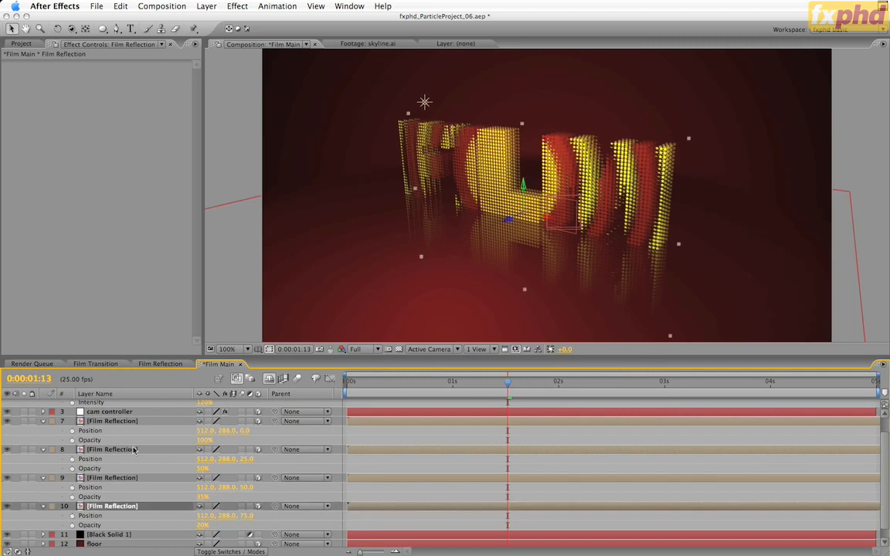
{"action": "left_click", "coordinate": [133, 449], "text": "shift"}
{"action": "left_click_drag", "start_coordinate": [274, 449], "coordinate": [123, 424]}
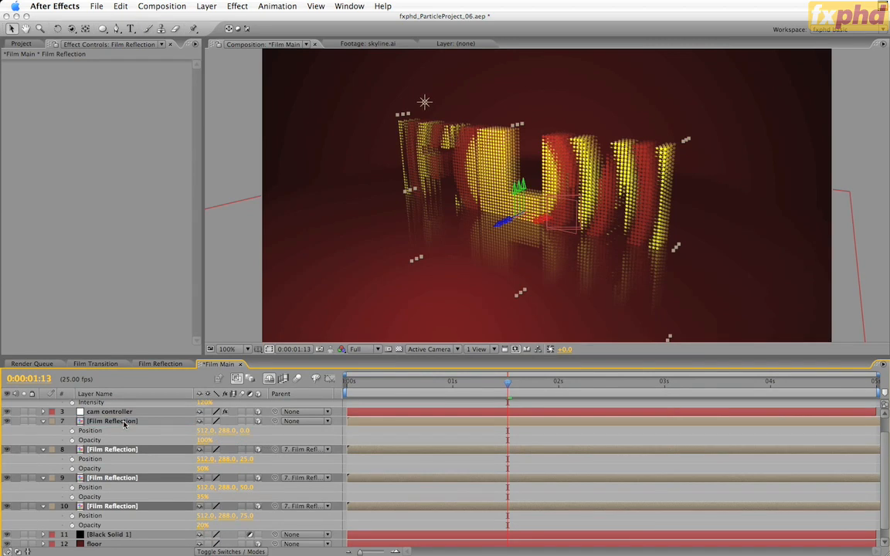
Test the parenting by shifting the front Film Reflection layer along X and changing its Z scale, undoing both changes.
{"action": "left_click", "coordinate": [124, 424]}
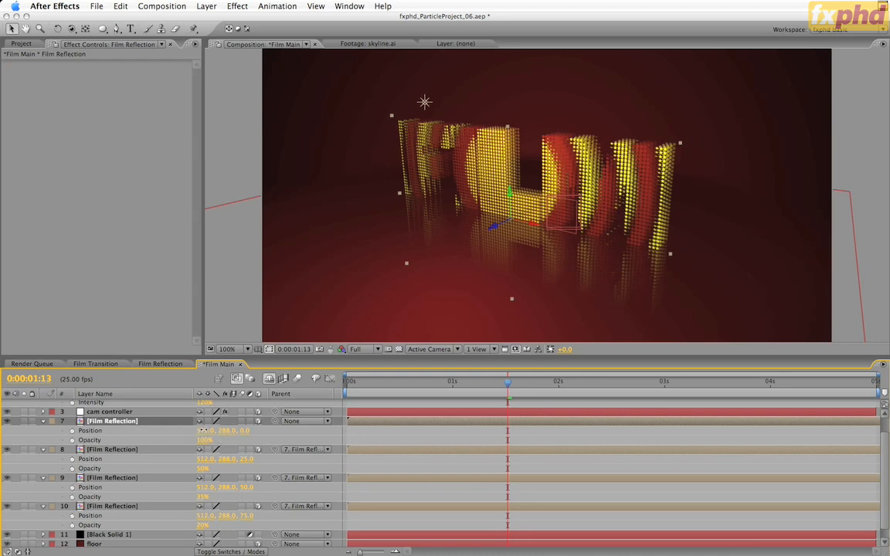
{"action": "left_click_drag", "start_coordinate": [203, 431], "coordinate": [287, 436]}
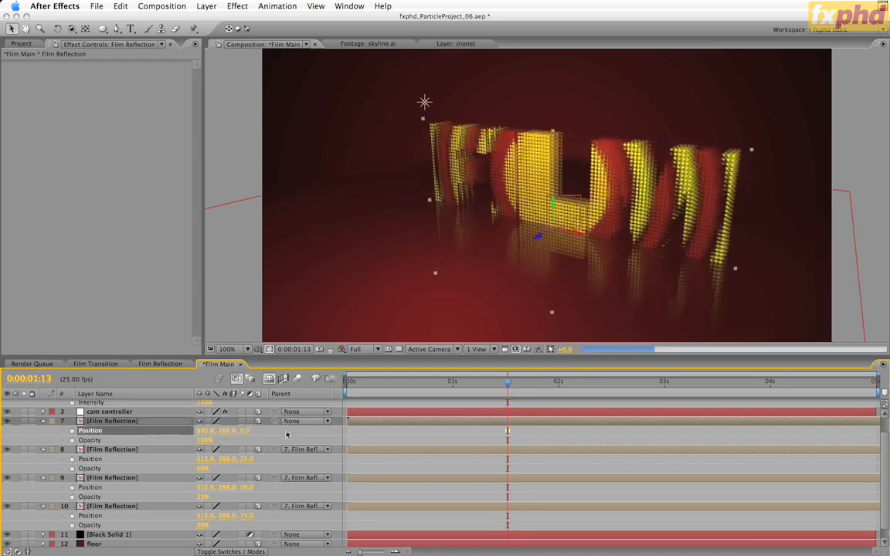
{"action": "key", "text": "super+z"}
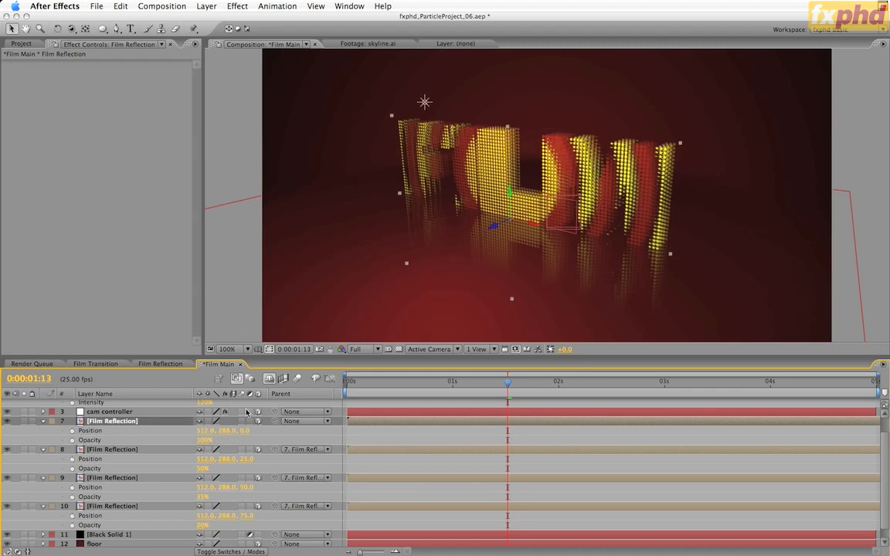
{"action": "key", "text": "s"}
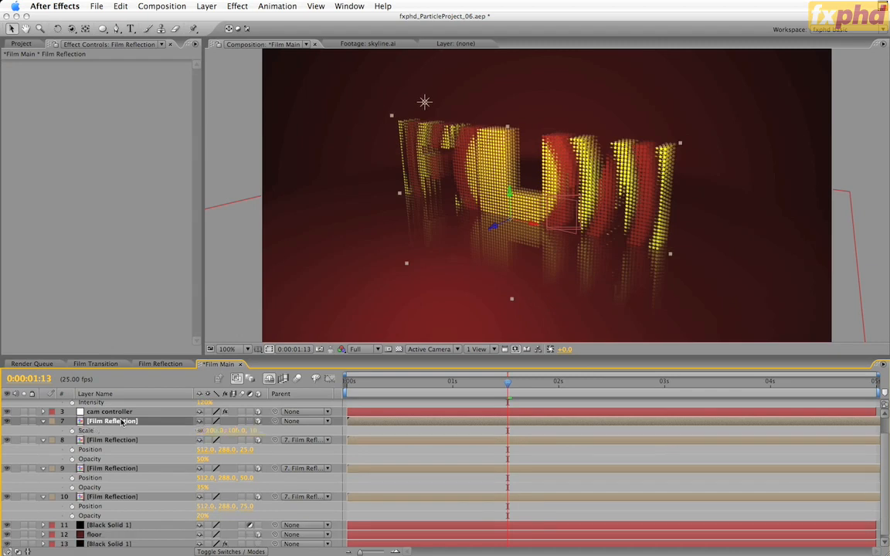
{"action": "left_click_drag", "start_coordinate": [259, 430], "coordinate": [270, 452]}
{"action": "key", "text": "super+z"}
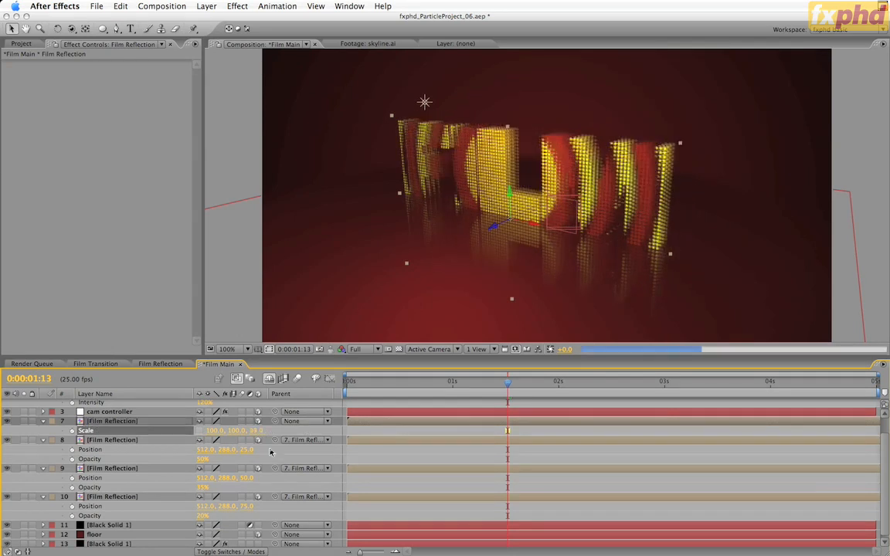
{"action": "key", "text": "super+z"}
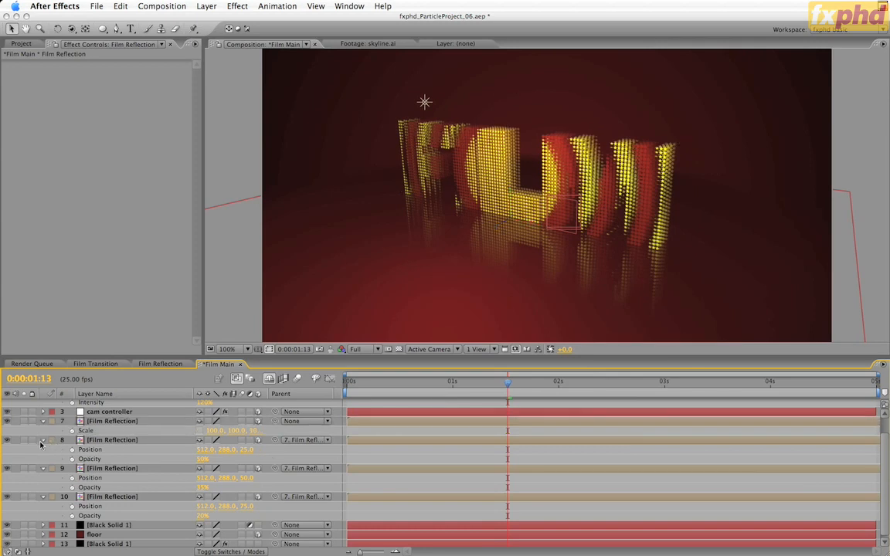
Collapse the displayed properties of the Film Reflection layers in the timeline.
{"action": "left_click", "coordinate": [42, 441]}
{"action": "left_click", "coordinate": [43, 439]}
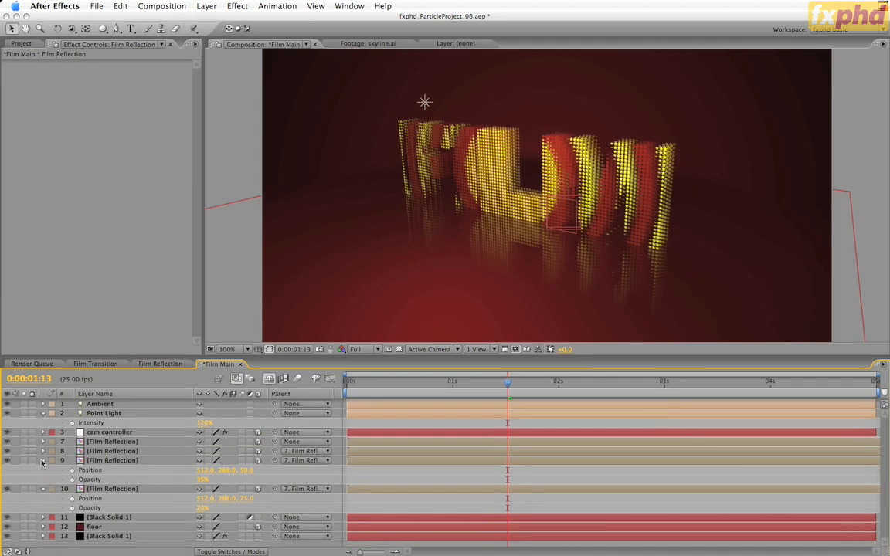
{"action": "left_click", "coordinate": [43, 490]}
{"action": "left_click", "coordinate": [43, 460]}
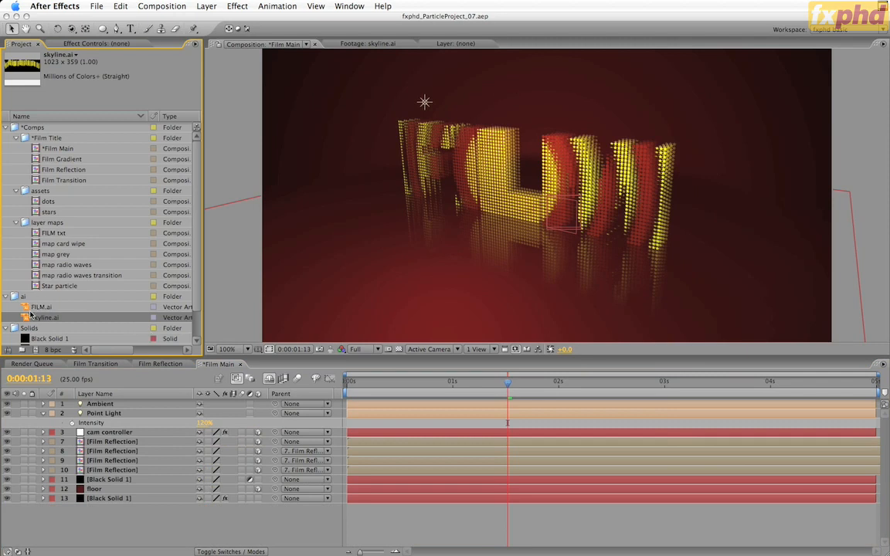
Open skyline.ai in Illustrator, examine the building and window-light artwork up close, and switch back to After Effects.
{"action": "key", "text": "super+e"}
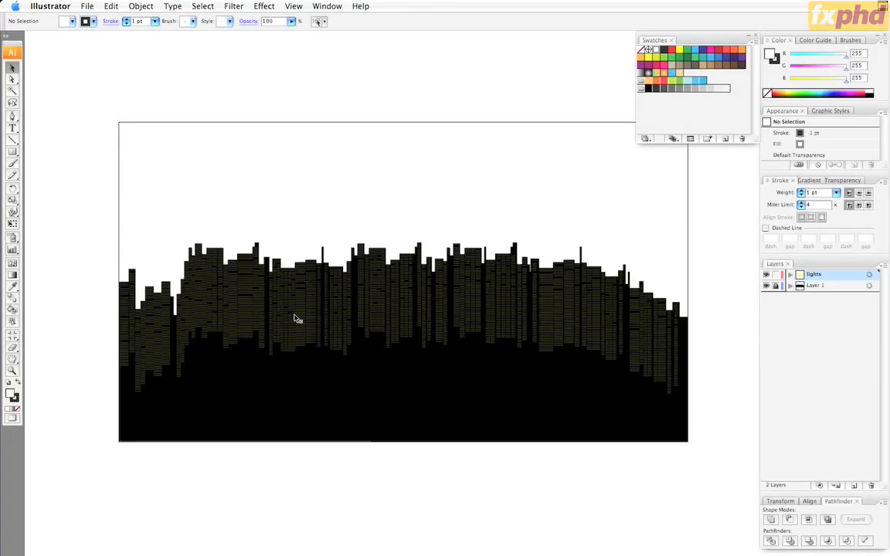
{"action": "key", "text": "super+equal"}
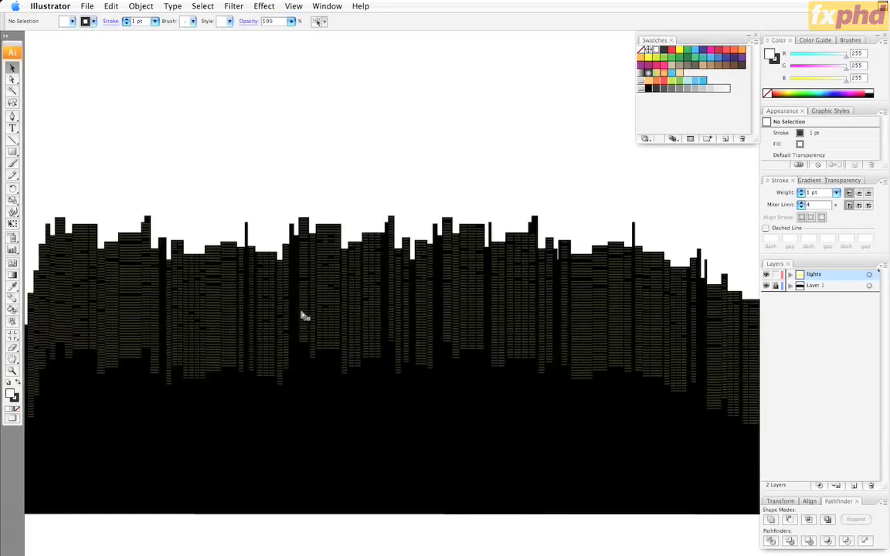
{"action": "key", "text": "super+equal"}
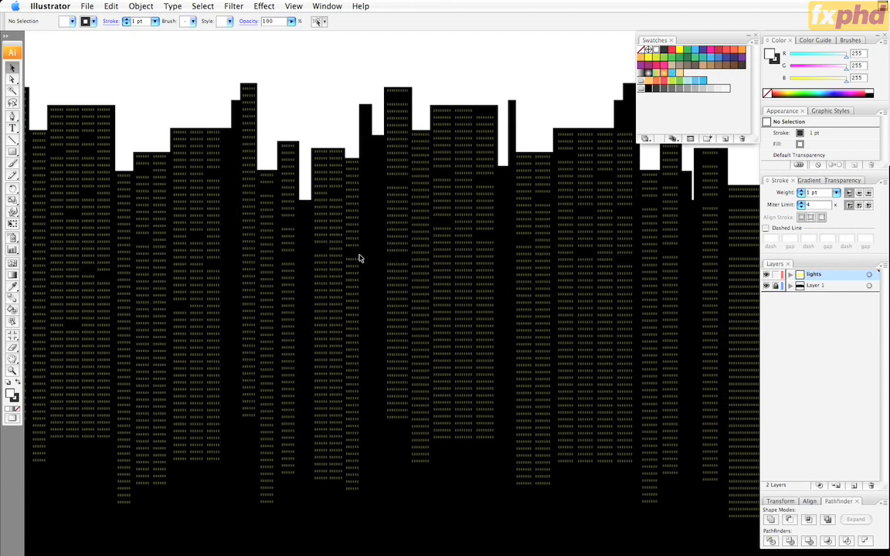
{"action": "key", "text": "super+minus"}
{"action": "key", "text": "super+minus"}
{"action": "key", "text": "super+minus"}
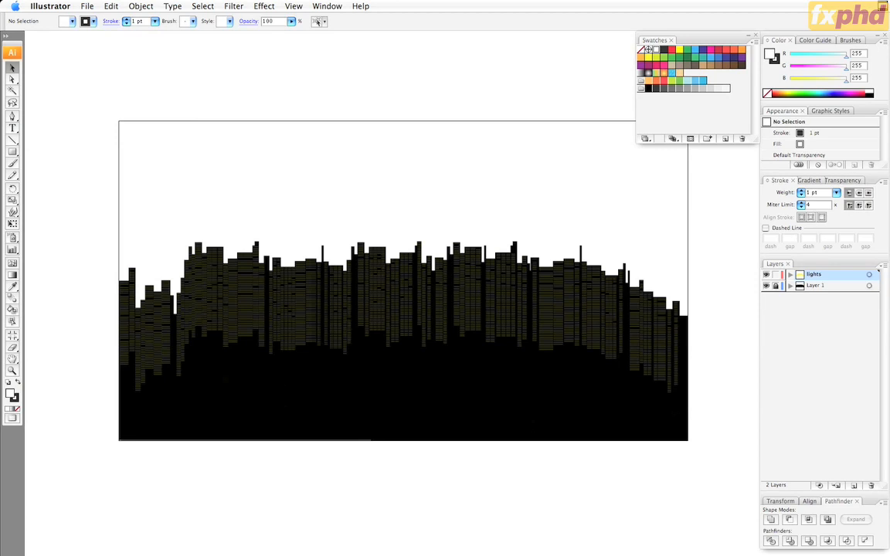
{"action": "key", "text": "super+Tab"}
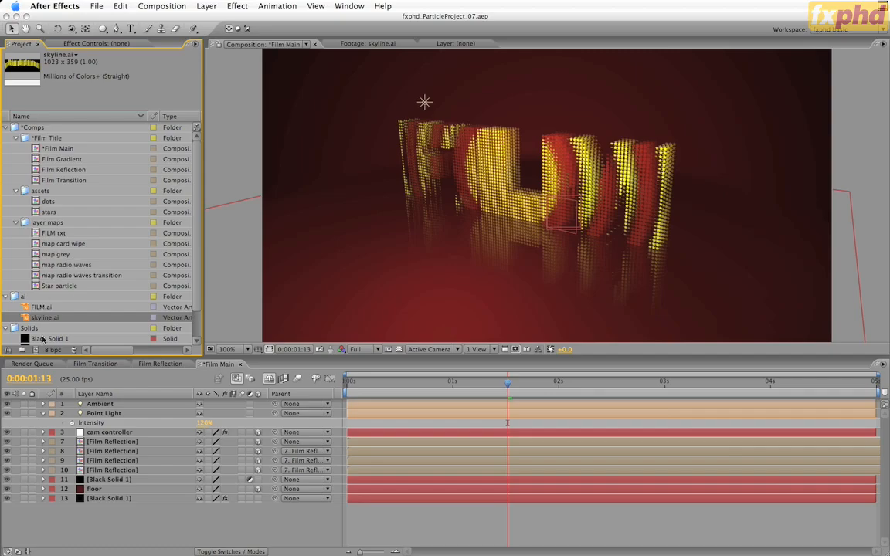
Add skyline.ai to Film Main directly below the floor layer, make it 3D, and reveal its position and scale.
{"action": "left_click_drag", "start_coordinate": [44, 317], "coordinate": [102, 496]}
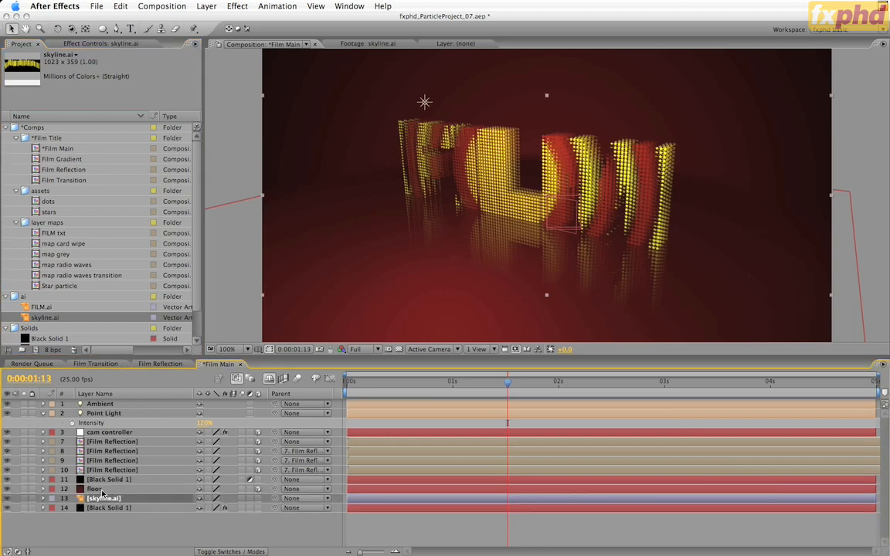
{"action": "left_click", "coordinate": [258, 498]}
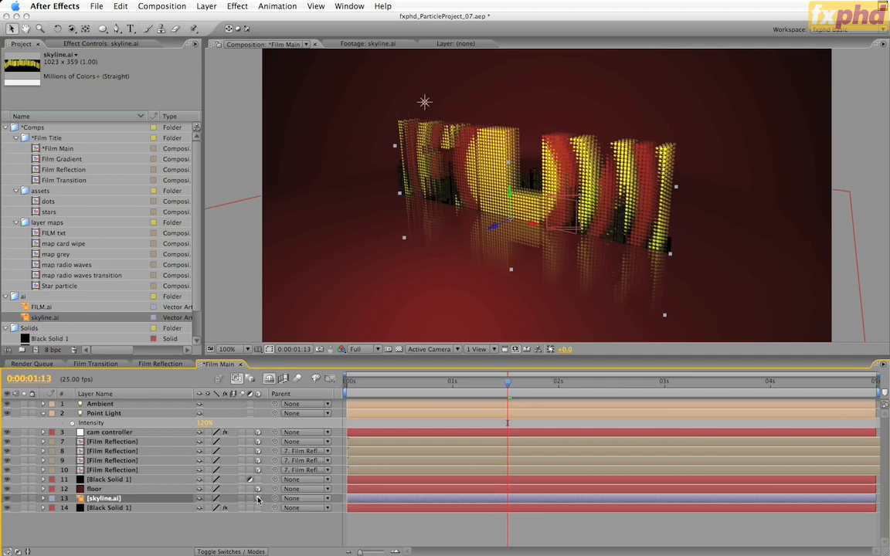
{"action": "key", "text": "p"}
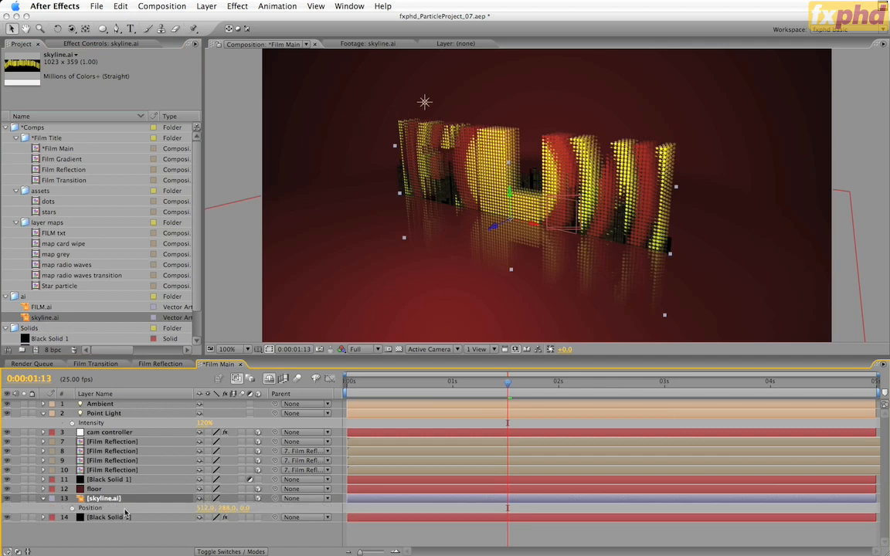
{"action": "key", "text": "shift+s"}
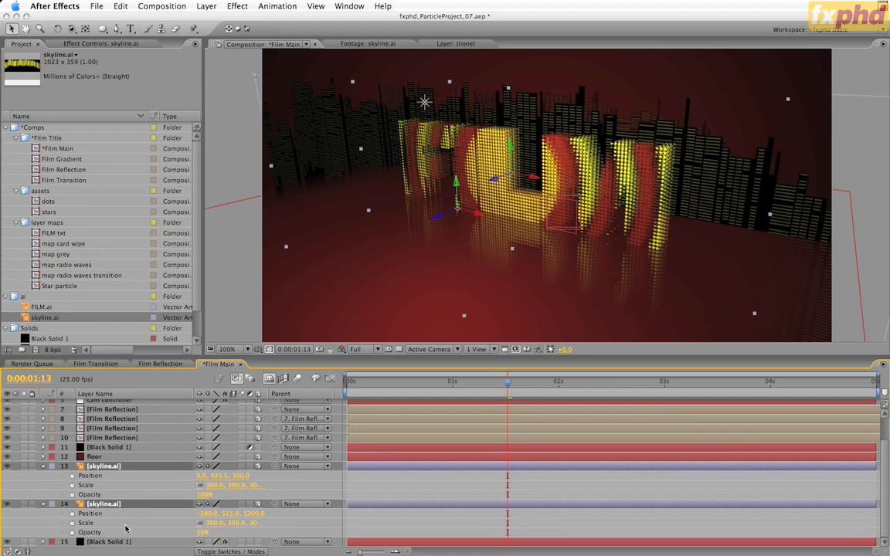
Apply the CC Toner effect to the upper skyline.ai layer.
{"action": "left_click", "coordinate": [150, 487]}
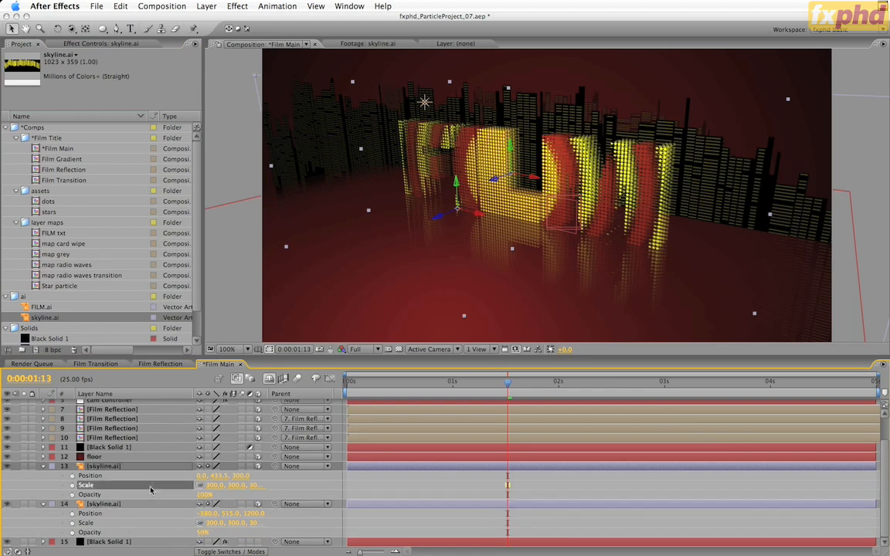
{"action": "left_click", "coordinate": [124, 467]}
{"action": "left_click", "coordinate": [225, 5]}
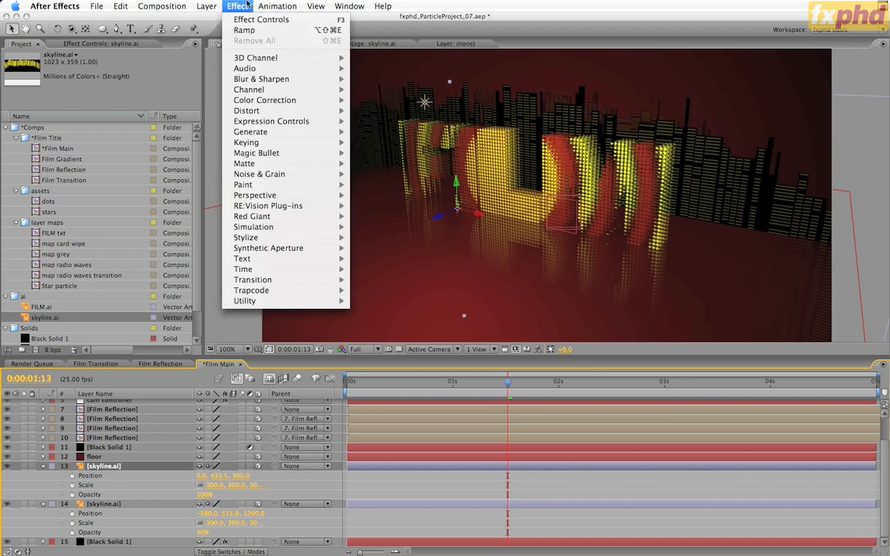
{"action": "mouse_move", "coordinate": [257, 101]}
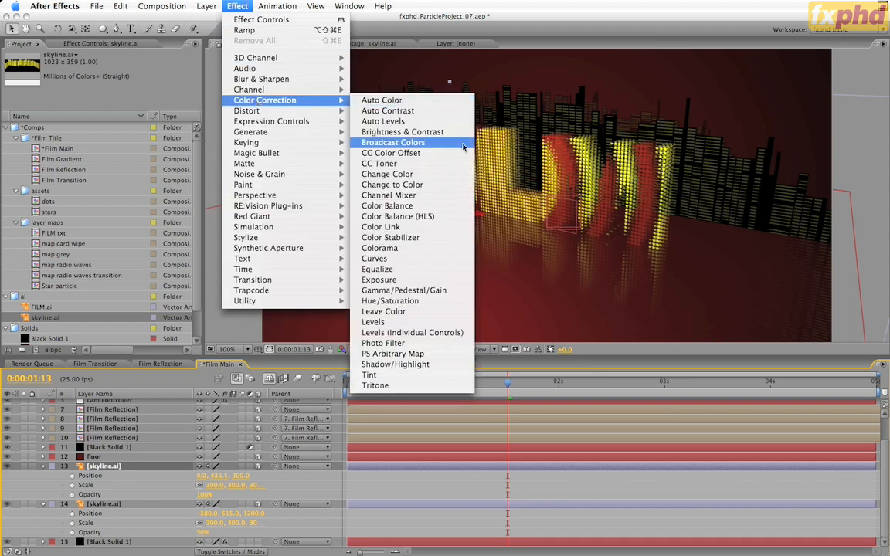
{"action": "left_click", "coordinate": [443, 166]}
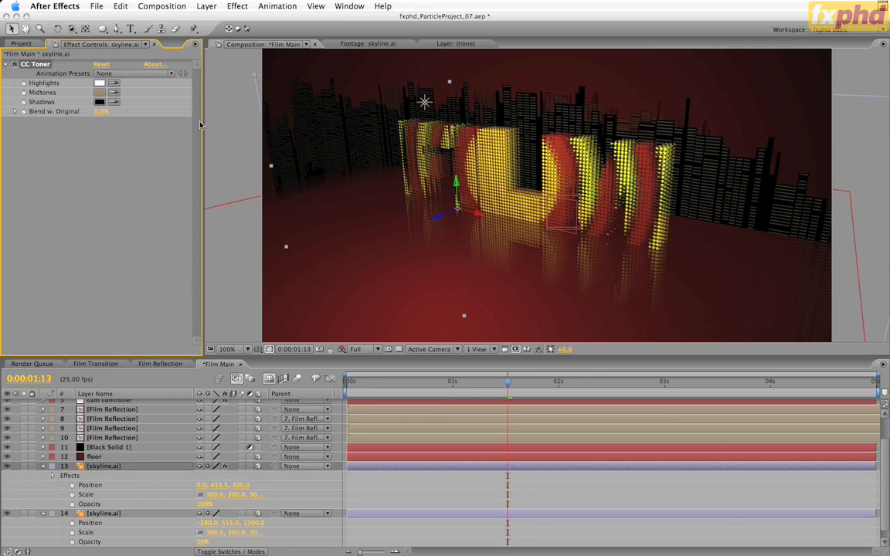
Set the CC Toner shadows colour on the skyline to a very dark red (130101).
{"action": "left_click", "coordinate": [100, 101]}
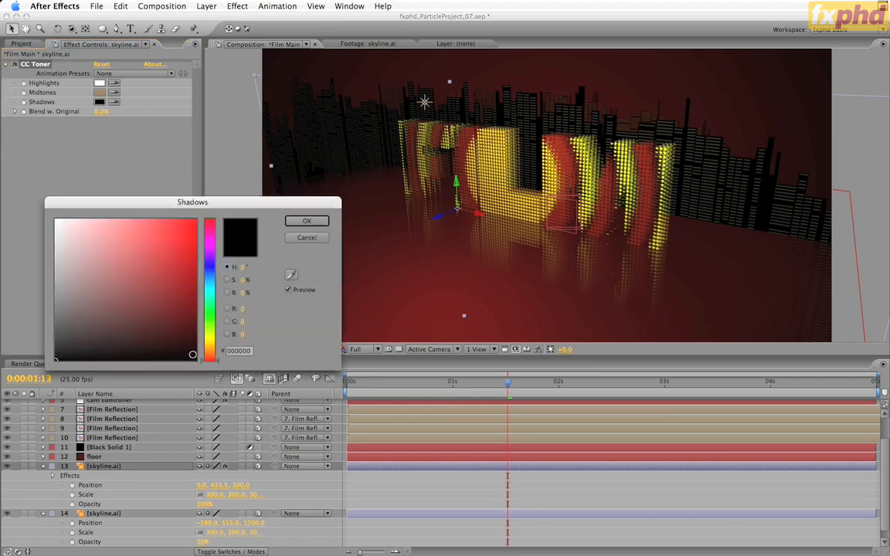
{"action": "left_click", "coordinate": [182, 350]}
{"action": "left_click_drag", "start_coordinate": [182, 349], "coordinate": [186, 350]}
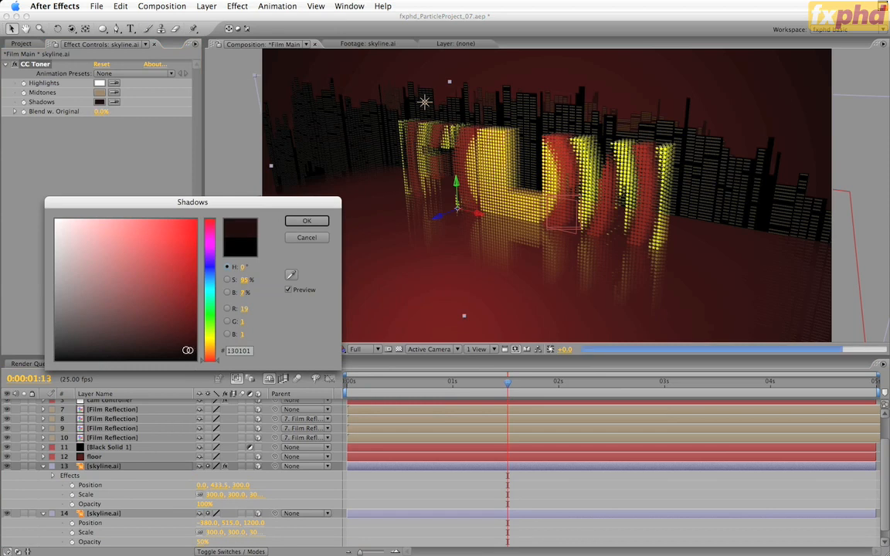
{"action": "left_click", "coordinate": [307, 221]}
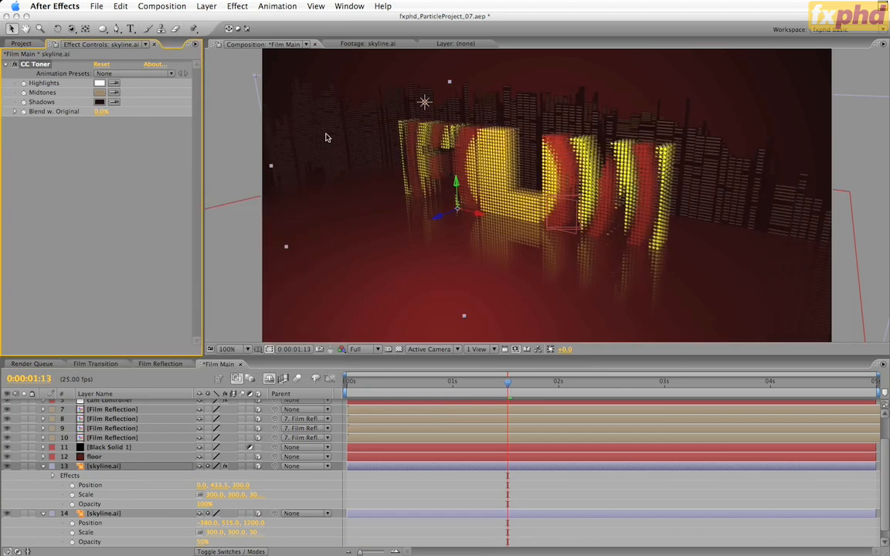
Set the CC Toner midtones colour on the skyline to a dark yellow (84690A).
{"action": "left_click", "coordinate": [100, 93]}
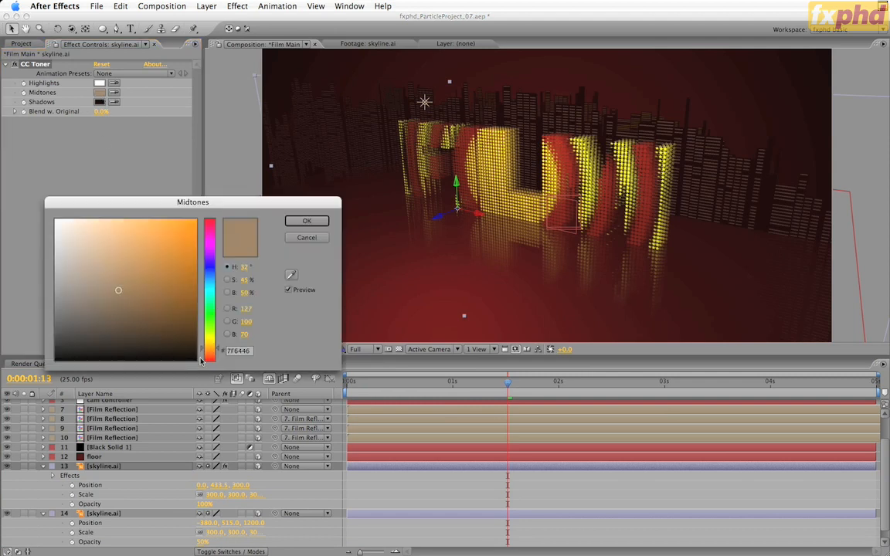
{"action": "left_click", "coordinate": [208, 346]}
{"action": "left_click_drag", "start_coordinate": [208, 347], "coordinate": [210, 343]}
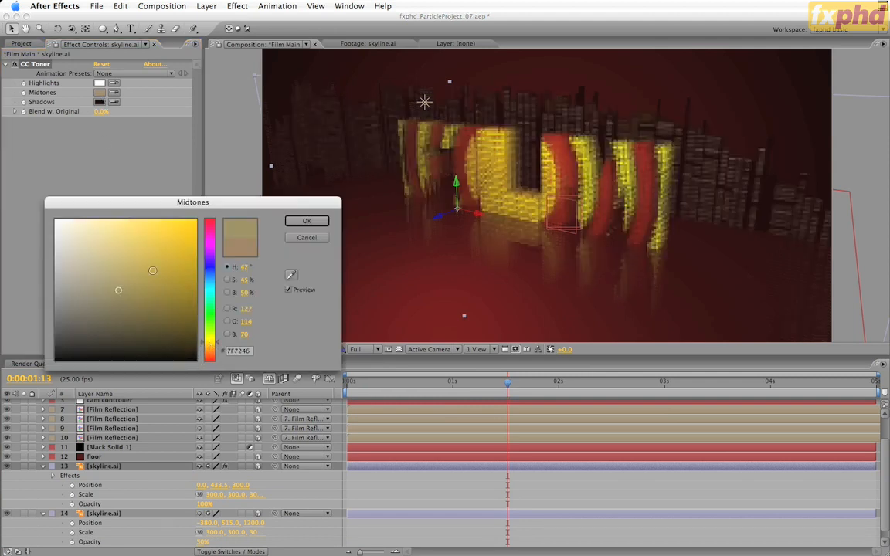
{"action": "mouse_move", "coordinate": [152, 269]}
{"action": "left_mouse_down"}
{"action": "mouse_move", "coordinate": [180, 283]}
{"action": "mouse_move", "coordinate": [184, 297]}
{"action": "left_mouse_up"}
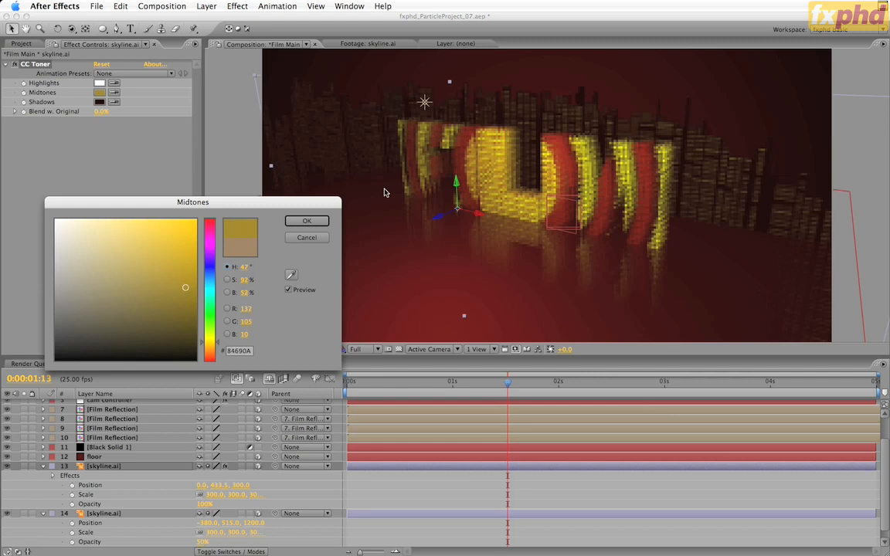
{"action": "left_click", "coordinate": [296, 221]}
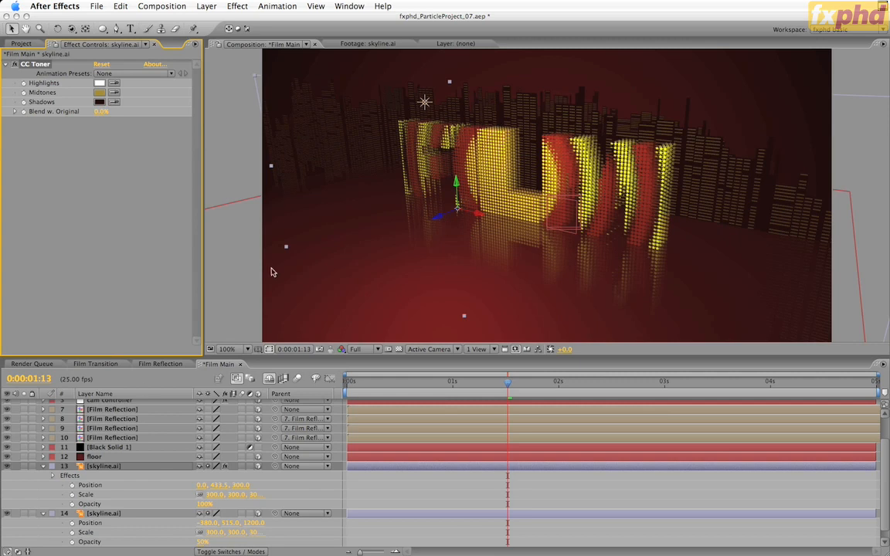
Collapse both skyline.ai layers, duplicate the Black Solid 1 adjustment layer, and place the copy between the floor and skyline layers.
{"action": "left_click", "coordinate": [109, 447]}
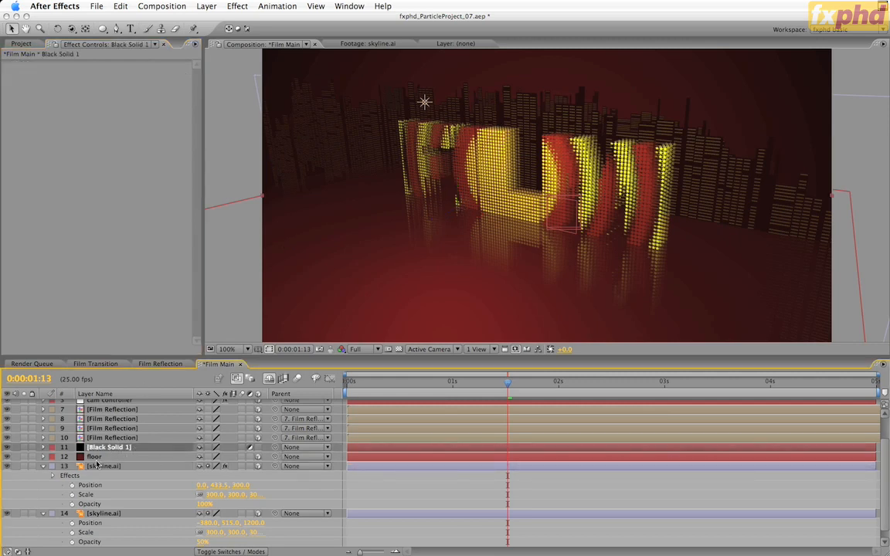
{"action": "left_click", "coordinate": [42, 466]}
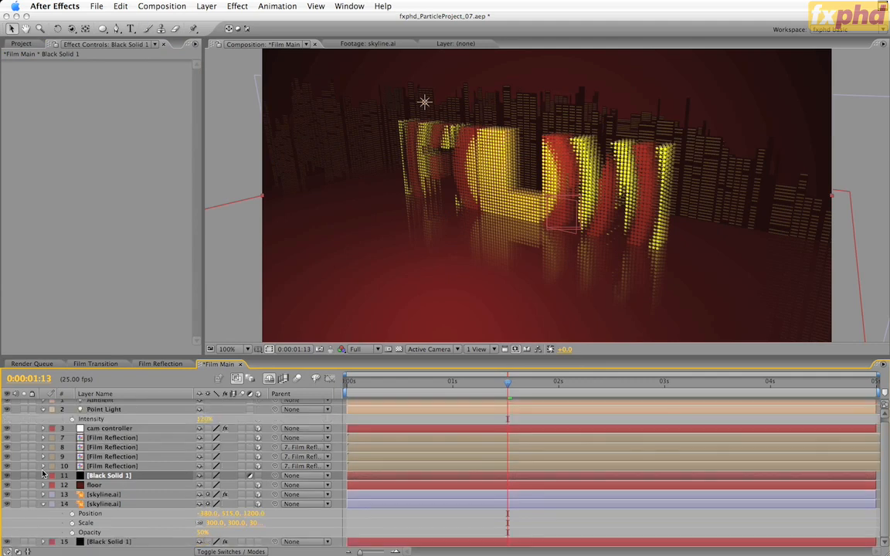
{"action": "left_click", "coordinate": [42, 504]}
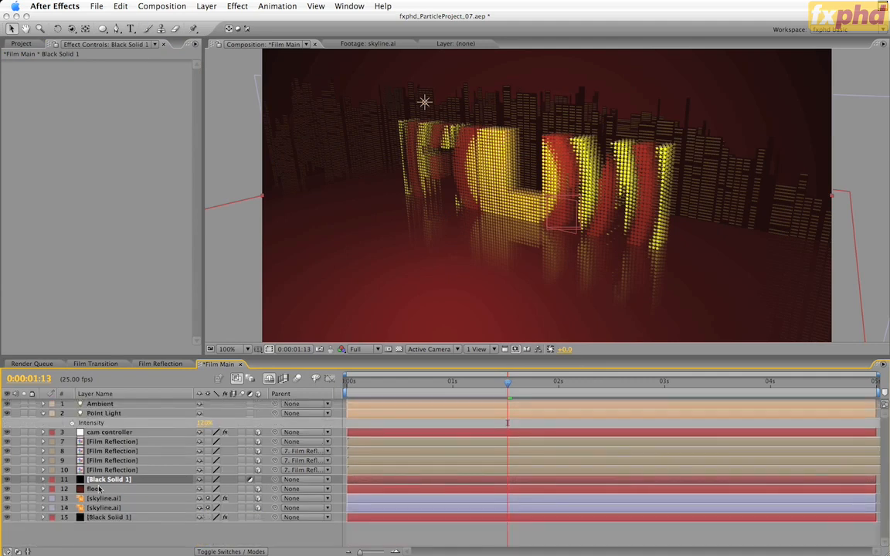
{"action": "key", "text": "super+d"}
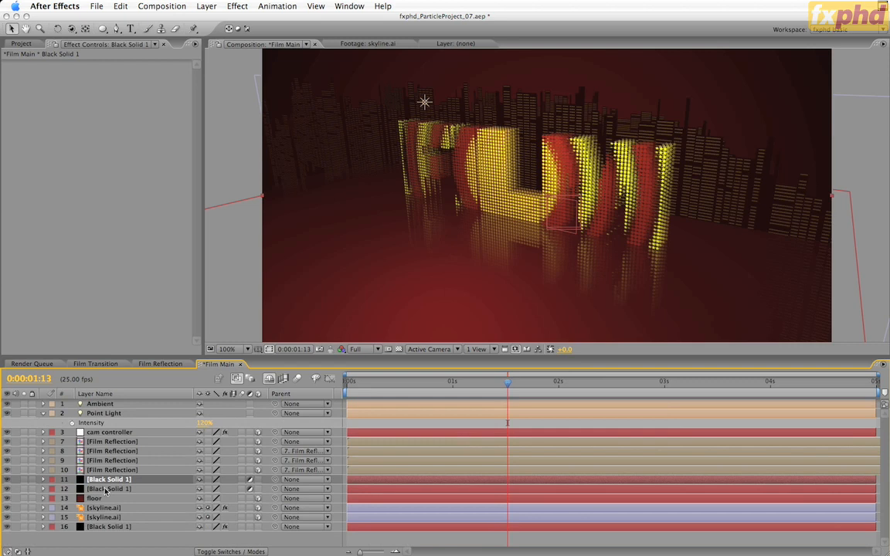
{"action": "left_click_drag", "start_coordinate": [105, 508], "coordinate": [105, 507]}
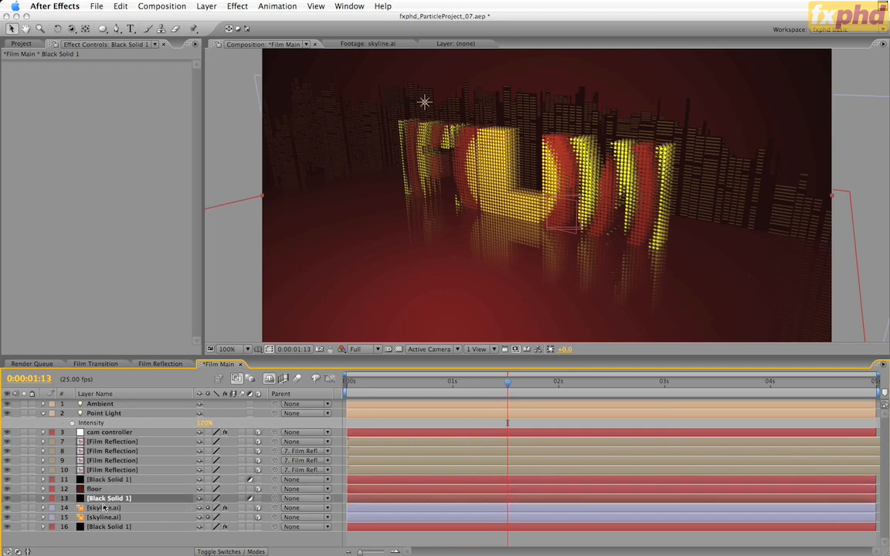
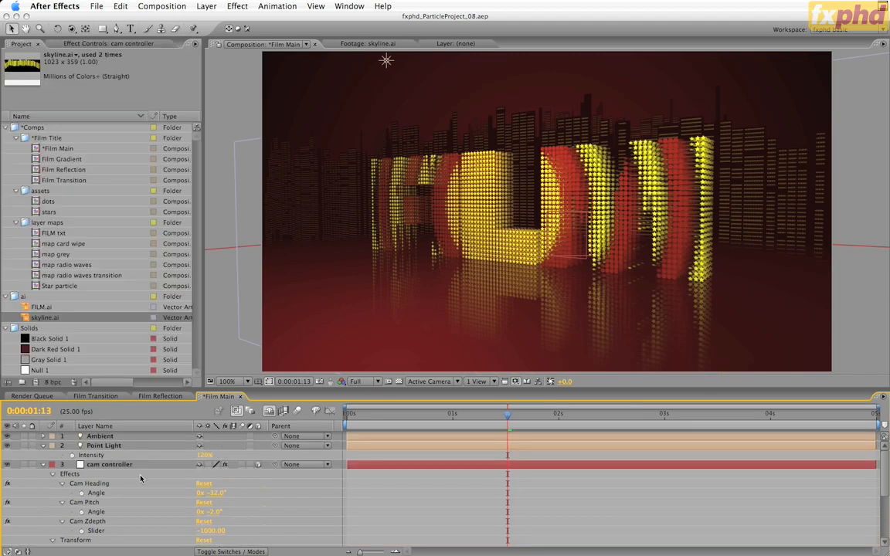
Collapse the displayed properties of the cam controller and Point Light layers in the timeline.
{"action": "left_click", "coordinate": [42, 463]}
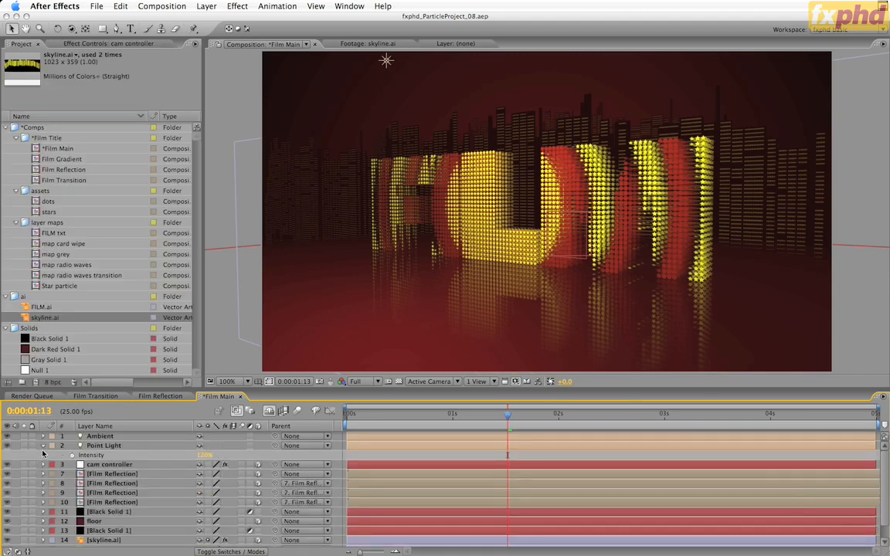
{"action": "left_click", "coordinate": [44, 446]}
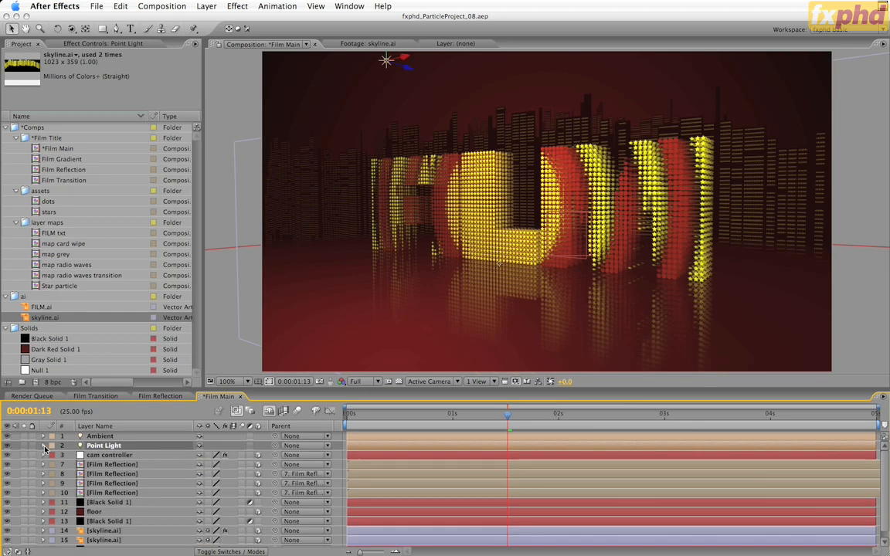
{"action": "scroll", "coordinate": [168, 489], "scroll_direction": "down", "scroll_amount": 1}
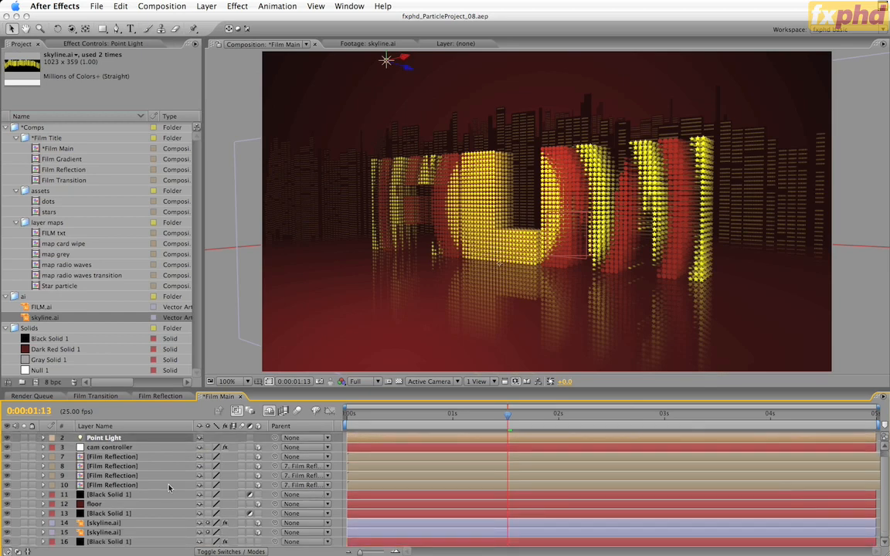
Create a white solid in Film Main, 1200 pixels wide and 700 pixels high.
{"action": "key", "text": "super+y"}
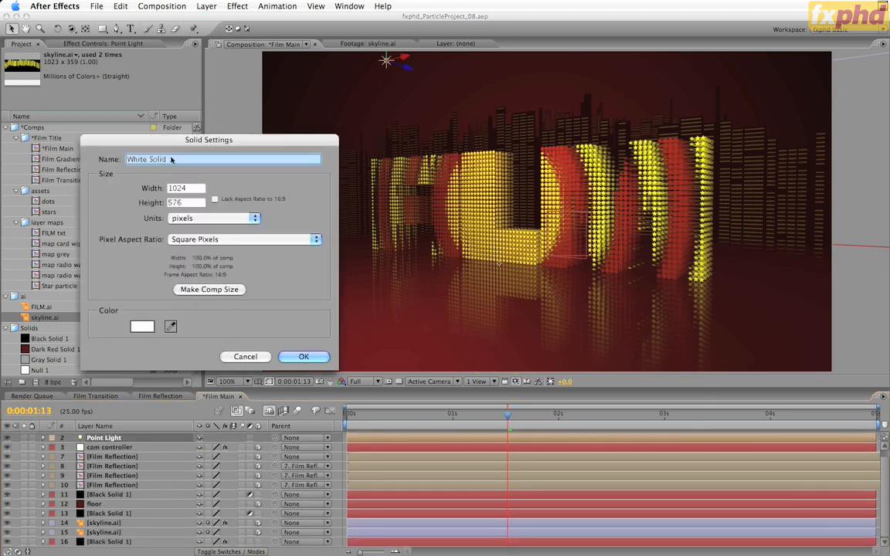
{"action": "left_click", "coordinate": [185, 189]}
{"action": "type", "text": "1200"}
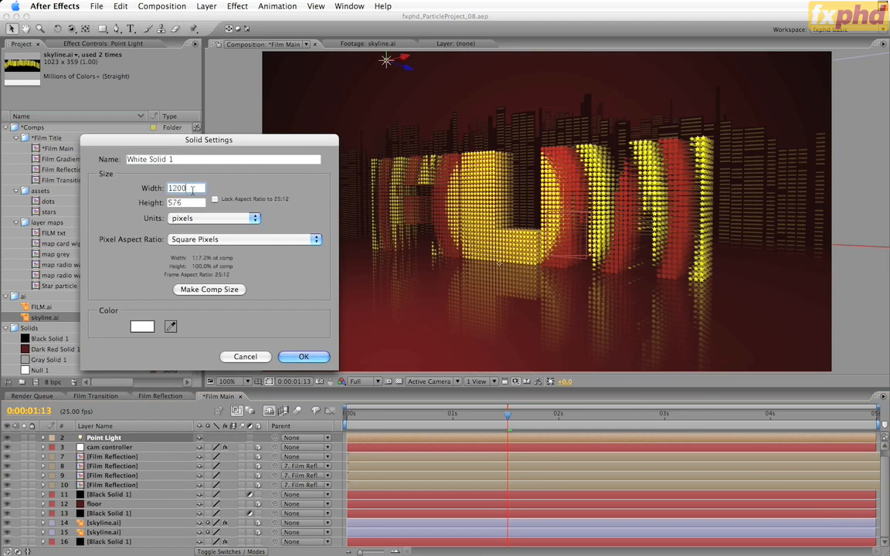
{"action": "key", "text": "Tab"}
{"action": "type", "text": "700"}
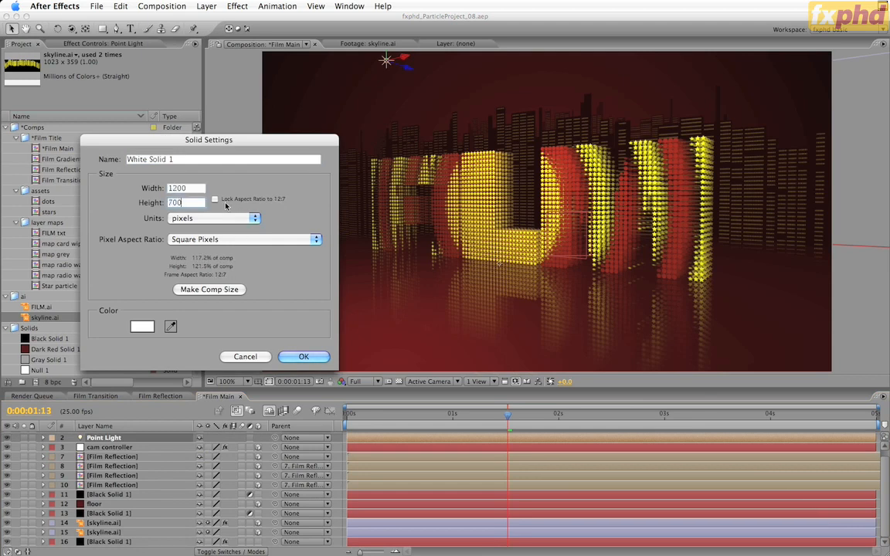
{"action": "left_click", "coordinate": [305, 356]}
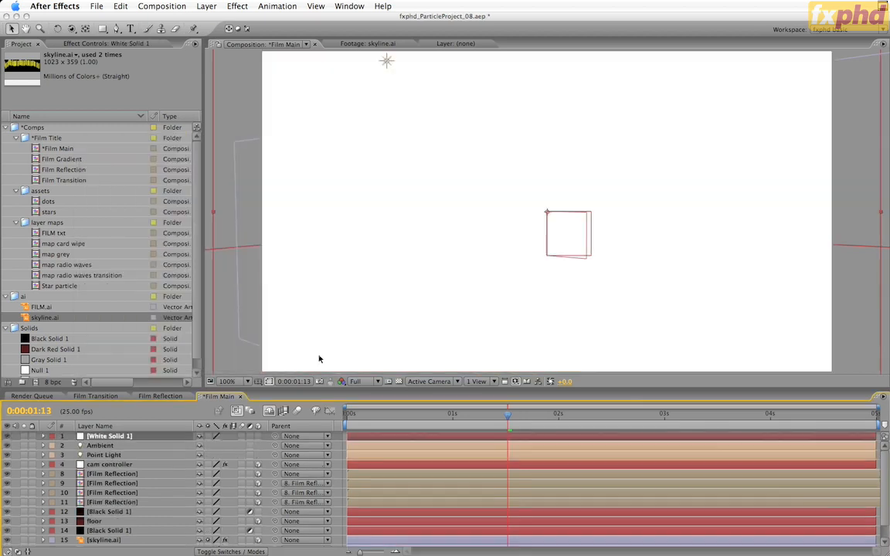
Zoom the composition view to 50% to frame the whole white solid.
{"action": "key", "text": "comma"}
{"action": "key", "text": "comma"}
{"action": "key", "text": "comma"}
{"action": "key", "text": "comma"}
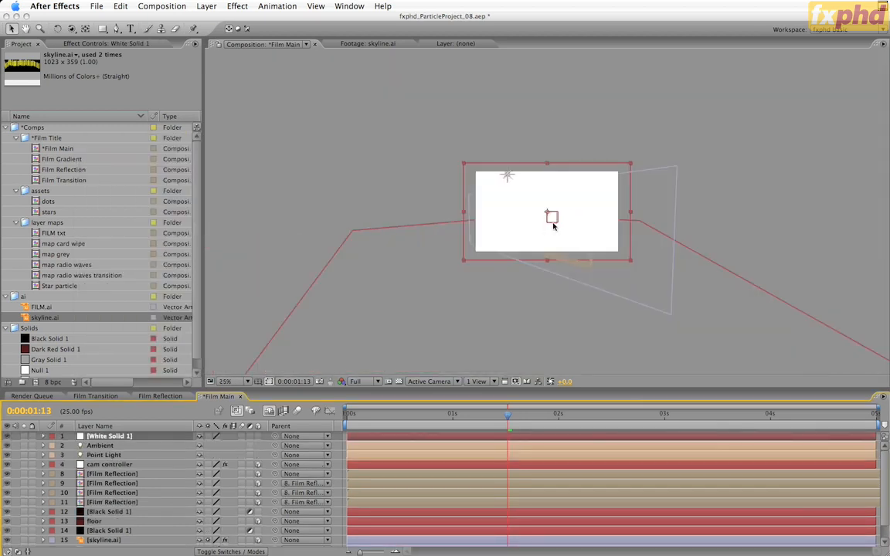
{"action": "key", "text": "period"}
{"action": "key", "text": "period"}
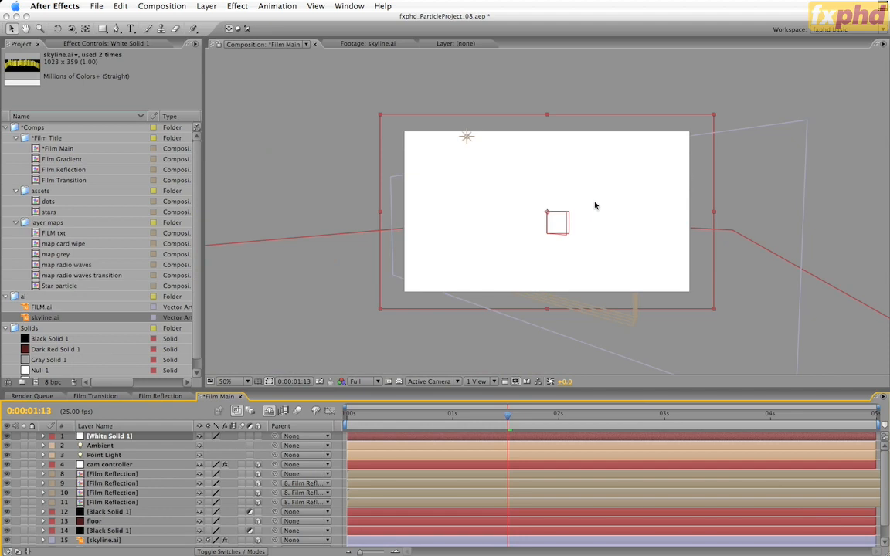
Move the white solid's anchor point to its lower-left corner and mask the layer into a narrow diagonal spotlight beam.
{"action": "key", "text": "y"}
{"action": "left_click_drag", "start_coordinate": [548, 212], "coordinate": [418, 284]}
{"action": "key", "text": "v"}
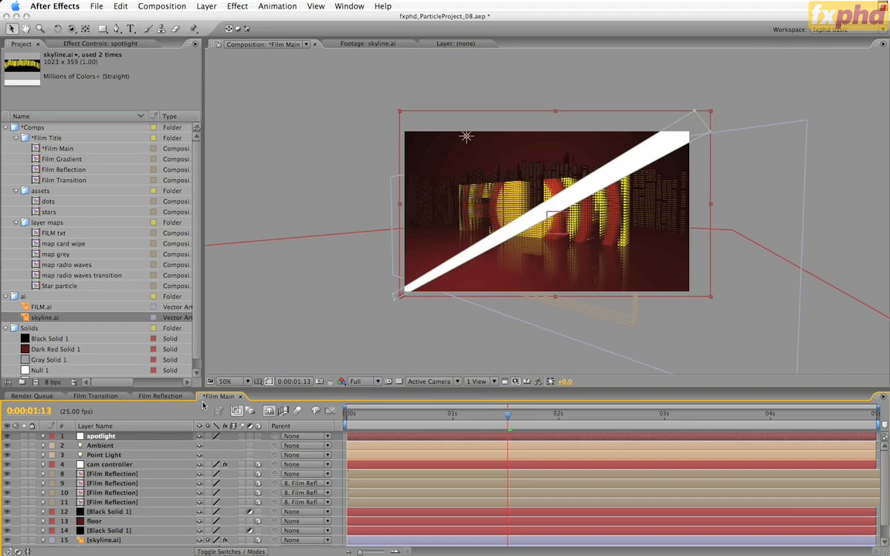
Set the horizontal mask feather of the spotlight layer to 100 pixels.
{"action": "key", "text": "f"}
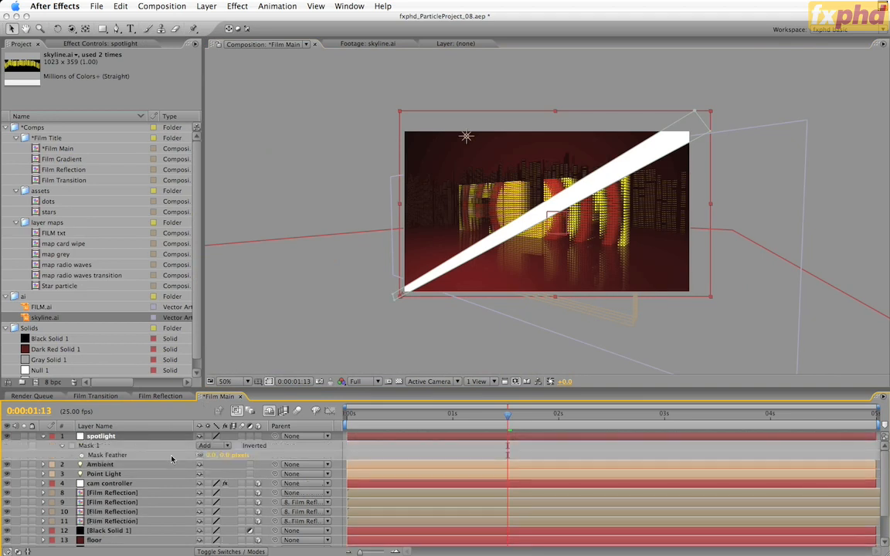
{"action": "left_click_drag", "start_coordinate": [208, 460], "coordinate": [252, 456]}
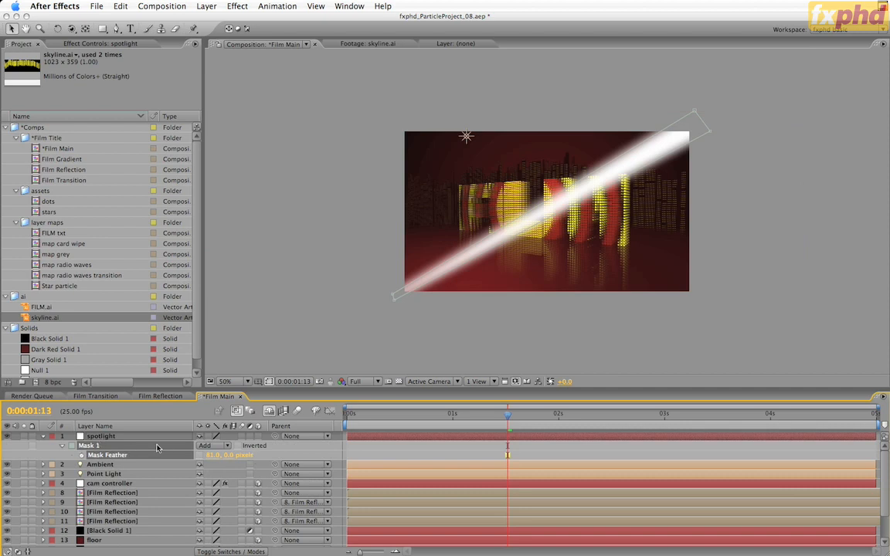
{"action": "left_click", "coordinate": [217, 455]}
{"action": "type", "text": "100"}
{"action": "key", "text": "Return"}
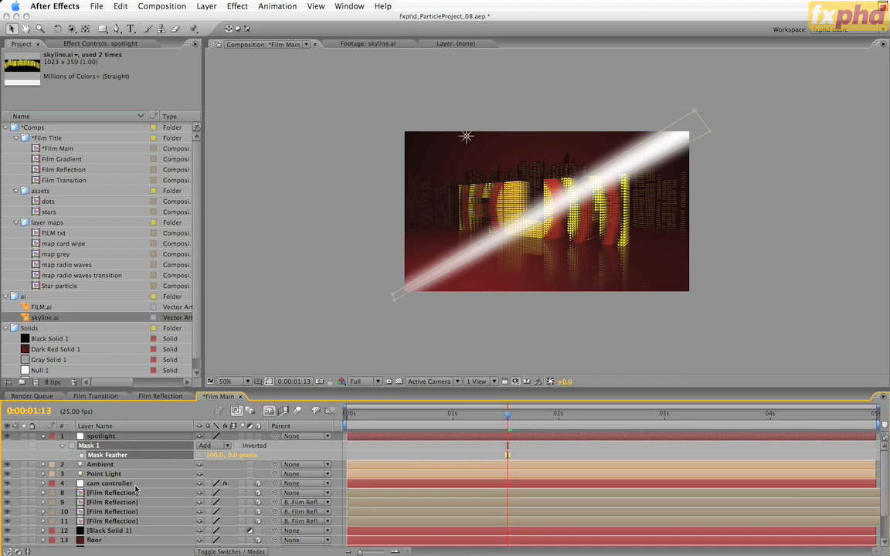
Reorder the spotlight layer so it sits below both skyline.ai layers and above the bottom Black Solid 1.
{"action": "scroll", "coordinate": [136, 491], "scroll_direction": "down", "scroll_amount": 4}
{"action": "scroll", "coordinate": [136, 491], "scroll_direction": "up", "scroll_amount": 4}
{"action": "key", "text": "grave"}
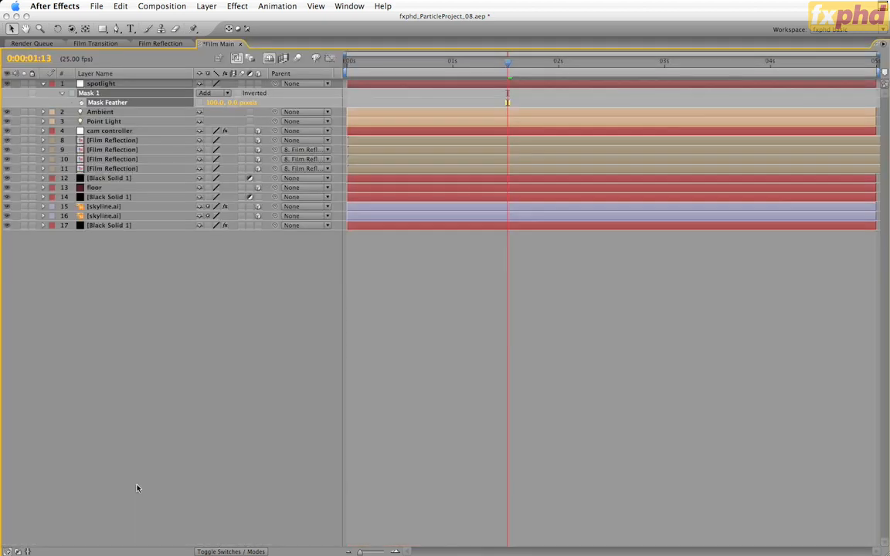
{"action": "left_click_drag", "start_coordinate": [104, 136], "coordinate": [101, 218]}
{"action": "key", "text": "grave"}
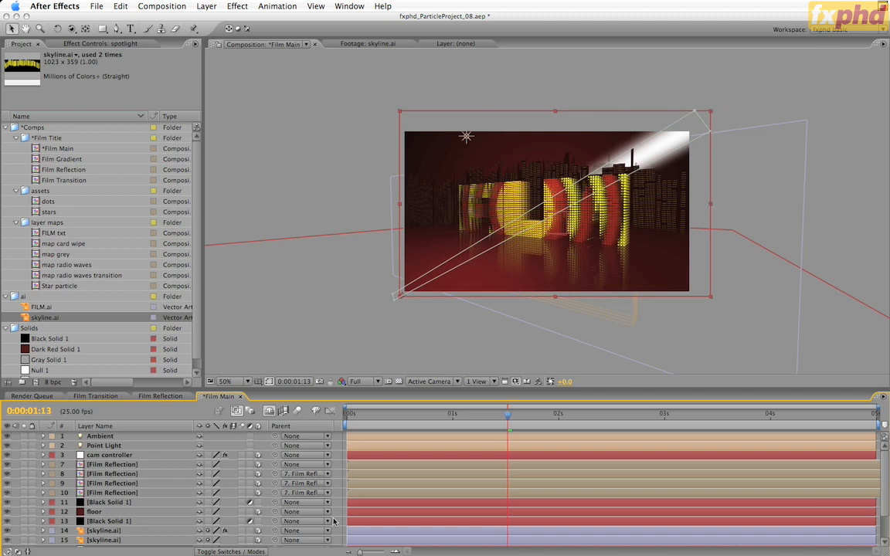
Animate the spotlight layer's Rotation with keyframes at the start and end of the composition, and scrub through the sweep.
{"action": "key", "text": "m"}
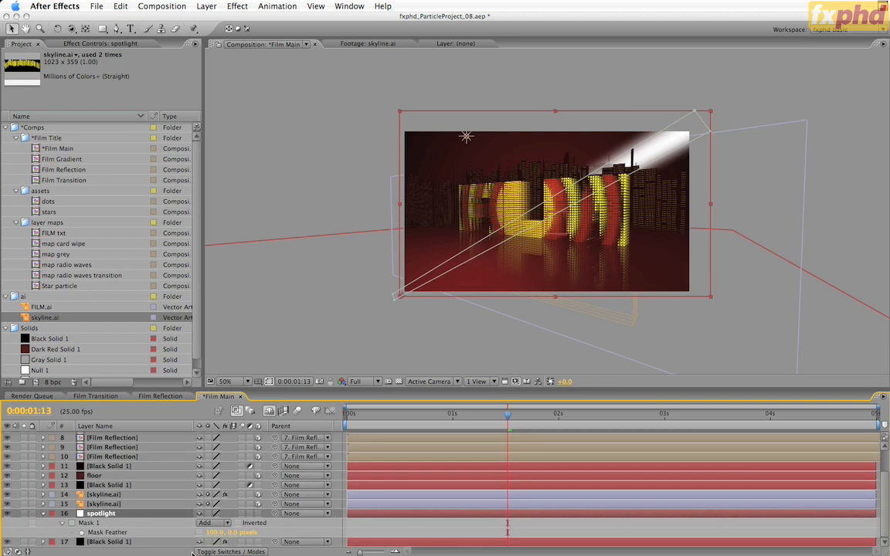
{"action": "key", "text": "r"}
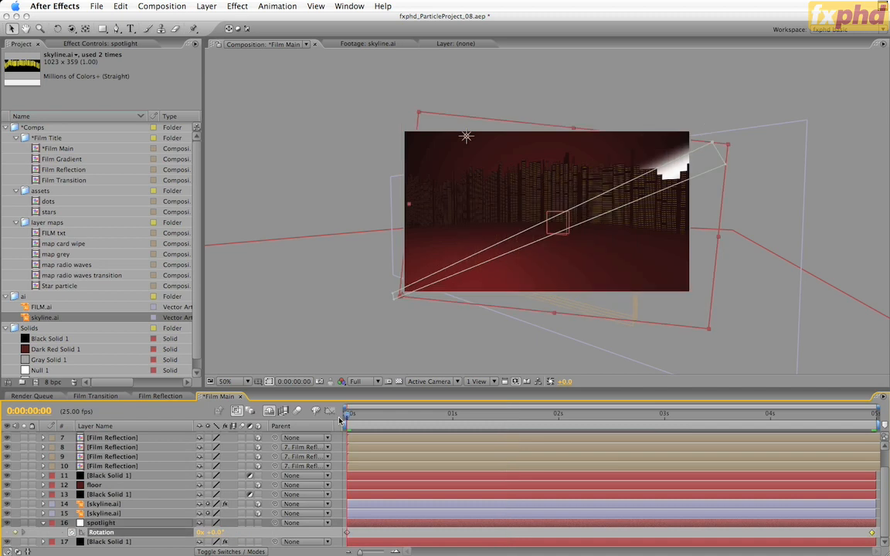
{"action": "left_click_drag", "start_coordinate": [348, 416], "coordinate": [848, 415]}
{"action": "key", "text": "Home"}
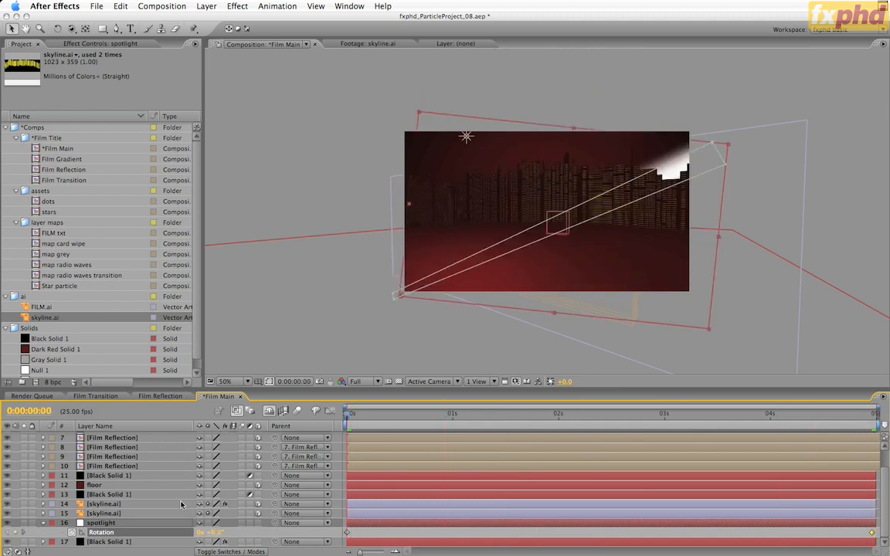
Set the spotlight layer's Opacity to 20%.
{"action": "left_click", "coordinate": [132, 525]}
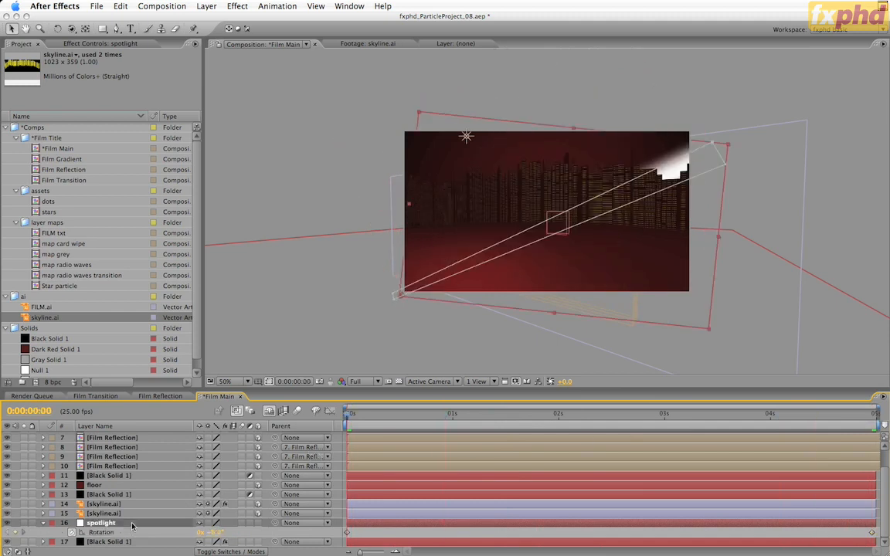
{"action": "key", "text": "t"}
{"action": "type", "text": "20"}
{"action": "key", "text": "Return"}
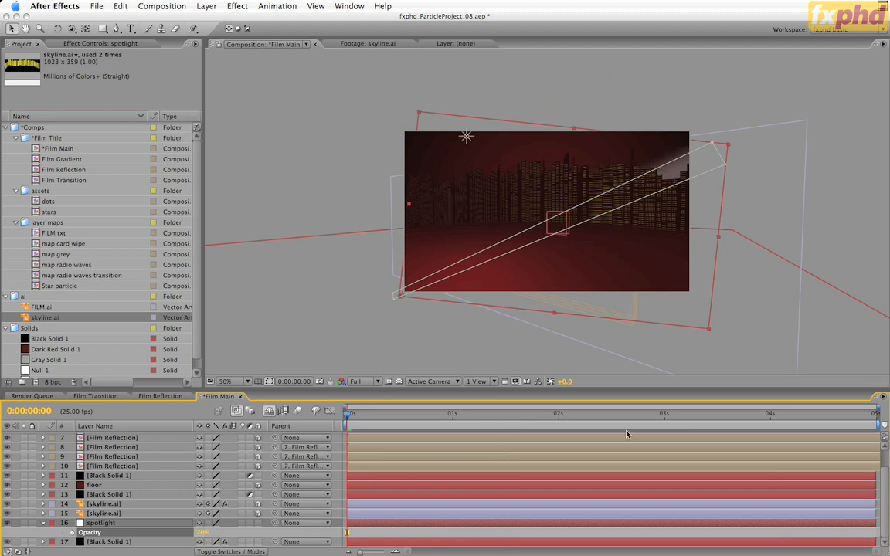
Mirror a duplicate of the spotlight layer into the lower-right corner of the frame and animate its Rotation across the composition.
{"action": "left_click", "coordinate": [609, 414]}
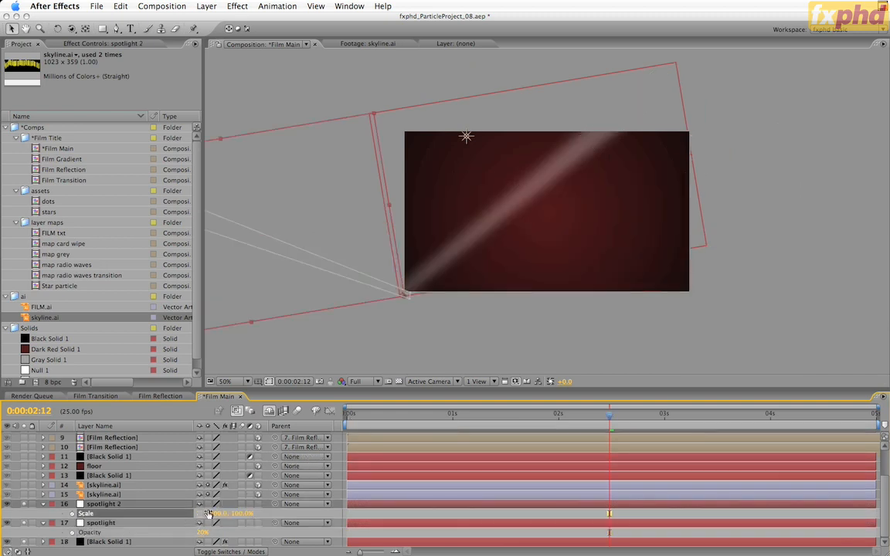
{"action": "left_click_drag", "start_coordinate": [359, 419], "coordinate": [160, 501]}
{"action": "left_click_drag", "start_coordinate": [290, 226], "coordinate": [579, 223]}
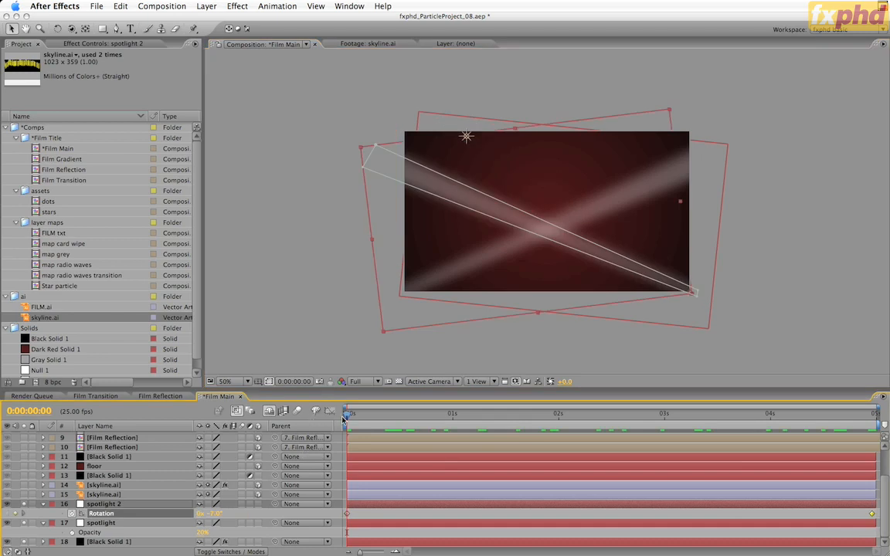
{"action": "left_click_drag", "start_coordinate": [345, 418], "coordinate": [860, 418]}
{"action": "left_click_drag", "start_coordinate": [769, 425], "coordinate": [349, 425]}
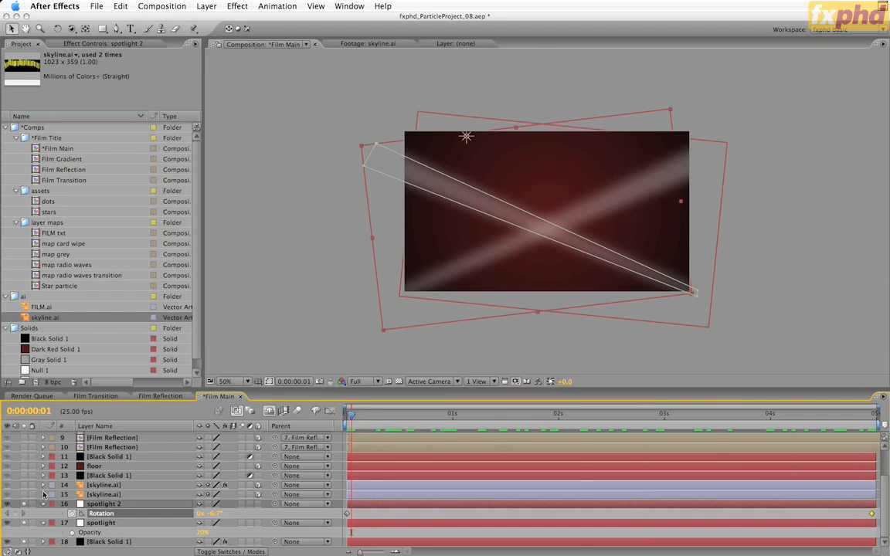
Turn off solo for both spotlight layers and the bottom Black Solid 1, and collapse the spotlight layers' properties.
{"action": "left_click", "coordinate": [24, 504]}
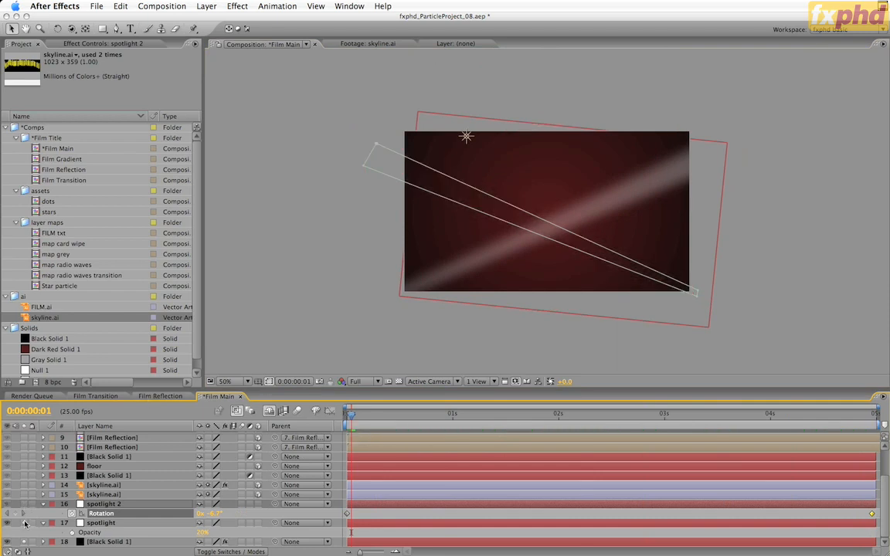
{"action": "left_click", "coordinate": [24, 523]}
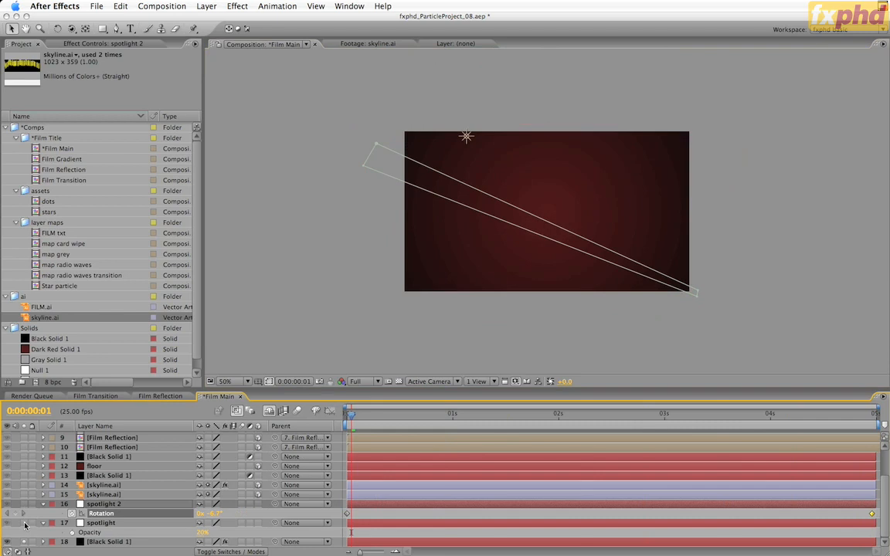
{"action": "left_click", "coordinate": [602, 416]}
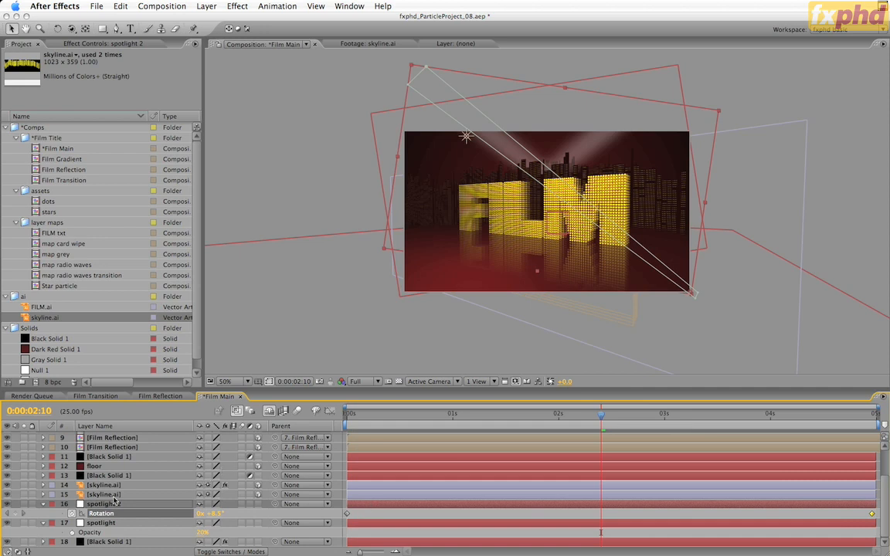
{"action": "left_click", "coordinate": [43, 505]}
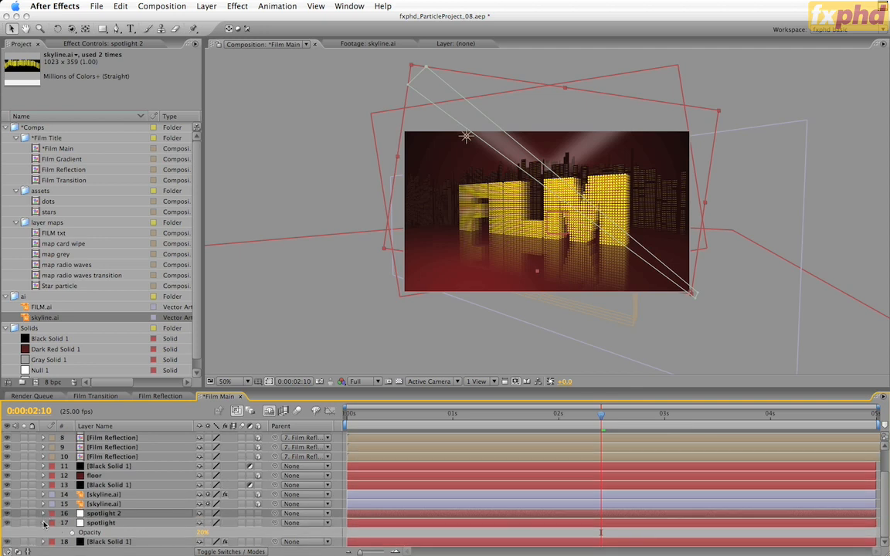
{"action": "left_click", "coordinate": [43, 524]}
Add another Black Solid 1 between the spotlight layer and the bottom solid, and apply CC Particle Systems II to it.
{"action": "left_click_drag", "start_coordinate": [24, 339], "coordinate": [119, 536]}
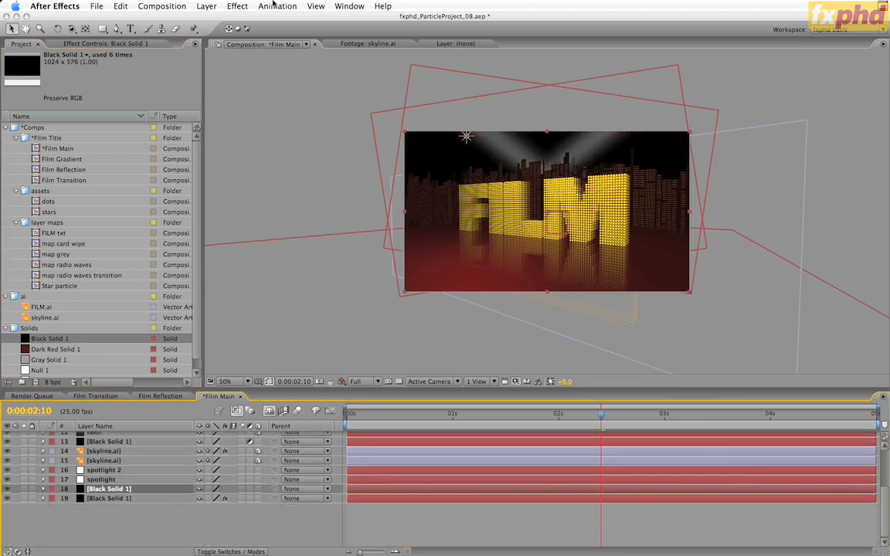
{"action": "left_click", "coordinate": [237, 5]}
{"action": "mouse_move", "coordinate": [234, 198]}
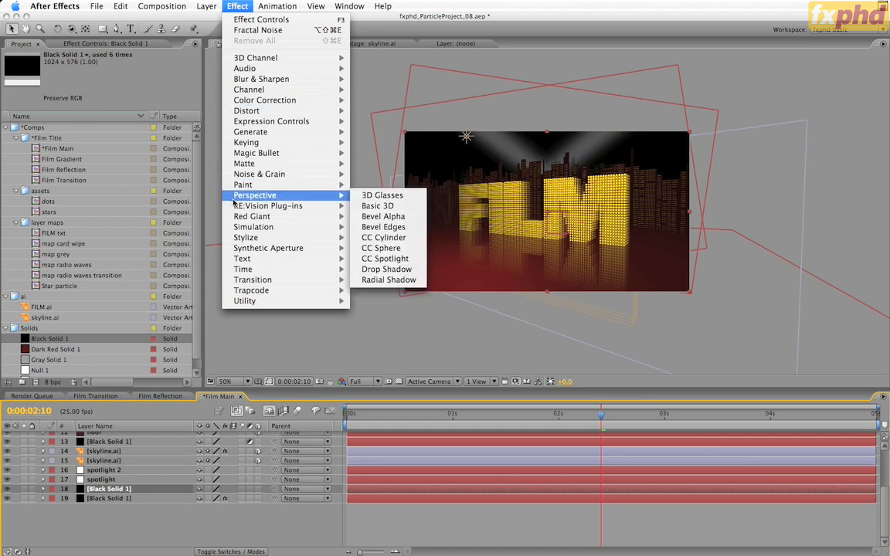
{"action": "mouse_move", "coordinate": [294, 226]}
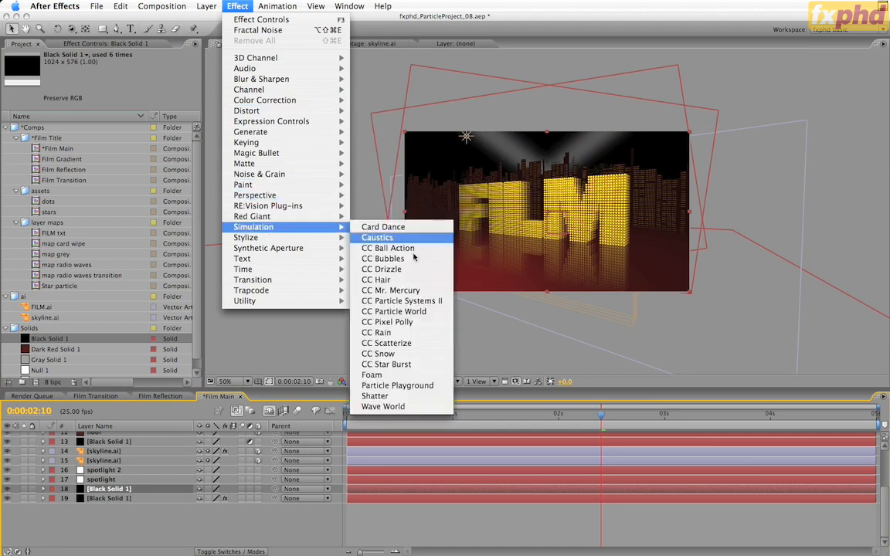
{"action": "left_click", "coordinate": [402, 300]}
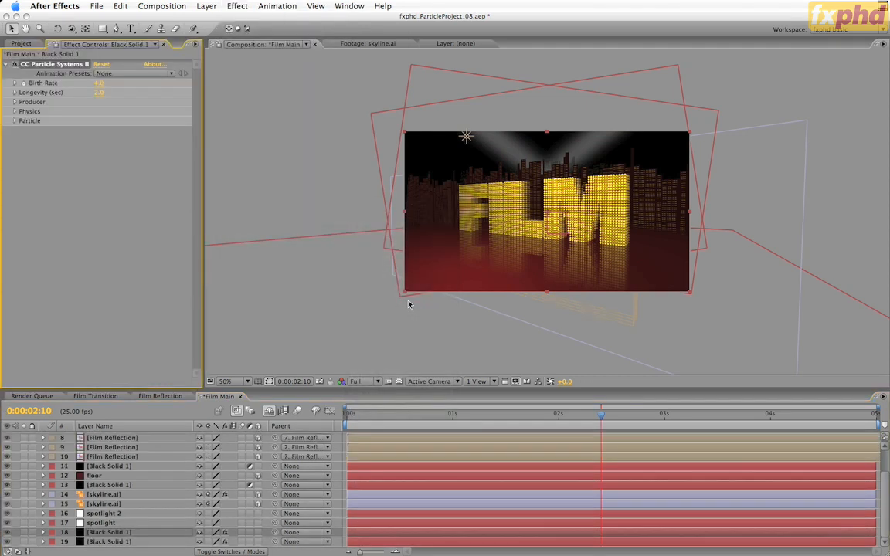
Rename the new particle solid as starry sky.
{"action": "left_click", "coordinate": [108, 533]}
{"action": "key", "text": "Return"}
{"action": "type", "text": "star"}
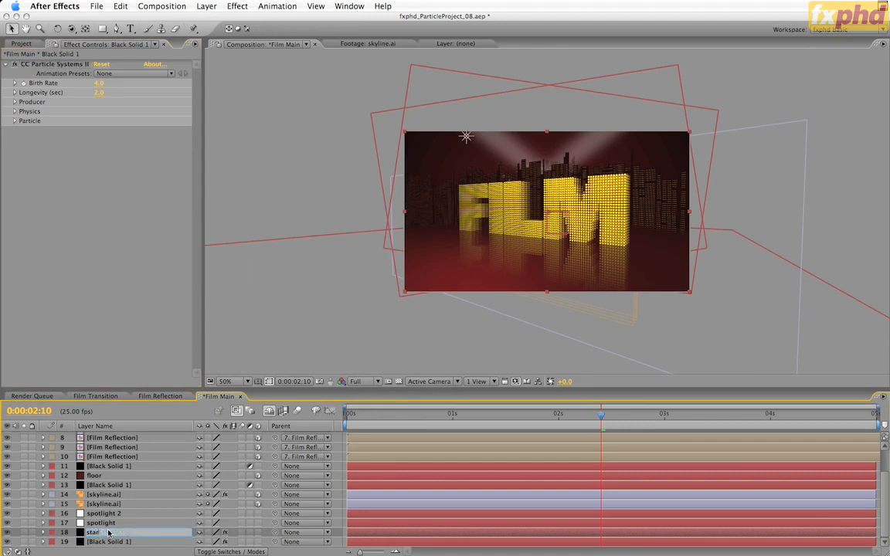
{"action": "type", "text": "ry sky"}
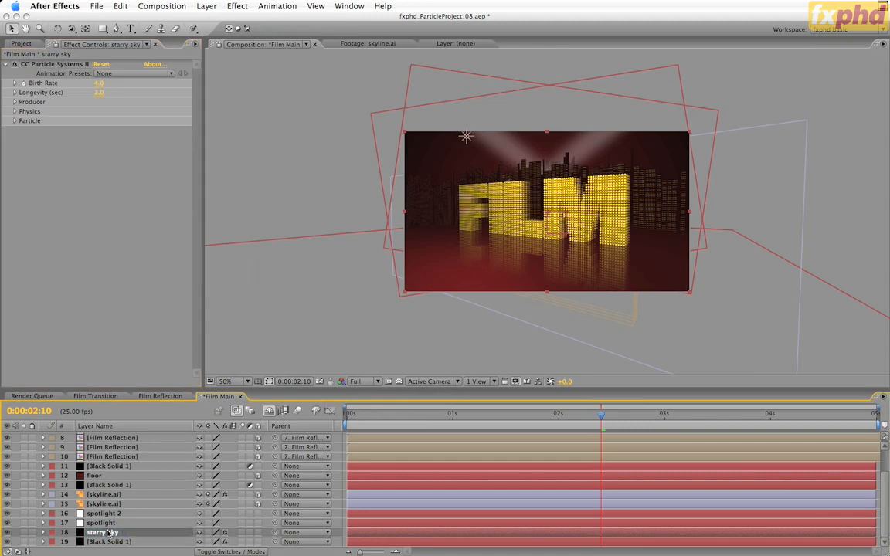
{"action": "key", "text": "Return"}
Solo the starry sky layer and scrub through its default particle animation from the first frame.
{"action": "left_click", "coordinate": [24, 532]}
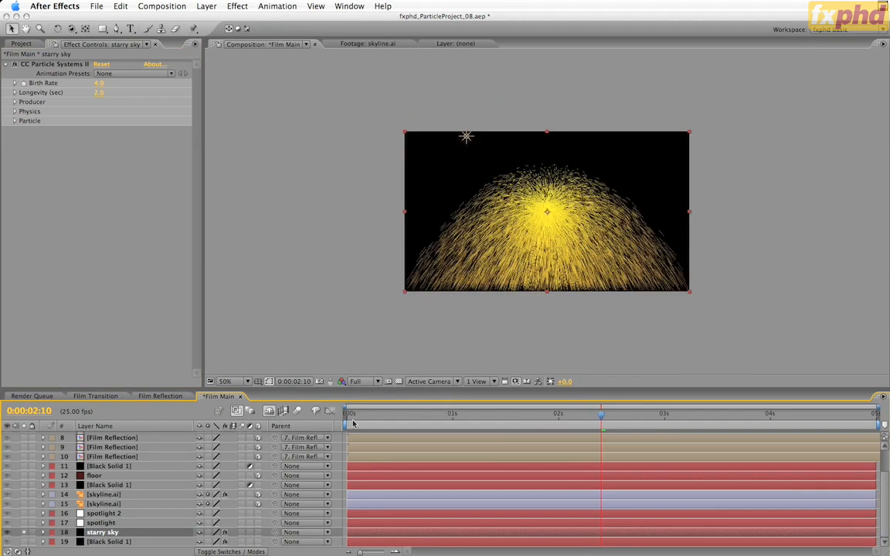
{"action": "left_click_drag", "start_coordinate": [356, 415], "coordinate": [740, 418]}
{"action": "key", "text": "Home"}
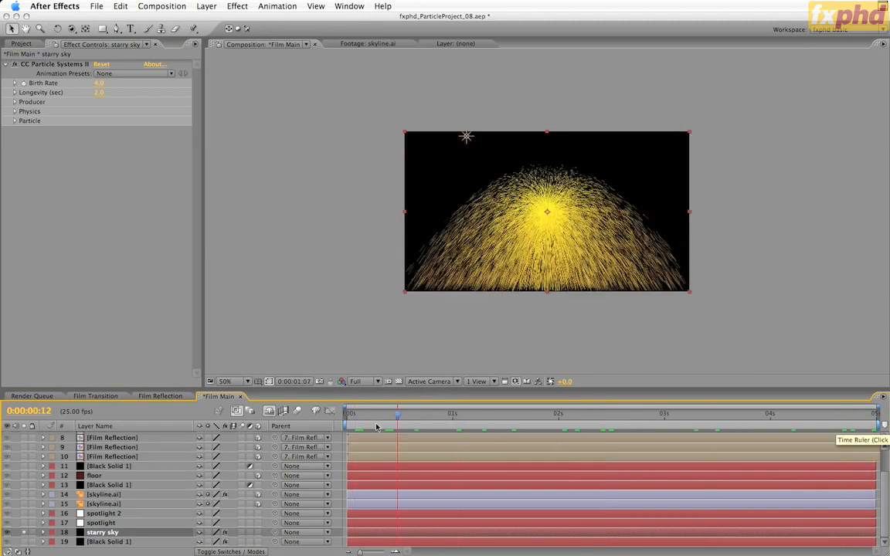
{"action": "key", "text": "period"}
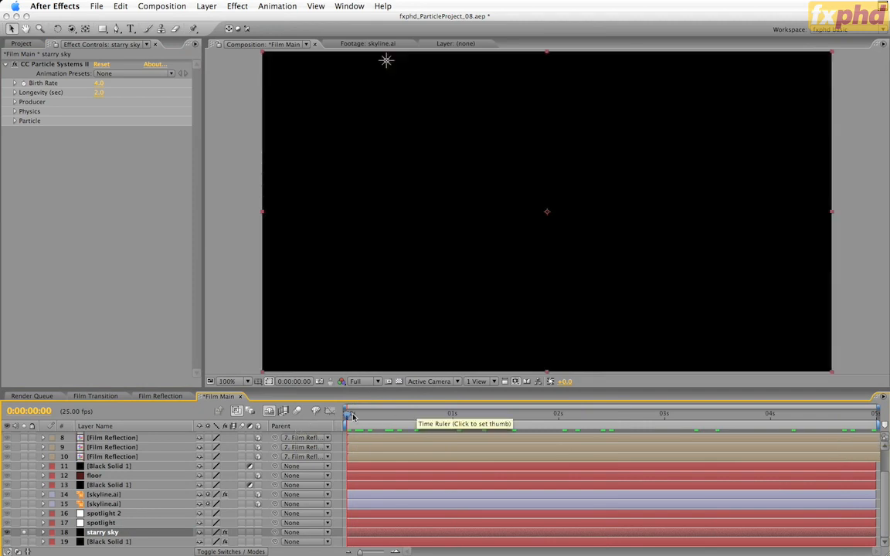
{"action": "left_click_drag", "start_coordinate": [352, 415], "coordinate": [660, 421]}
{"action": "key", "text": "Home"}
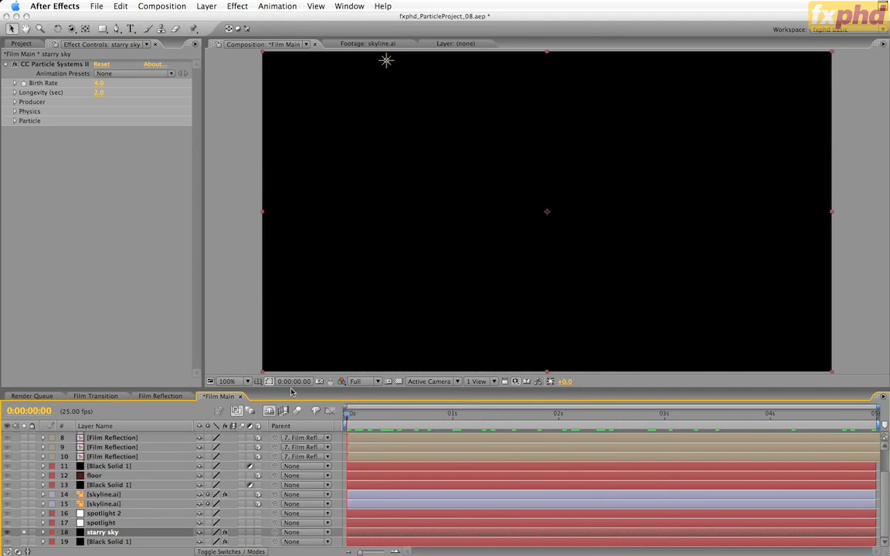
Set the Velocity and Gravity of the starry sky particles to 0.
{"action": "left_click", "coordinate": [14, 102]}
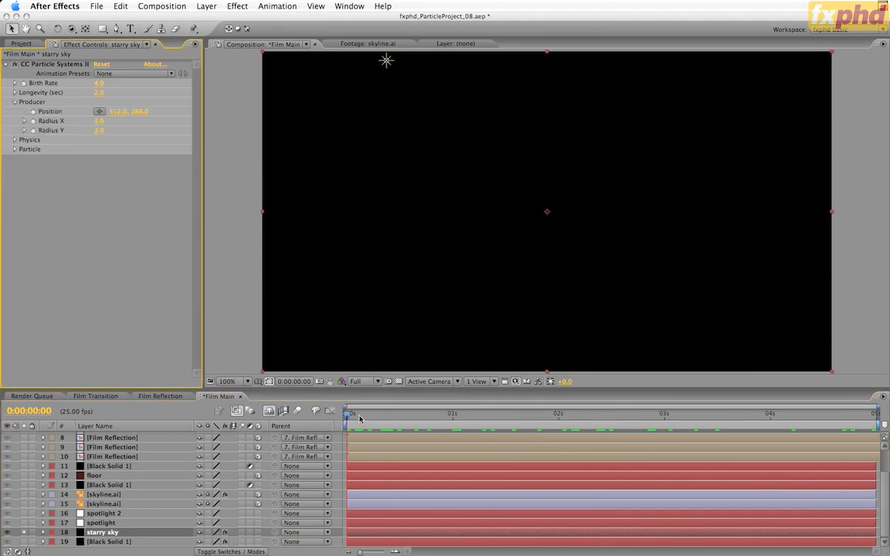
{"action": "left_click_drag", "start_coordinate": [359, 418], "coordinate": [451, 416]}
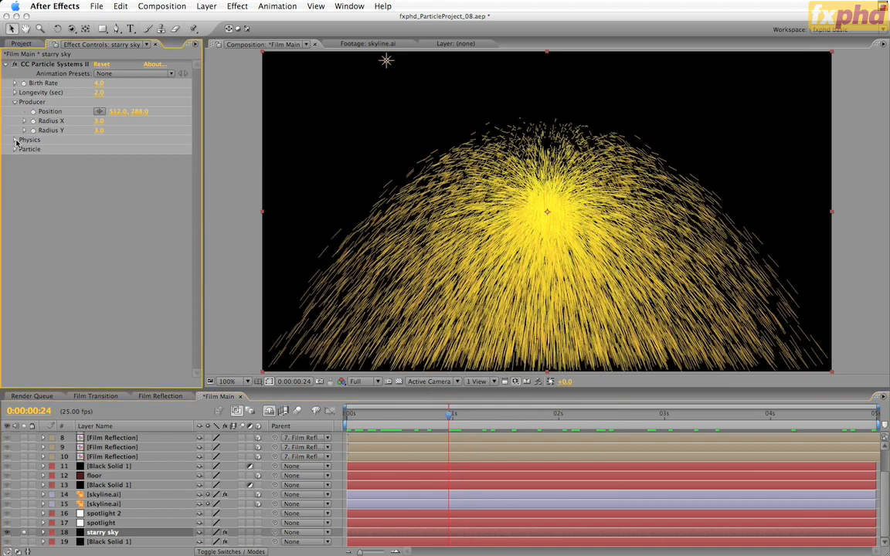
{"action": "left_click", "coordinate": [14, 141]}
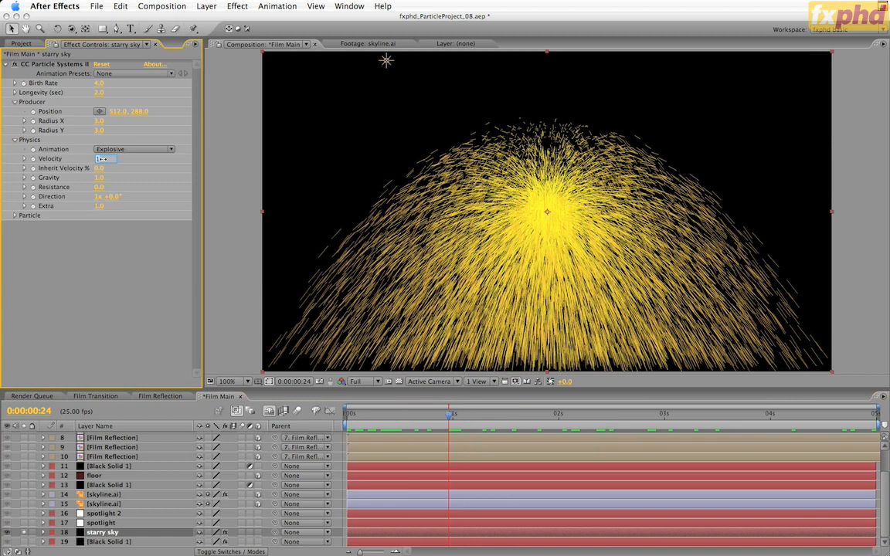
{"action": "type", "text": "0"}
{"action": "key", "text": "Return"}
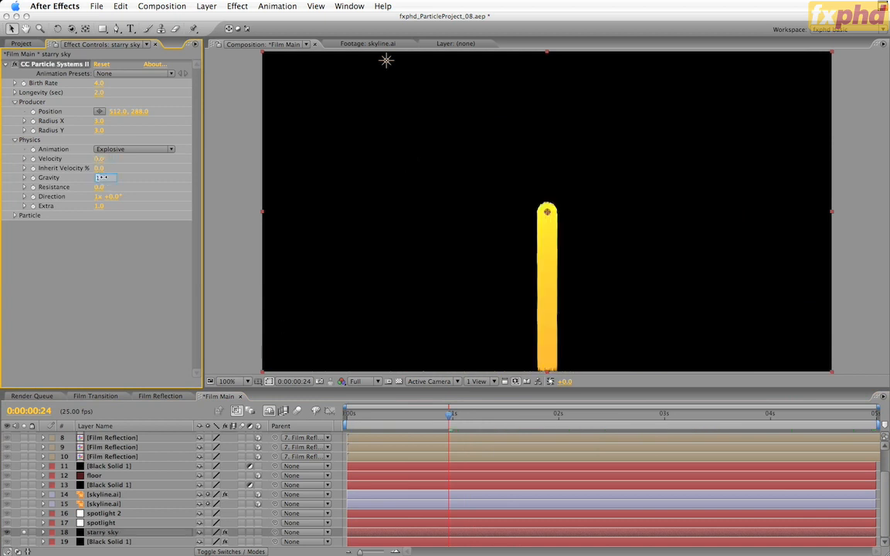
{"action": "left_click", "coordinate": [103, 178]}
{"action": "type", "text": "0"}
{"action": "key", "text": "Return"}
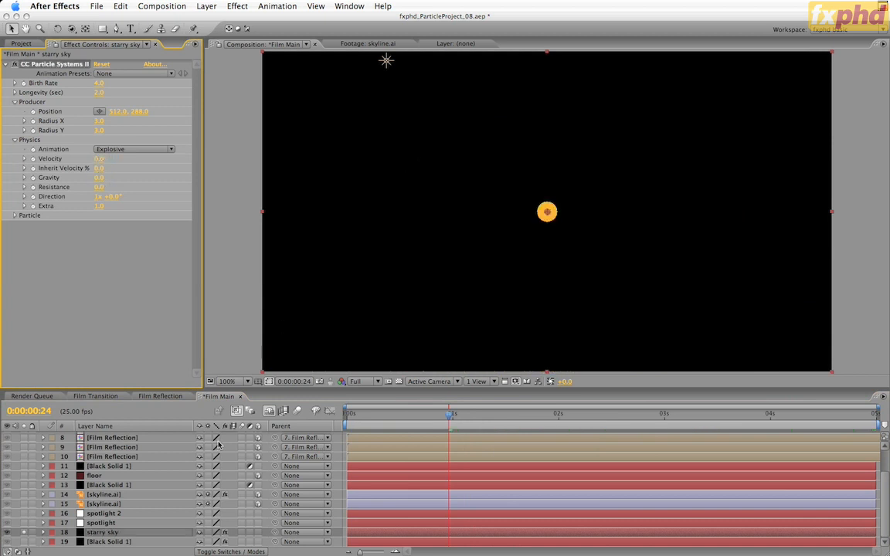
Spread the starry sky particle producer to Radius X 111 and Radius Y 77, and preview the result.
{"action": "left_click_drag", "start_coordinate": [363, 416], "coordinate": [452, 414]}
{"action": "left_click_drag", "start_coordinate": [98, 122], "coordinate": [129, 132]}
{"action": "key", "text": "comma"}
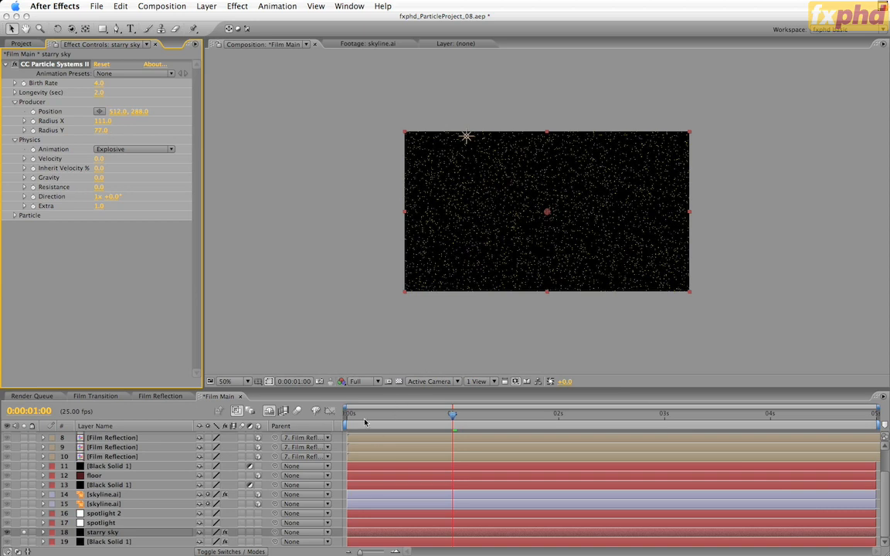
{"action": "key", "text": "KP_0"}
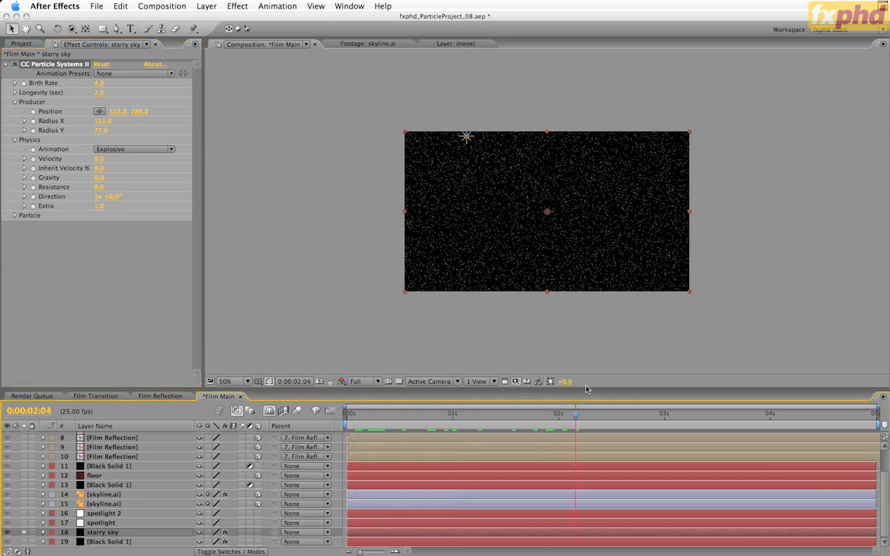
Change the starry sky layer's Particle Type from lines to Star.
{"action": "left_click", "coordinate": [462, 413]}
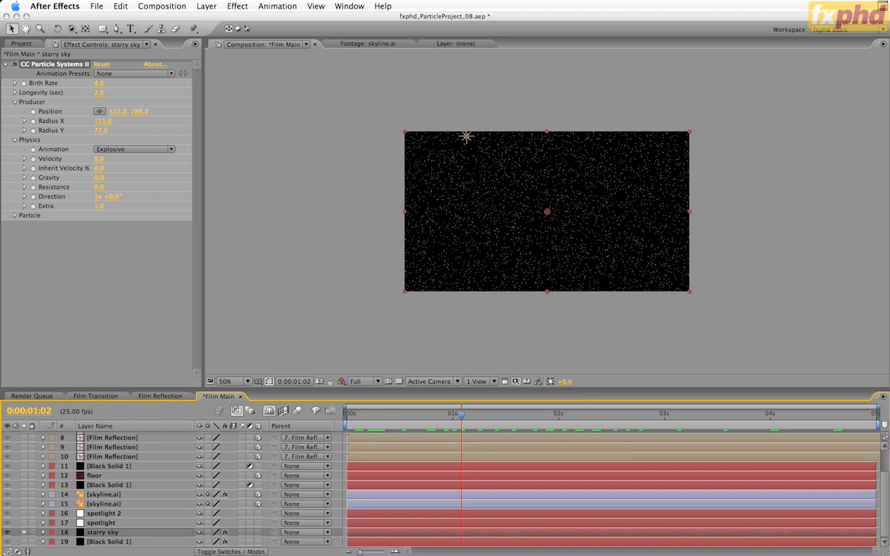
{"action": "key", "text": "period"}
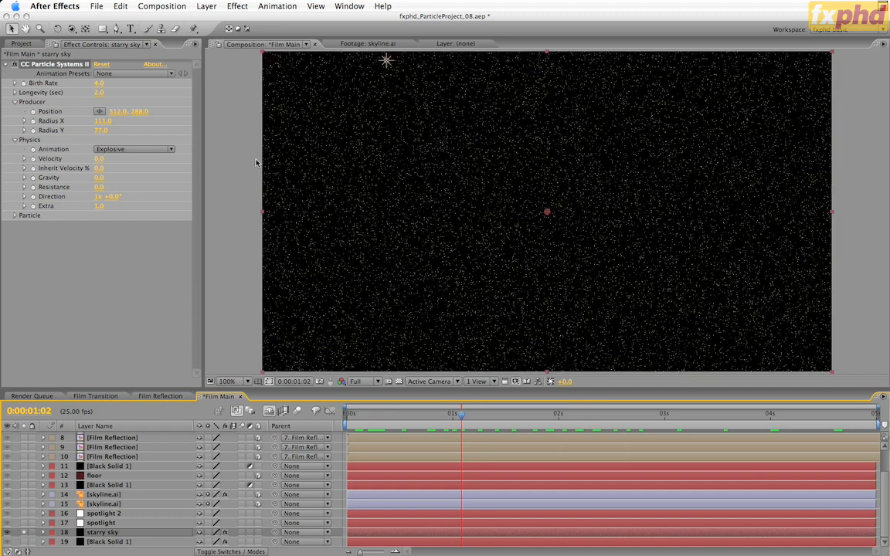
{"action": "left_click", "coordinate": [14, 216]}
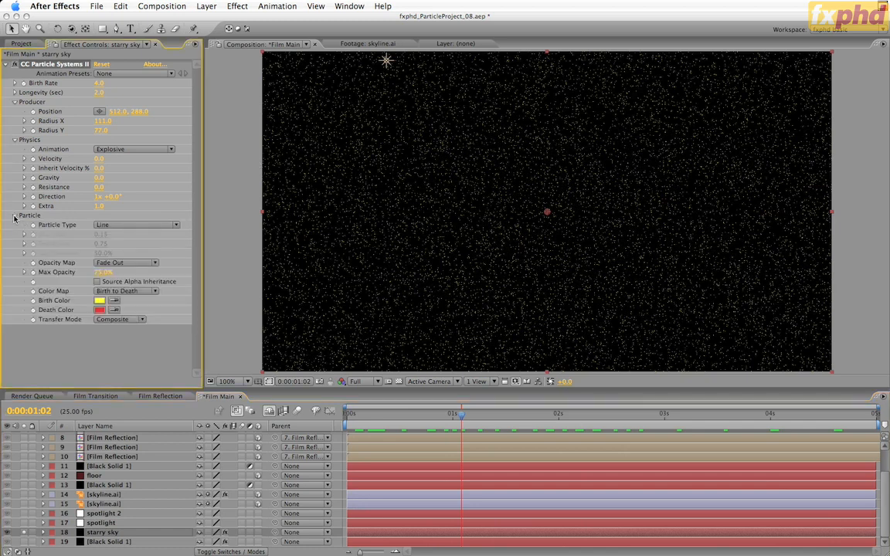
{"action": "left_click", "coordinate": [116, 225]}
{"action": "left_click", "coordinate": [128, 234]}
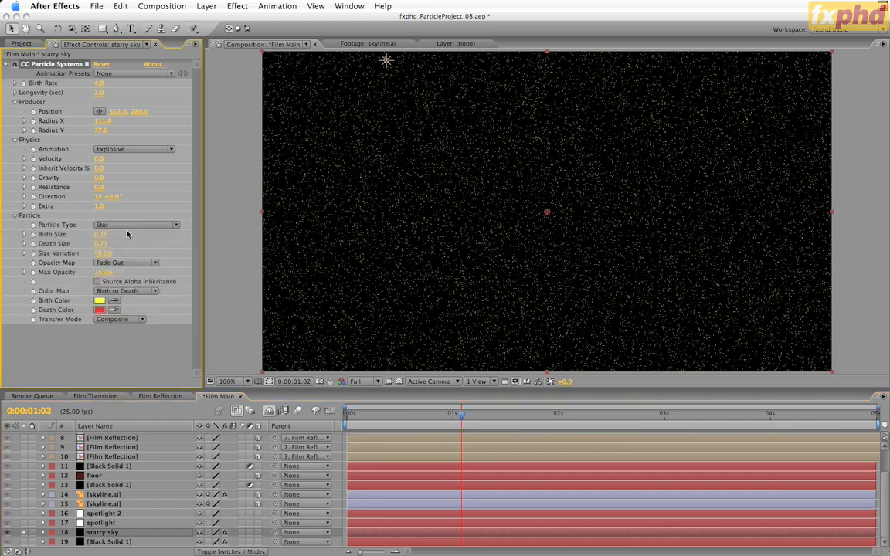
Set the star particles' Birth Size and Death Size to 0.04.
{"action": "left_click", "coordinate": [103, 234]}
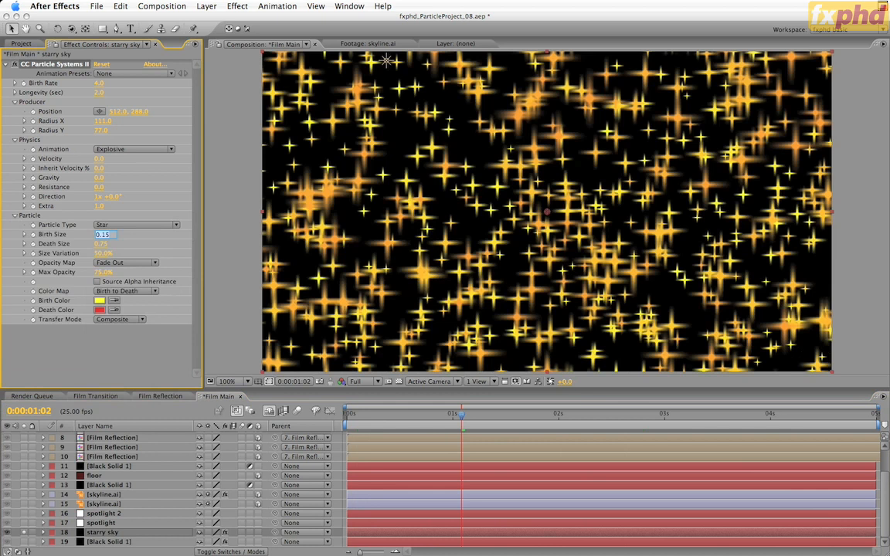
{"action": "type", "text": "04"}
{"action": "key", "text": "Tab"}
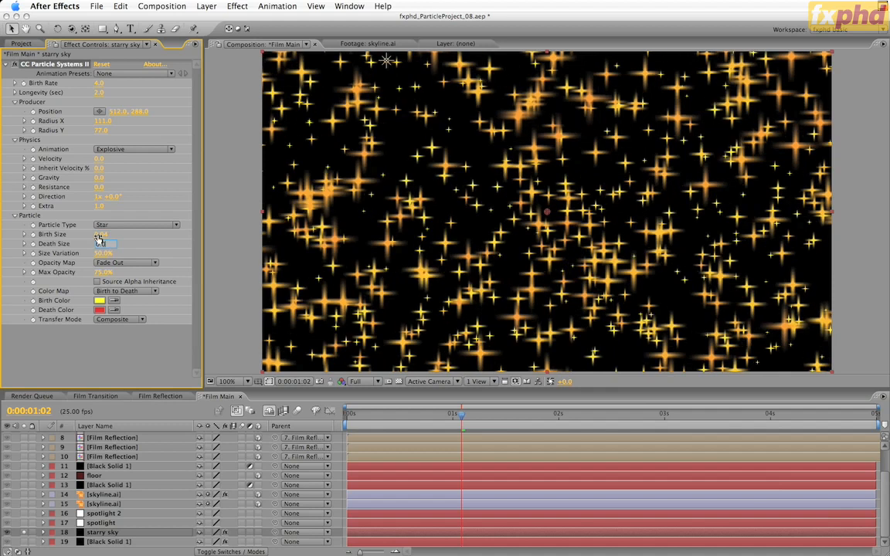
{"action": "type", "text": "0.04"}
{"action": "key", "text": "Return"}
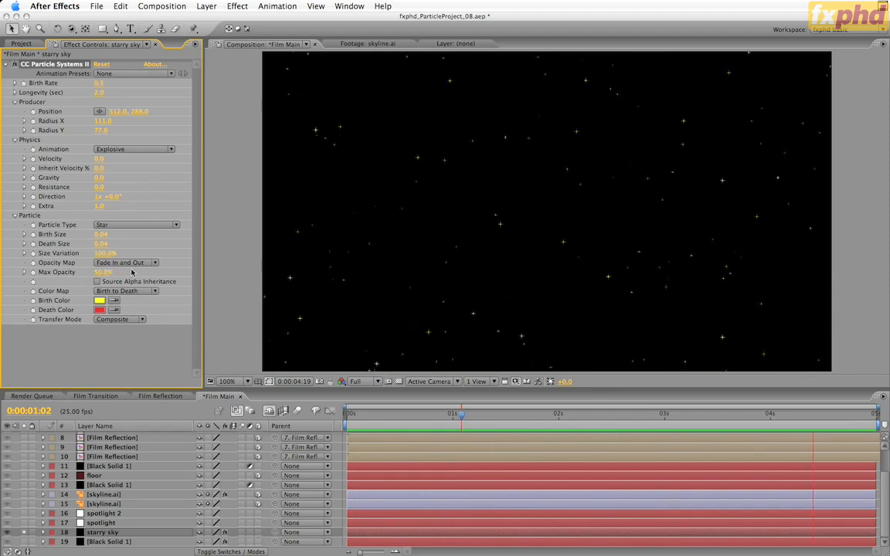
Change the star particles' Birth Color to the pale yellow F0F08E.
{"action": "left_click", "coordinate": [97, 302]}
{"action": "left_click", "coordinate": [99, 303]}
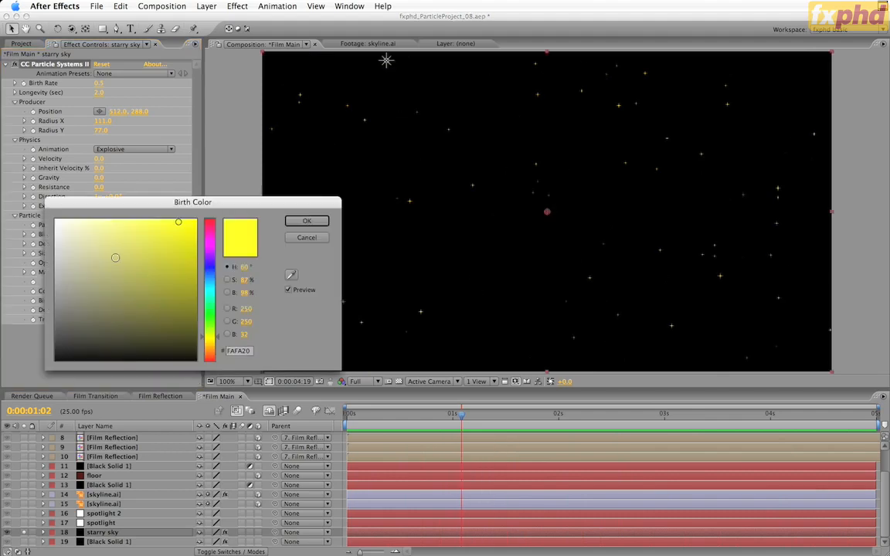
{"action": "mouse_move", "coordinate": [105, 232]}
{"action": "left_mouse_down"}
{"action": "mouse_move", "coordinate": [123, 231]}
{"action": "mouse_move", "coordinate": [111, 229]}
{"action": "left_mouse_up"}
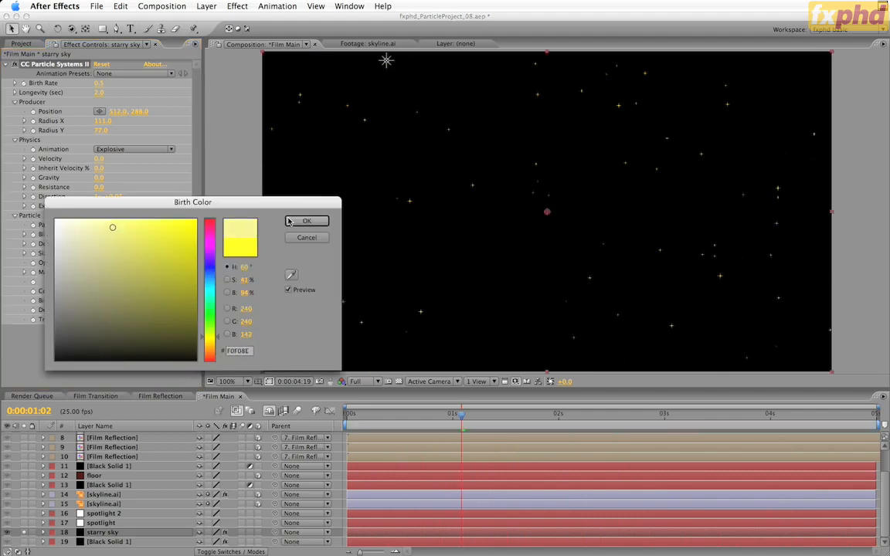
{"action": "left_click", "coordinate": [307, 222]}
Change the star particles' Death Color to the light orange F4CC62 and preview the starry sky.
{"action": "left_click", "coordinate": [99, 311]}
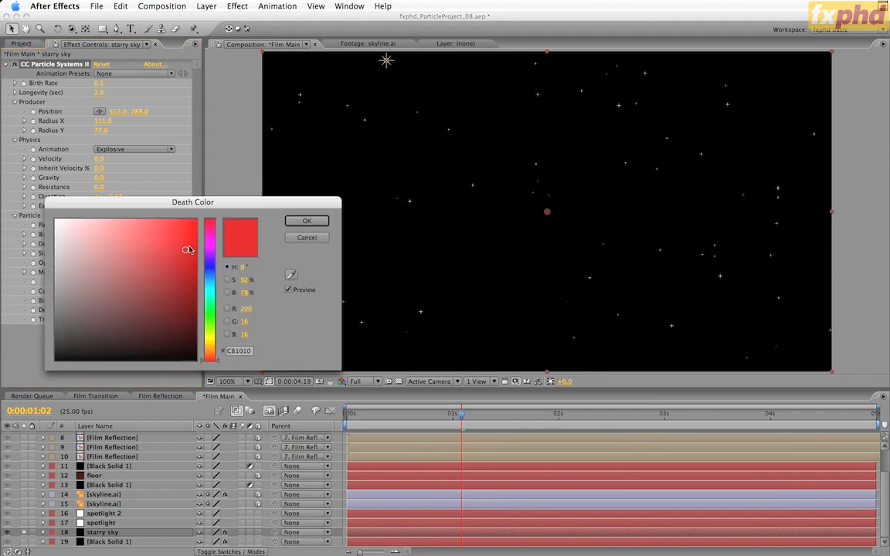
{"action": "left_click", "coordinate": [209, 348]}
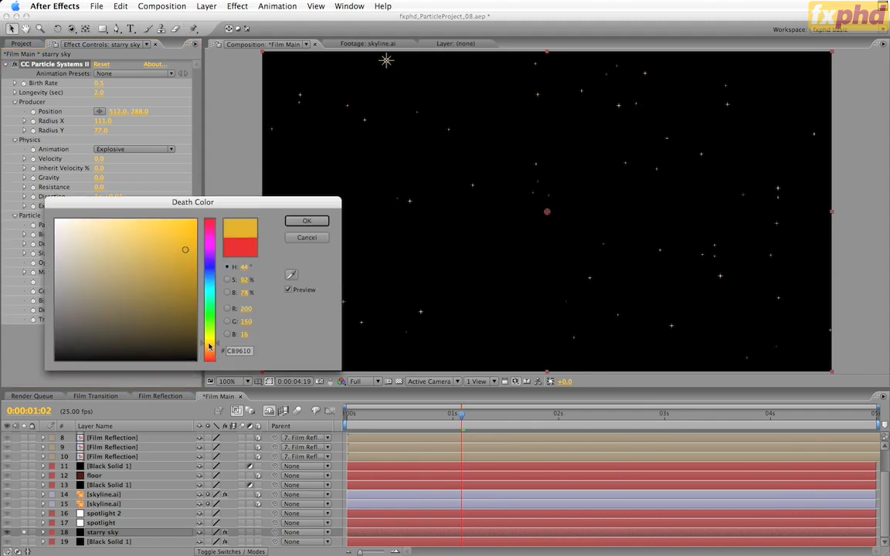
{"action": "left_click_drag", "start_coordinate": [142, 228], "coordinate": [140, 225]}
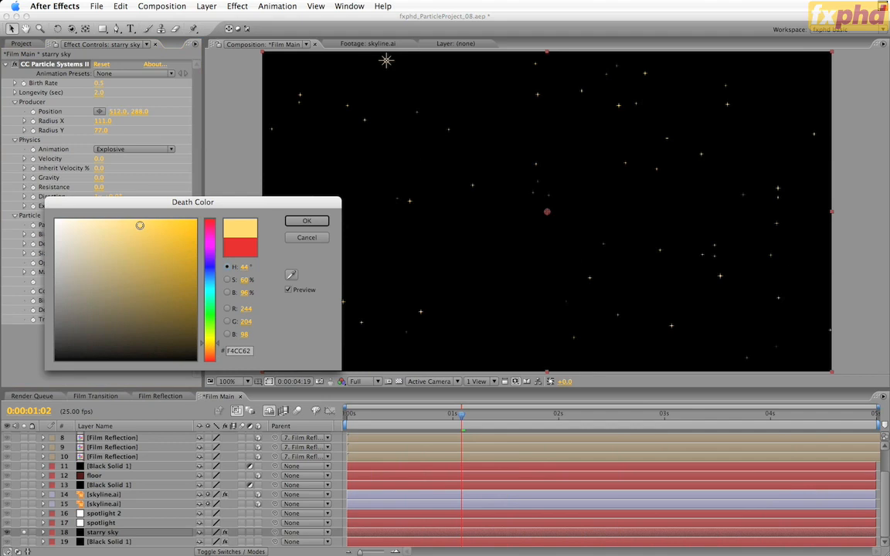
{"action": "left_click", "coordinate": [307, 222]}
{"action": "key", "text": "KP_0"}
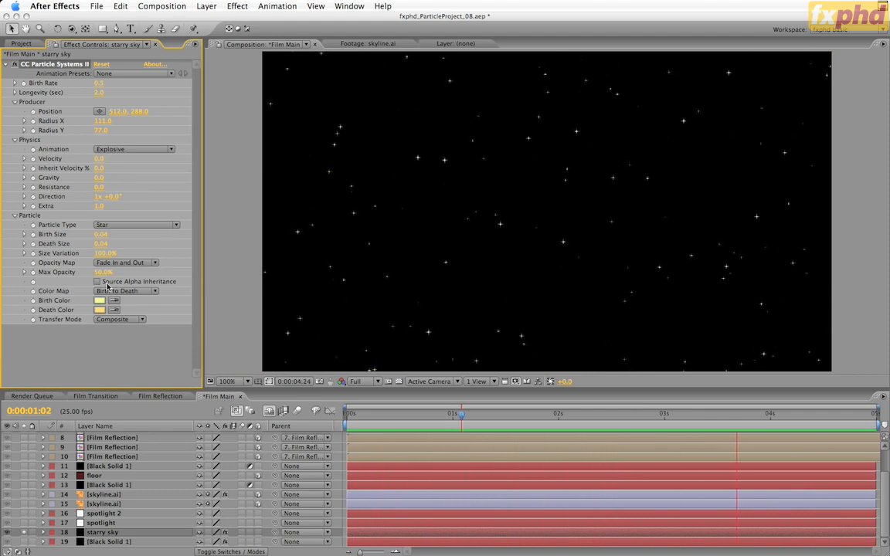
{"action": "key", "text": "space"}
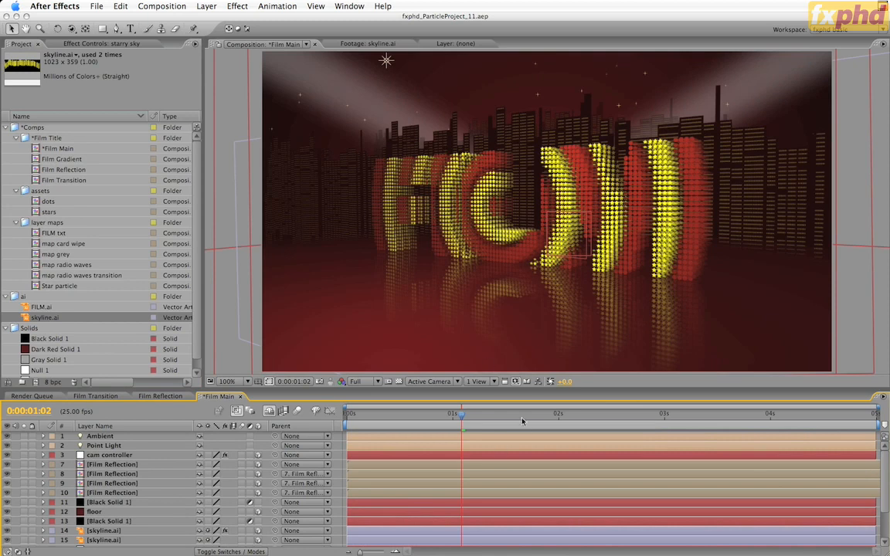
Scrub the Film Main scene between about one and two seconds, and check the starry sky layer's opacity.
{"action": "left_click_drag", "start_coordinate": [492, 416], "coordinate": [589, 418]}
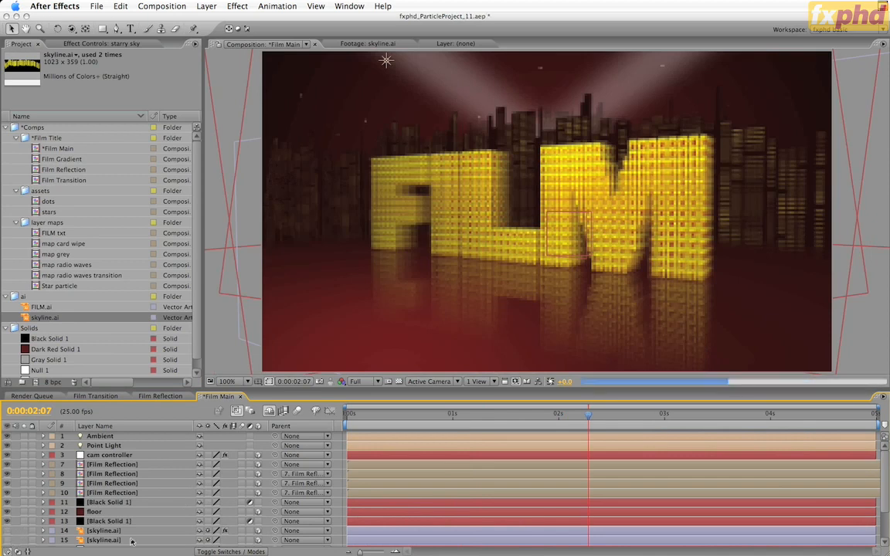
{"action": "left_click_drag", "start_coordinate": [435, 415], "coordinate": [536, 420]}
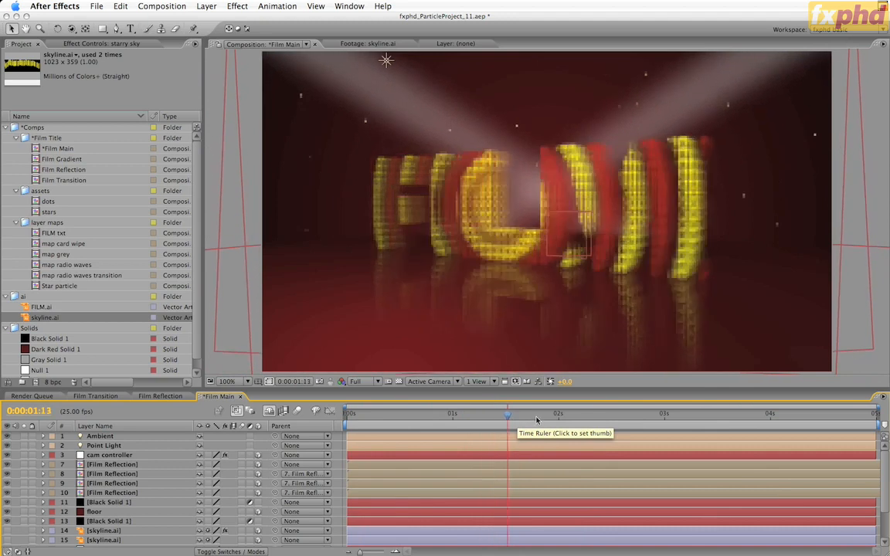
{"action": "left_click", "coordinate": [541, 418]}
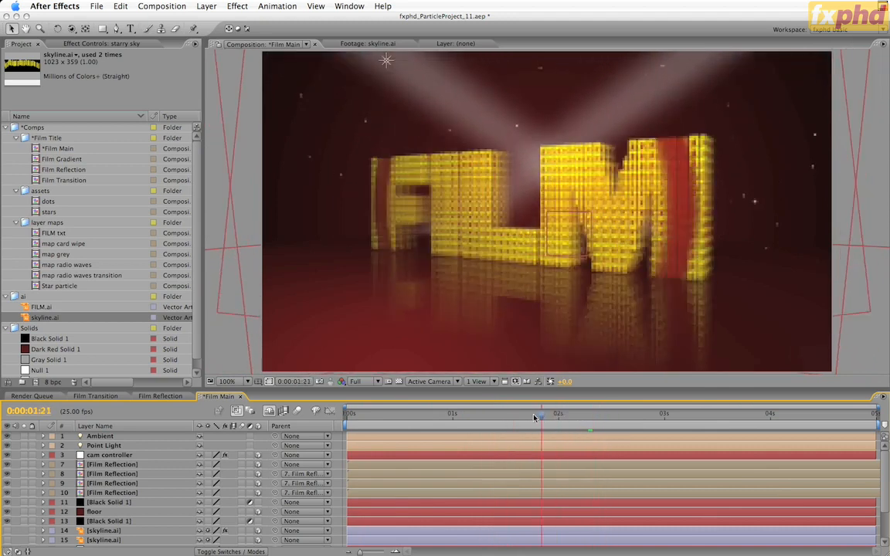
{"action": "left_click", "coordinate": [498, 419]}
{"action": "left_click_drag", "start_coordinate": [501, 420], "coordinate": [512, 420]}
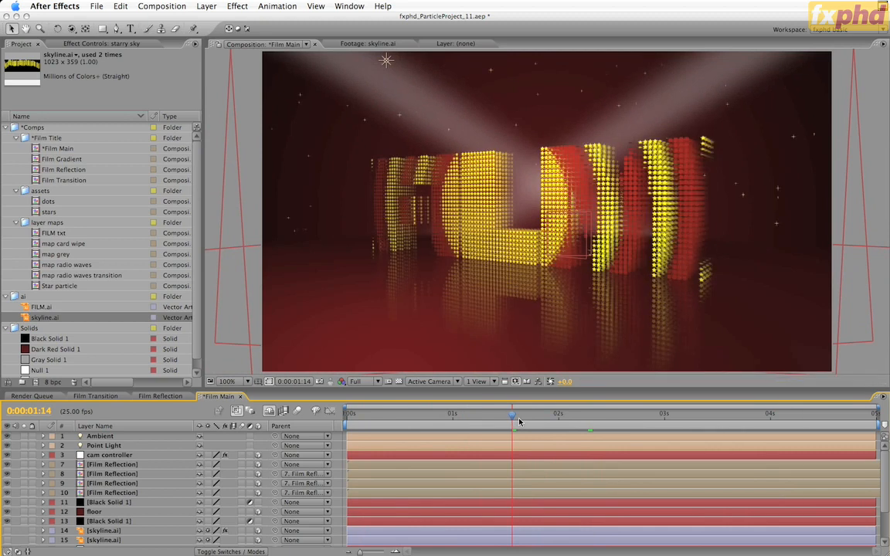
{"action": "scroll", "coordinate": [150, 444], "scroll_direction": "down", "scroll_amount": 3}
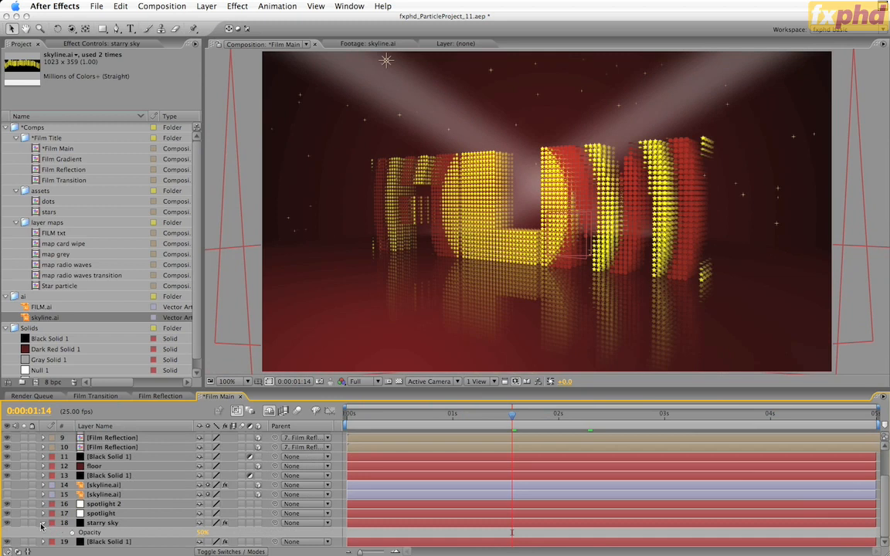
{"action": "left_click", "coordinate": [43, 523]}
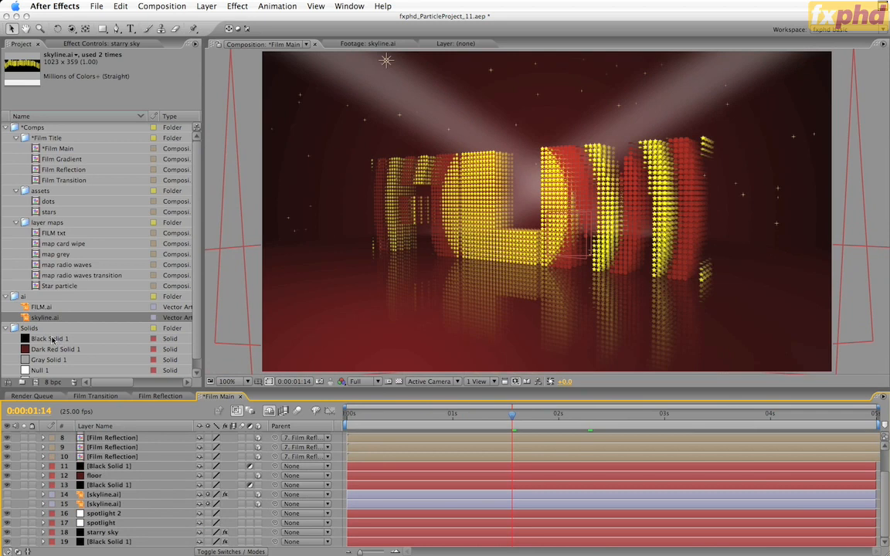
Add Black Solid 1 to Film Main directly below the floor layer and rename it particle world dust.
{"action": "left_click_drag", "start_coordinate": [62, 342], "coordinate": [139, 492]}
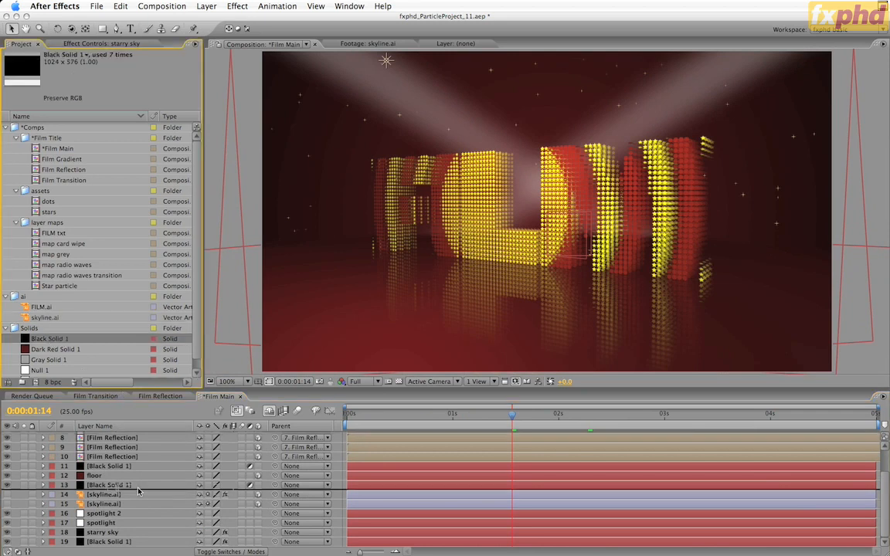
{"action": "left_click_drag", "start_coordinate": [138, 491], "coordinate": [138, 486]}
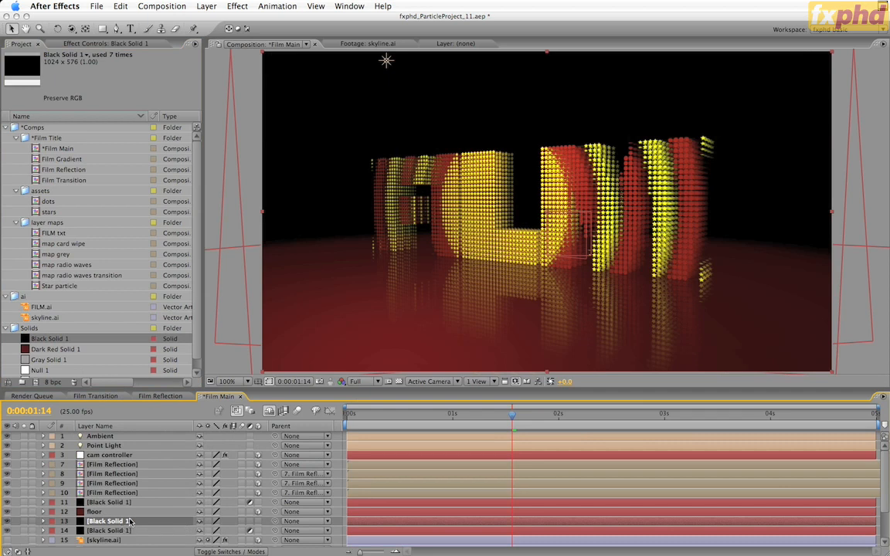
{"action": "key", "text": "Return"}
{"action": "type", "text": "particle world dust"}
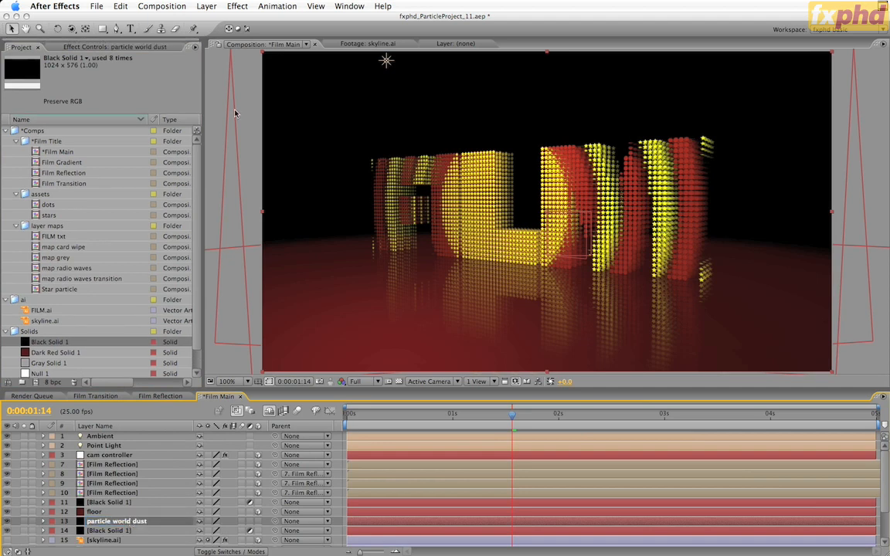
Apply the CC Particle World effect to the particle world dust layer.
{"action": "left_click", "coordinate": [234, 5]}
{"action": "mouse_move", "coordinate": [325, 227]}
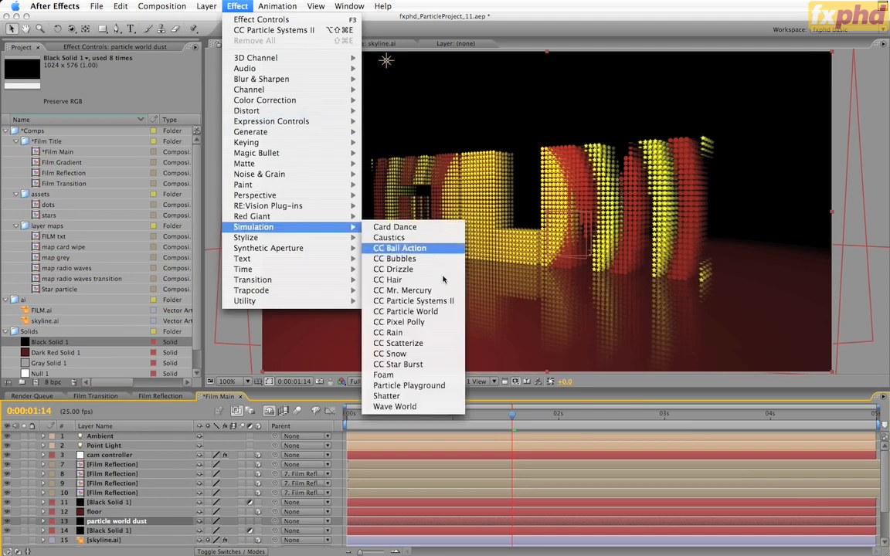
{"action": "left_click", "coordinate": [437, 313]}
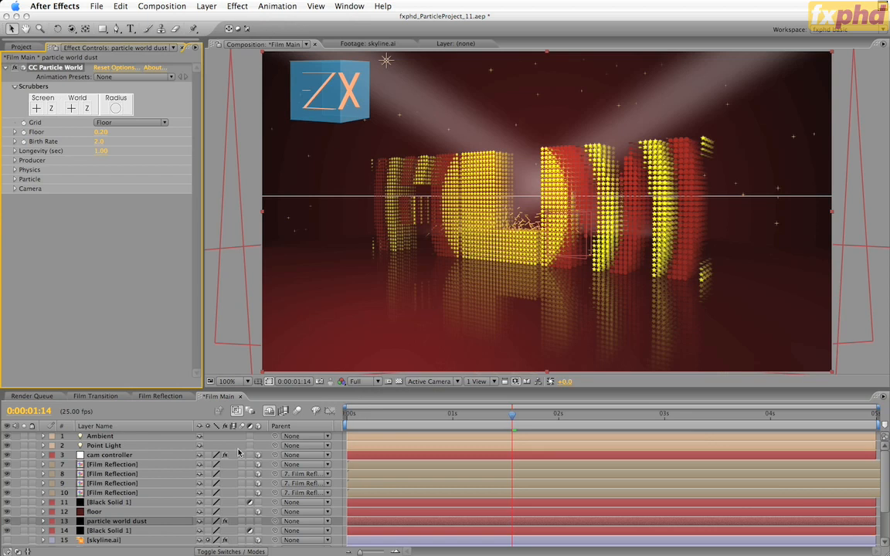
Scrub through the default dust particles and move the particle world dust layer above the floor layer.
{"action": "left_click_drag", "start_coordinate": [372, 410], "coordinate": [584, 414]}
{"action": "left_click_drag", "start_coordinate": [641, 415], "coordinate": [403, 415]}
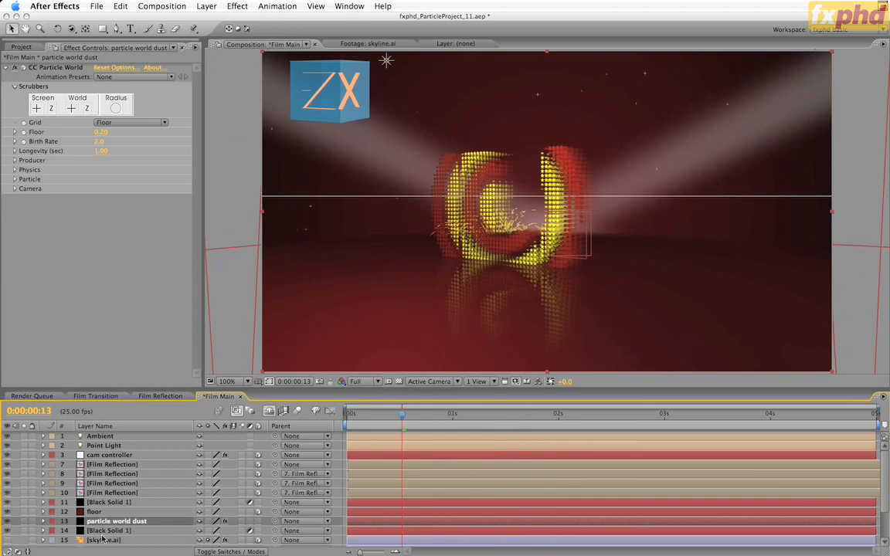
{"action": "left_click_drag", "start_coordinate": [121, 524], "coordinate": [121, 511]}
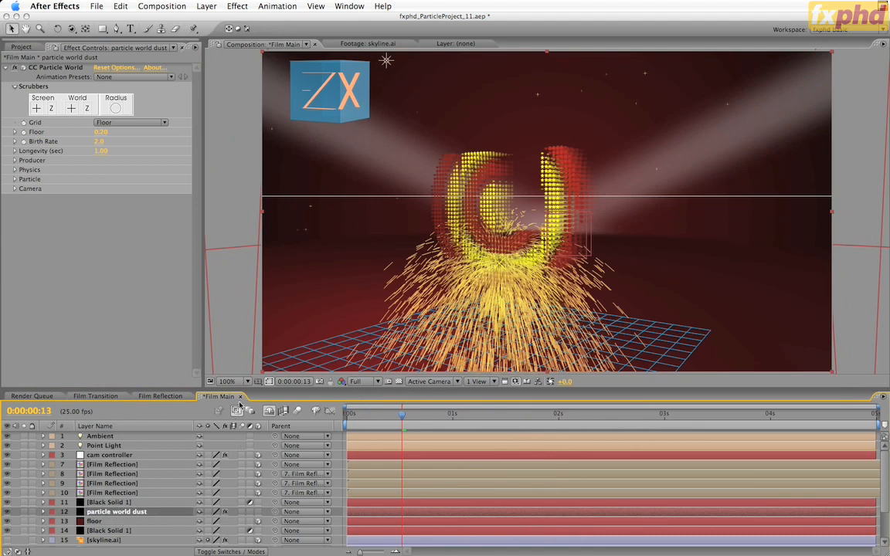
Turn the cam controller's Cam Heading angle to about -19° to check how the particles follow the camera.
{"action": "left_click", "coordinate": [133, 456]}
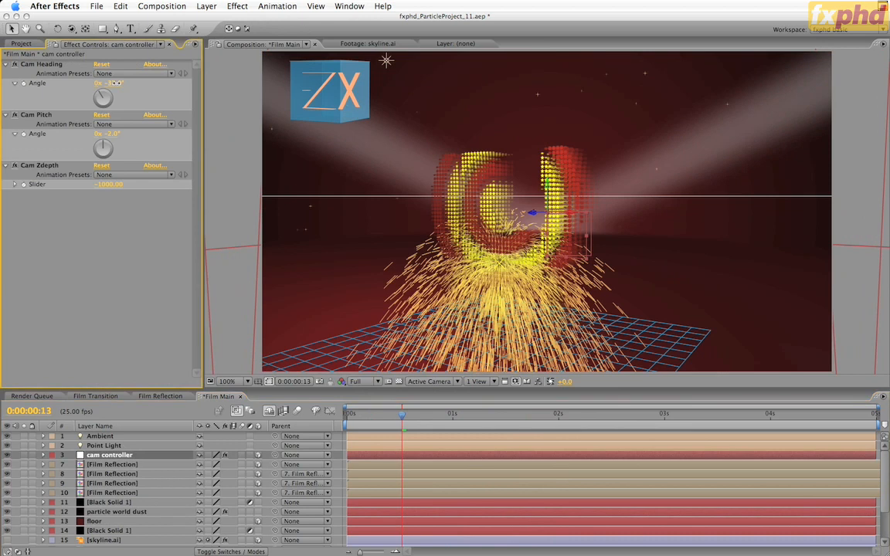
{"action": "left_click_drag", "start_coordinate": [105, 83], "coordinate": [150, 97]}
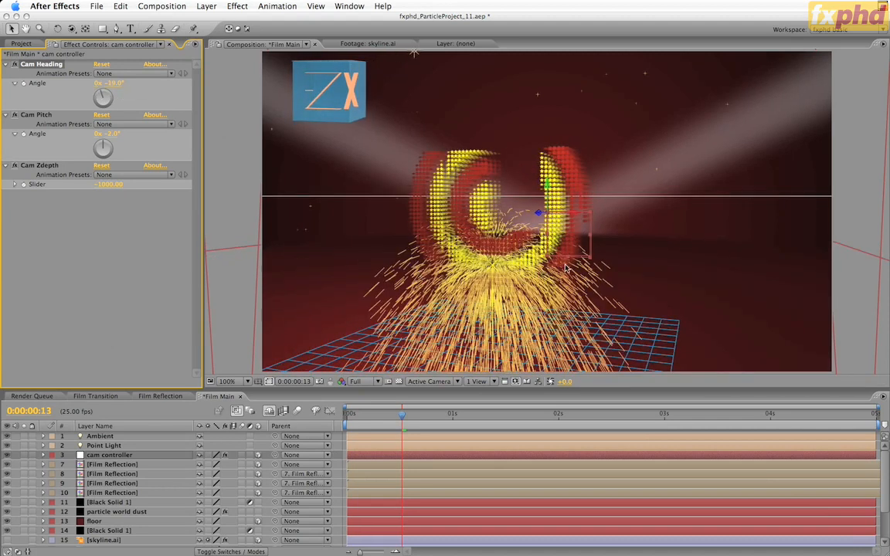
Set the particle world dust effect's Floor to 0 and its Producer Position Y to -0.15.
{"action": "left_click", "coordinate": [116, 512]}
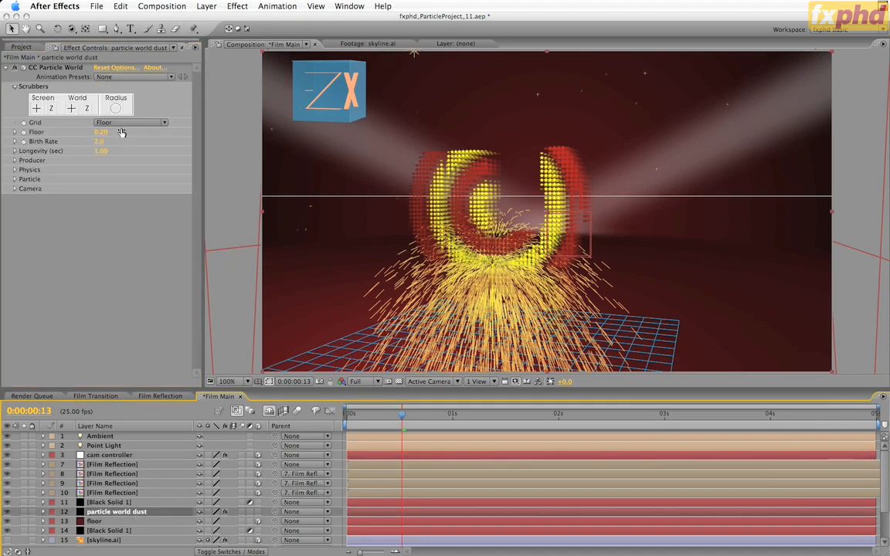
{"action": "left_click", "coordinate": [14, 161]}
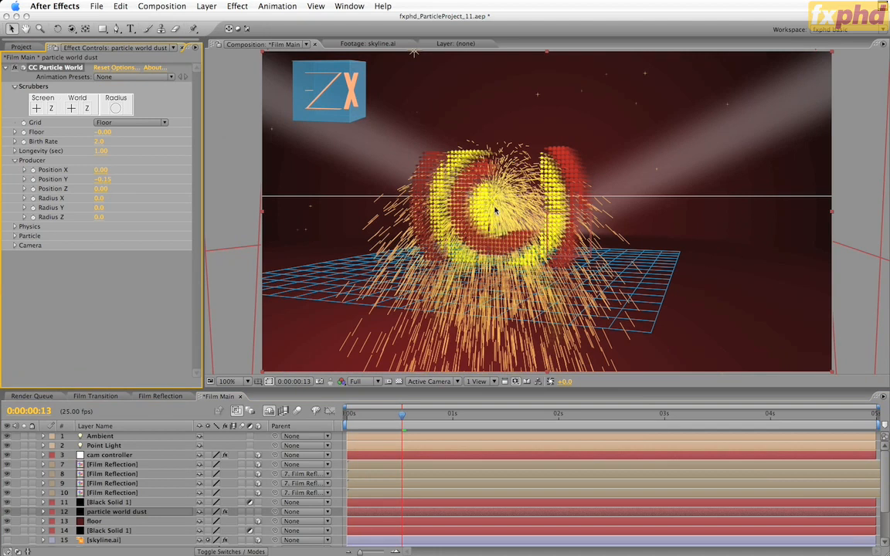
Turn the cam controller's Cam Heading angle to about -88° to view the particles side-on.
{"action": "left_click", "coordinate": [155, 455]}
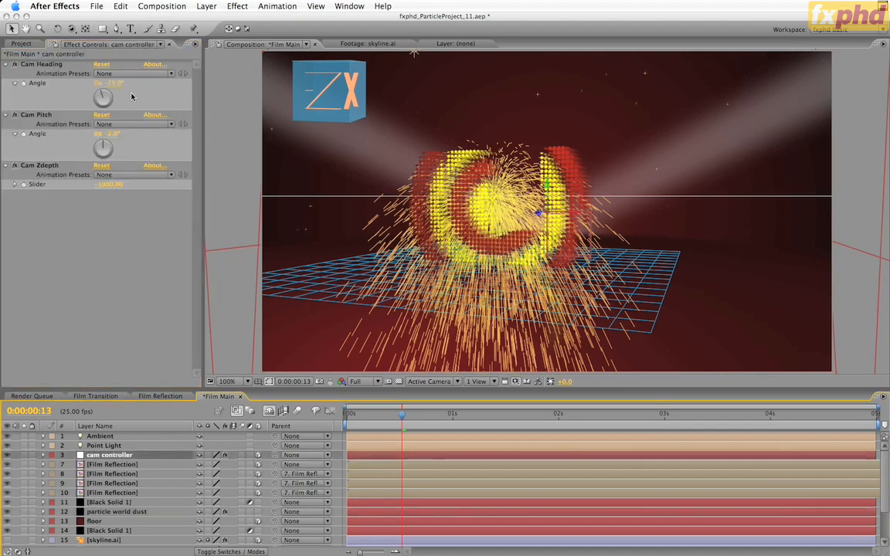
{"action": "left_click_drag", "start_coordinate": [108, 83], "coordinate": [83, 92]}
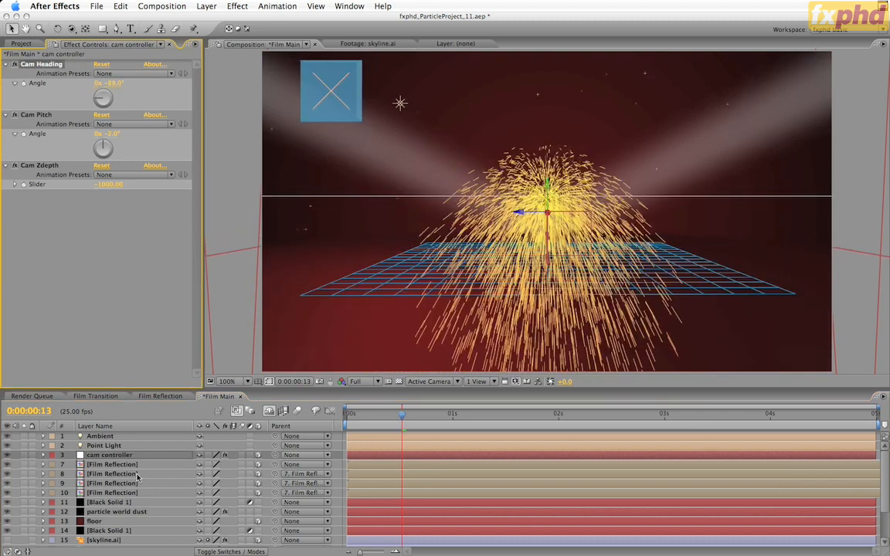
Set the Producer Position Z of the particle world dust effect to 0.18.
{"action": "left_click", "coordinate": [116, 512]}
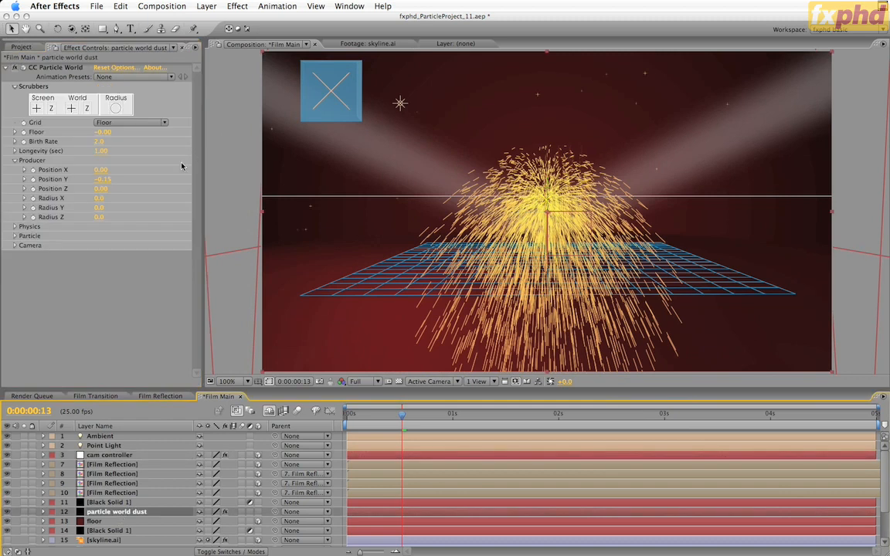
{"action": "left_click", "coordinate": [100, 188]}
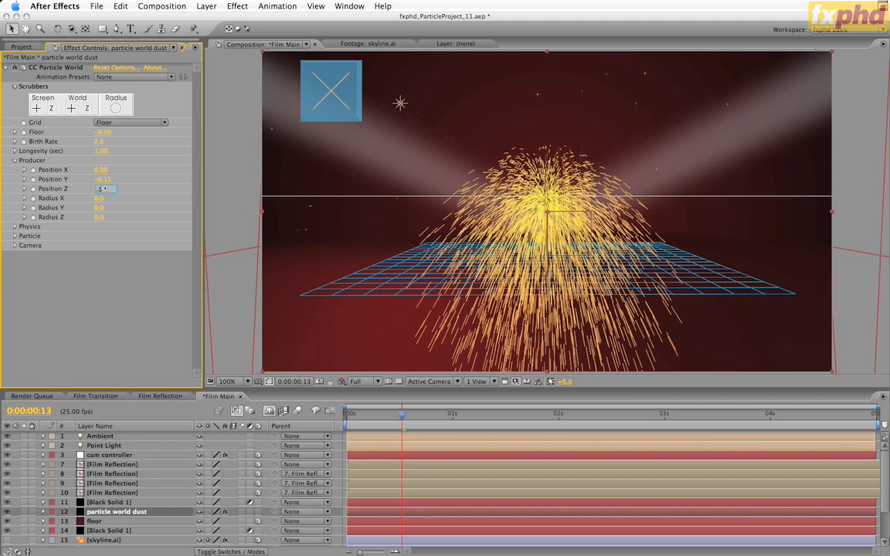
{"action": "key", "text": "Return"}
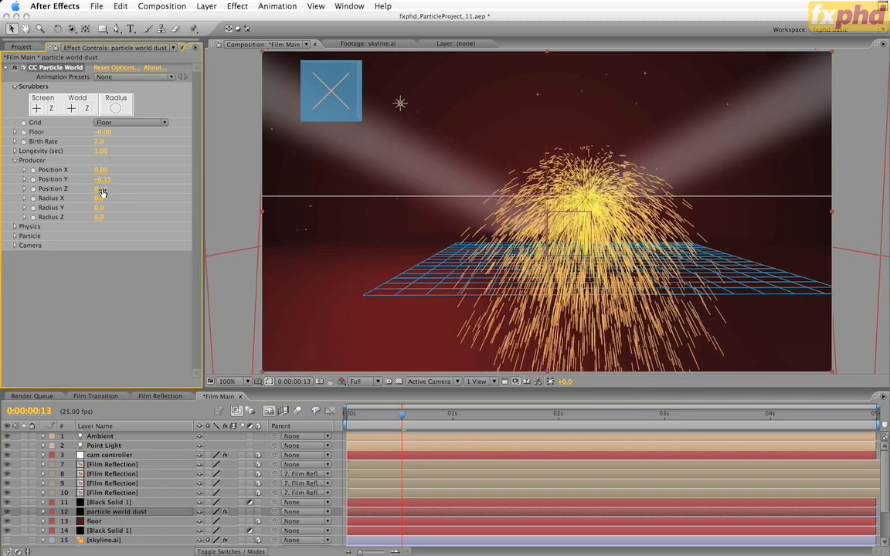
{"action": "left_click_drag", "start_coordinate": [100, 188], "coordinate": [101, 192]}
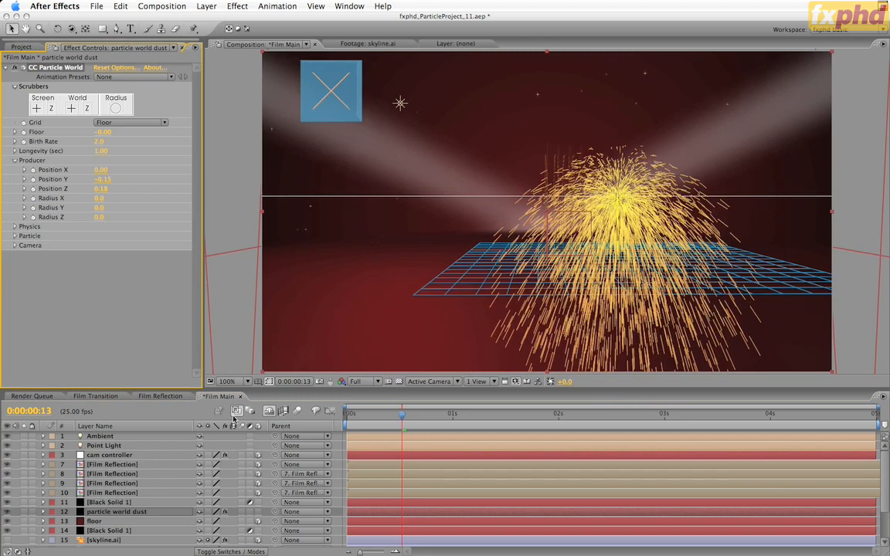
Turn the cam controller's Cam Heading angle from side-on to an oblique view of the FILM title and dust.
{"action": "left_click", "coordinate": [124, 455]}
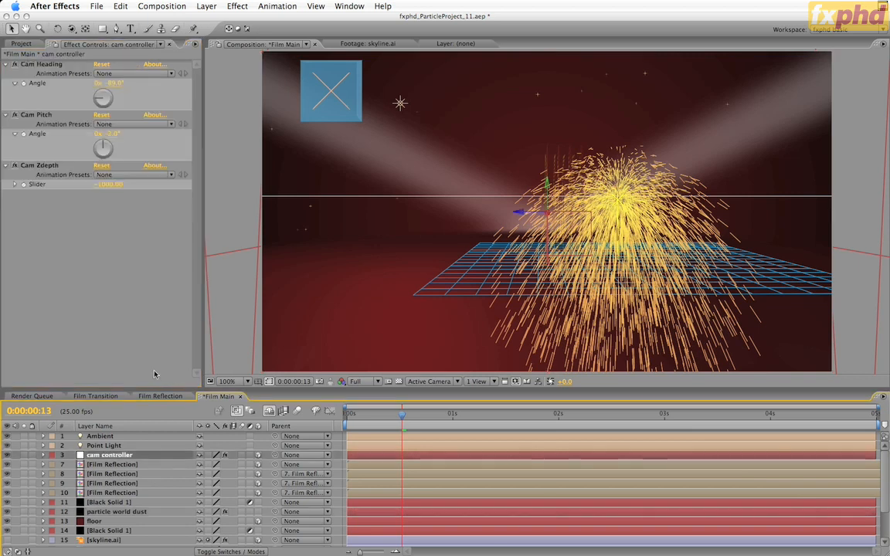
{"action": "left_click", "coordinate": [111, 83]}
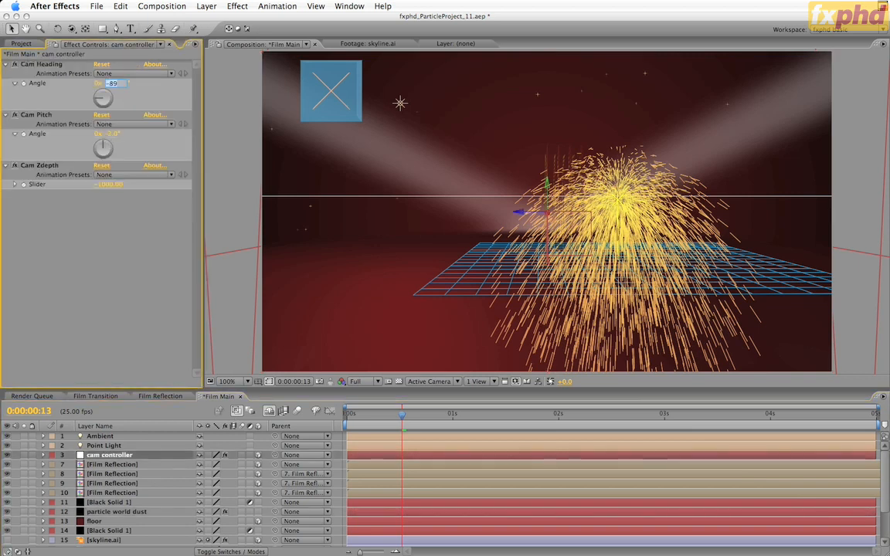
{"action": "key", "text": "Return"}
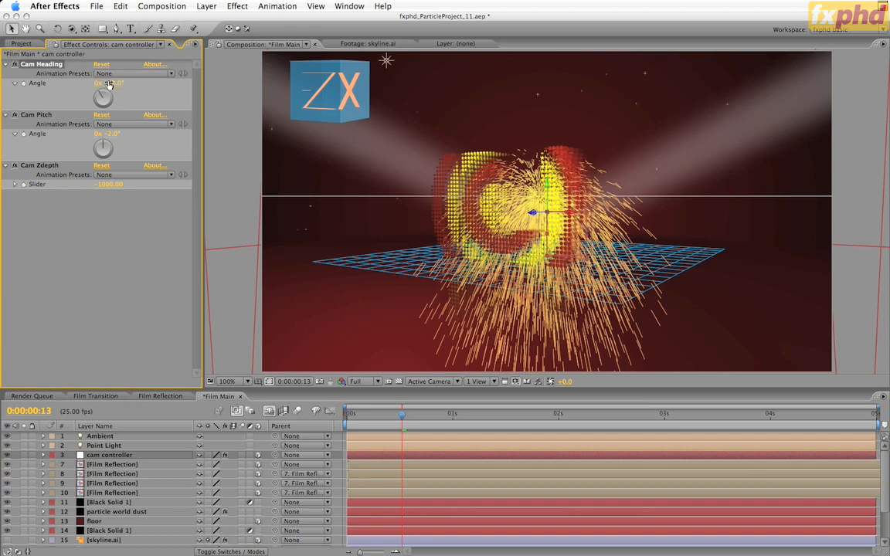
Set the dust's Producer Radius X to 0.4 and Radius Y to 0.1, and start its layer at 0:00:01:12.
{"action": "left_click", "coordinate": [147, 512]}
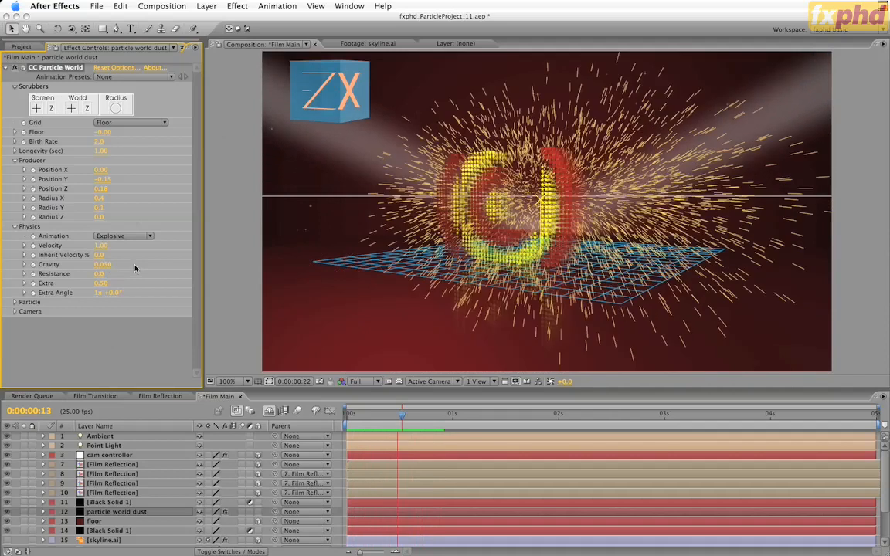
{"action": "left_click", "coordinate": [506, 422]}
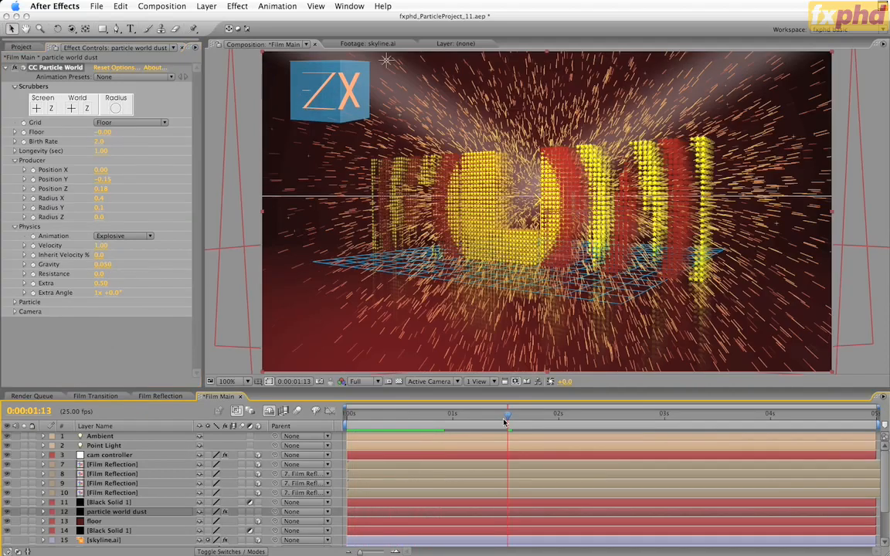
{"action": "mouse_move", "coordinate": [505, 417]}
{"action": "left_mouse_down"}
{"action": "mouse_move", "coordinate": [483, 418]}
{"action": "mouse_move", "coordinate": [502, 419]}
{"action": "left_mouse_up"}
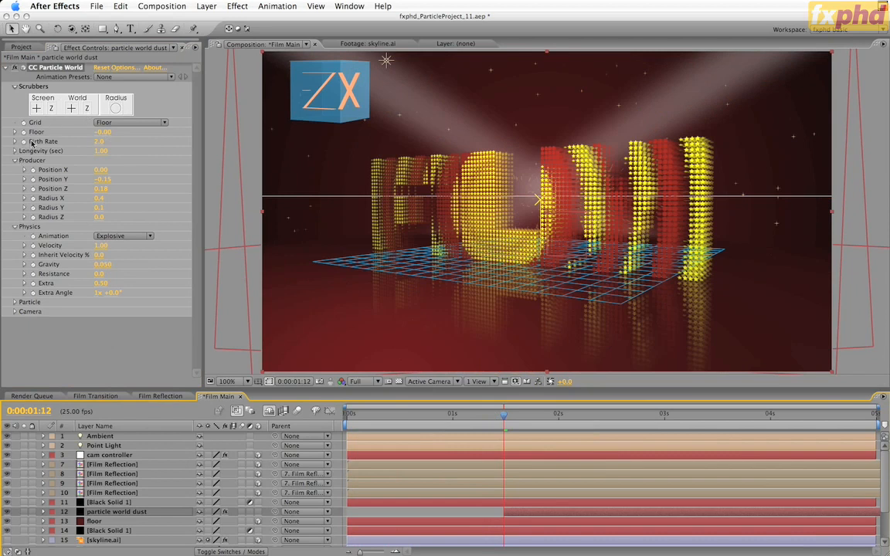
Set the dust's Birth Rate to 0 and keyframe it at 0:00:01:12.
{"action": "left_click", "coordinate": [98, 142]}
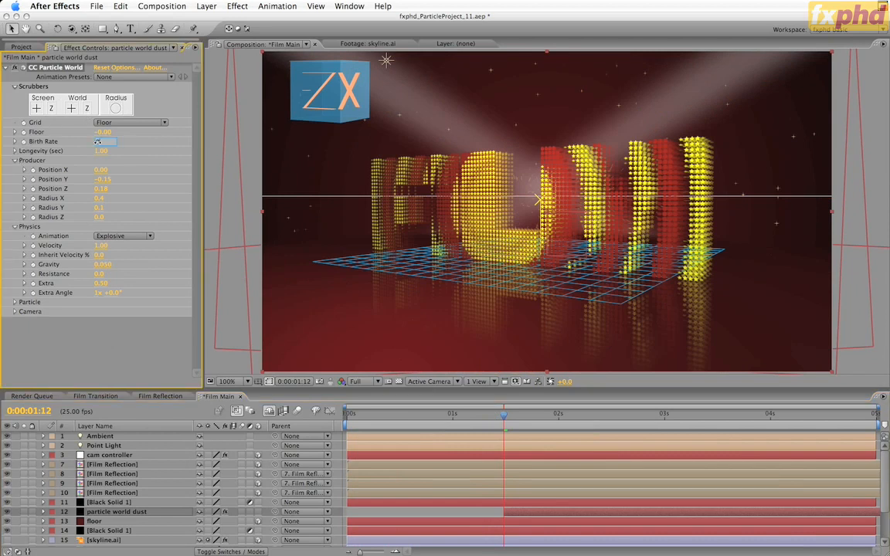
{"action": "type", "text": "0"}
{"action": "key", "text": "Return"}
{"action": "left_click", "coordinate": [23, 142]}
{"action": "key", "text": "Page_Down"}
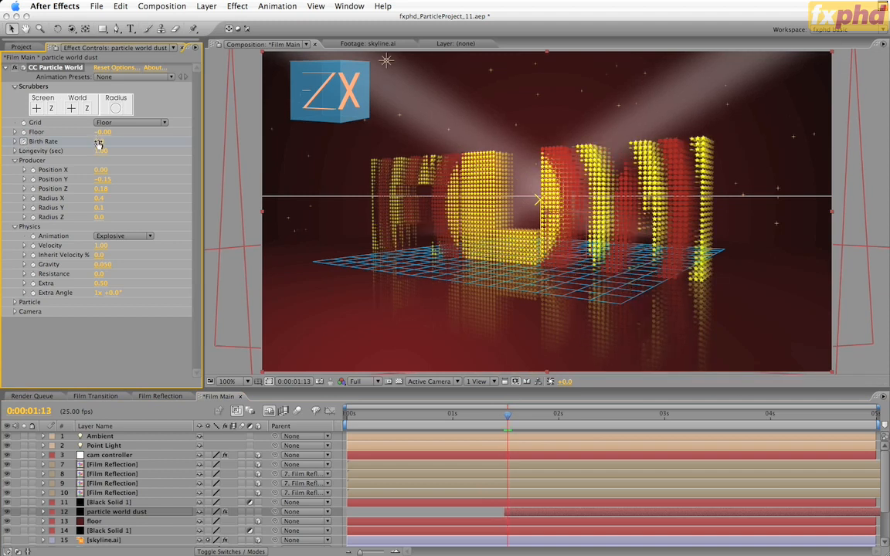
{"action": "key", "text": "Page_Up"}
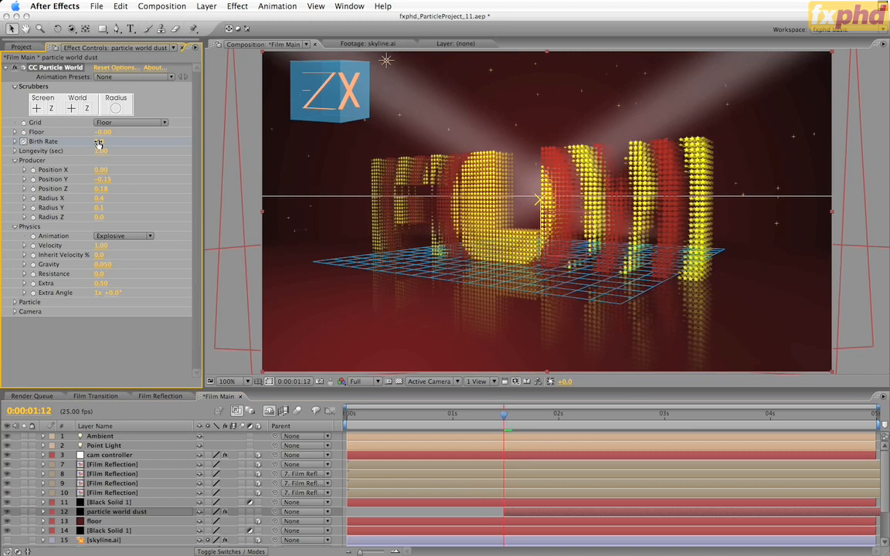
Add a Birth Rate keyframe of 20 five frames further on, at 0:00:01:17.
{"action": "key", "text": "Page_Down"}
{"action": "key", "text": "Page_Down"}
{"action": "key", "text": "Page_Down"}
{"action": "key", "text": "Page_Down"}
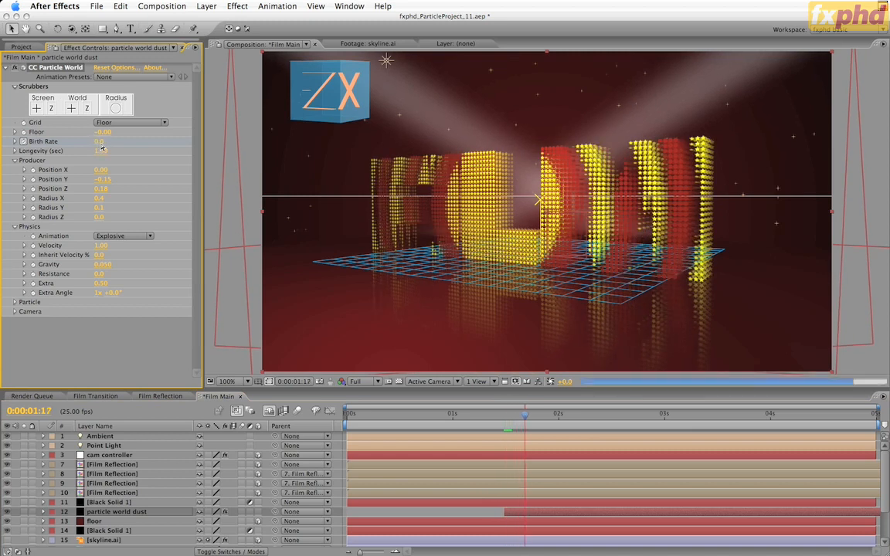
{"action": "key", "text": "Page_Down"}
{"action": "left_click", "coordinate": [99, 143]}
{"action": "type", "text": "20"}
{"action": "key", "text": "Return"}
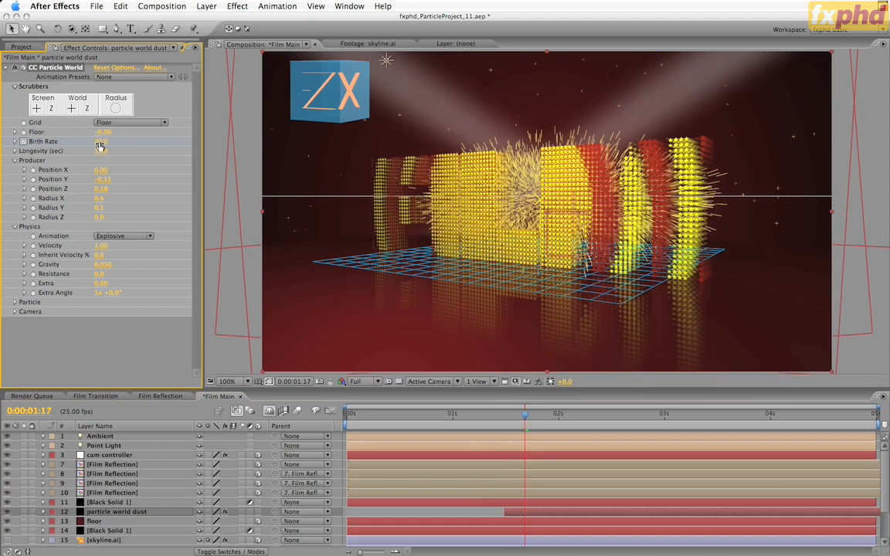
Add a closing Birth Rate keyframe of 0 at 0:00:01:22.
{"action": "key", "text": "Page_Down"}
{"action": "key", "text": "Page_Down"}
{"action": "key", "text": "Page_Down"}
{"action": "key", "text": "Page_Down"}
{"action": "key", "text": "Page_Down"}
{"action": "left_click", "coordinate": [100, 141]}
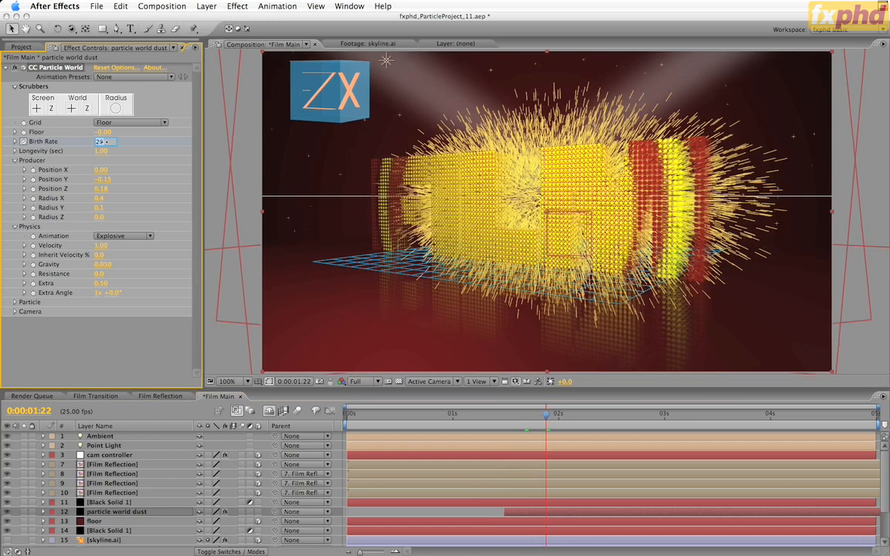
{"action": "type", "text": "0.5"}
{"action": "key", "text": "Return"}
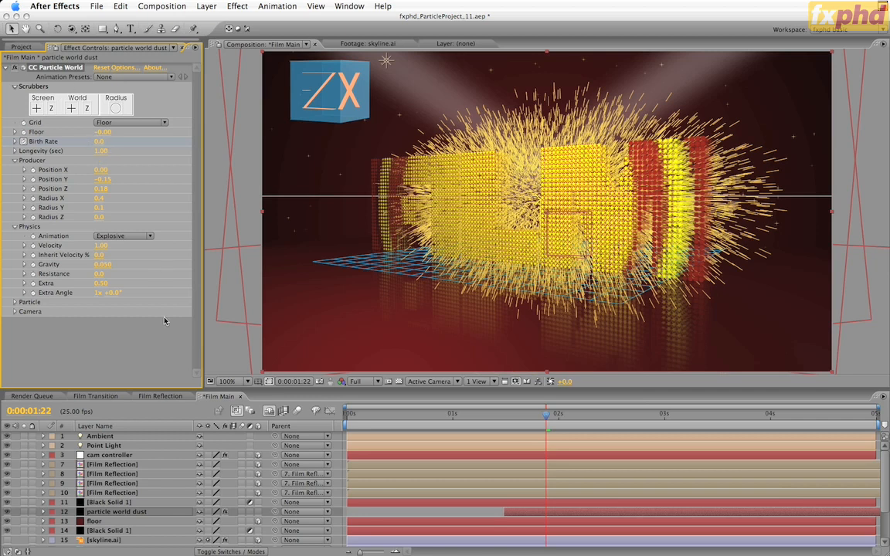
Preview the soloed particle world dust burst and set its Physics Resistance to 1.5.
{"action": "key", "text": "KP_0"}
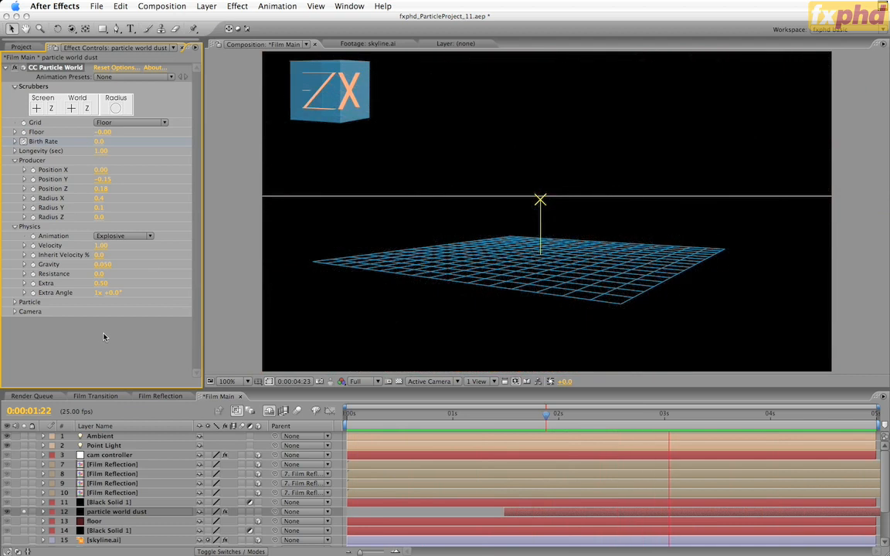
{"action": "key", "text": "space"}
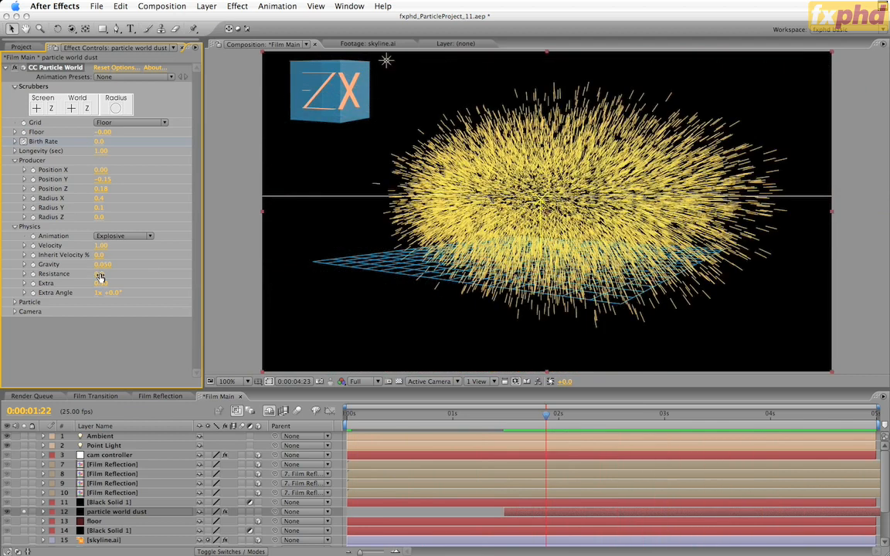
{"action": "left_click", "coordinate": [100, 276]}
{"action": "key", "text": "Return"}
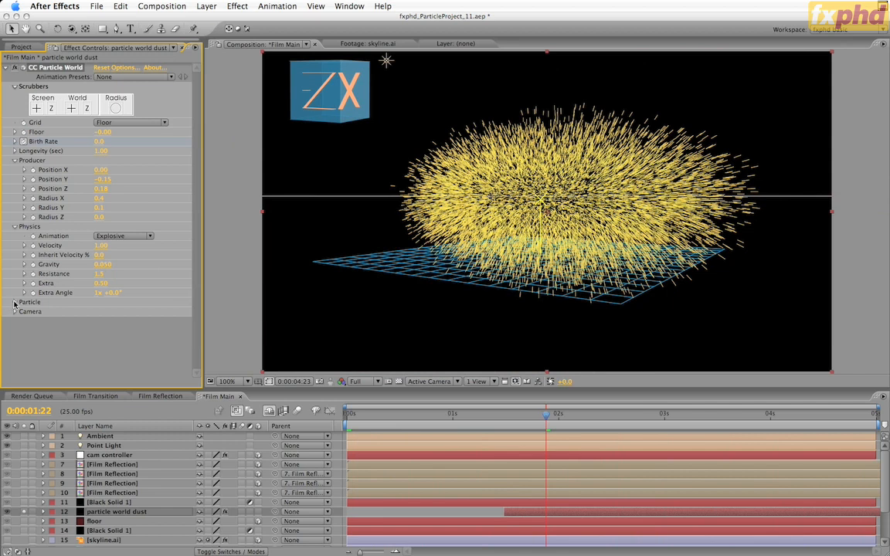
Try a pink Birth Color for the dust particles.
{"action": "left_click", "coordinate": [14, 304]}
{"action": "scroll", "coordinate": [91, 320], "scroll_direction": "down", "scroll_amount": 3}
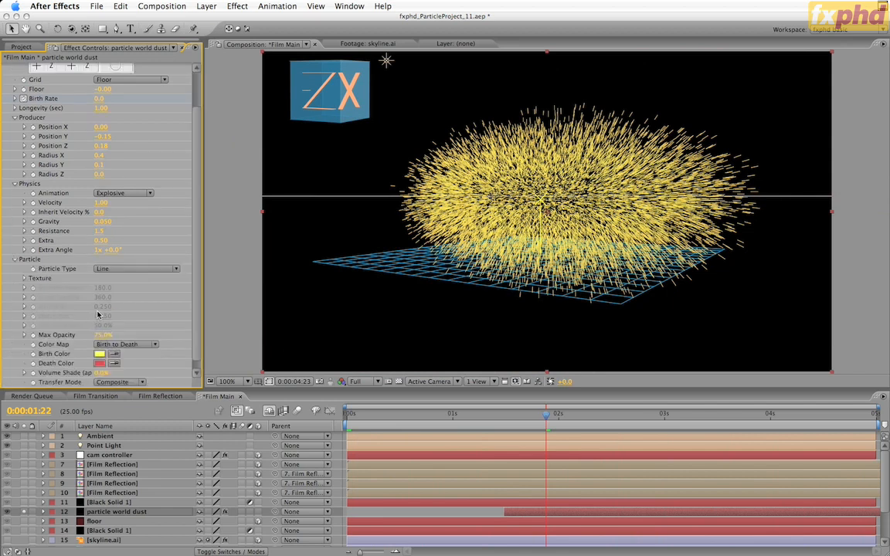
{"action": "left_click", "coordinate": [100, 354]}
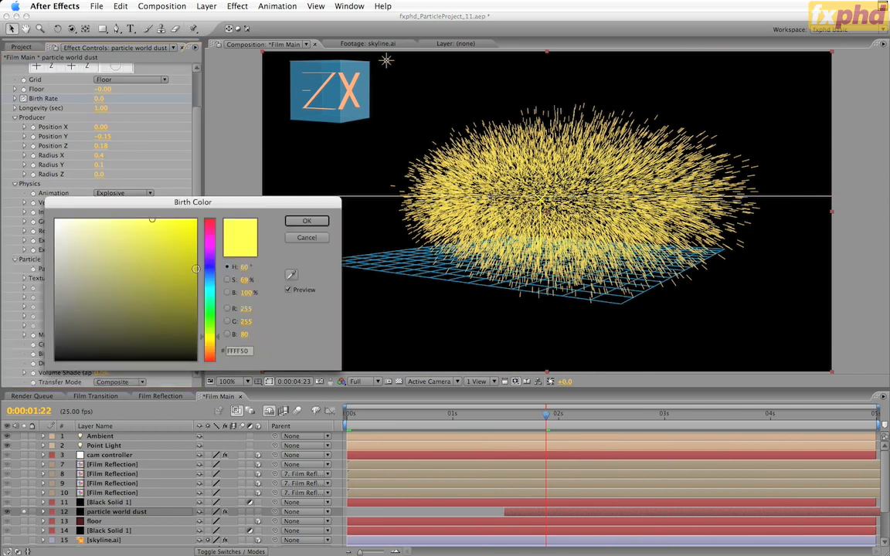
{"action": "left_click_drag", "start_coordinate": [205, 338], "coordinate": [214, 229]}
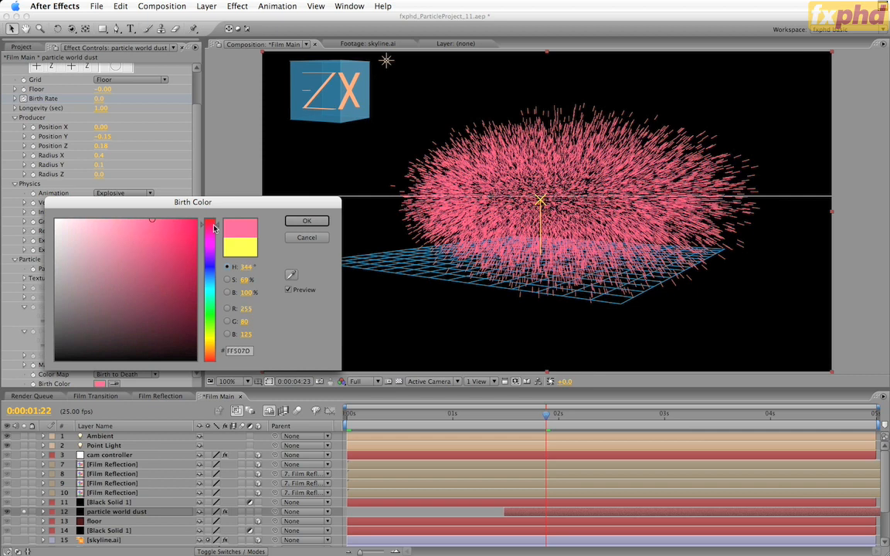
{"action": "left_click", "coordinate": [306, 221]}
Set the dust particles' Death Color to dark red #510808.
{"action": "scroll", "coordinate": [184, 353], "scroll_direction": "down", "scroll_amount": 3}
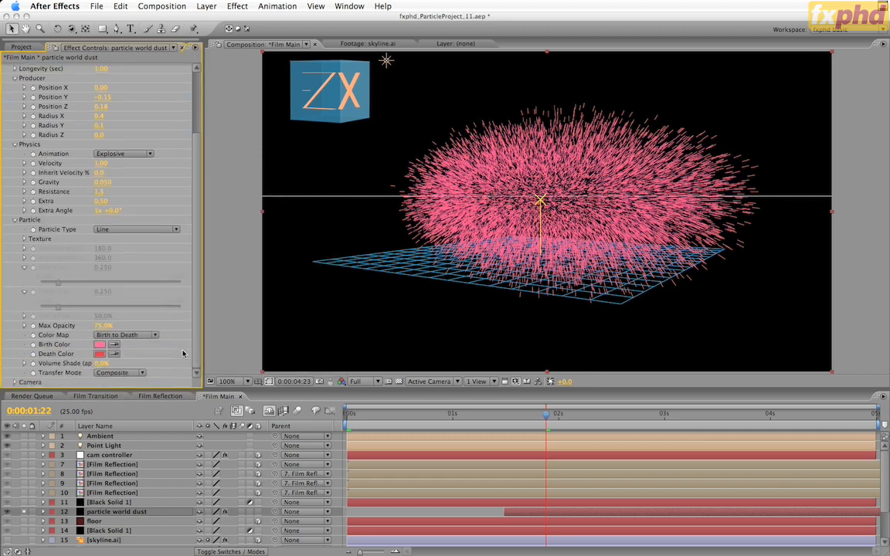
{"action": "left_click", "coordinate": [100, 354]}
{"action": "left_click", "coordinate": [171, 312]}
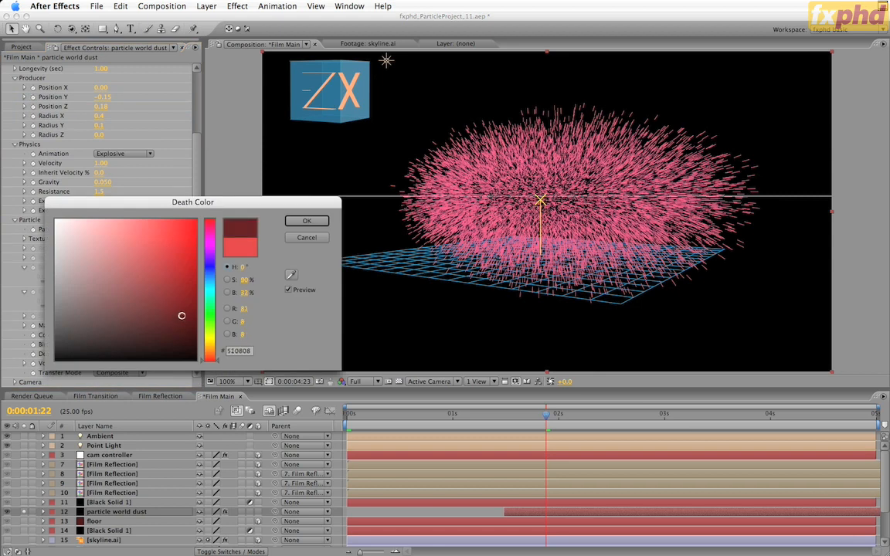
{"action": "left_click", "coordinate": [307, 221]}
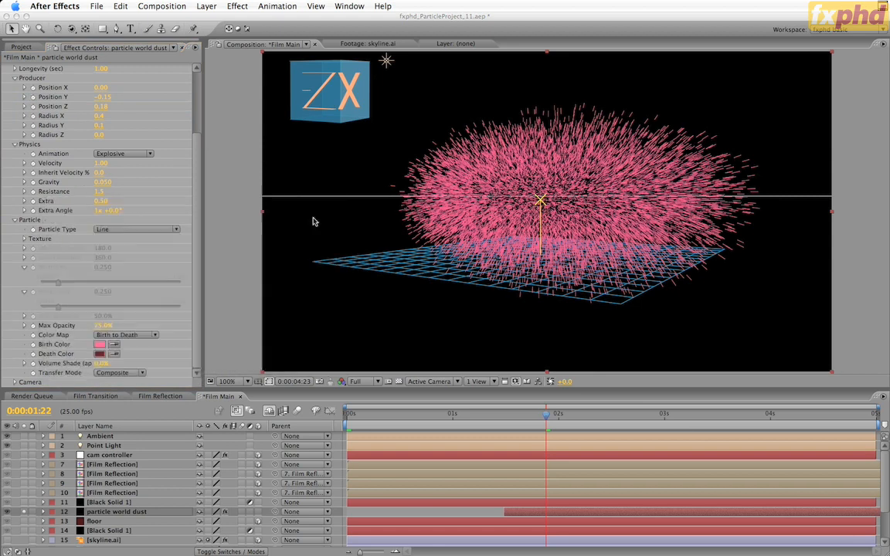
Change the dust particles' Birth Color to orange.
{"action": "left_click", "coordinate": [99, 345]}
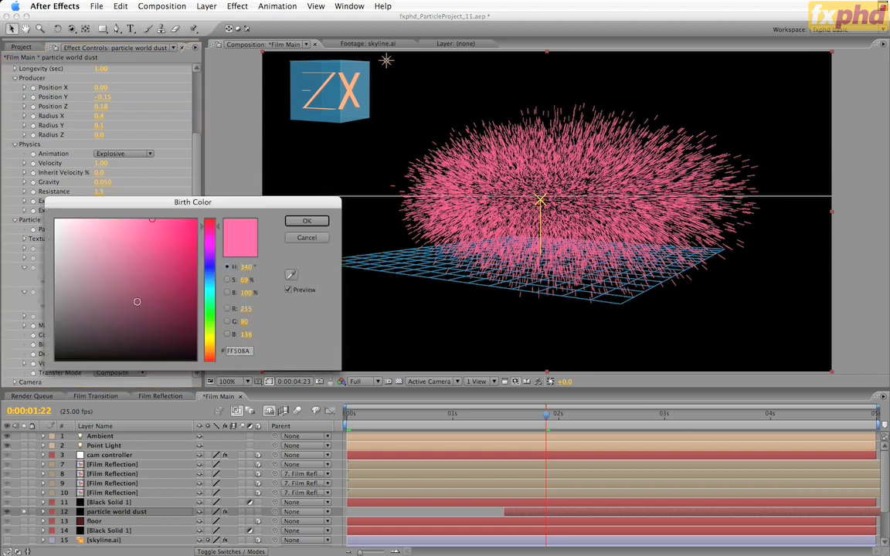
{"action": "left_click", "coordinate": [208, 356]}
{"action": "left_click", "coordinate": [175, 240]}
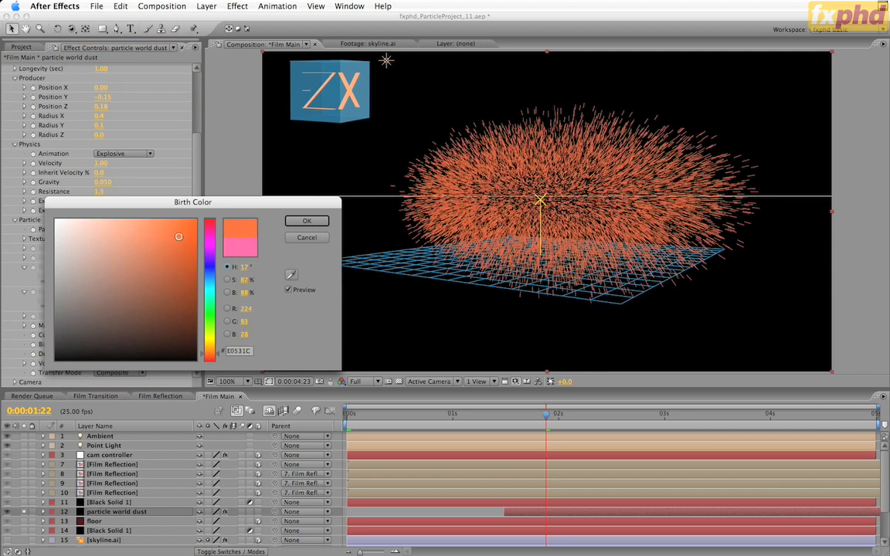
{"action": "left_click", "coordinate": [290, 221]}
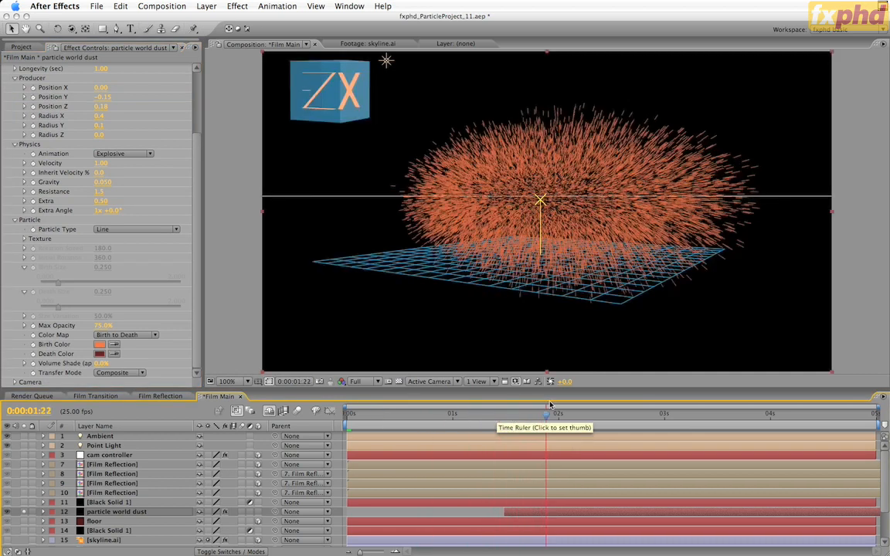
Scrub the dust burst back to 0:00:01:13 and turn the CC Particle World Grid off.
{"action": "left_click_drag", "start_coordinate": [550, 405], "coordinate": [508, 415]}
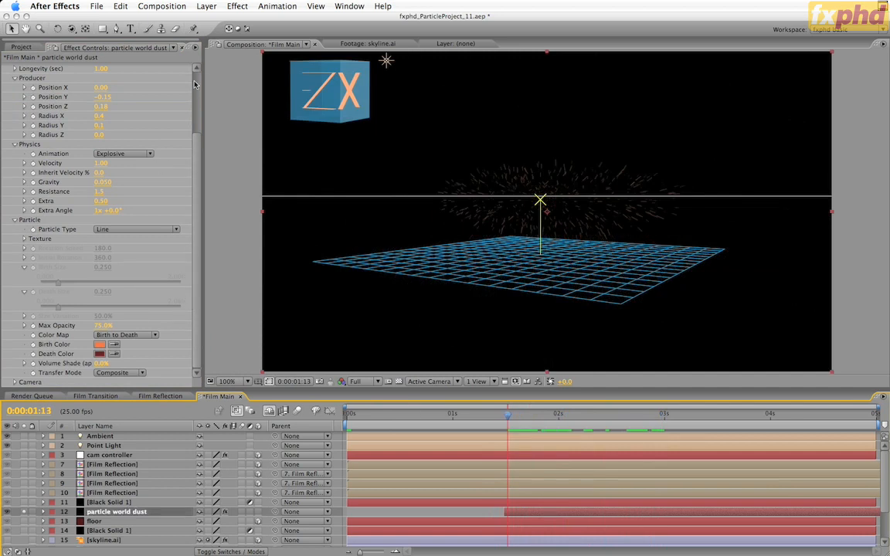
{"action": "scroll", "coordinate": [195, 83], "scroll_direction": "up", "scroll_amount": 5}
{"action": "left_click", "coordinate": [109, 124]}
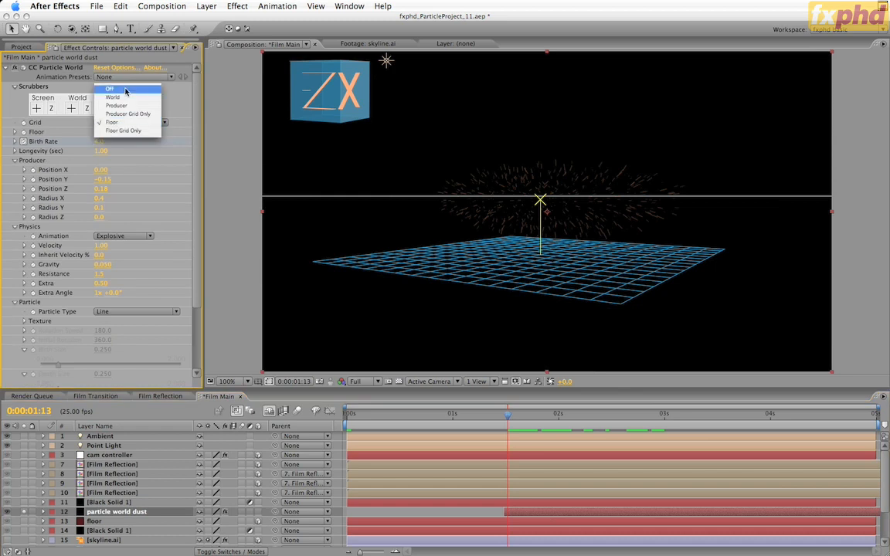
{"action": "left_click", "coordinate": [126, 91]}
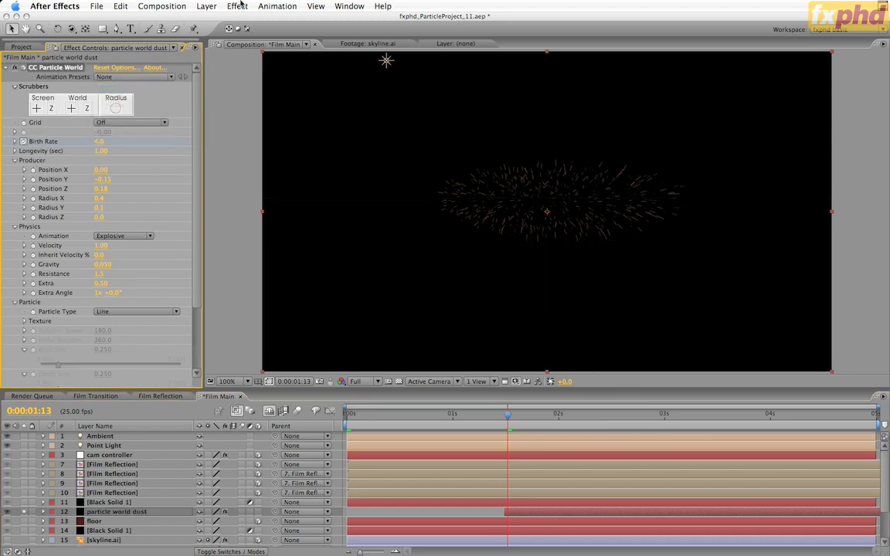
Apply a Box Blur to the particle world dust layer with Blur Radius 10 and 2 Iterations.
{"action": "left_click", "coordinate": [237, 6]}
{"action": "mouse_move", "coordinate": [278, 73]}
{"action": "left_click", "coordinate": [346, 71]}
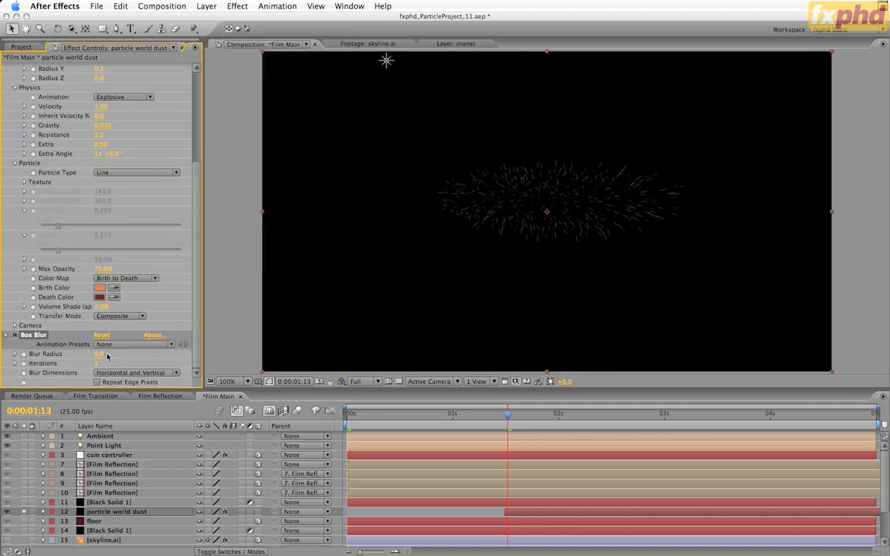
{"action": "left_click", "coordinate": [104, 355]}
{"action": "key", "text": "Return"}
Duplicate the particle world dust layer at 0:00:01:12 and rename the copy as particle world stars.
{"action": "mouse_move", "coordinate": [541, 416]}
{"action": "left_mouse_down"}
{"action": "mouse_move", "coordinate": [626, 415]}
{"action": "mouse_move", "coordinate": [532, 417]}
{"action": "mouse_move", "coordinate": [650, 416]}
{"action": "mouse_move", "coordinate": [501, 417]}
{"action": "mouse_move", "coordinate": [546, 429]}
{"action": "left_mouse_up"}
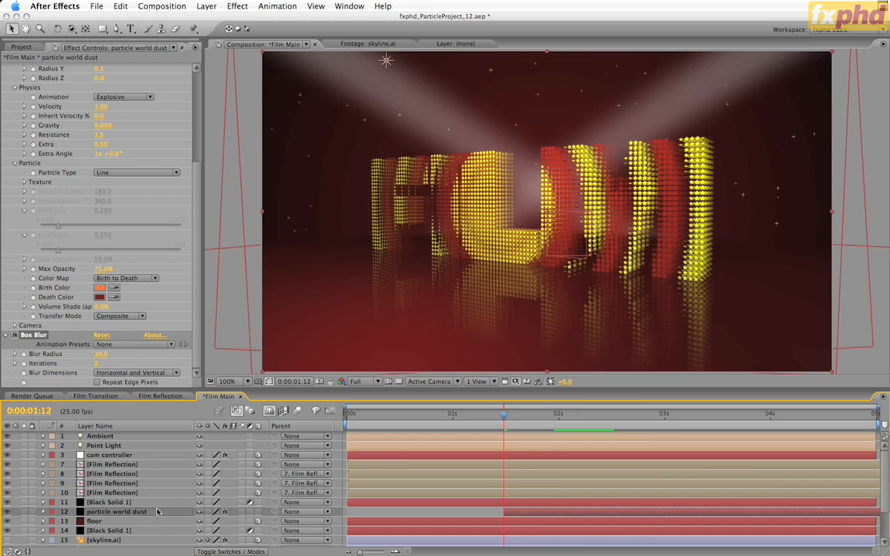
{"action": "left_click", "coordinate": [120, 513]}
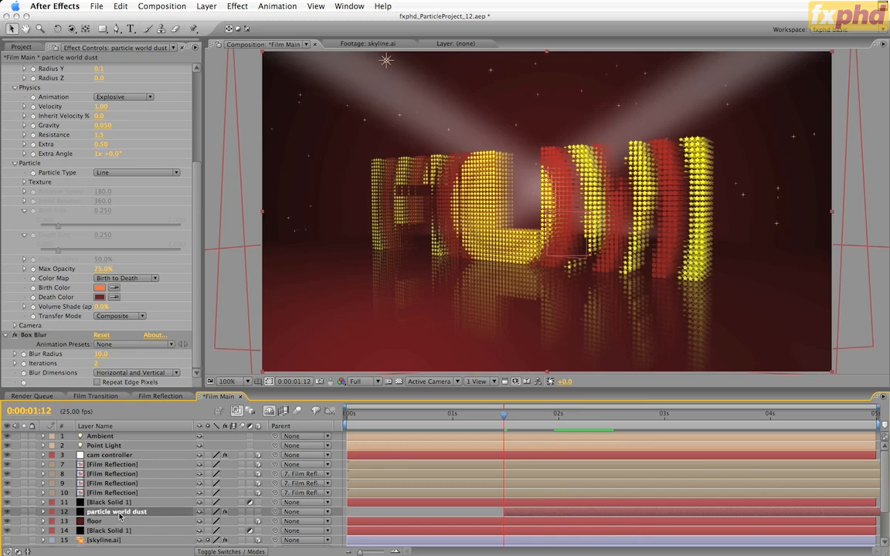
{"action": "key", "text": "super+d"}
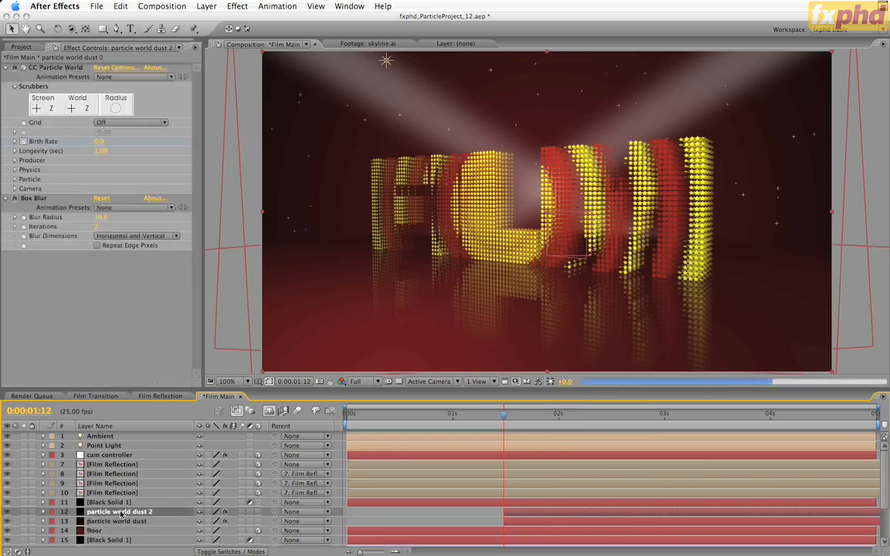
{"action": "key", "text": "Return"}
{"action": "key", "text": "Right"}
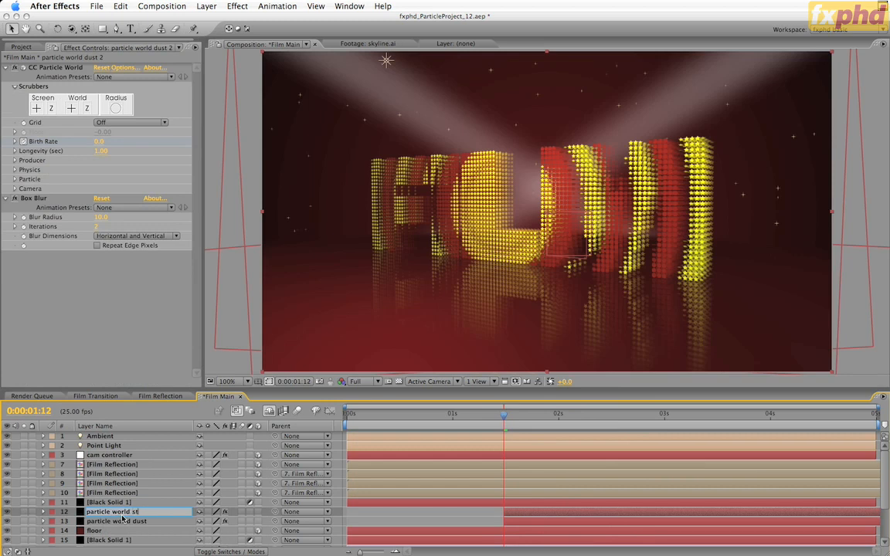
{"action": "type", "text": "stars"}
{"action": "key", "text": "Return"}
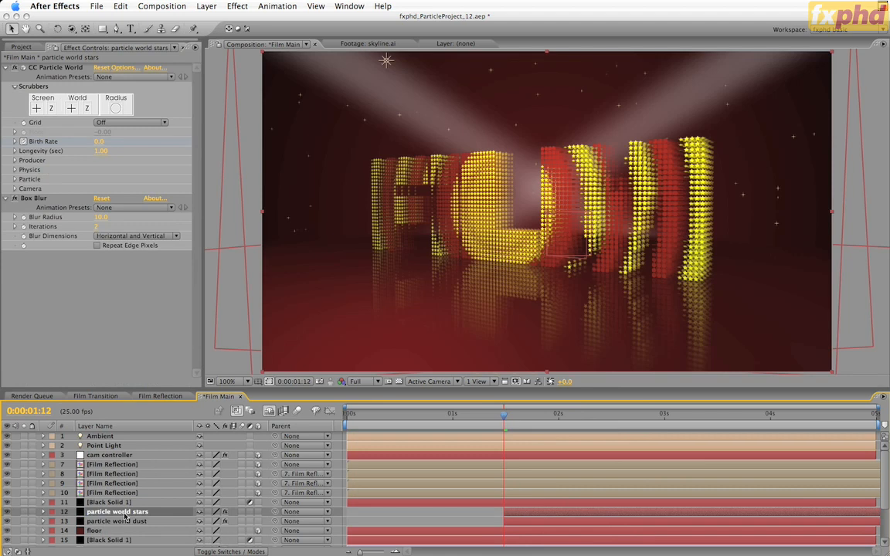
Solo the particle world stars layer and delete its Box Blur effect.
{"action": "left_click", "coordinate": [24, 511]}
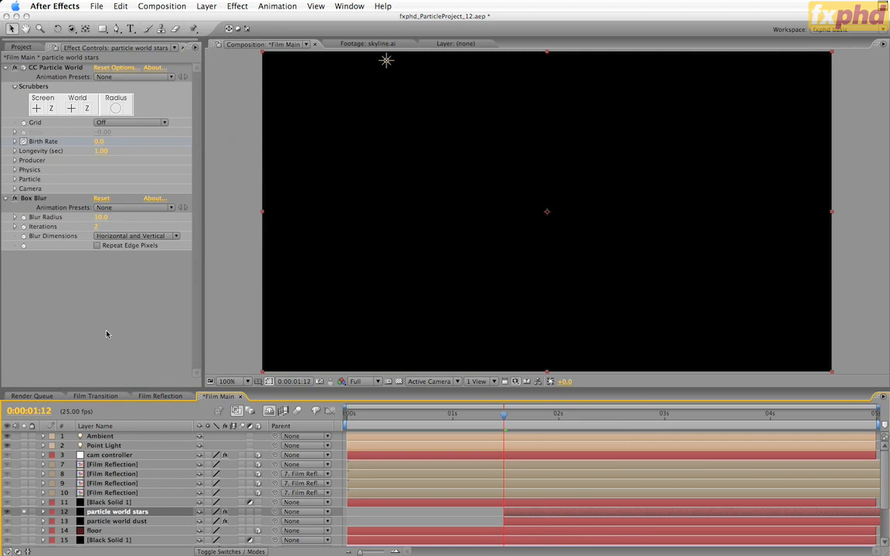
{"action": "left_click", "coordinate": [39, 200]}
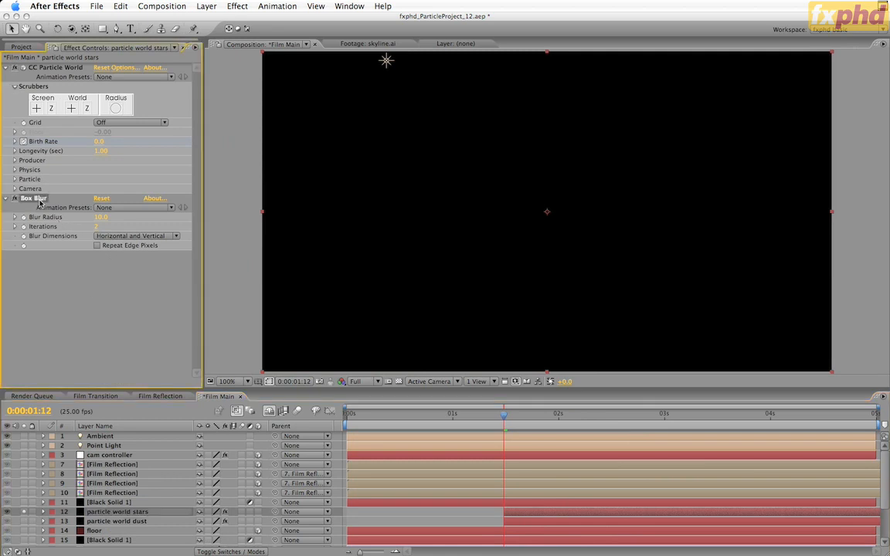
{"action": "key", "text": "Delete"}
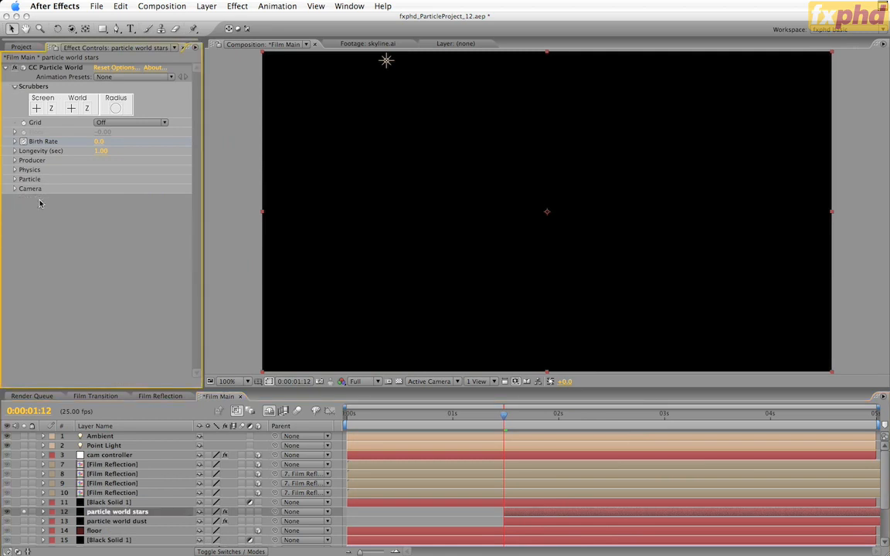
Set the particle world stars layer's middle Birth Rate keyframe at 0:00:01:17 to 5.
{"action": "key", "text": "u"}
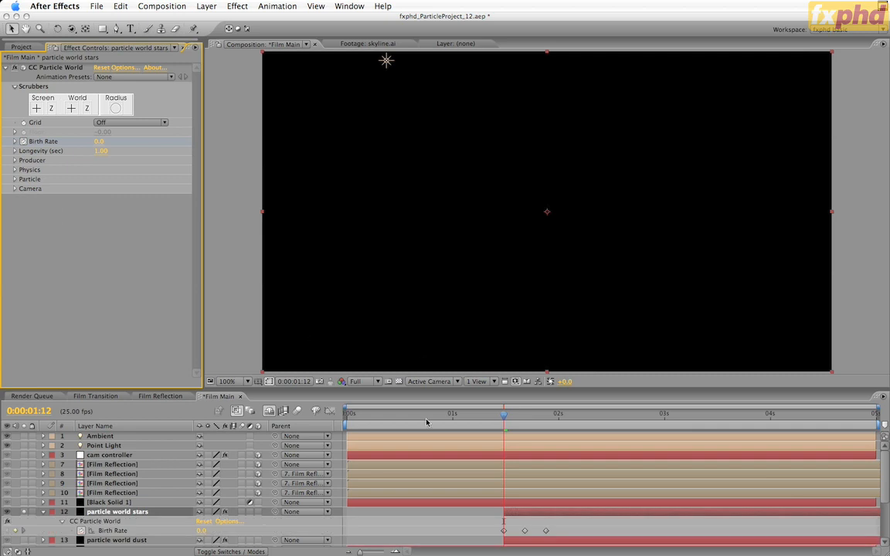
{"action": "left_click_drag", "start_coordinate": [504, 416], "coordinate": [528, 420]}
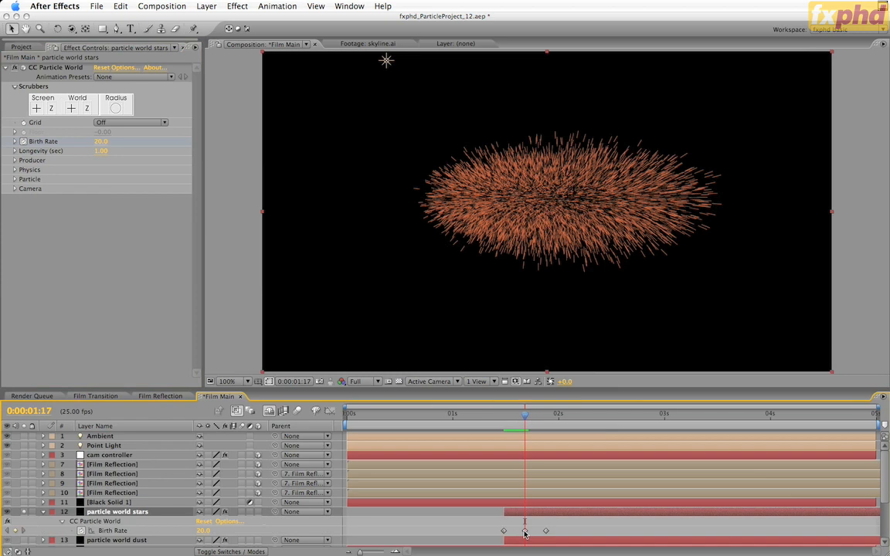
{"action": "left_click", "coordinate": [524, 532]}
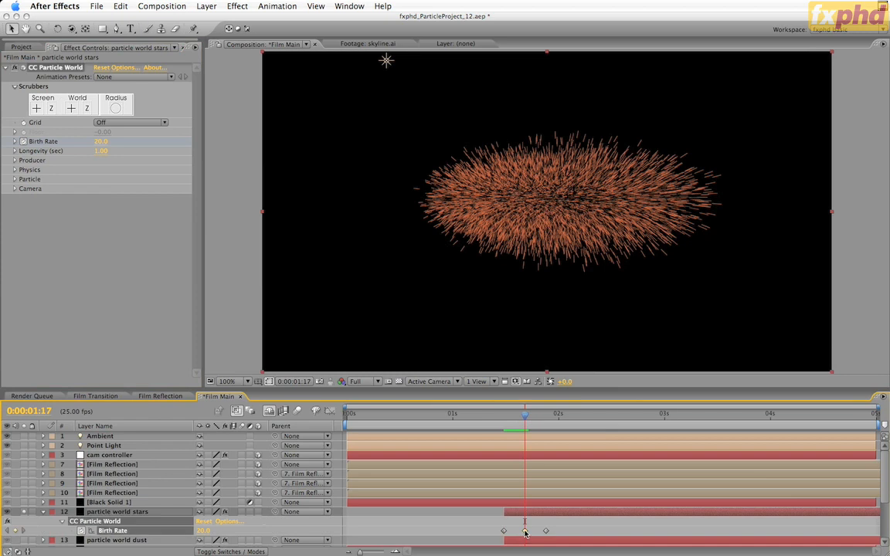
{"action": "double_click", "coordinate": [525, 532]}
{"action": "type", "text": "5"}
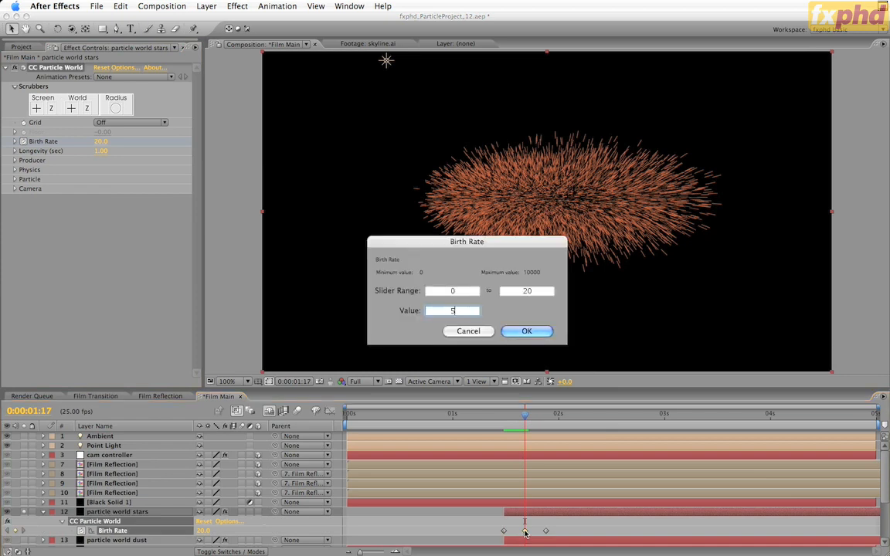
{"action": "key", "text": "Return"}
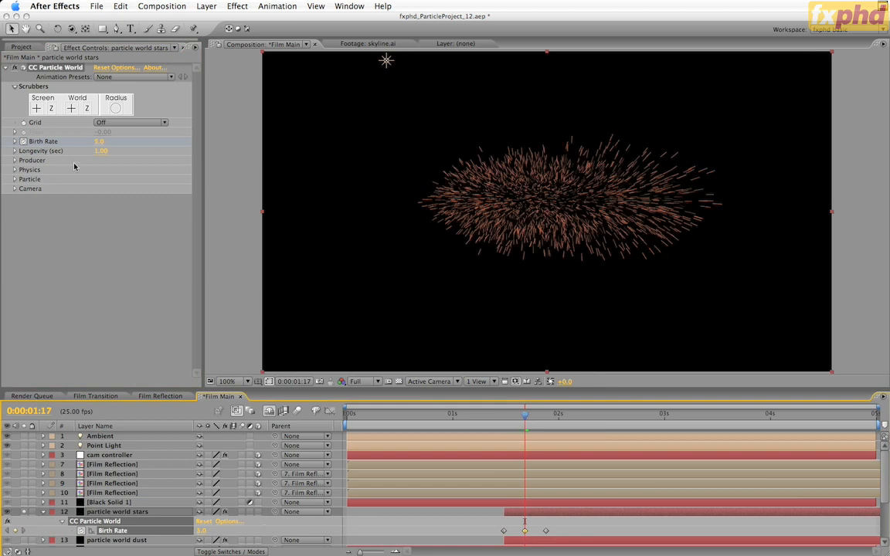
Set the star particles' Physics Resistance to 0 and scrub the burst back to 0:00:01:12.
{"action": "left_click", "coordinate": [14, 160]}
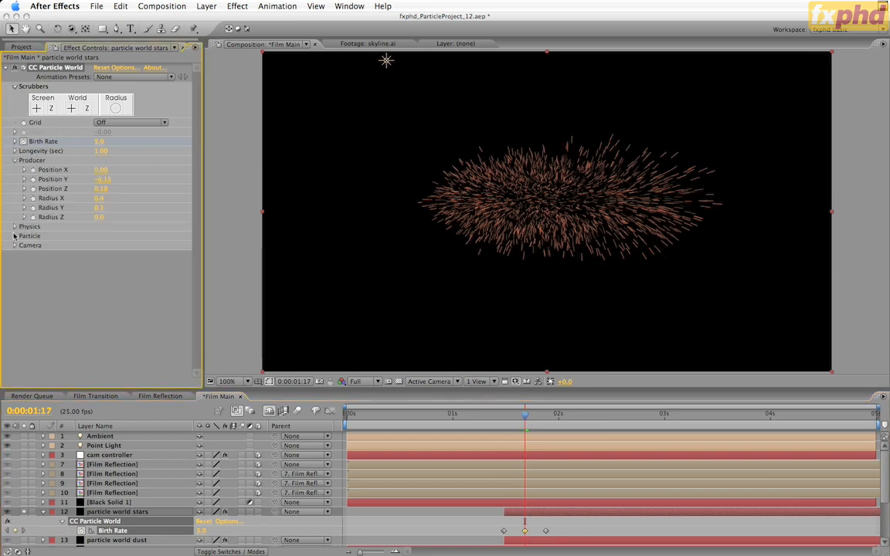
{"action": "left_click", "coordinate": [14, 228]}
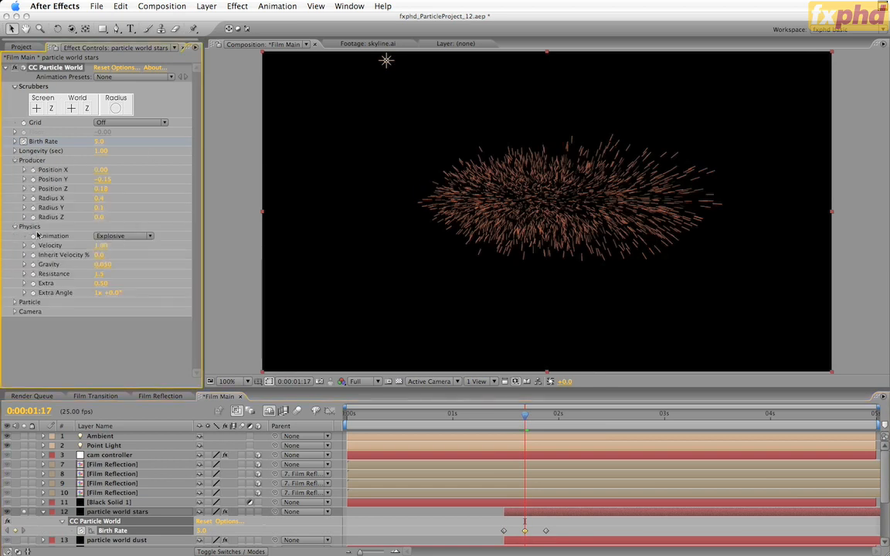
{"action": "left_click", "coordinate": [100, 275]}
{"action": "key", "text": "Return"}
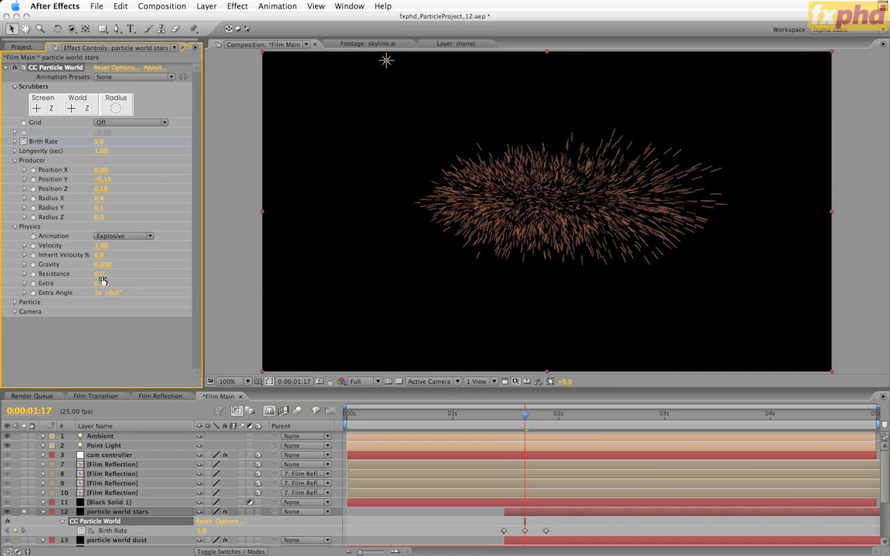
{"action": "left_click", "coordinate": [522, 418]}
{"action": "left_click_drag", "start_coordinate": [522, 418], "coordinate": [506, 435]}
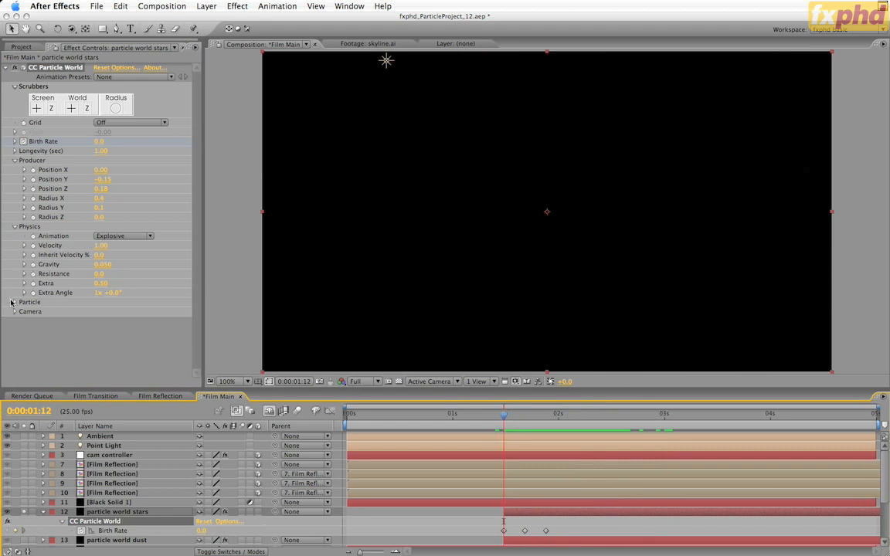
Examine the Star particle composition that serves as the particle texture, and return to Film Main.
{"action": "left_click", "coordinate": [12, 302]}
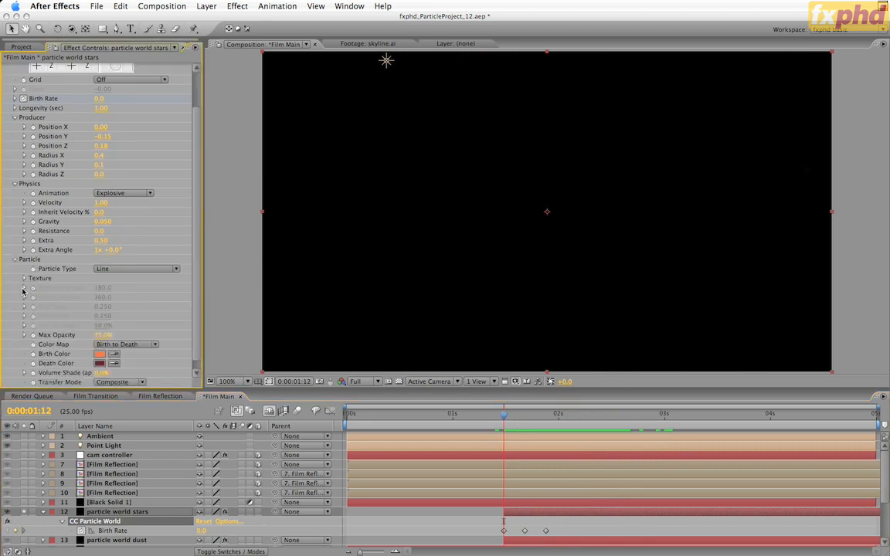
{"action": "left_click", "coordinate": [20, 47]}
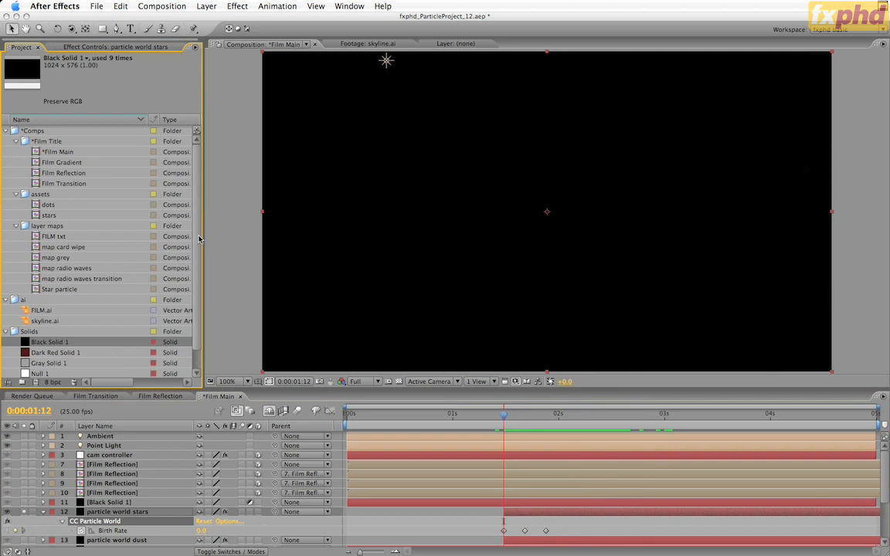
{"action": "left_click", "coordinate": [40, 289]}
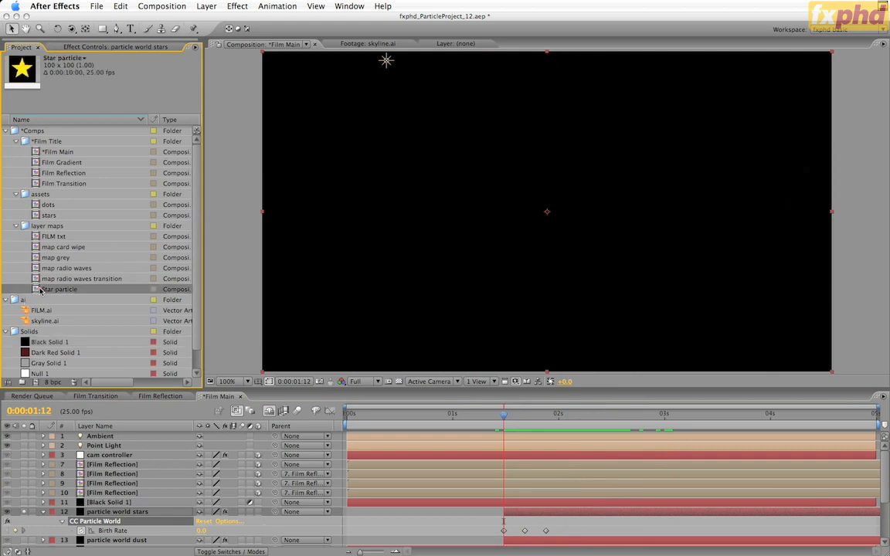
{"action": "double_click", "coordinate": [38, 290]}
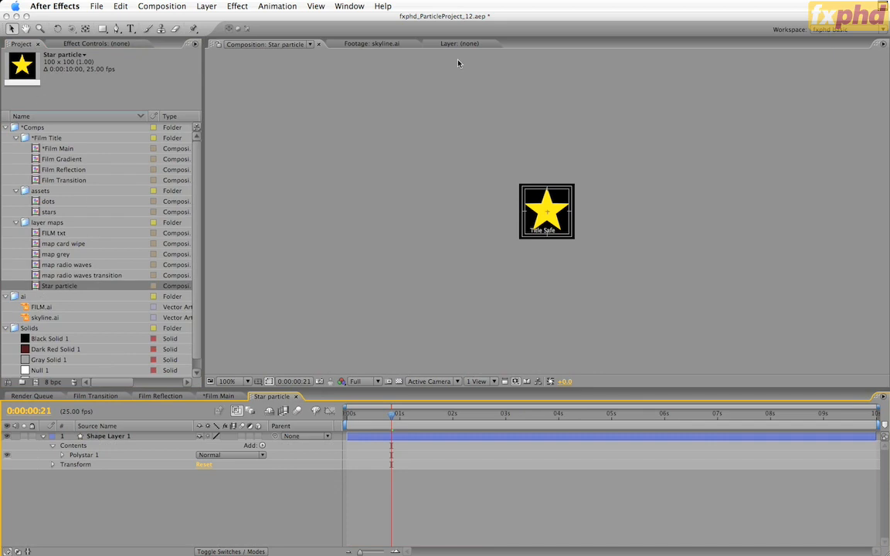
{"action": "key", "text": "super+w"}
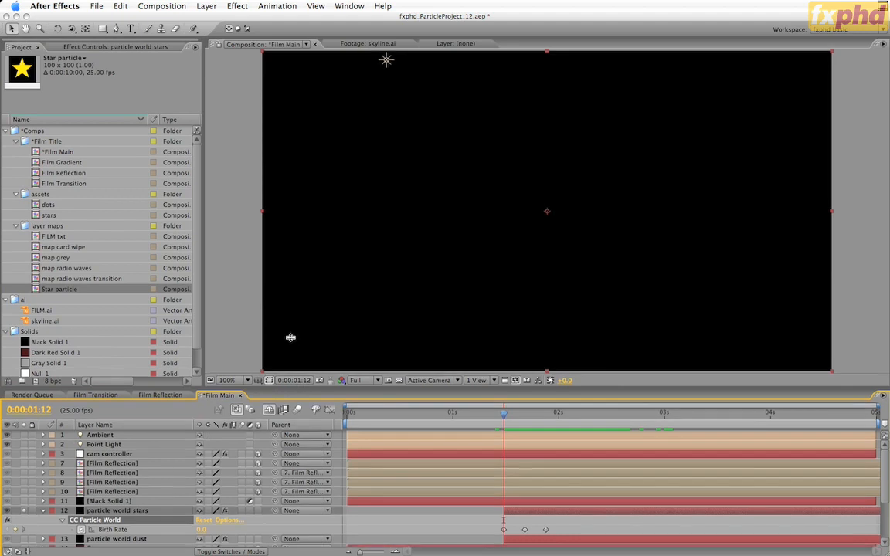
Add the Star particle composition as the lowest layer of Film Main and turn its visibility off.
{"action": "left_click_drag", "start_coordinate": [290, 388], "coordinate": [297, 296]}
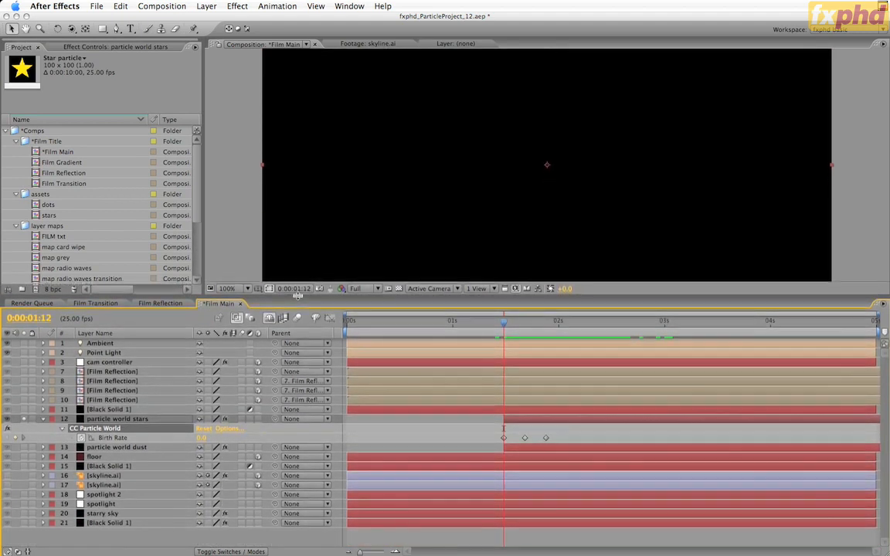
{"action": "scroll", "coordinate": [175, 185], "scroll_direction": "down", "scroll_amount": 5}
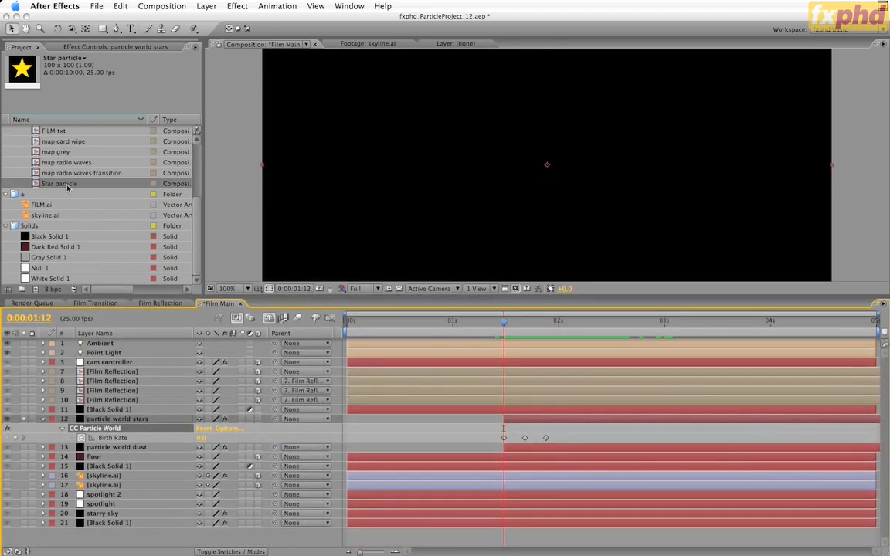
{"action": "left_click_drag", "start_coordinate": [37, 186], "coordinate": [79, 541]}
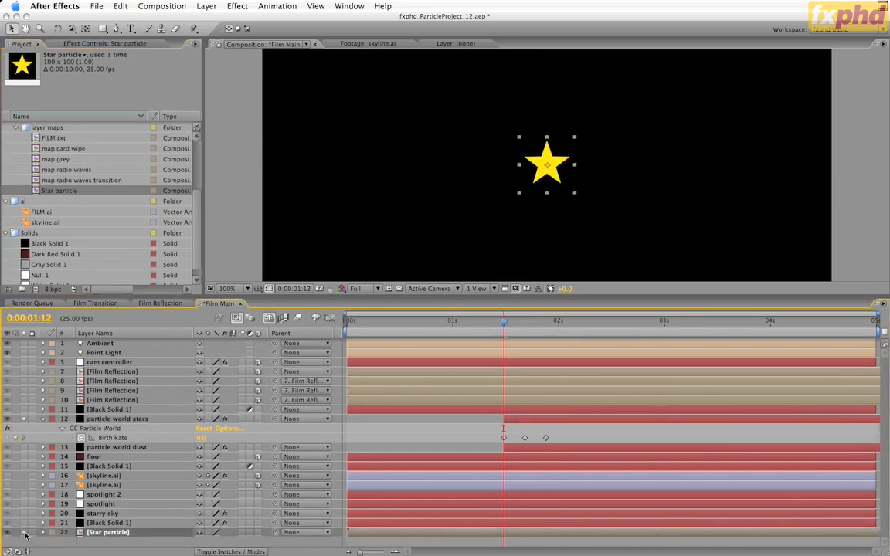
{"action": "left_click", "coordinate": [7, 533]}
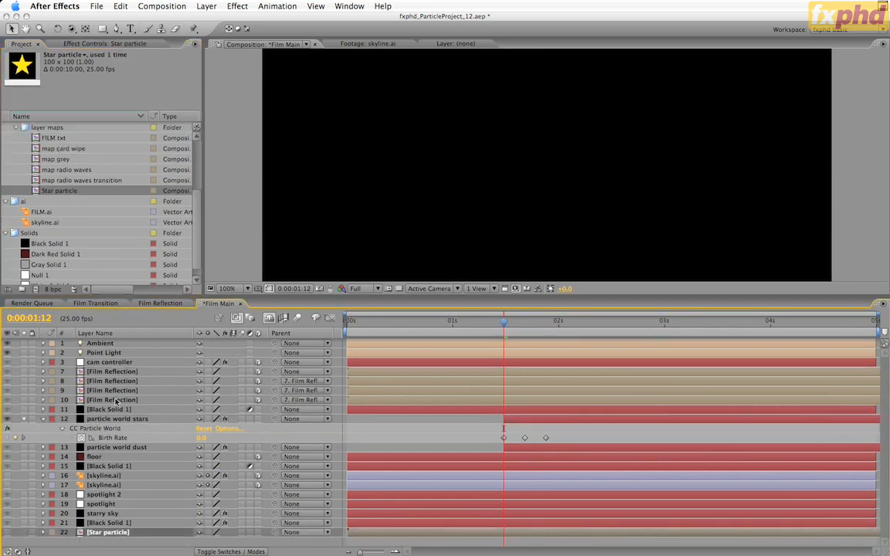
Change the Particle Type of the particle world stars layer to Textured QuadPolygon.
{"action": "left_click", "coordinate": [108, 431]}
{"action": "double_click", "coordinate": [111, 431]}
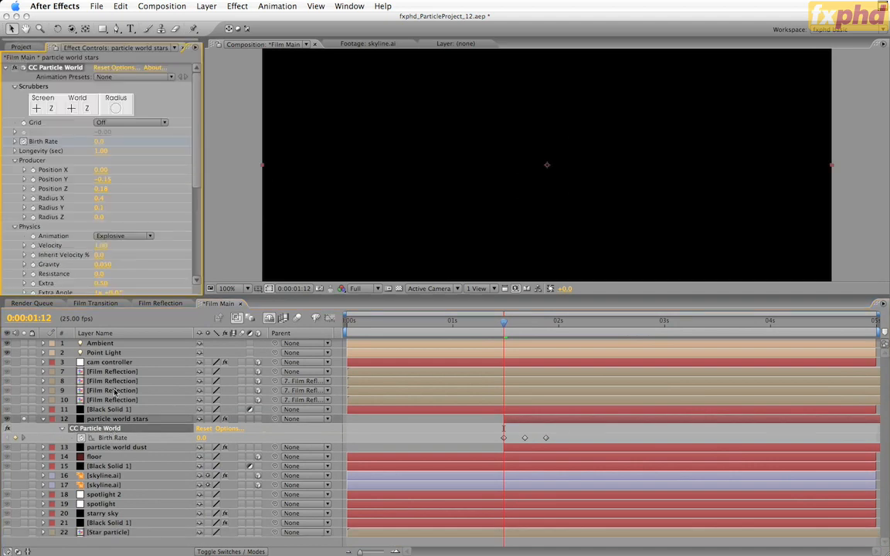
{"action": "scroll", "coordinate": [183, 187], "scroll_direction": "down", "scroll_amount": 6}
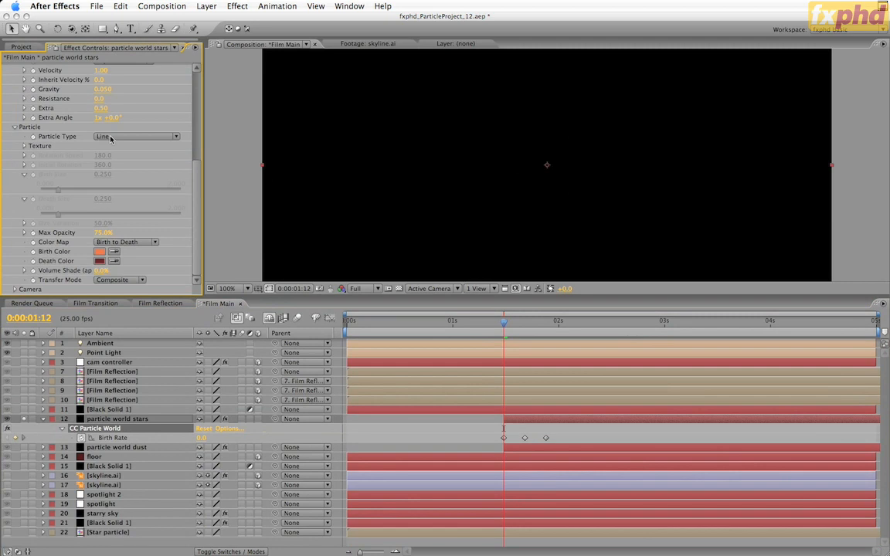
{"action": "left_click", "coordinate": [111, 139]}
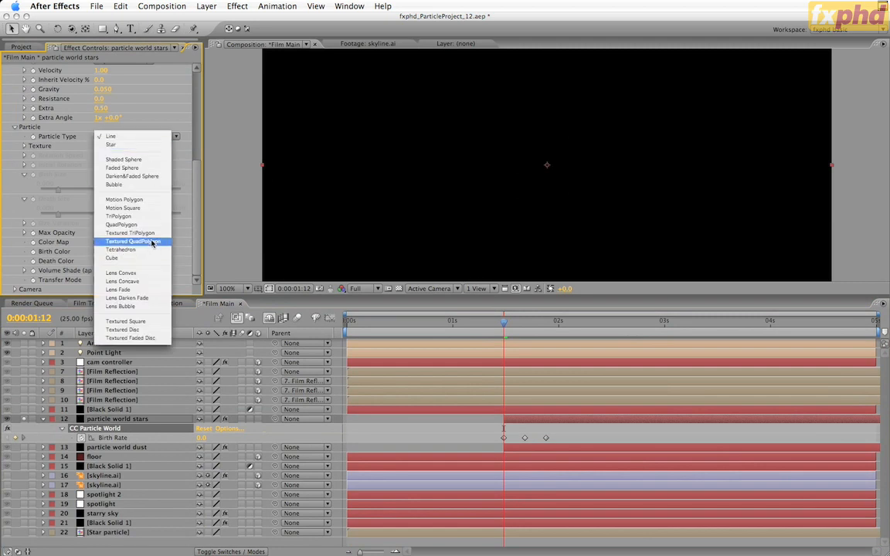
{"action": "left_click", "coordinate": [152, 241]}
Set the Texture Layer to 22. Star particle and scrub the star burst to 0:00:02:01.
{"action": "left_click", "coordinate": [24, 145]}
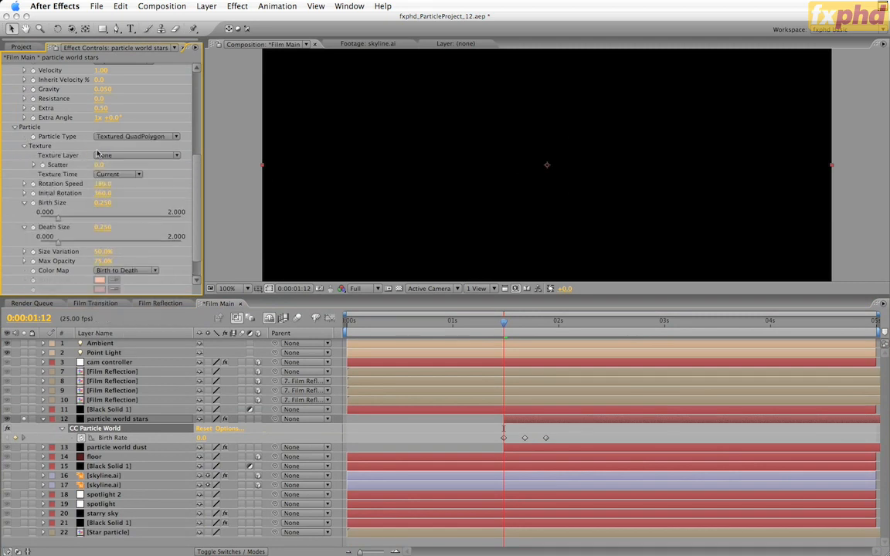
{"action": "left_click", "coordinate": [124, 155]}
{"action": "left_click", "coordinate": [138, 324]}
{"action": "left_click", "coordinate": [526, 323]}
{"action": "left_click_drag", "start_coordinate": [526, 323], "coordinate": [563, 323]}
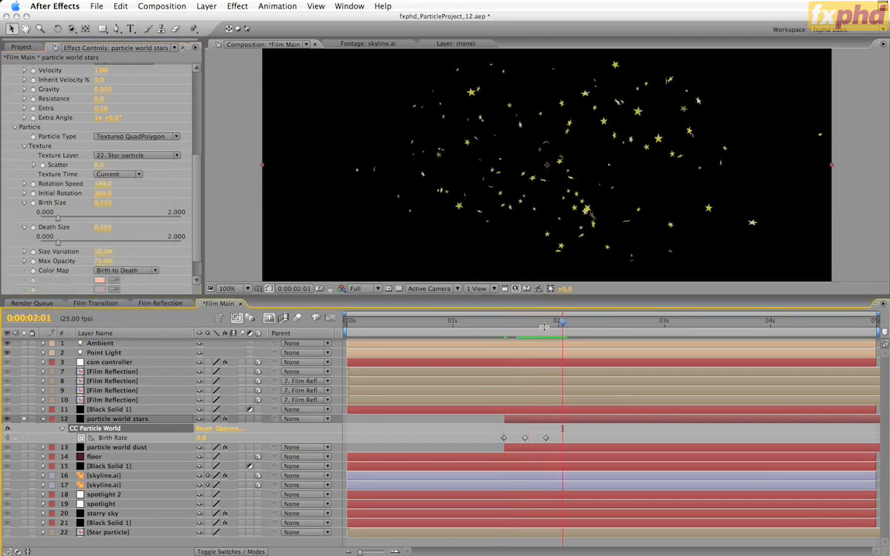
Turn off solo on the particle world stars layer and set its Producer Position X to -0.13.
{"action": "left_click_drag", "start_coordinate": [490, 297], "coordinate": [541, 385]}
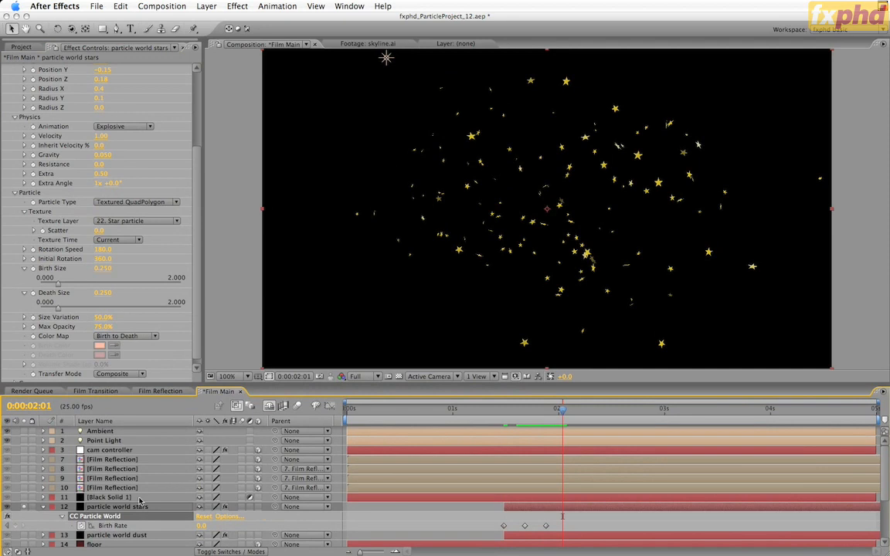
{"action": "left_click", "coordinate": [24, 507]}
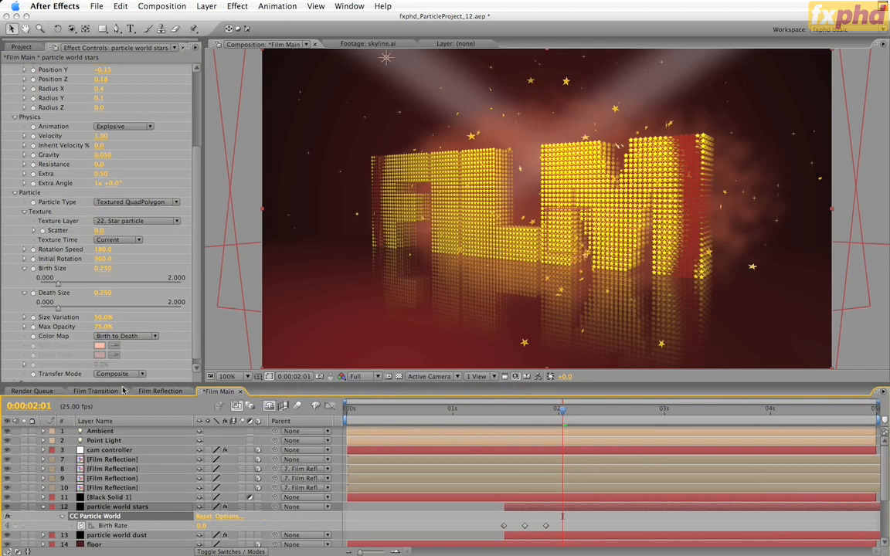
{"action": "left_click_drag", "start_coordinate": [197, 189], "coordinate": [201, 112]}
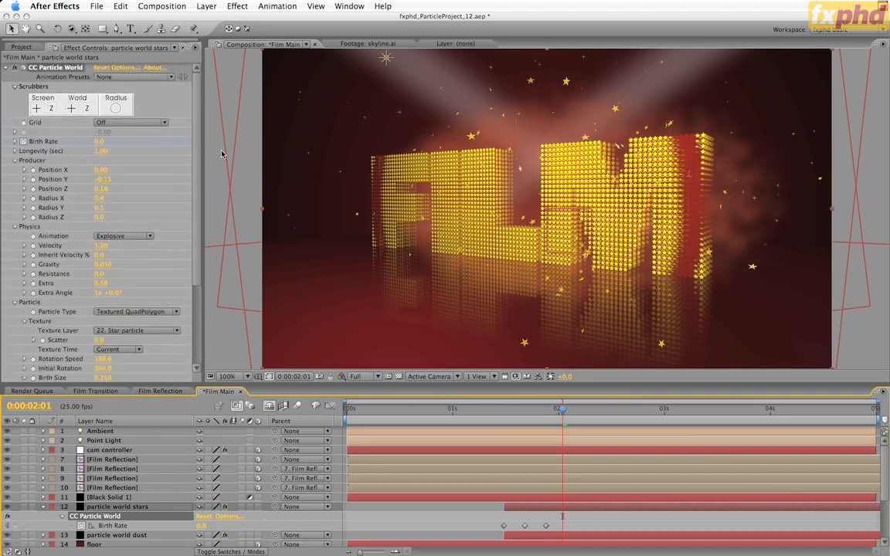
{"action": "left_click", "coordinate": [101, 170]}
{"action": "left_click_drag", "start_coordinate": [96, 169], "coordinate": [94, 169]}
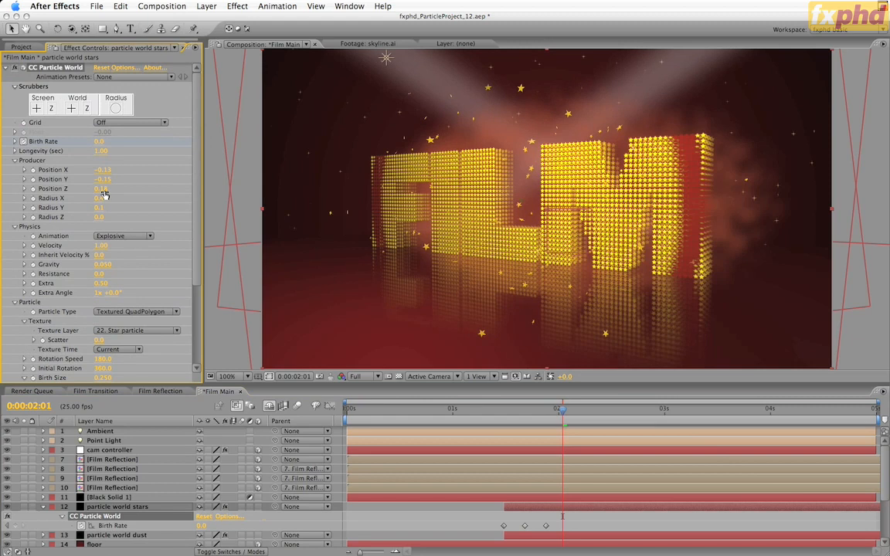
Set the Producer Position Z of the particle world stars layer to 0.3.
{"action": "left_click", "coordinate": [103, 191]}
{"action": "type", "text": "0.3"}
{"action": "key", "text": "Return"}
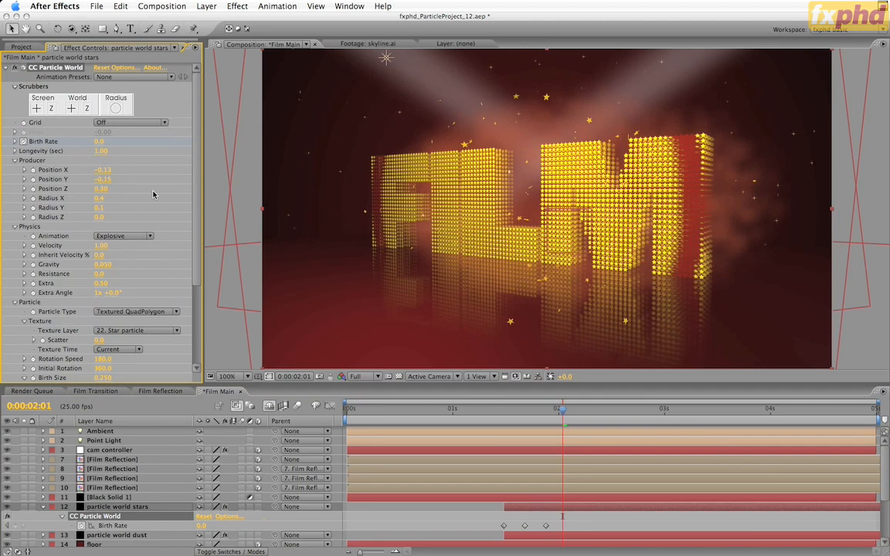
Widen the star burst's producer by setting its Radius X to 0.6 and Radius Y to 0.2.
{"action": "left_click", "coordinate": [101, 199]}
{"action": "type", "text": ".6"}
{"action": "key", "text": "Tab"}
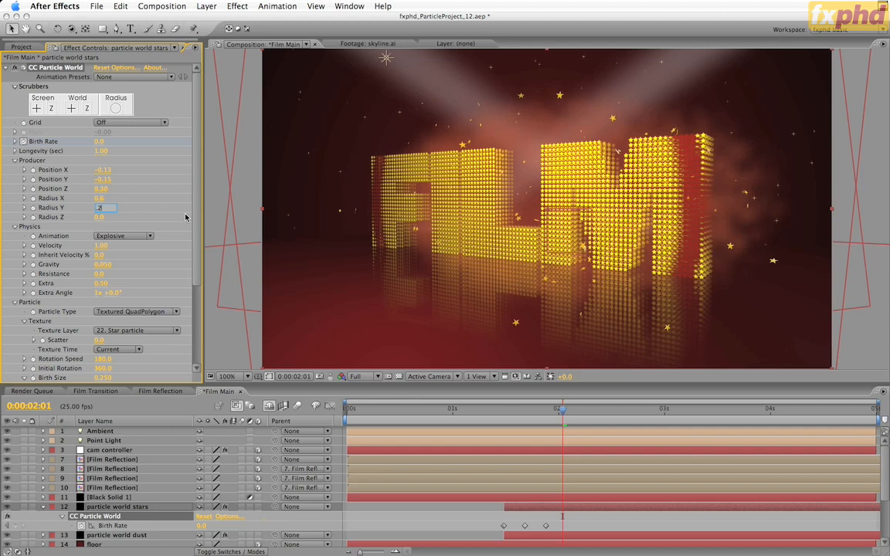
{"action": "type", "text": ".2"}
{"action": "key", "text": "Return"}
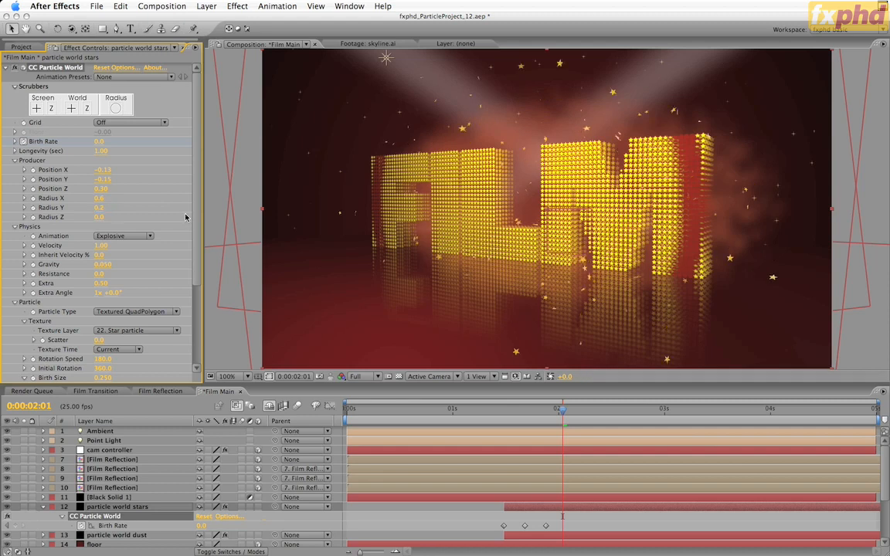
Set the star burst's physics to a Velocity of 1.25 and a Gravity of 0.015.
{"action": "left_click", "coordinate": [99, 246]}
{"action": "key", "text": "Tab"}
{"action": "key", "text": "Tab"}
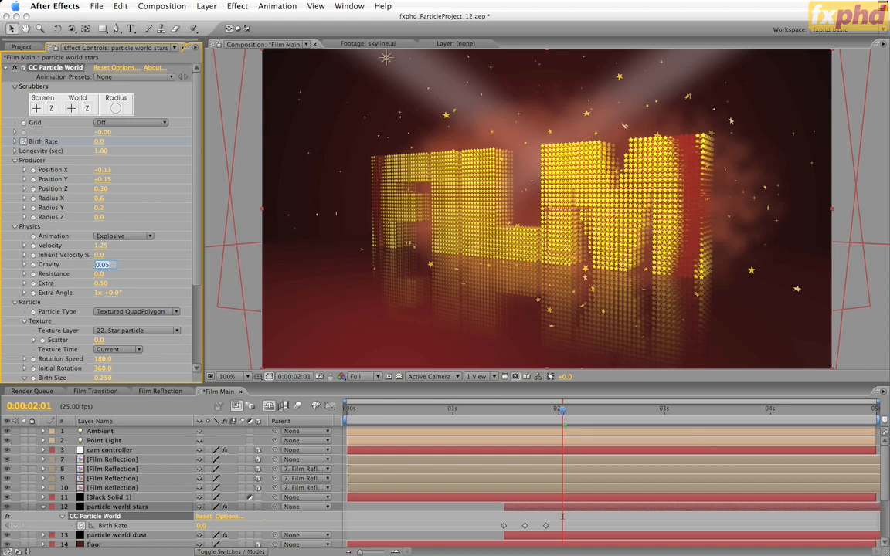
{"action": "type", "text": "0.0150"}
{"action": "key", "text": "Return"}
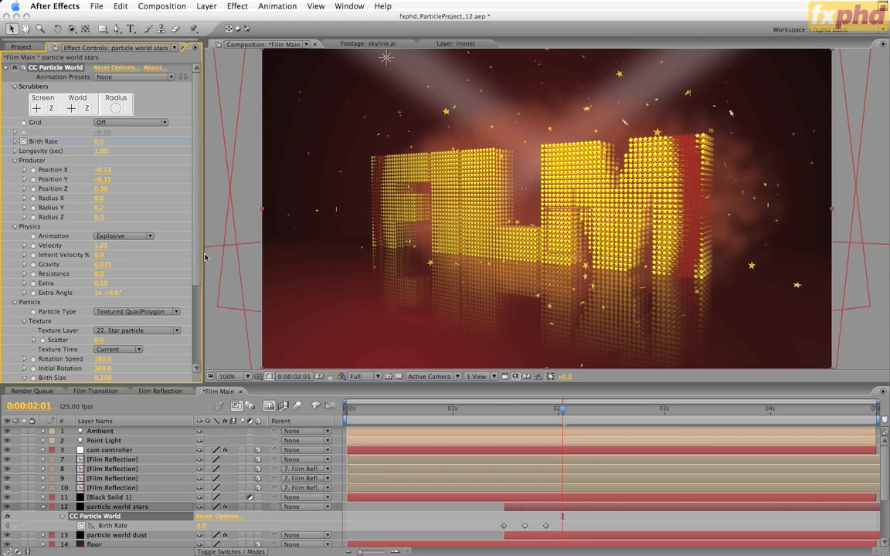
Set the Death Size of the star particles to 0.1.
{"action": "scroll", "coordinate": [186, 336], "scroll_direction": "down", "scroll_amount": 5}
{"action": "scroll", "coordinate": [186, 336], "scroll_direction": "down", "scroll_amount": 3}
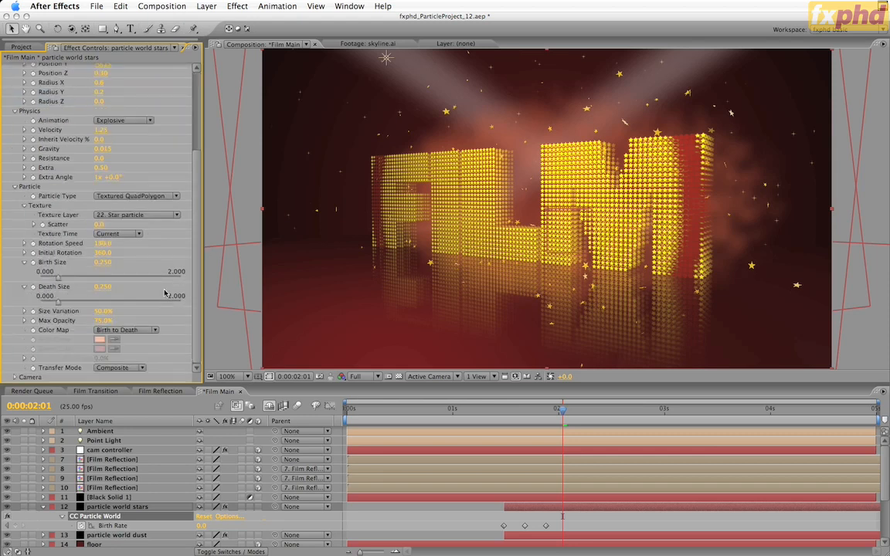
{"action": "left_click", "coordinate": [102, 286]}
{"action": "type", "text": "1"}
{"action": "key", "text": "Return"}
{"action": "scroll", "coordinate": [182, 317], "scroll_direction": "up", "scroll_amount": 5}
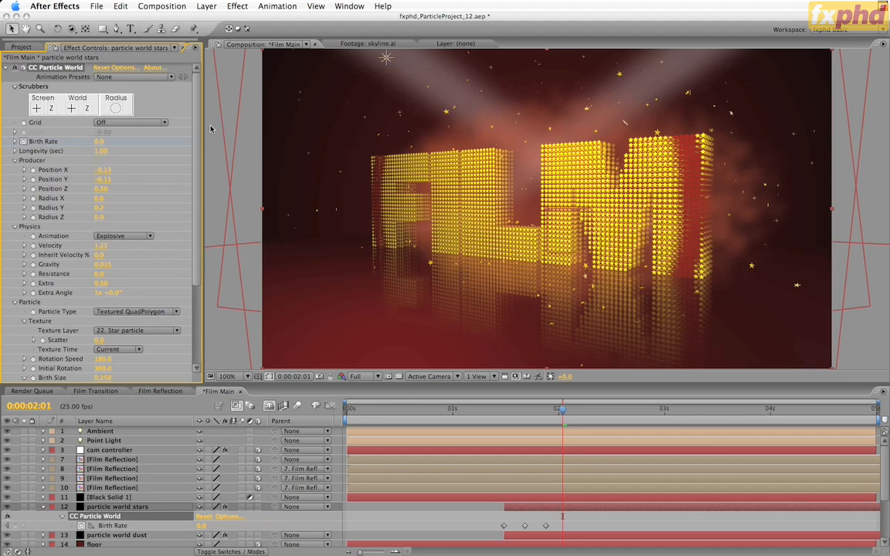
{"action": "scroll", "coordinate": [139, 305], "scroll_direction": "down", "scroll_amount": 5}
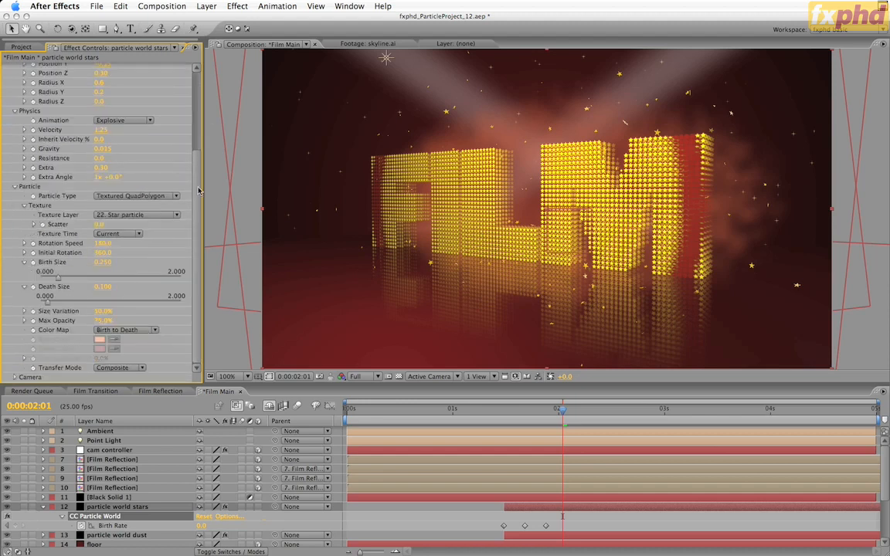
{"action": "scroll", "coordinate": [197, 188], "scroll_direction": "up", "scroll_amount": 6}
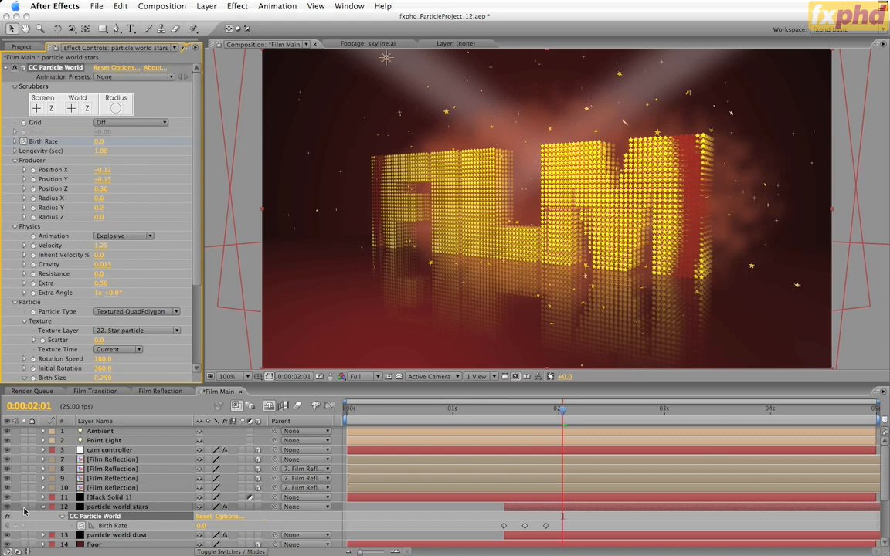
Solo the particle world stars layer and set its floor behaviour to Bounce in the CC Particle World rendering options.
{"action": "left_click", "coordinate": [24, 507]}
{"action": "left_click", "coordinate": [116, 67]}
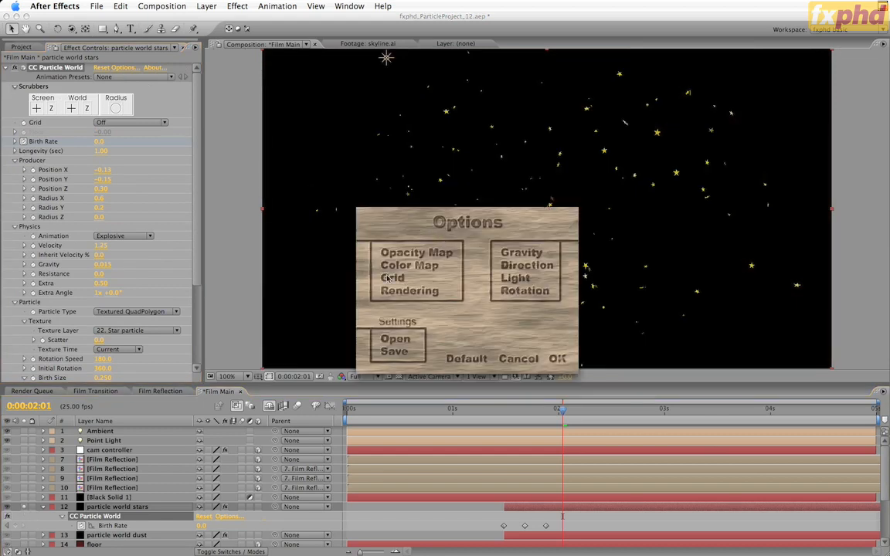
{"action": "left_click", "coordinate": [410, 293]}
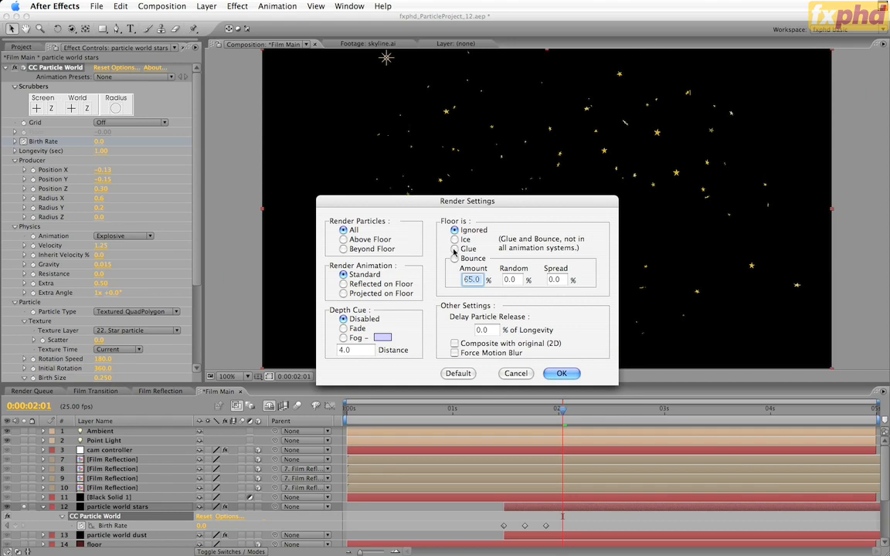
{"action": "left_click", "coordinate": [455, 259]}
{"action": "left_click", "coordinate": [561, 373]}
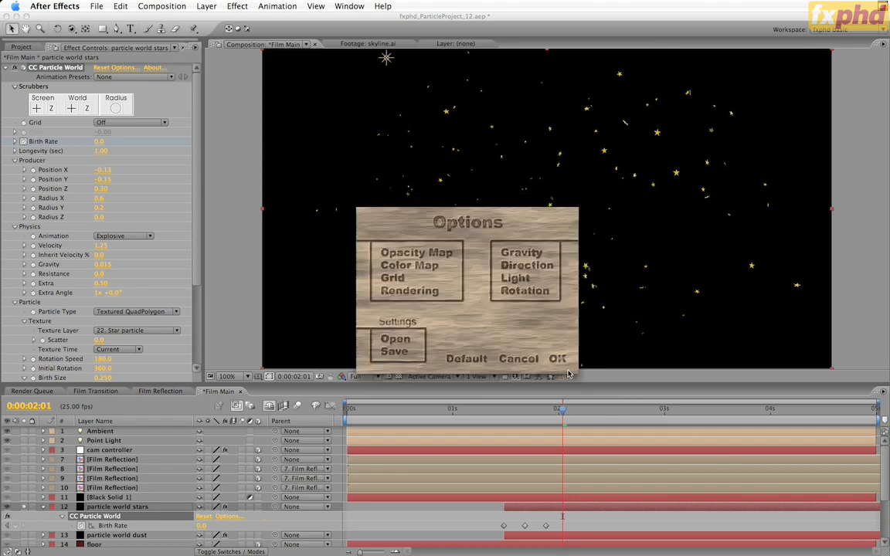
{"action": "left_click", "coordinate": [561, 358]}
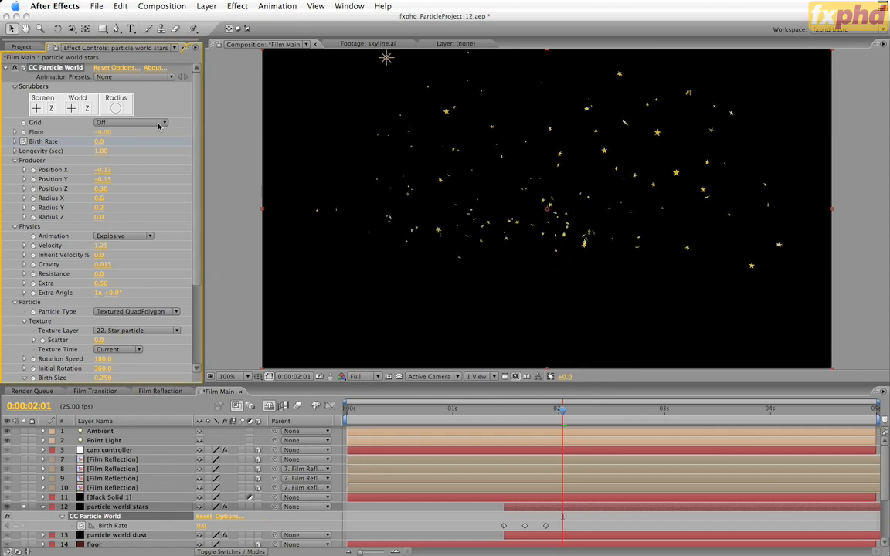
Display the Floor grid for the star particles and preview how they bounce.
{"action": "left_click", "coordinate": [128, 122]}
{"action": "left_click", "coordinate": [131, 155]}
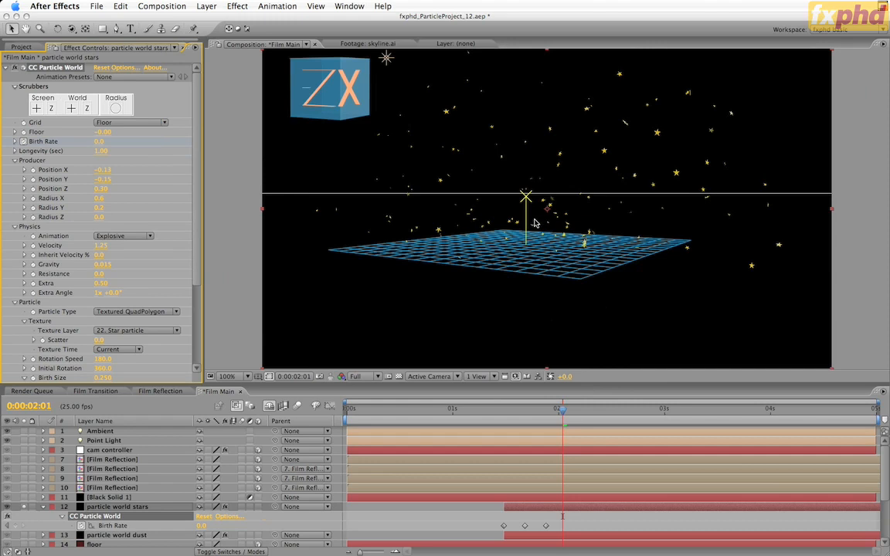
{"action": "key", "text": "KP_0"}
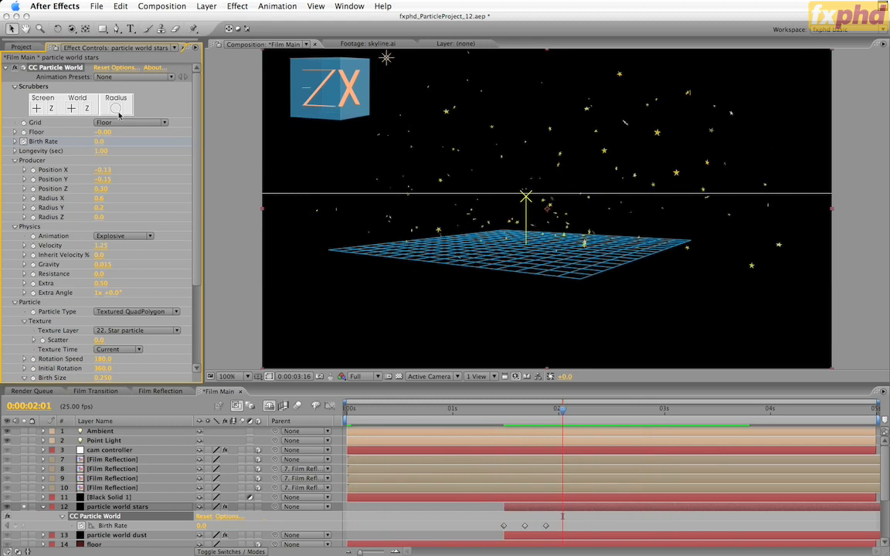
Switch the particle grid off, unsolo the particle world stars layer and preview the burst in the full scene.
{"action": "left_click", "coordinate": [118, 76]}
{"action": "left_click", "coordinate": [109, 89]}
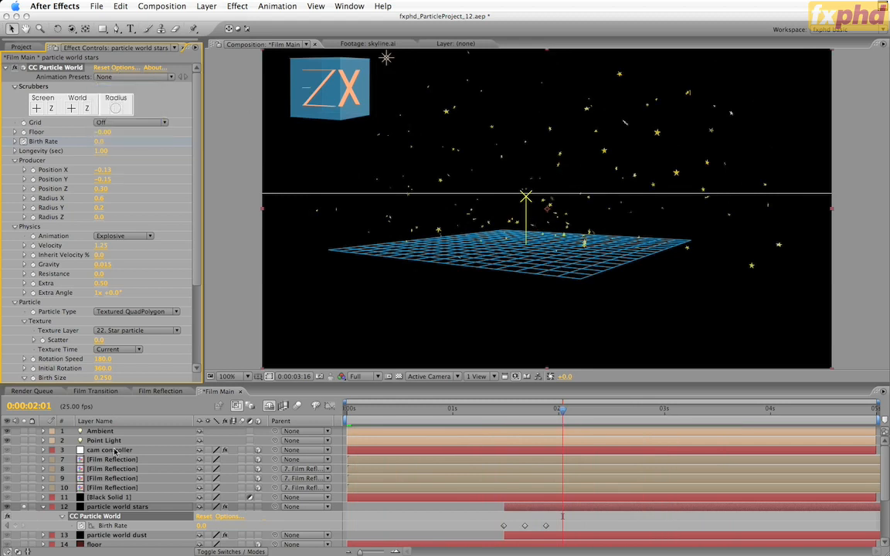
{"action": "left_click", "coordinate": [24, 507]}
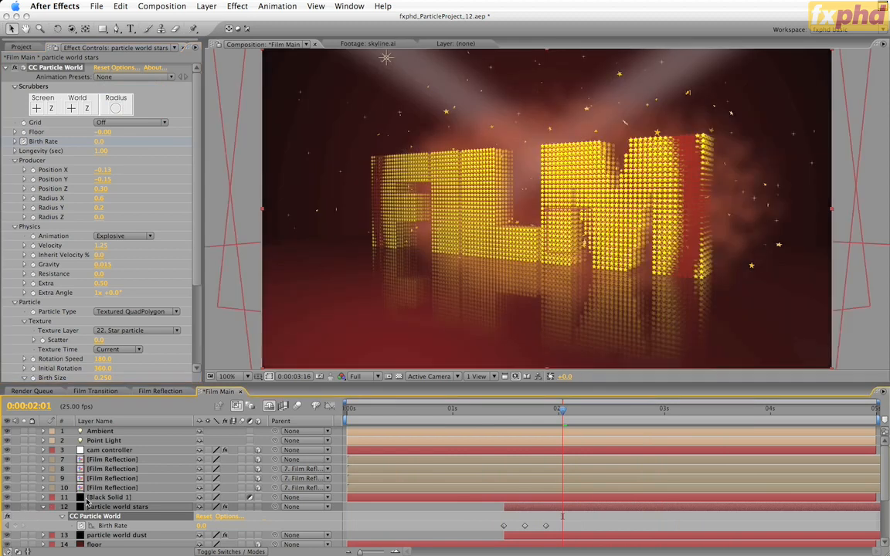
{"action": "key", "text": "KP_0"}
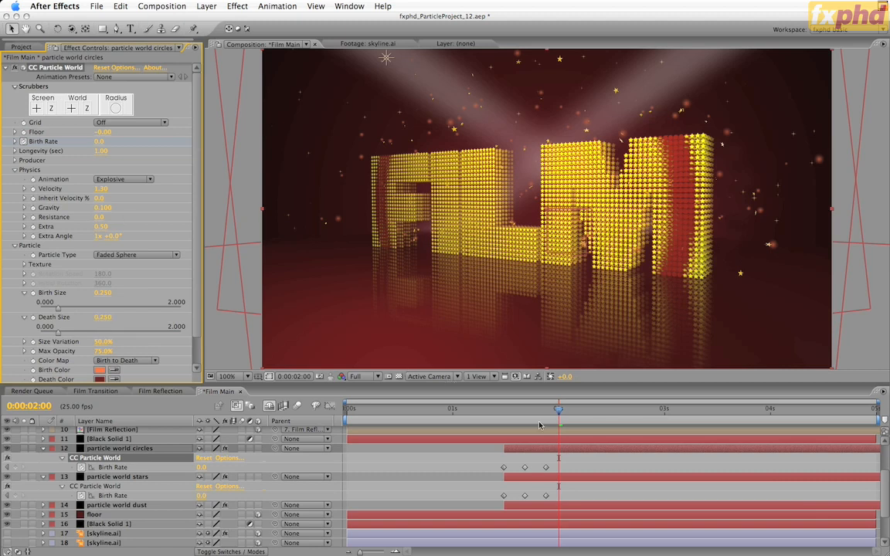
Open the value of the middle Birth Rate keyframe on the particle world circles layer.
{"action": "double_click", "coordinate": [525, 468]}
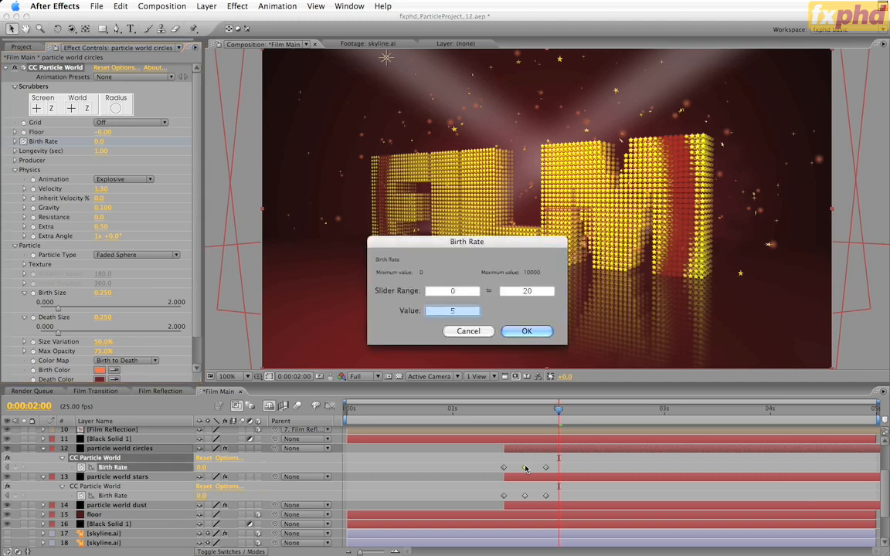
{"action": "key", "text": "Return"}
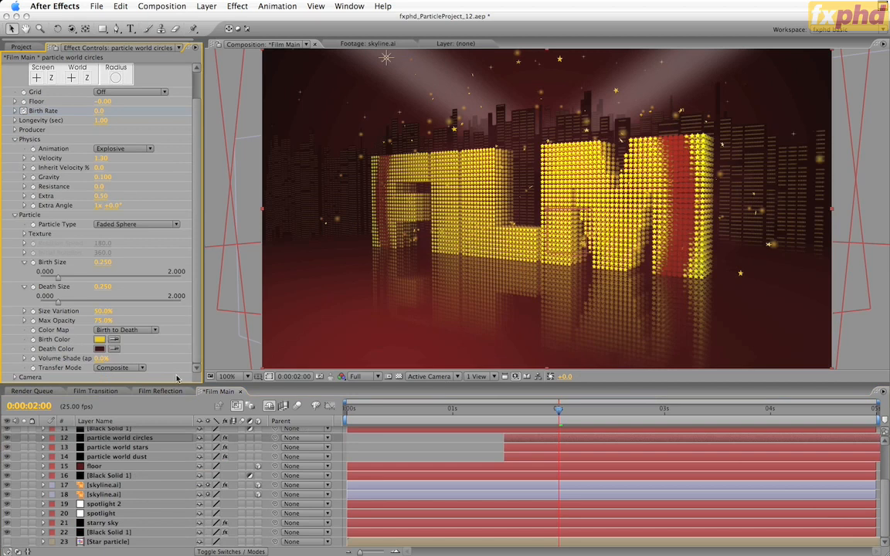
Save the project as a new incremented version and preview the Film Main animation.
{"action": "left_click", "coordinate": [90, 6]}
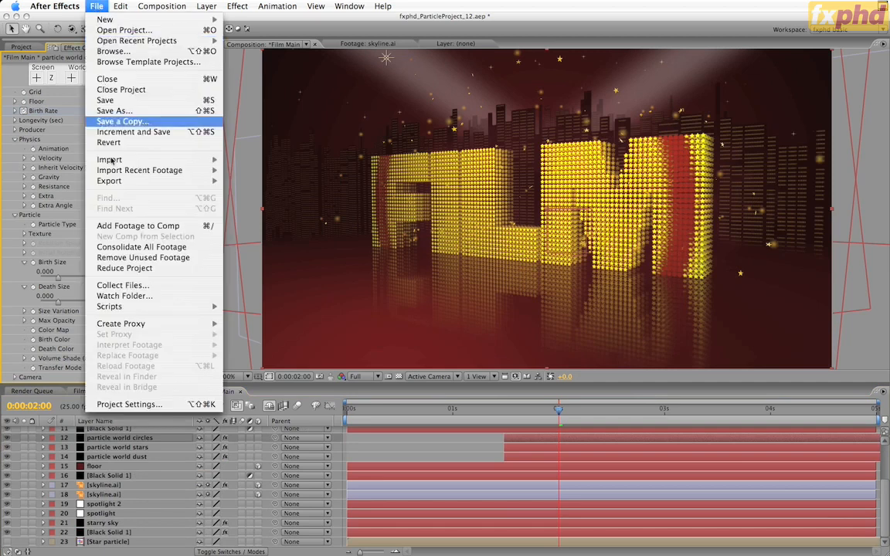
{"action": "left_click", "coordinate": [121, 133]}
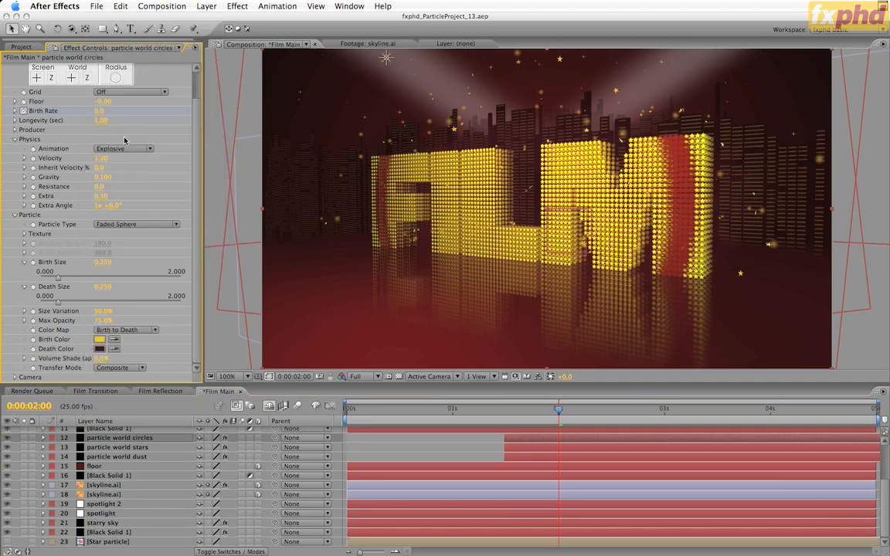
{"action": "left_click", "coordinate": [558, 413]}
{"action": "key", "text": "KP_0"}
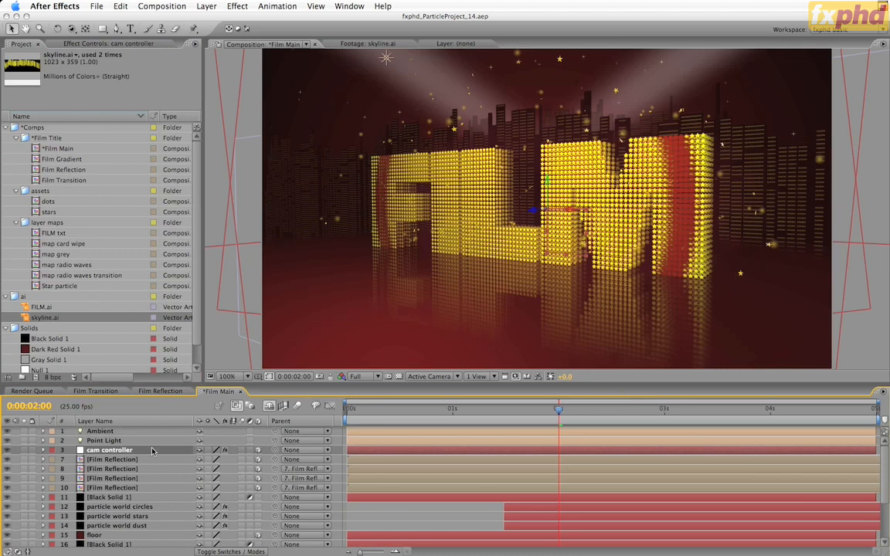
Reveal the cam controller layer's Position and expand its Cam Heading, Cam Pitch and Cam Zdepth controls.
{"action": "key", "text": "p"}
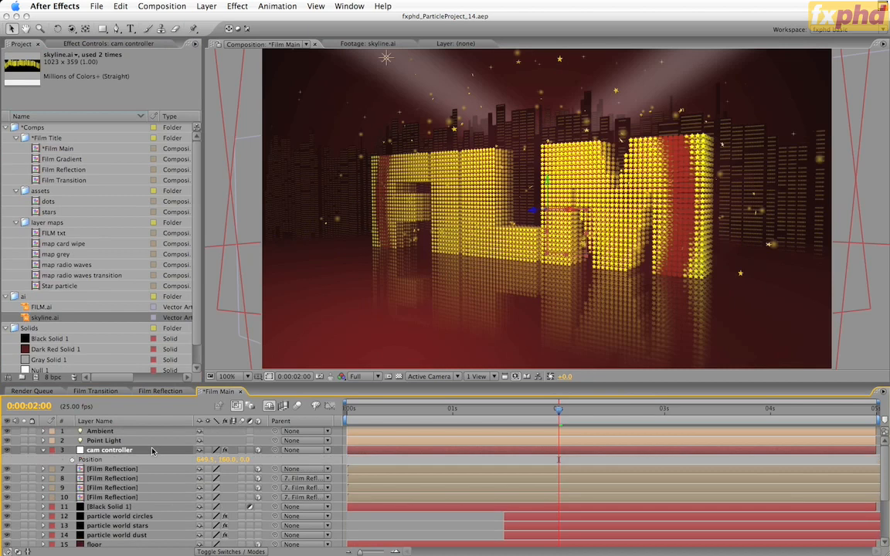
{"action": "key", "text": "shift+e"}
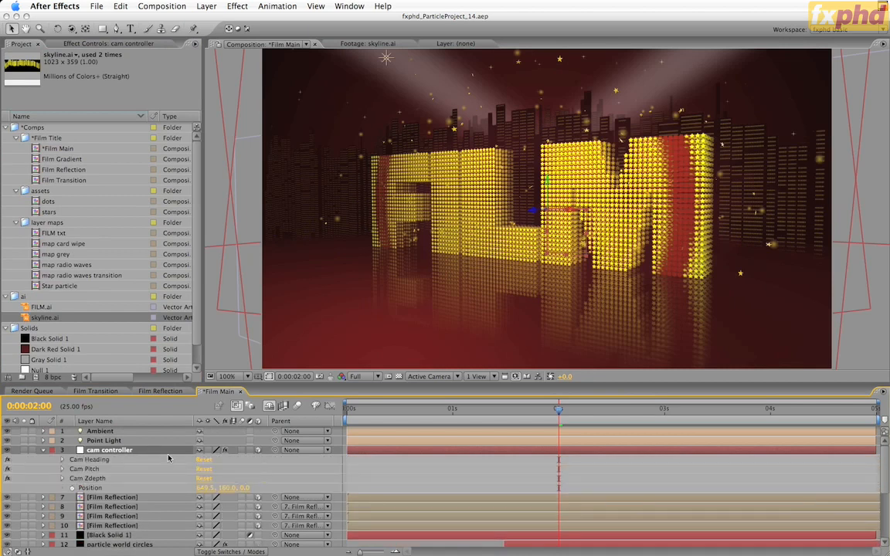
{"action": "left_click", "coordinate": [62, 460]}
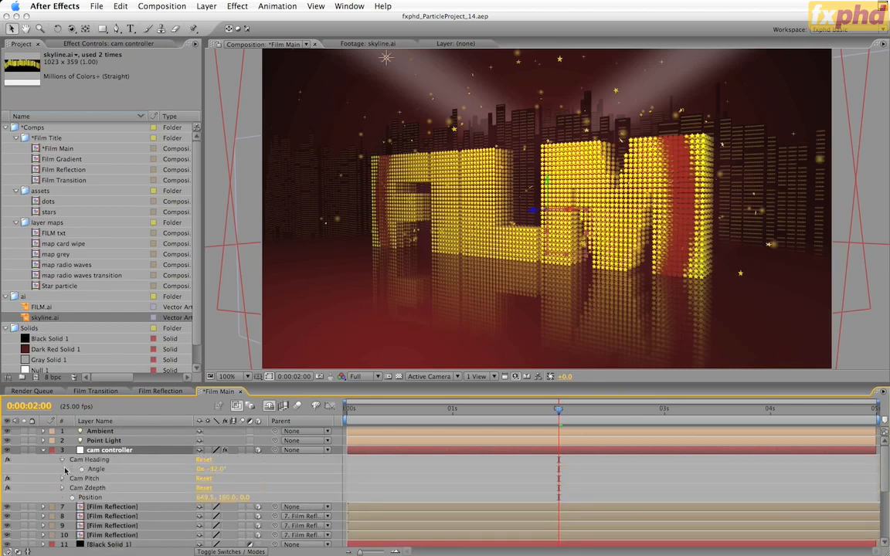
{"action": "left_click", "coordinate": [62, 479]}
{"action": "left_click", "coordinate": [62, 497]}
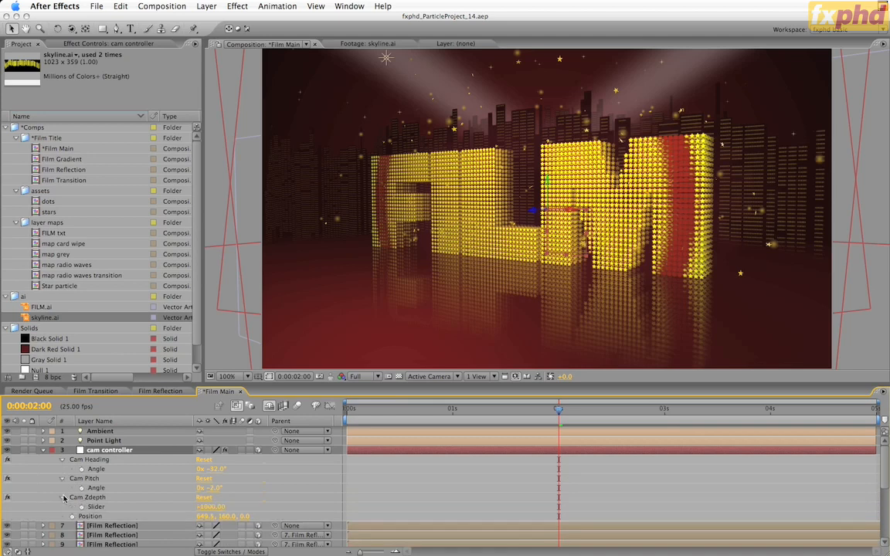
At 0:00:04:24, keyframe Cam Heading -35°, Cam Pitch 3°, Cam Zdepth -1000 and Position 650, 124, 0, and apply Easy Ease to all four keyframes.
{"action": "key", "text": "End"}
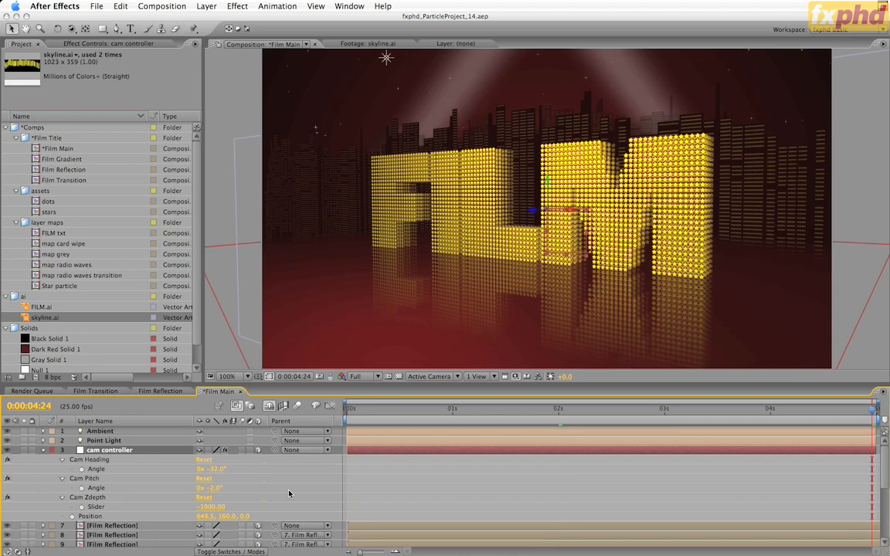
{"action": "key", "text": "super+v"}
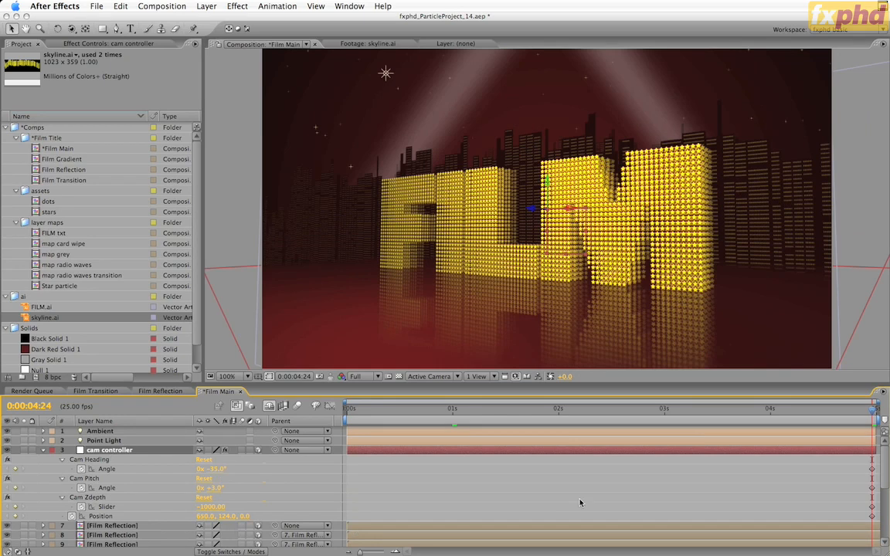
{"action": "left_click_drag", "start_coordinate": [862, 458], "coordinate": [880, 522]}
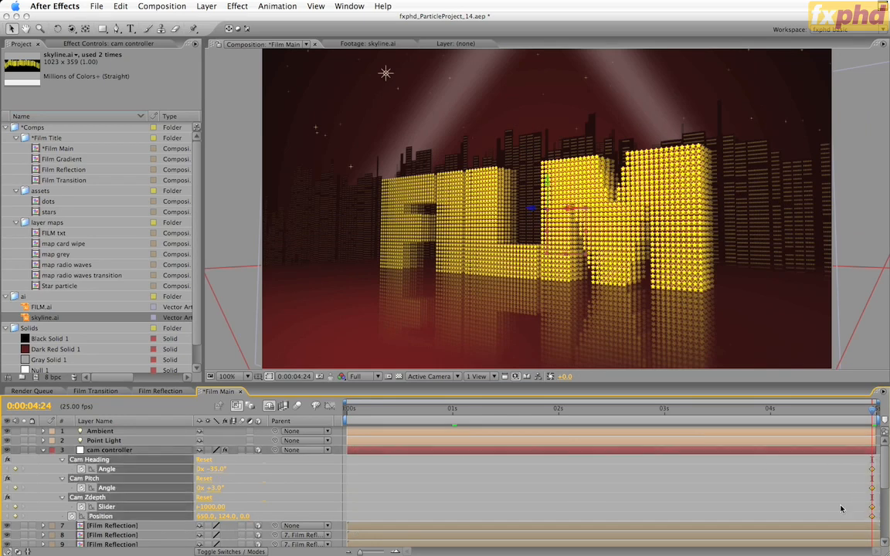
{"action": "key", "text": "F9"}
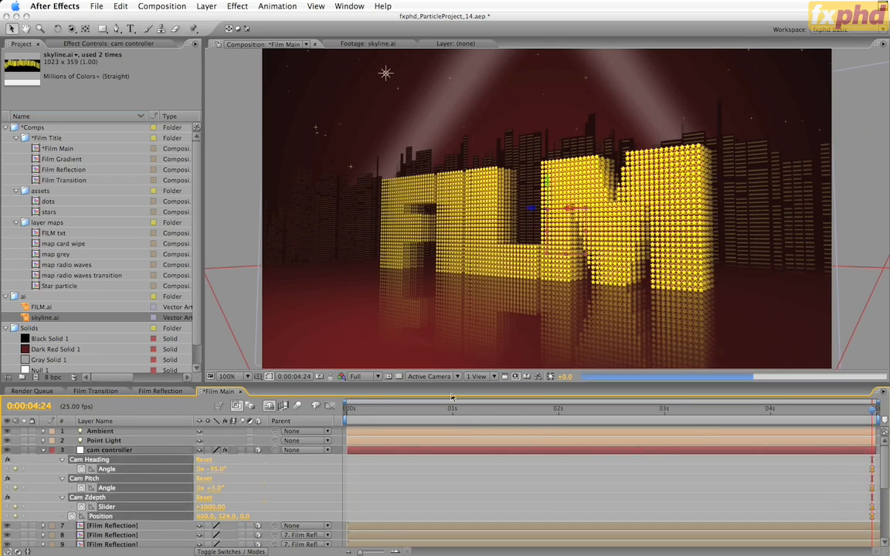
At 0:00:01:00, set the cam controller's Cam Heading angle to -10°.
{"action": "left_click", "coordinate": [453, 409]}
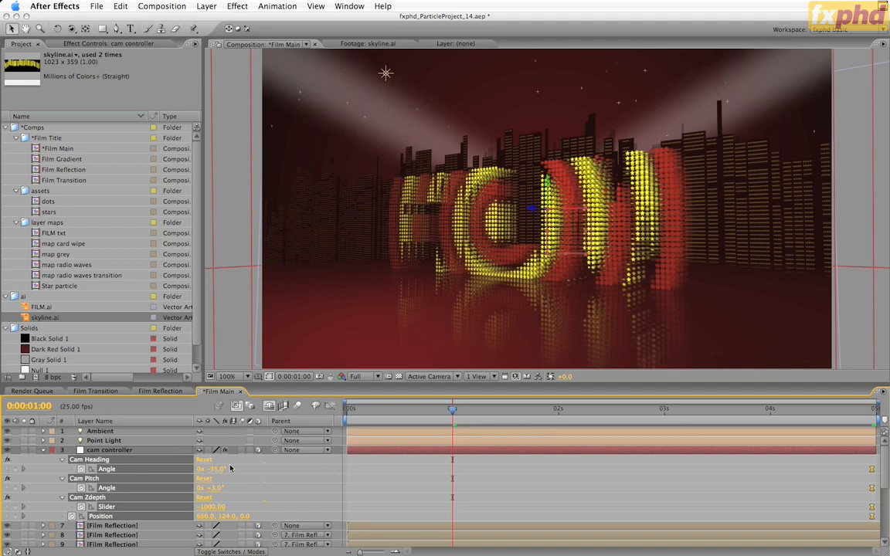
{"action": "left_click", "coordinate": [314, 484]}
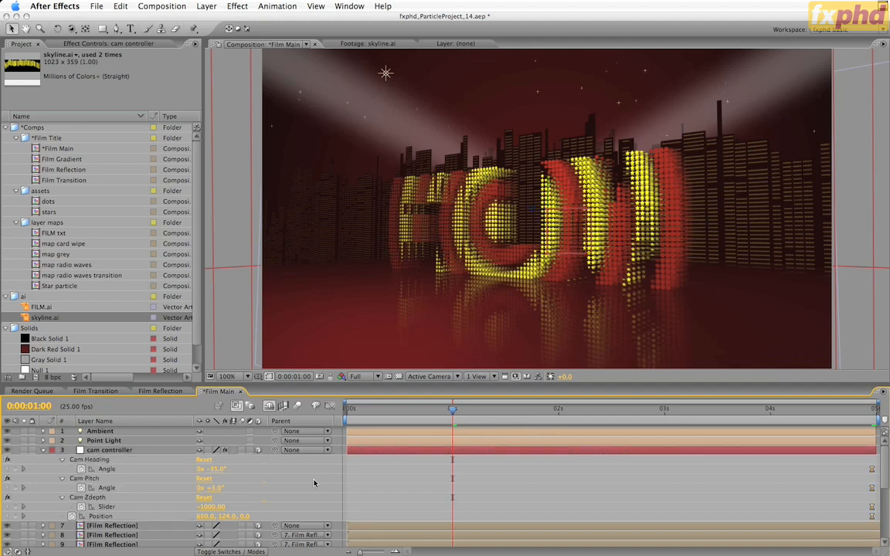
{"action": "left_click", "coordinate": [213, 469]}
{"action": "type", "text": "-10"}
{"action": "key", "text": "Return"}
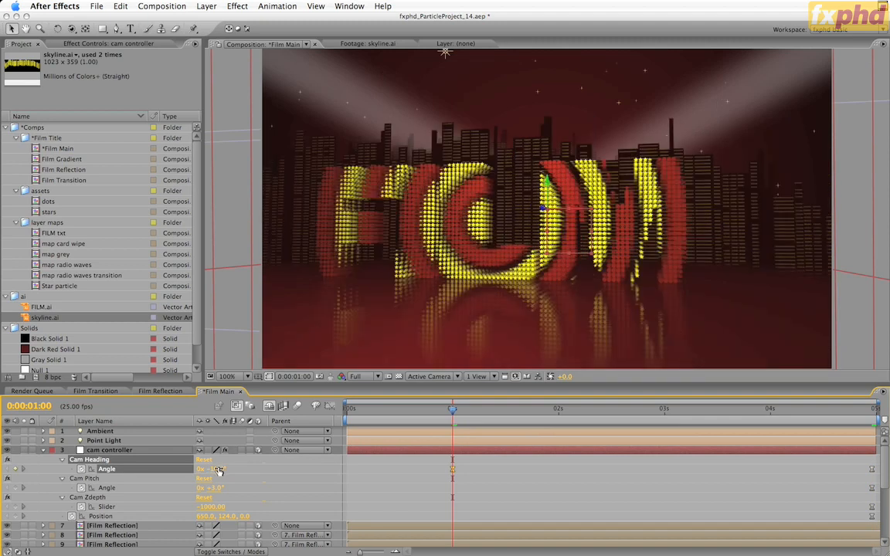
Set the cam controller's Cam Pitch angle to -10° at 0:00:01:00.
{"action": "left_click", "coordinate": [217, 491]}
{"action": "type", "text": "5"}
{"action": "key", "text": "Return"}
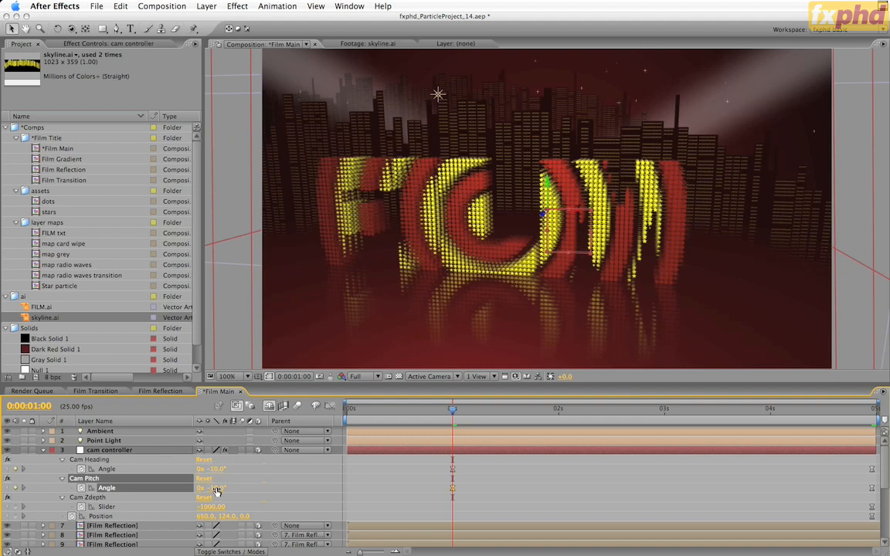
At 0:00:01:00, set the cam controller's Cam Zdepth slider to -750 and move the controller along X to about 555, 124, 0.
{"action": "left_click", "coordinate": [220, 507]}
{"action": "type", "text": "-750"}
{"action": "key", "text": "Return"}
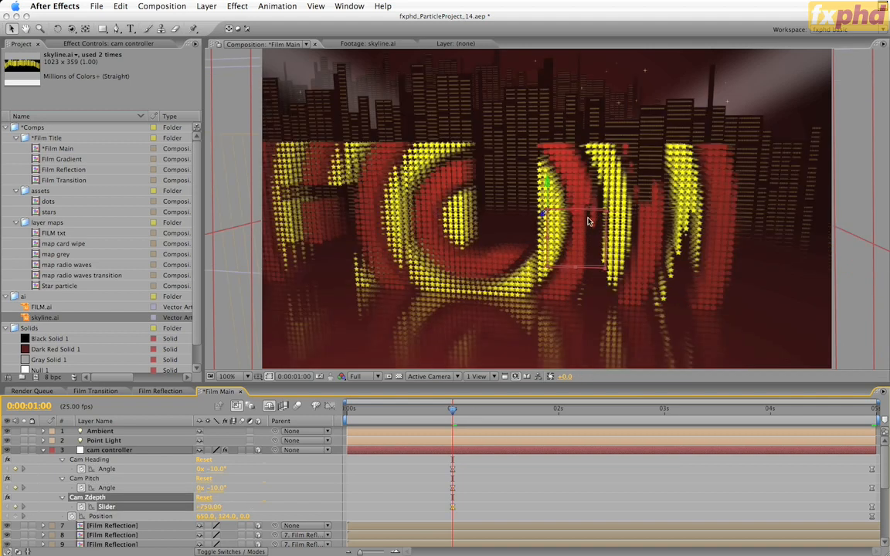
{"action": "left_click_drag", "start_coordinate": [580, 214], "coordinate": [526, 216]}
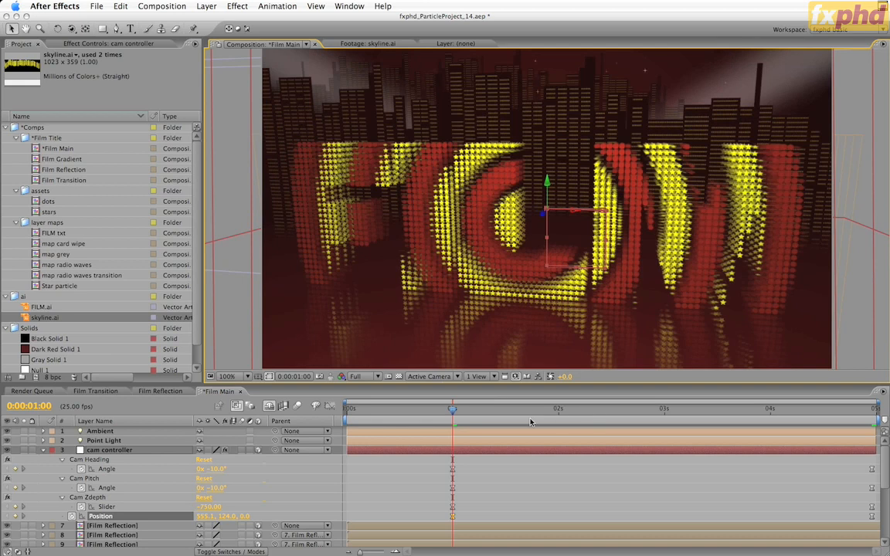
Move the cam controller's four keyframes from 0:00:01:00 to the start of the comp, preview it, and save the project as fxphd_ParticleProject_15.aep.
{"action": "left_click_drag", "start_coordinate": [467, 462], "coordinate": [347, 520]}
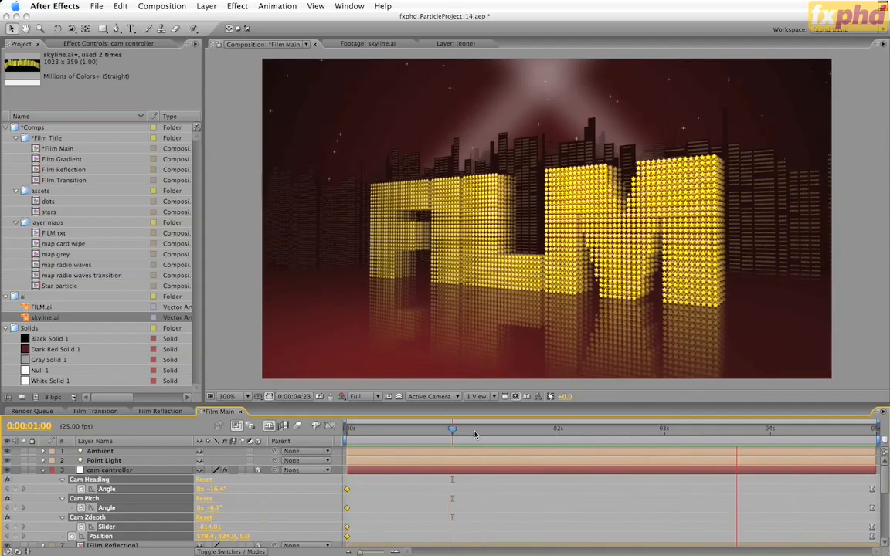
{"action": "key", "text": "space"}
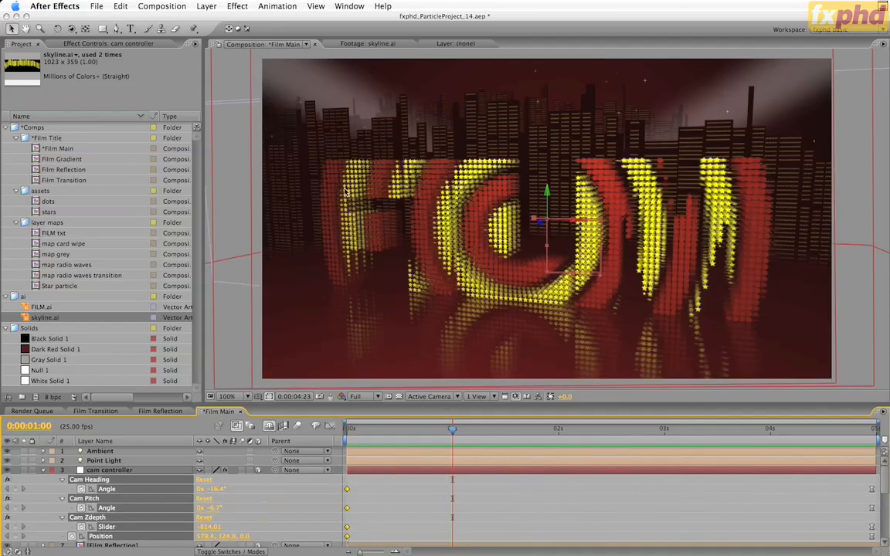
{"action": "left_click", "coordinate": [101, 5]}
{"action": "left_click", "coordinate": [115, 136]}
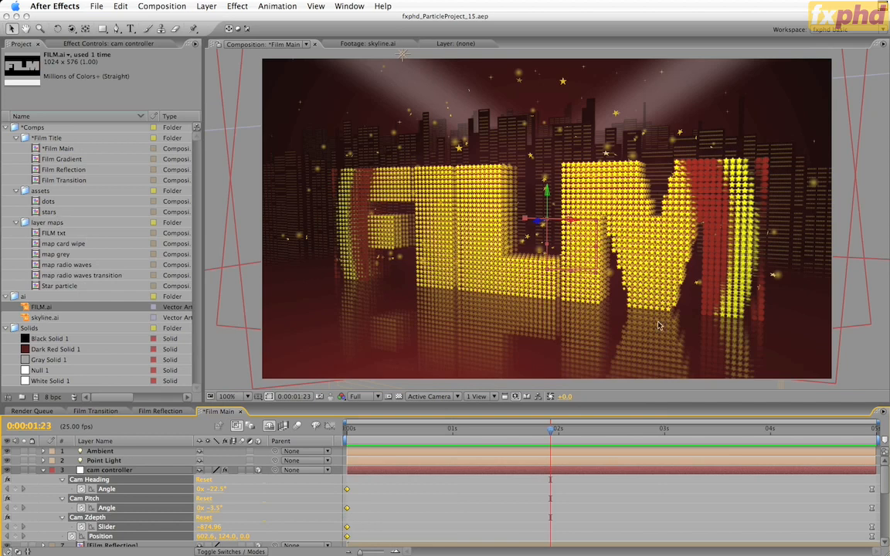
Try replacing the FILM.ai footage with MOVIE.ai, and undo the replacement.
{"action": "left_click", "coordinate": [25, 308]}
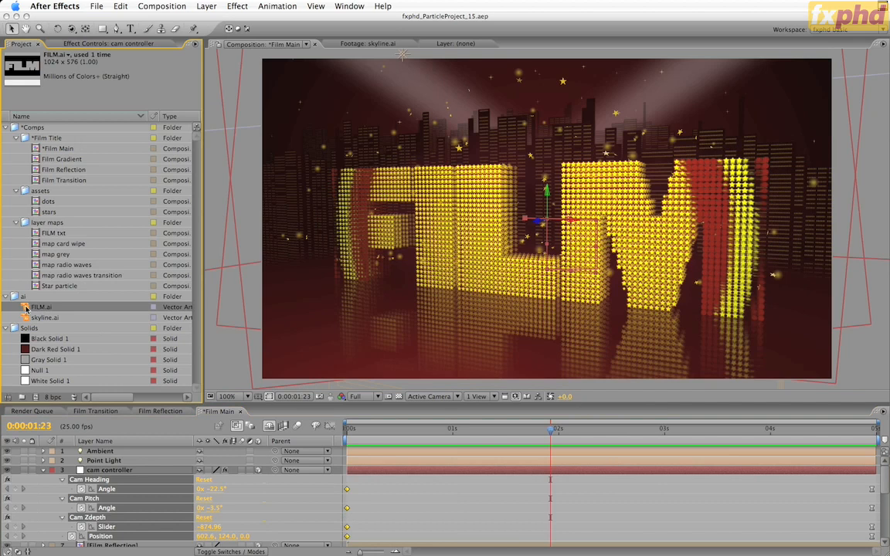
{"action": "key", "text": "super+s"}
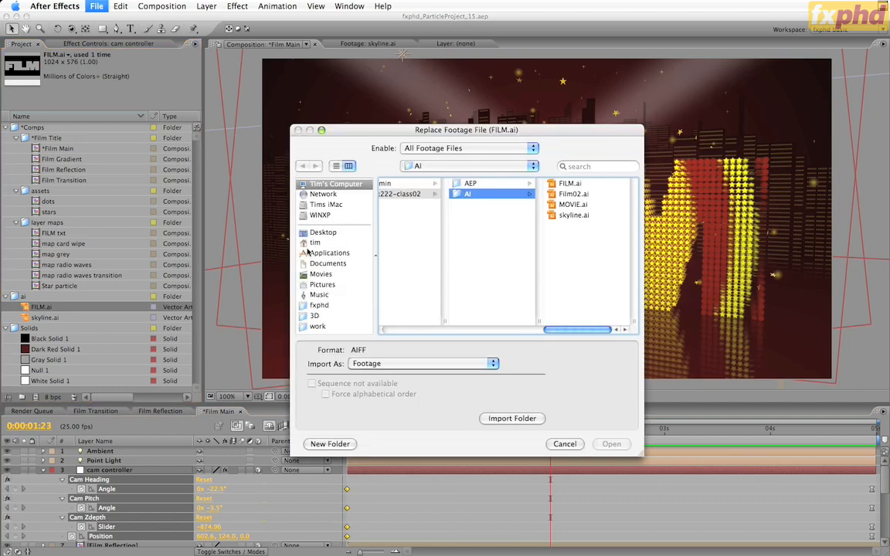
{"action": "left_click", "coordinate": [573, 205]}
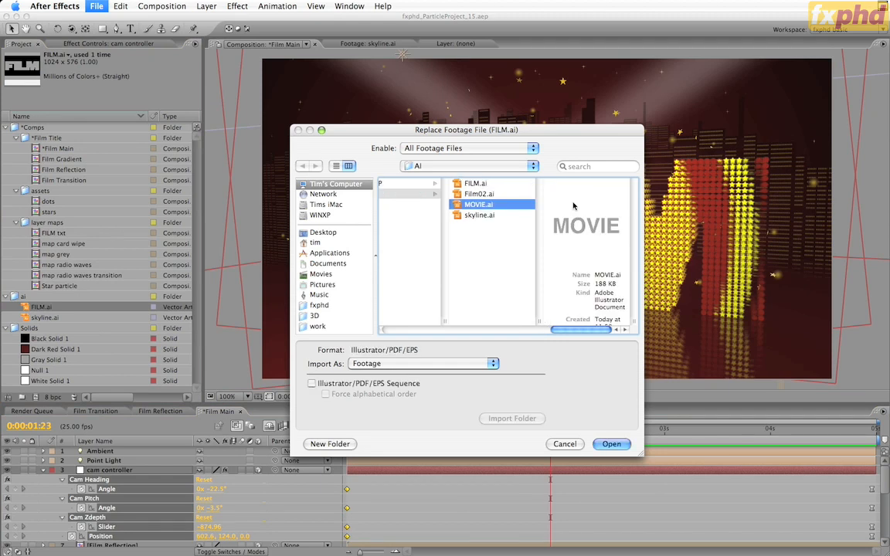
{"action": "left_click", "coordinate": [610, 444]}
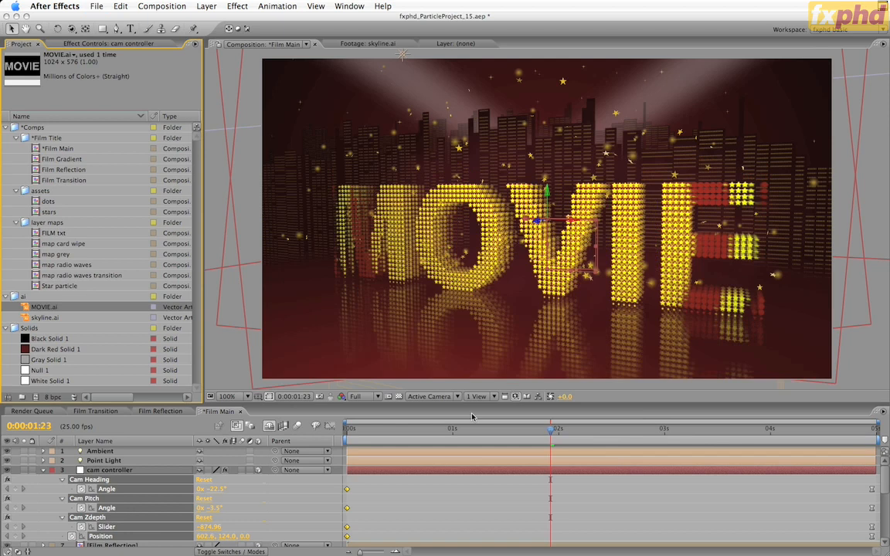
{"action": "key", "text": "super+z"}
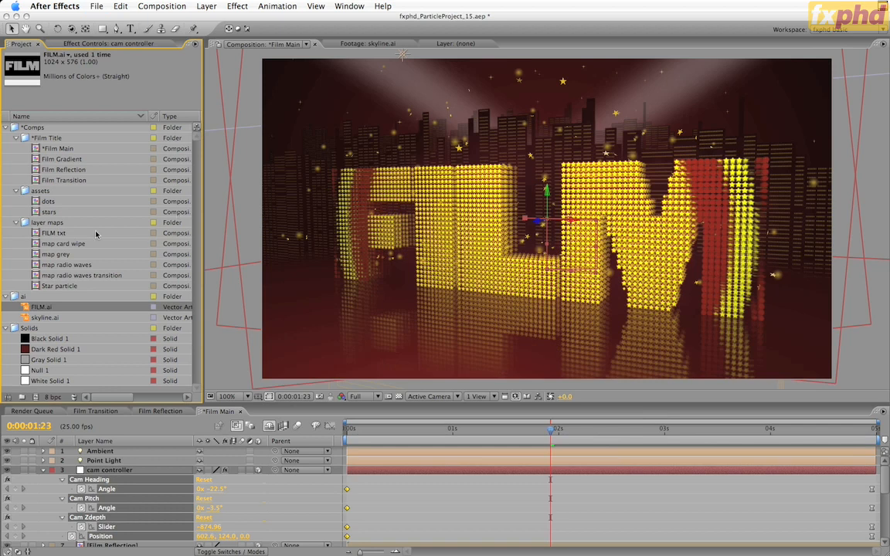
Try an orange fill on Polystar 1 of the shape layer in the stars comp, and return to Film Main.
{"action": "double_click", "coordinate": [37, 212]}
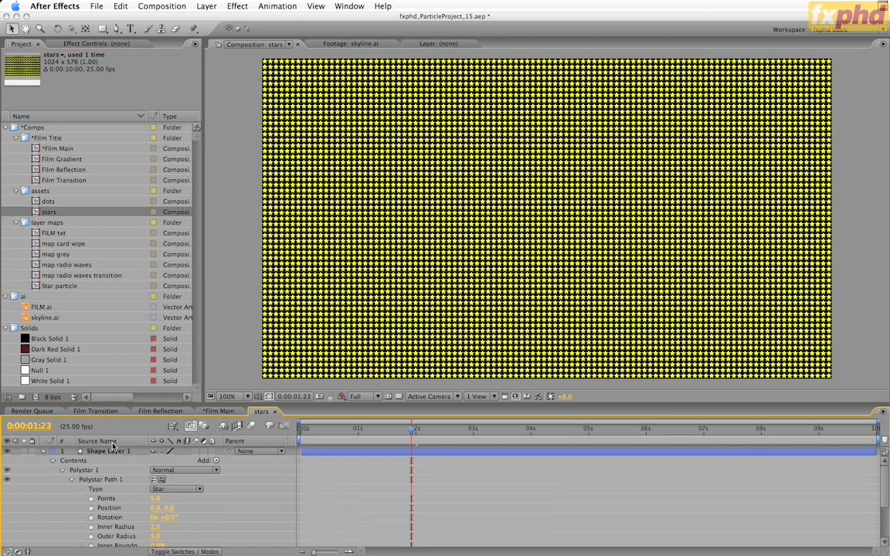
{"action": "left_click", "coordinate": [95, 479]}
{"action": "left_click", "coordinate": [94, 472]}
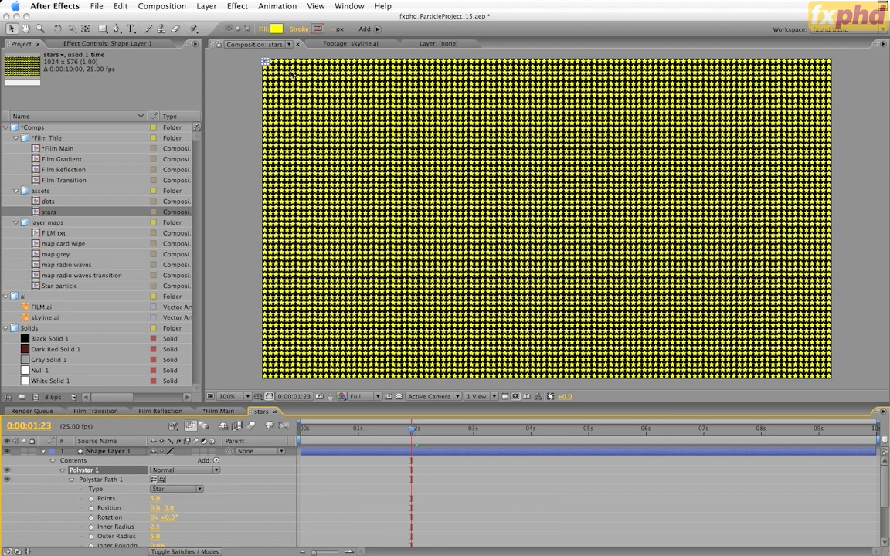
{"action": "left_click", "coordinate": [276, 29]}
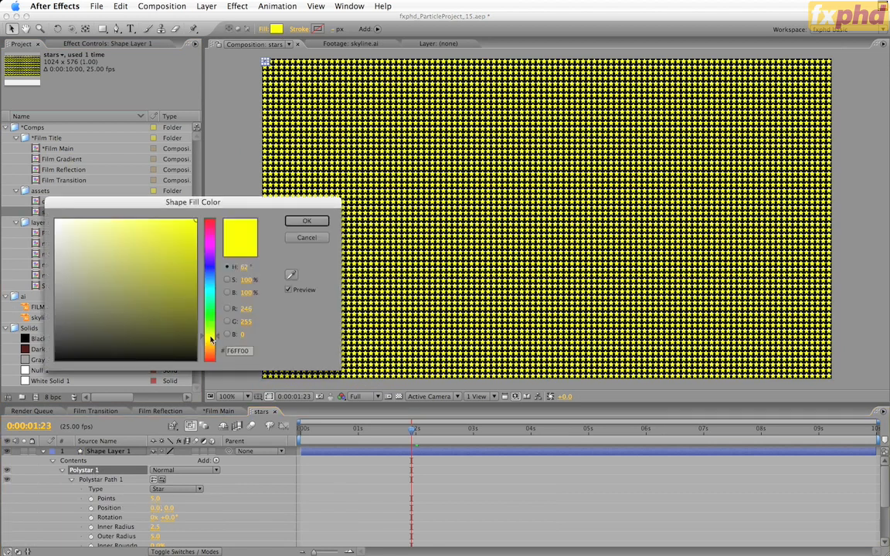
{"action": "left_click_drag", "start_coordinate": [211, 338], "coordinate": [210, 351]}
{"action": "left_click", "coordinate": [307, 221]}
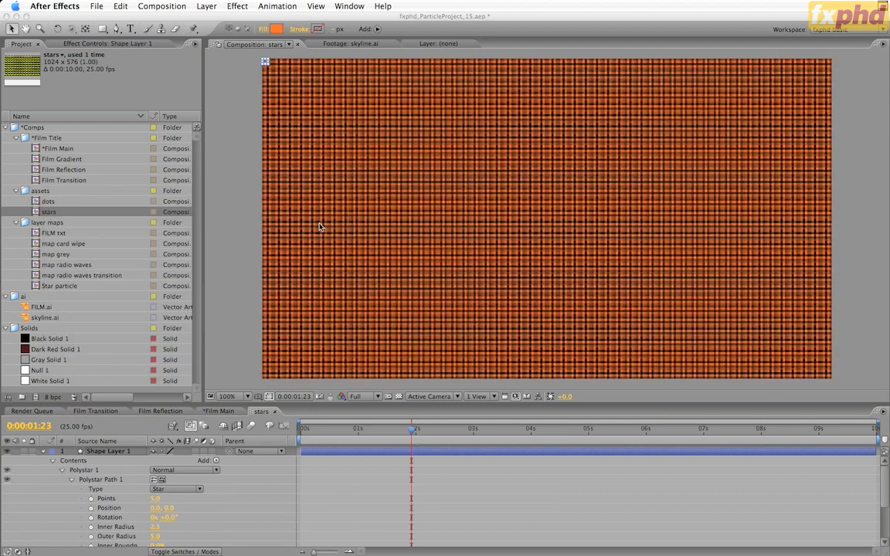
{"action": "left_click", "coordinate": [221, 412]}
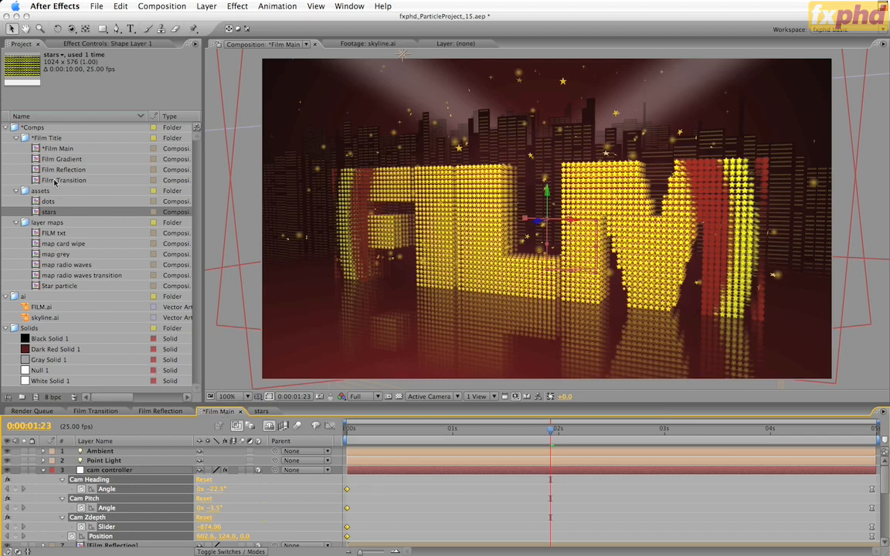
Examine how the FILM txt, Film Transition and Film Reflection comps are nested in the title.
{"action": "left_click", "coordinate": [78, 180]}
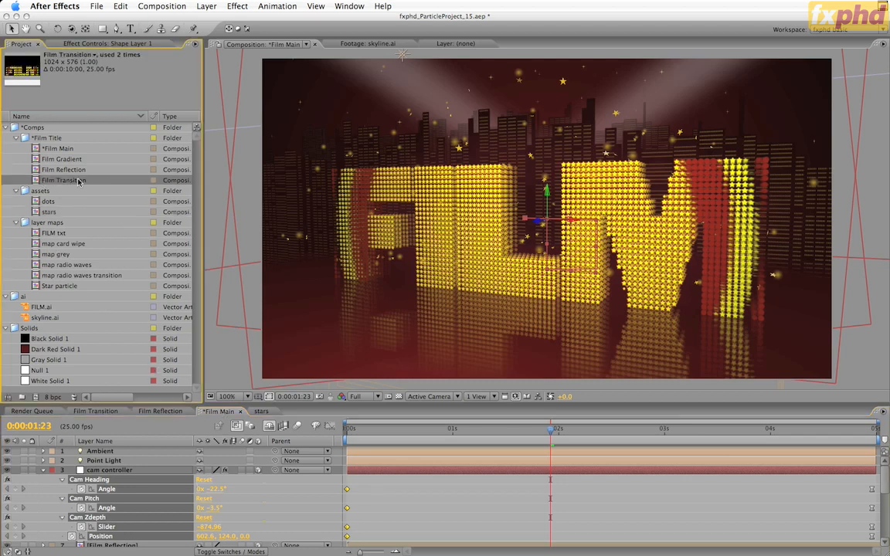
{"action": "left_click", "coordinate": [37, 235]}
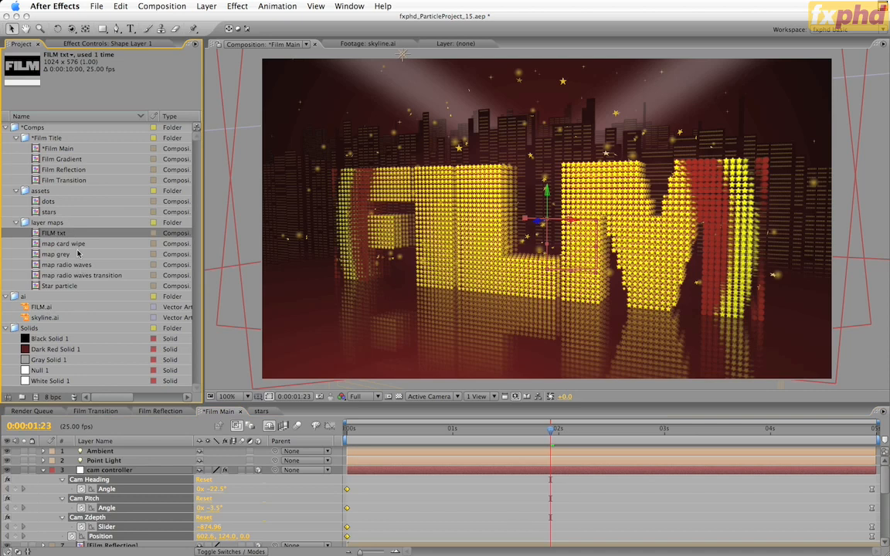
{"action": "left_click", "coordinate": [79, 182]}
{"action": "double_click", "coordinate": [78, 182]}
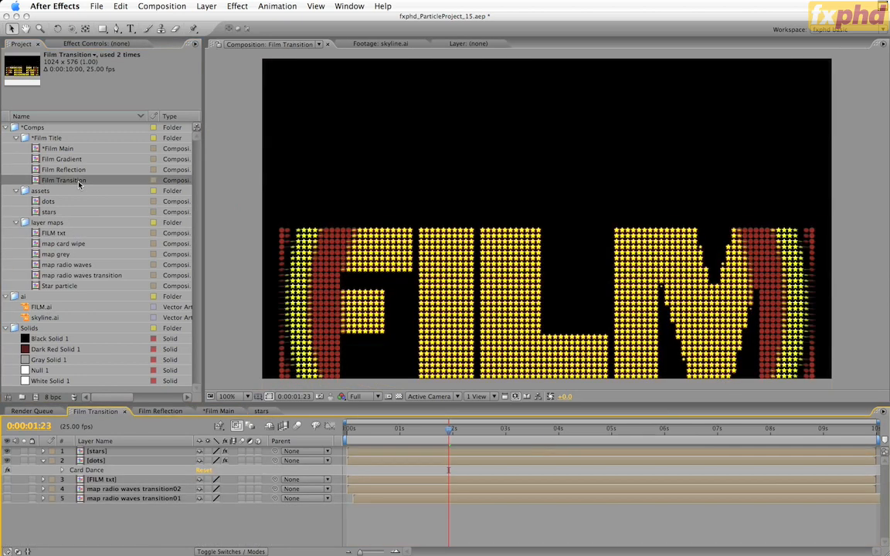
{"action": "left_click", "coordinate": [101, 480]}
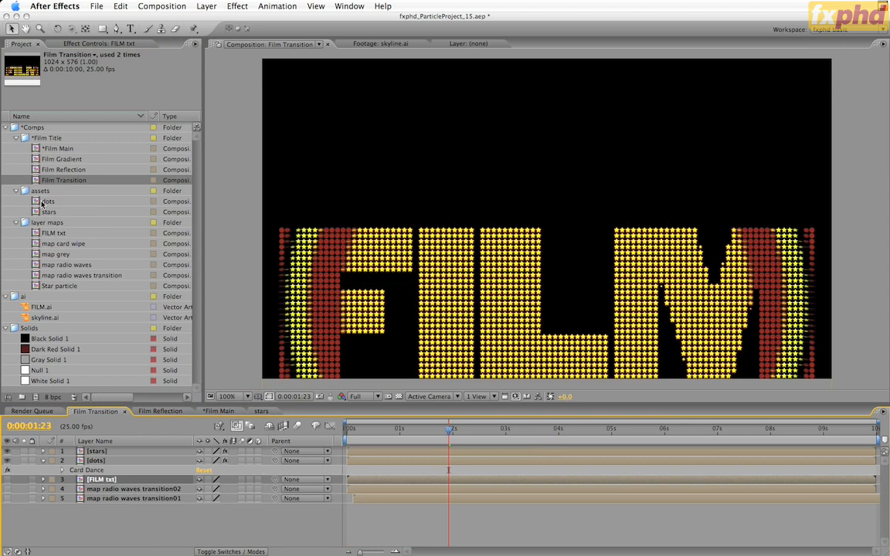
{"action": "left_click", "coordinate": [58, 170]}
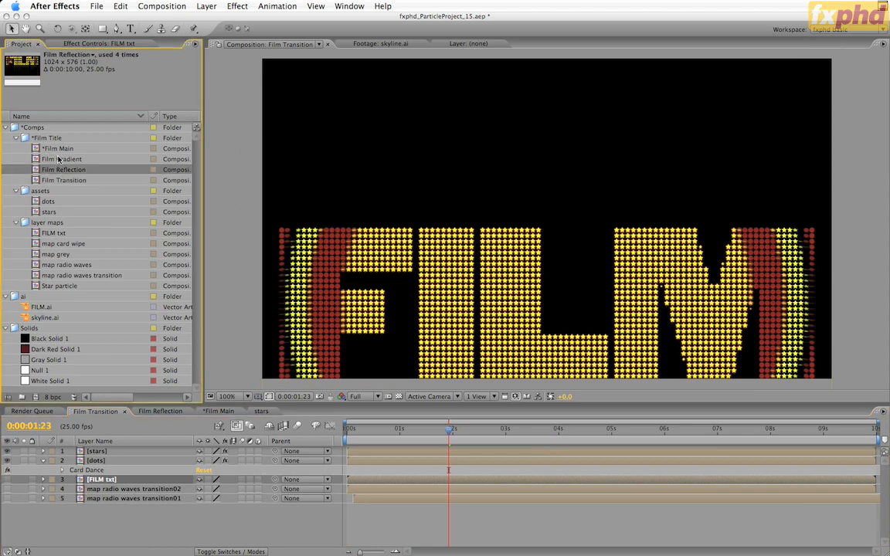
Reopen the Film Main comp and play a RAM preview of the finished animation.
{"action": "left_click", "coordinate": [54, 148]}
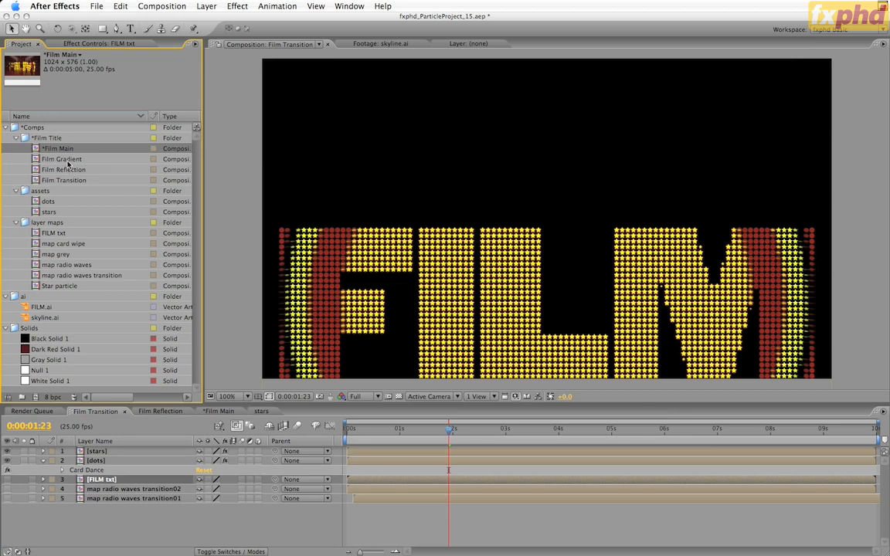
{"action": "double_click", "coordinate": [57, 147]}
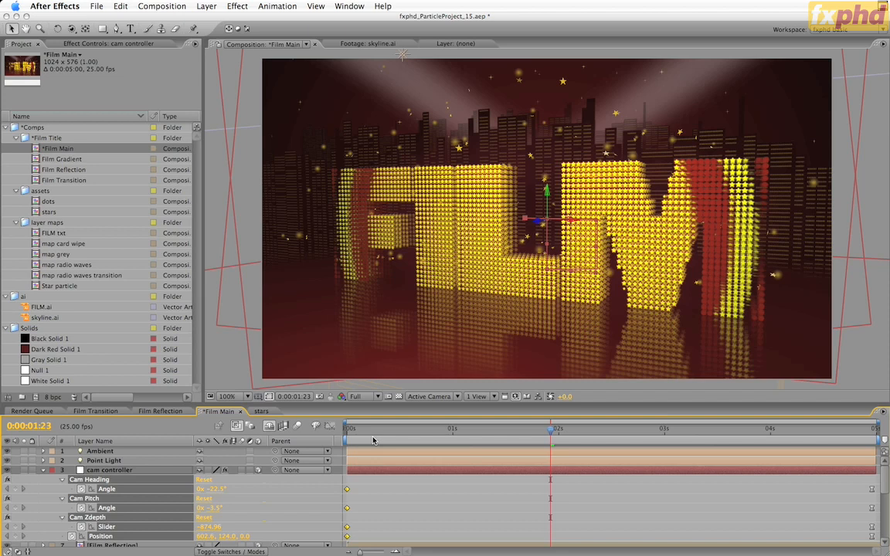
{"action": "key", "text": "KP_0"}
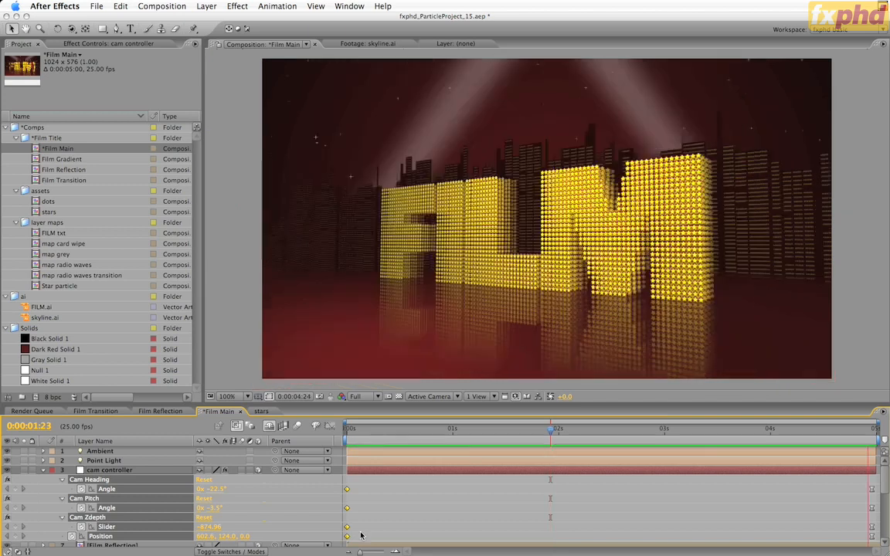